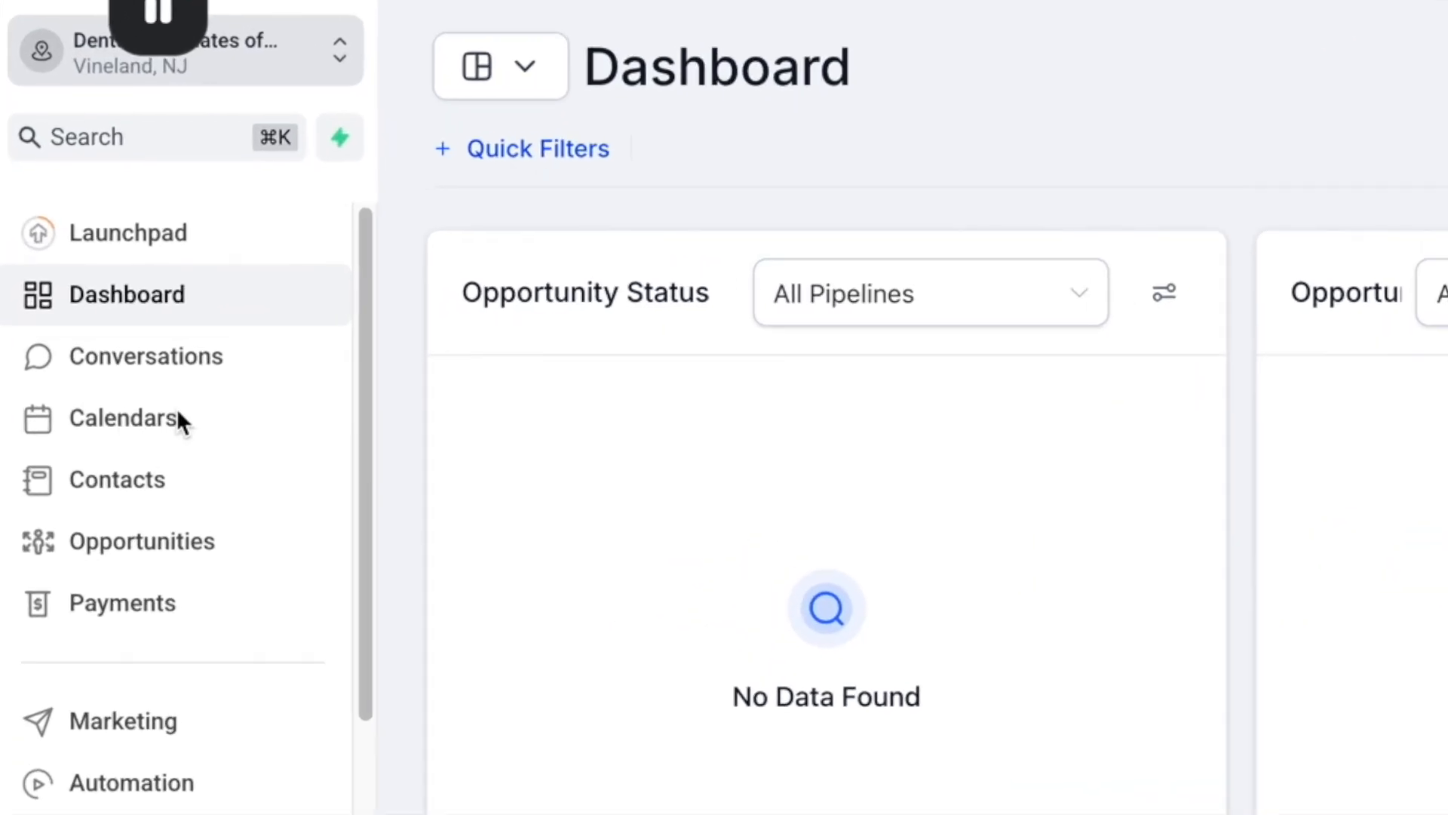
Go to Calendars and show the Calendar Settings list of existing calendars
{"action": "left_click", "coordinate": [149, 420]}
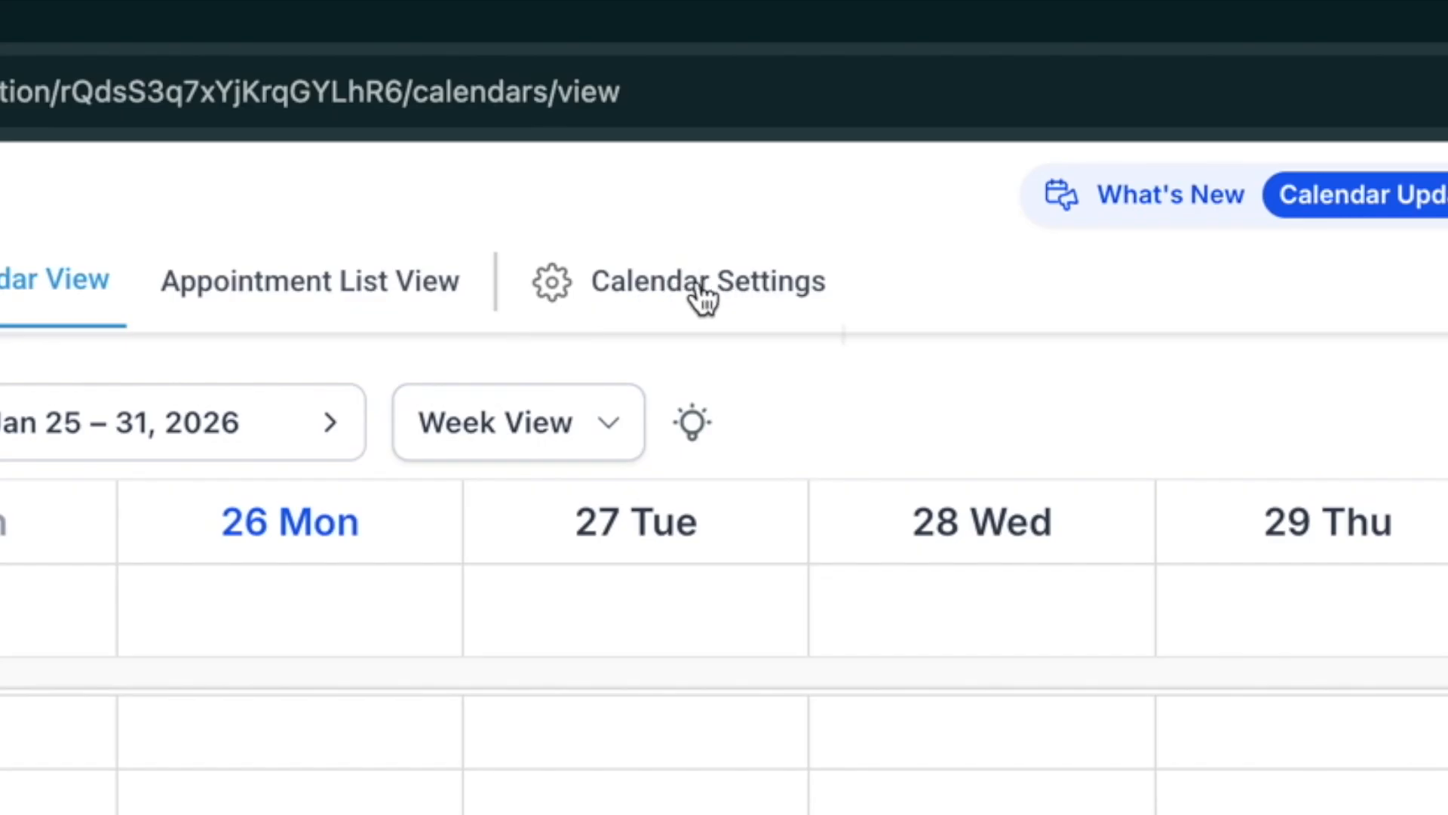
{"action": "left_click", "coordinate": [701, 298]}
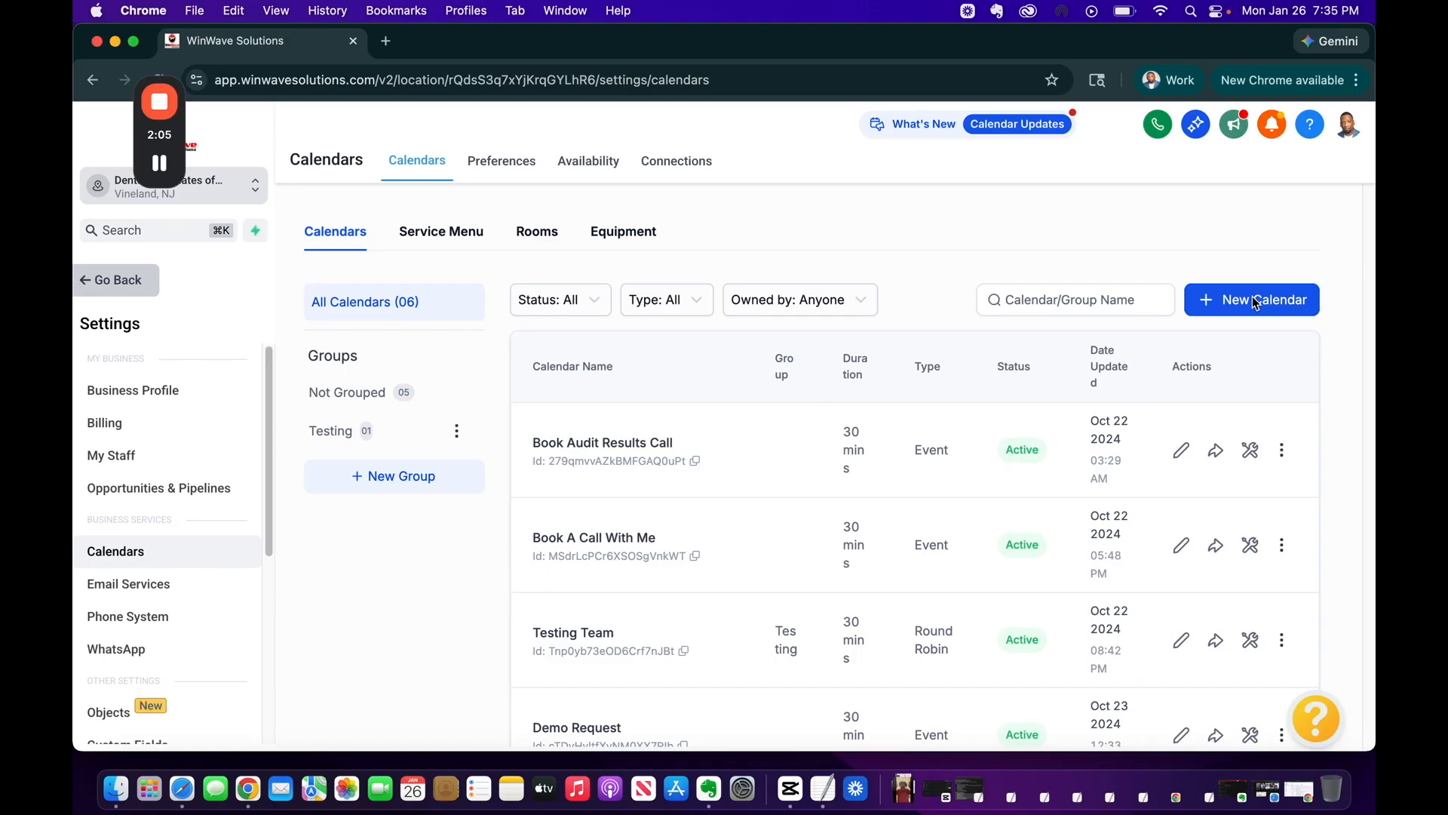
Start a new calendar of the Personal Booking type
{"action": "left_click", "coordinate": [1139, 295]}
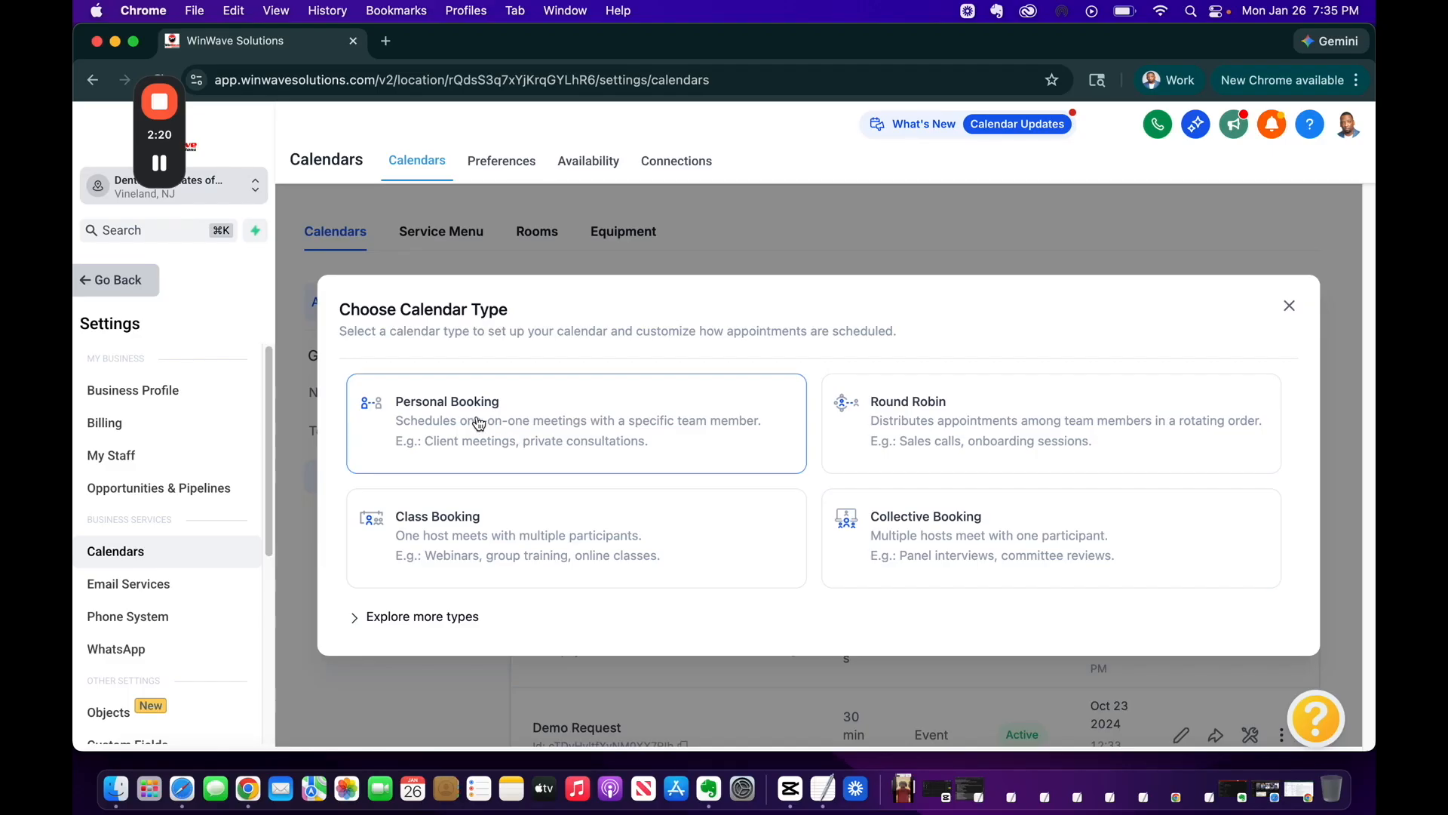
{"action": "left_click", "coordinate": [546, 418]}
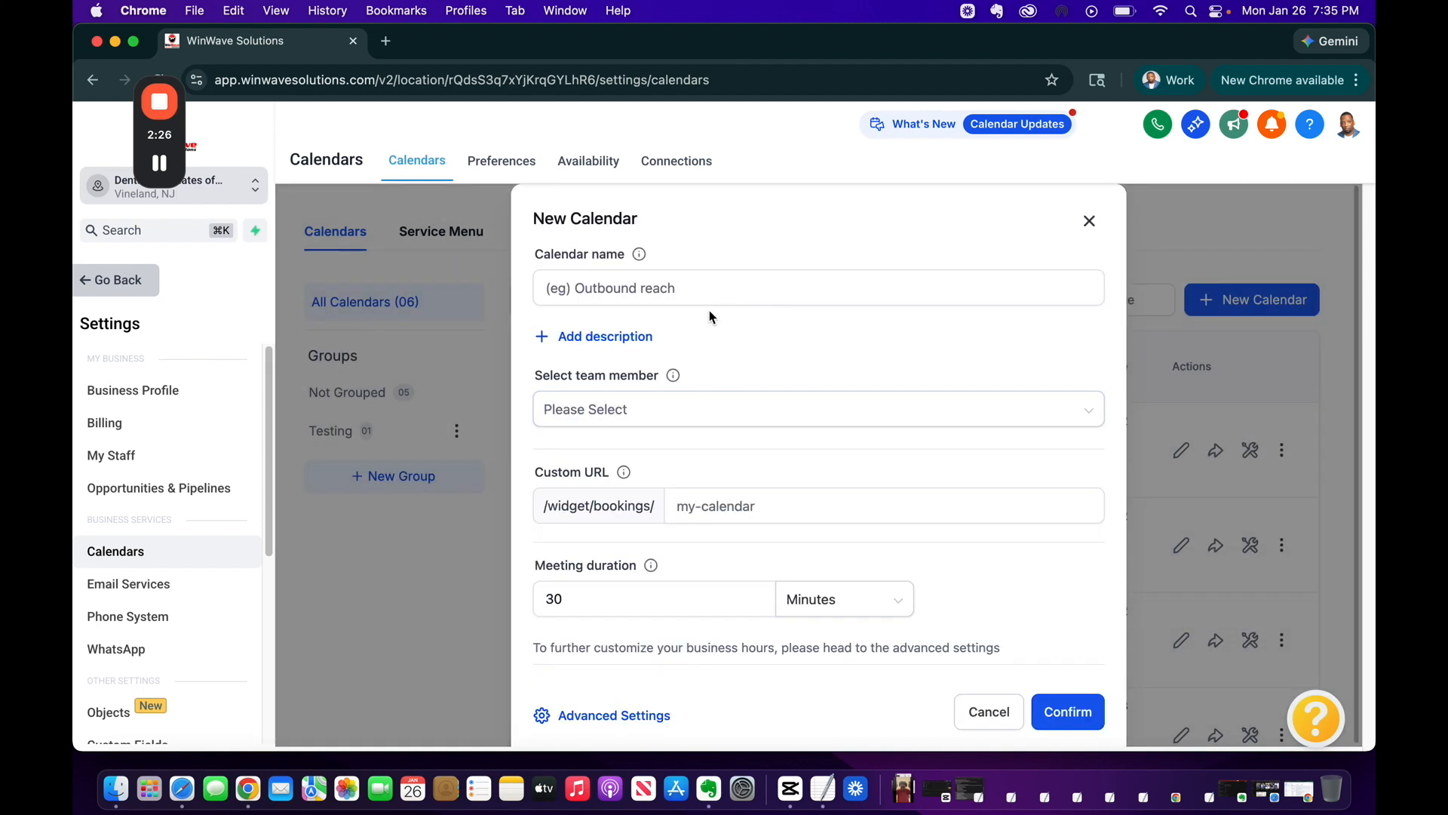
Name the calendar 'Discovery Calendar' with the placeholder description 'fgfkjgilk'
{"action": "left_click", "coordinate": [646, 291]}
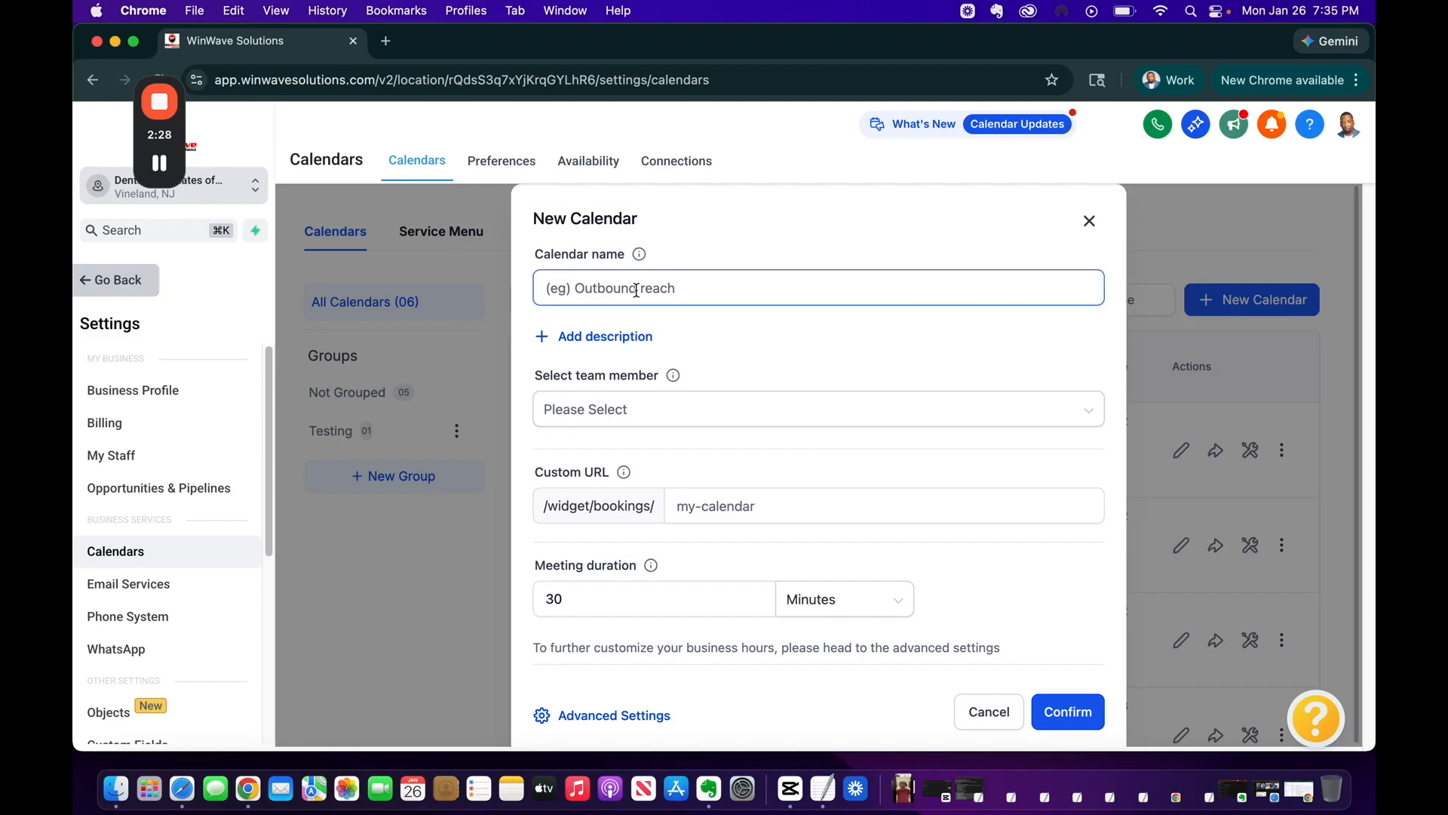
{"action": "left_click", "coordinate": [626, 289]}
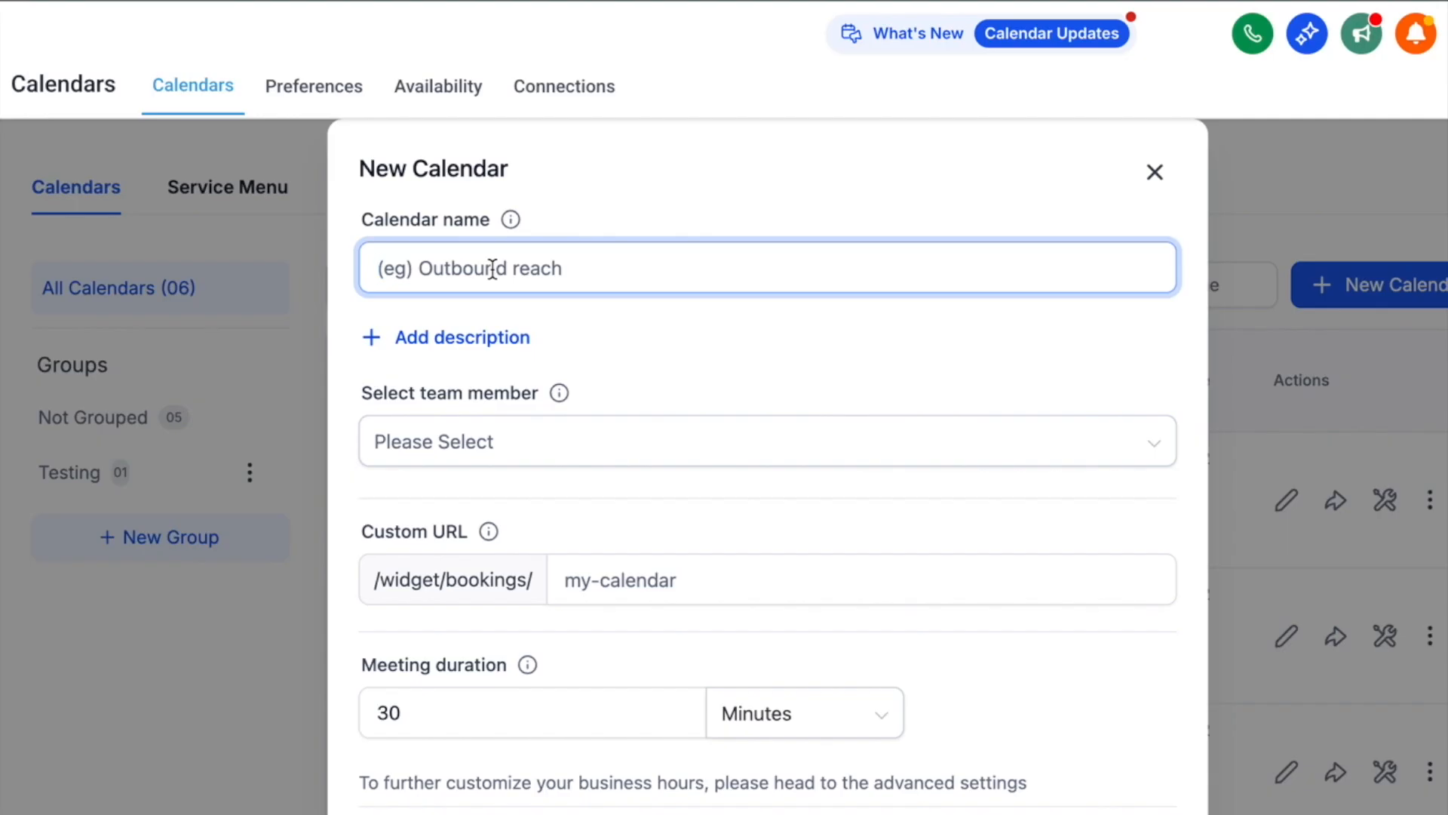
{"action": "type", "text": "Discovery "}
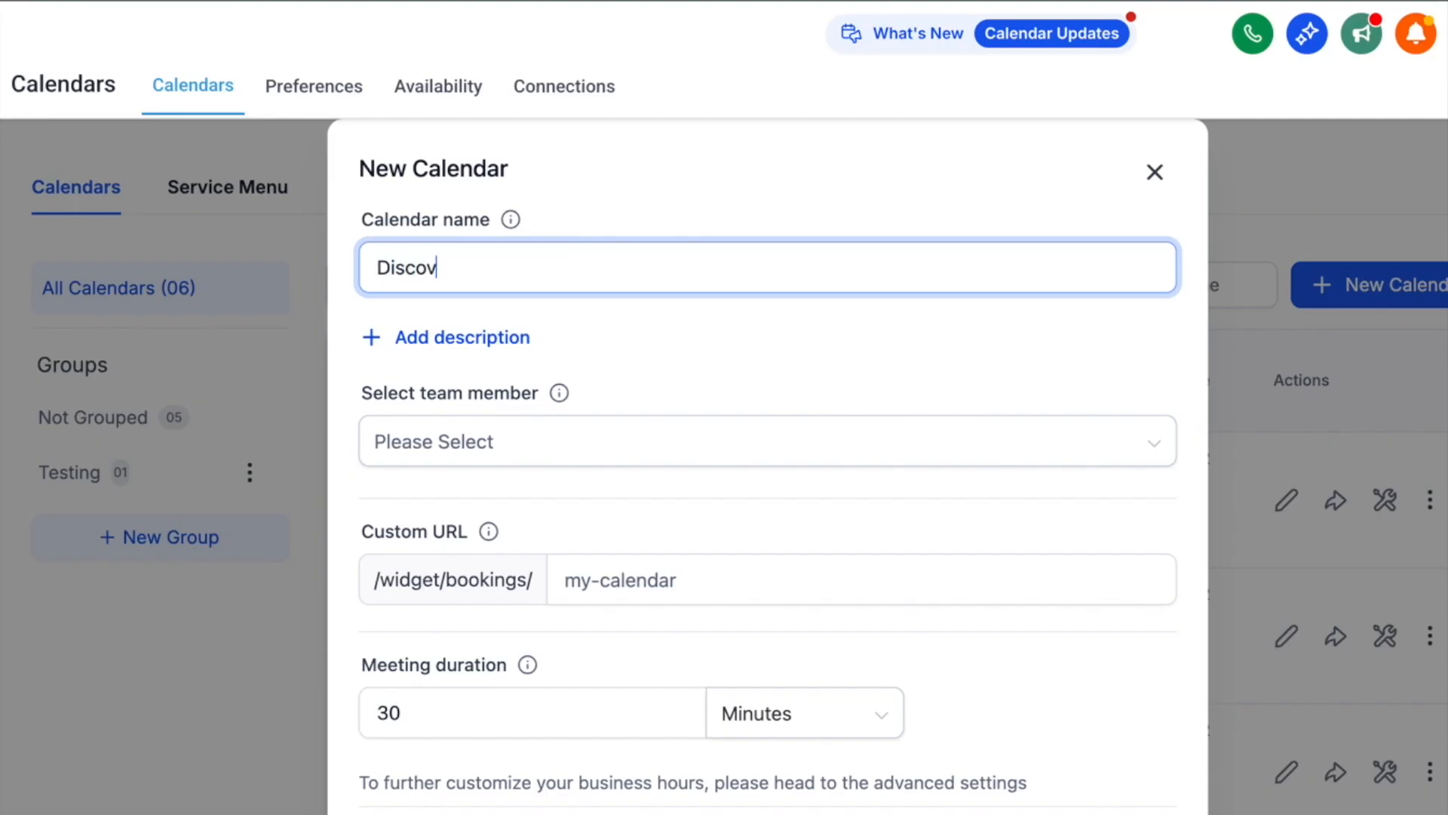
{"action": "type", "text": "Calendar"}
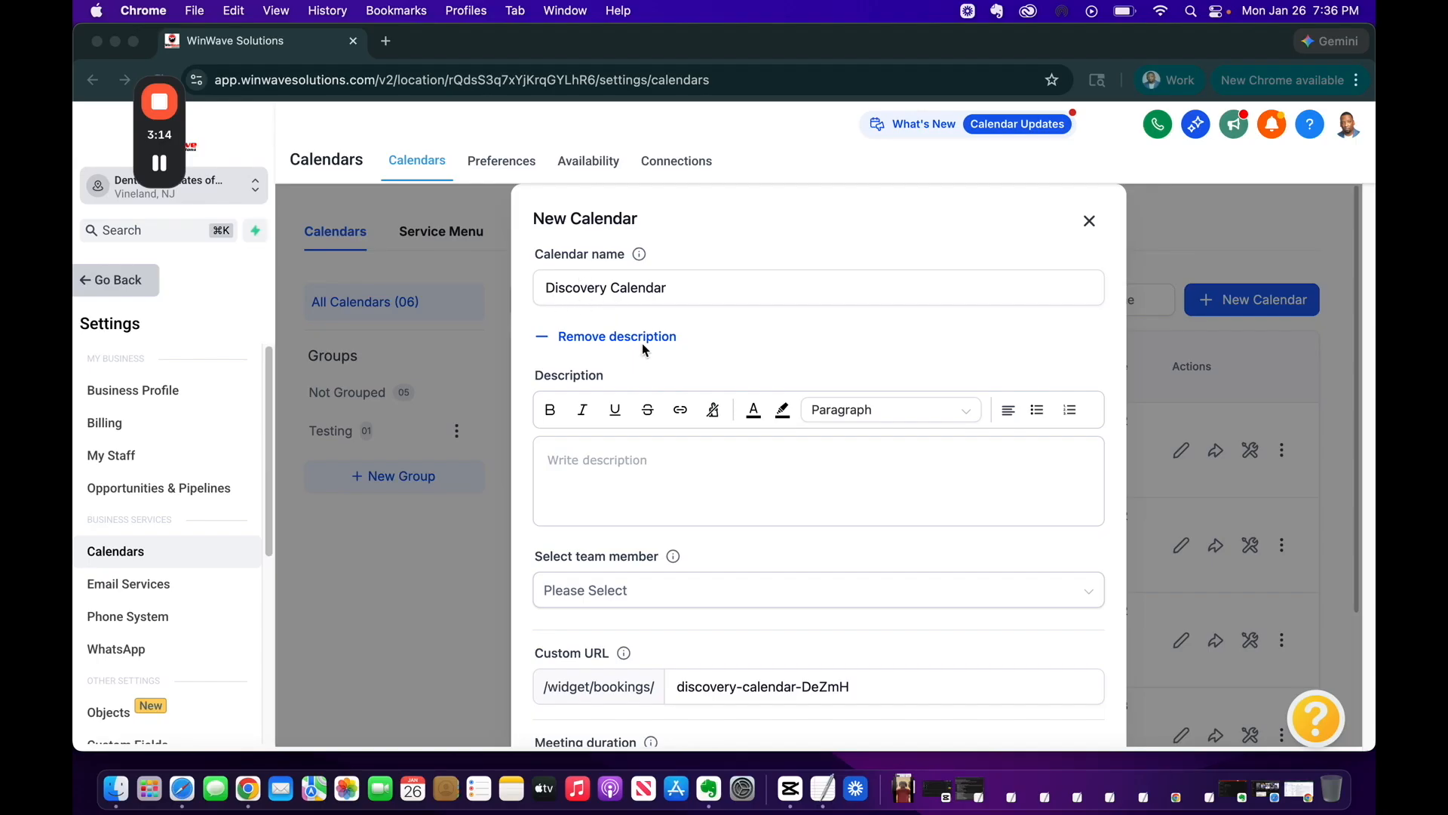
{"action": "left_click", "coordinate": [585, 468]}
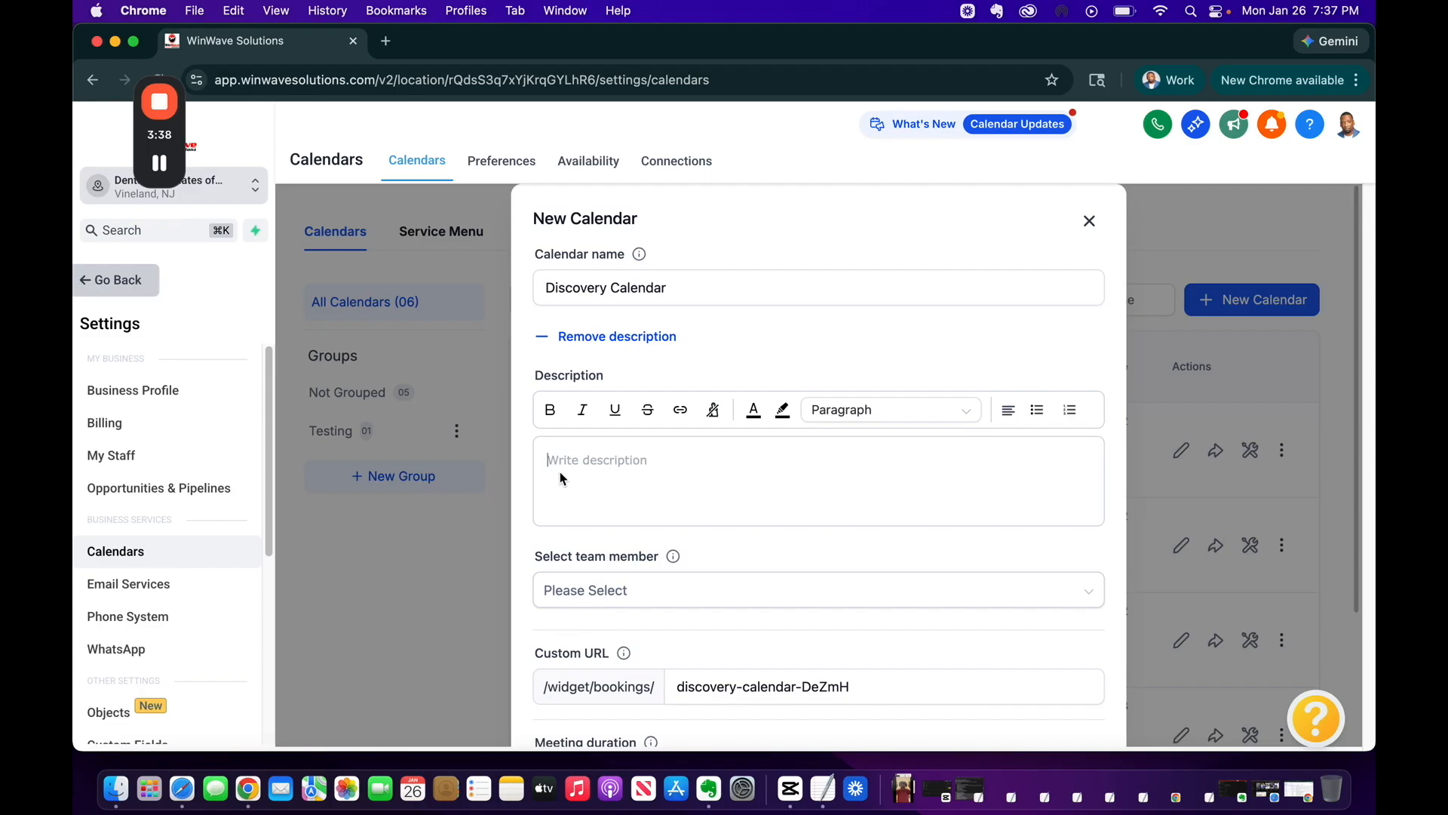
{"action": "type", "text": "fgfkjgilk"}
{"action": "scroll", "coordinate": [679, 498], "scroll_direction": "down", "scroll_amount": 3}
{"action": "left_click", "coordinate": [676, 499]}
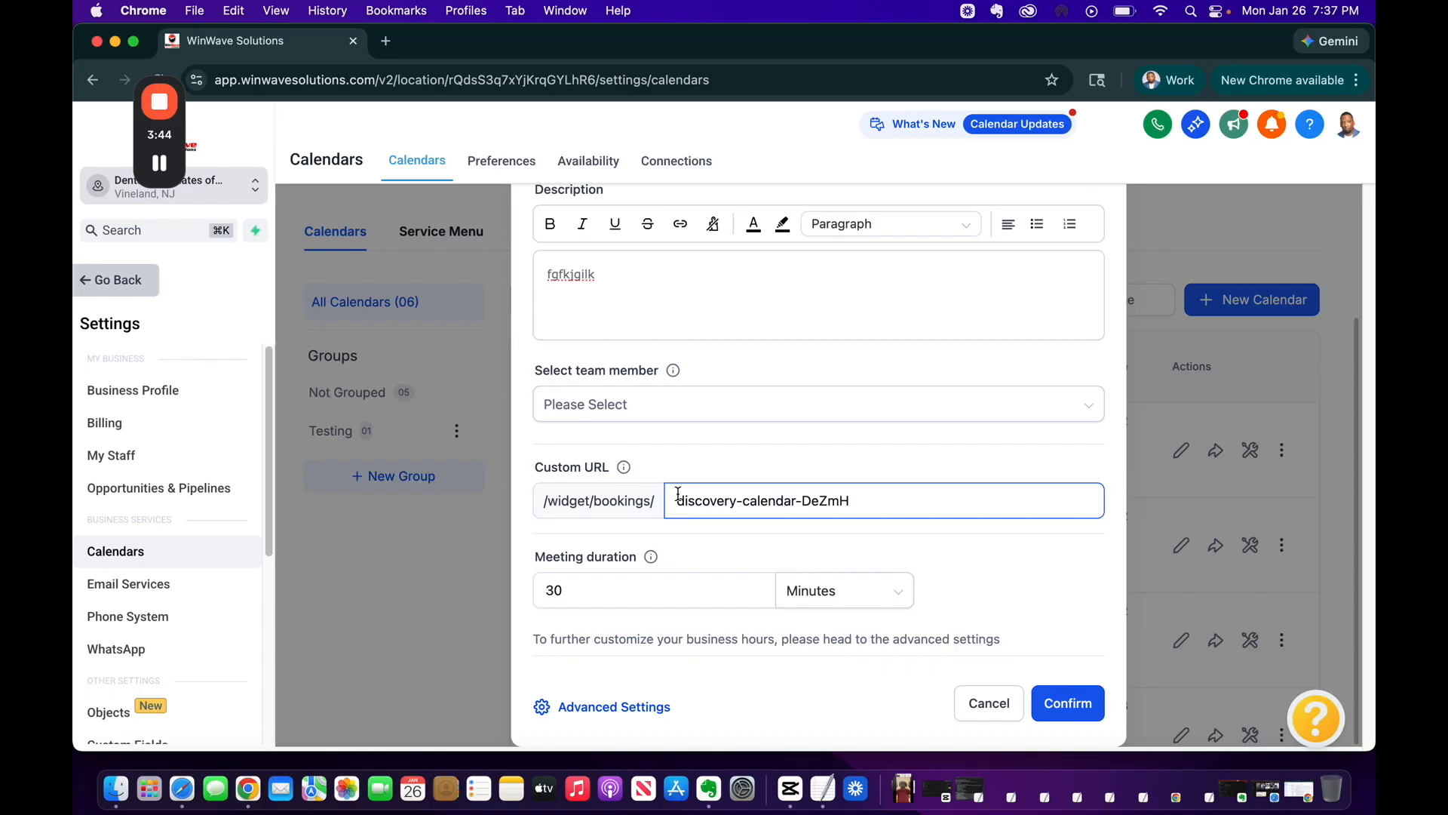
Assign the team member, keep a 30 Minutes meeting duration, and create the calendar
{"action": "left_click", "coordinate": [682, 402]}
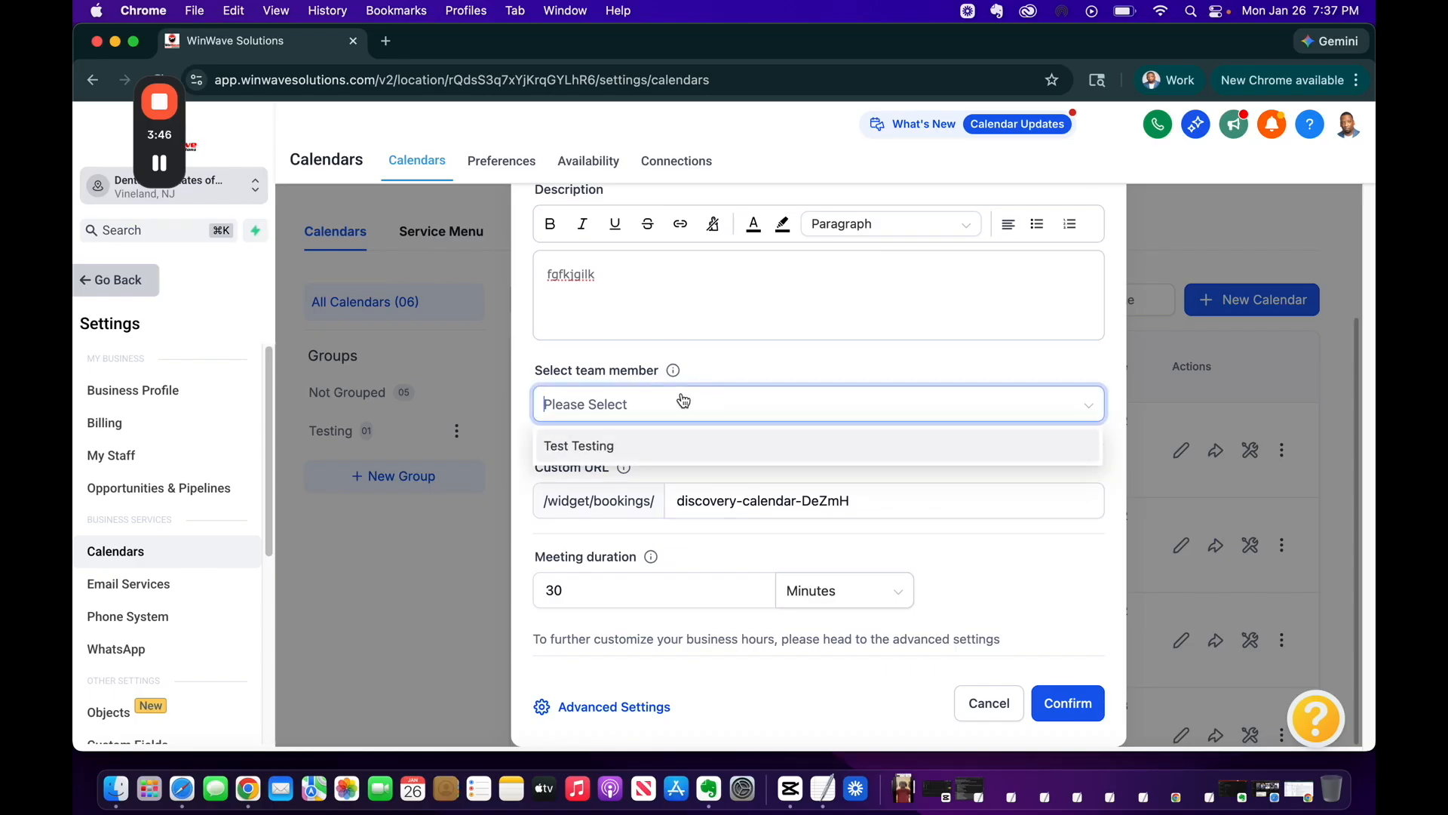
{"action": "left_click", "coordinate": [570, 444]}
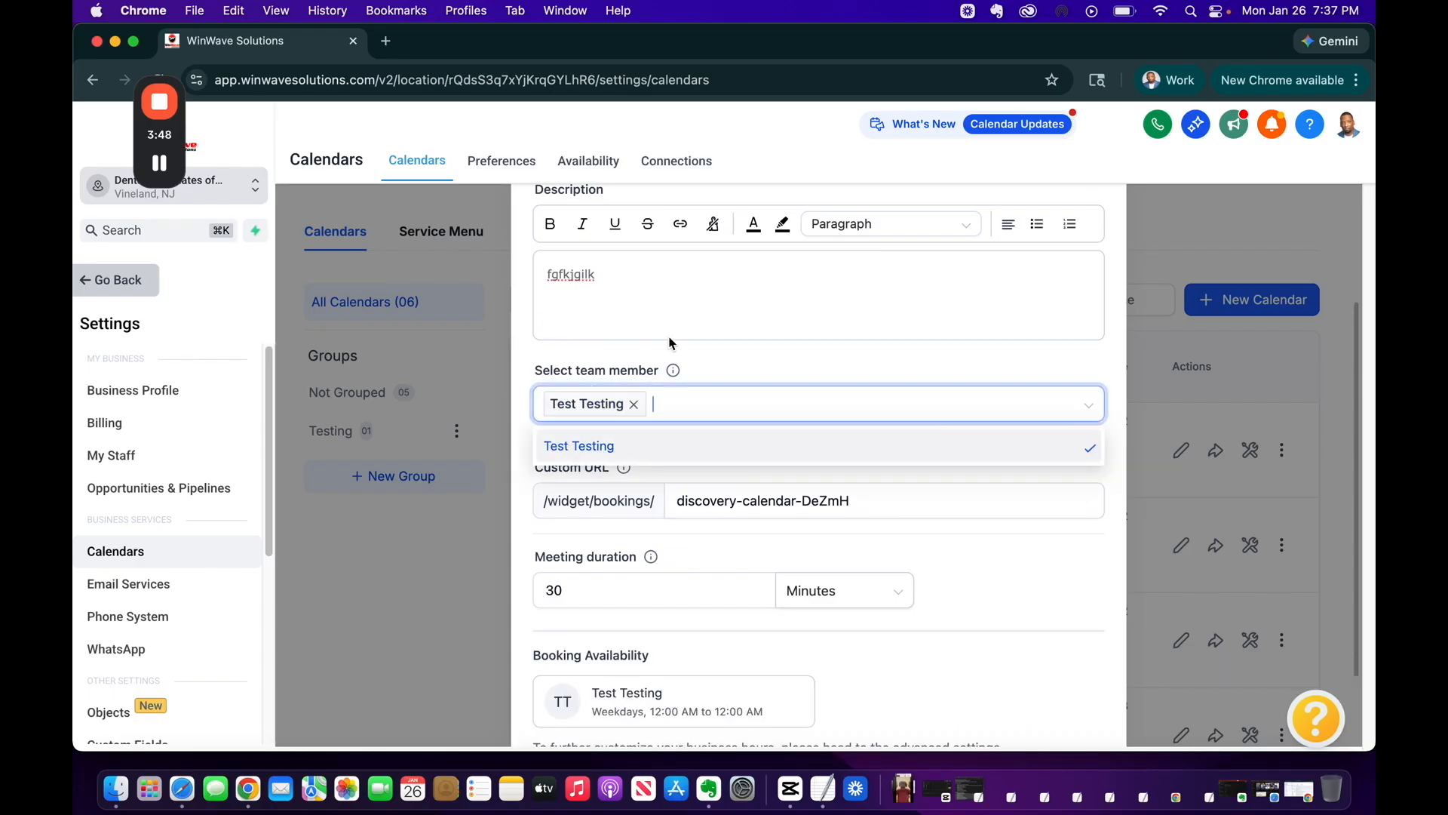
{"action": "scroll", "coordinate": [813, 432], "scroll_direction": "down", "scroll_amount": 2}
{"action": "left_click", "coordinate": [608, 481]}
{"action": "left_click", "coordinate": [695, 507]}
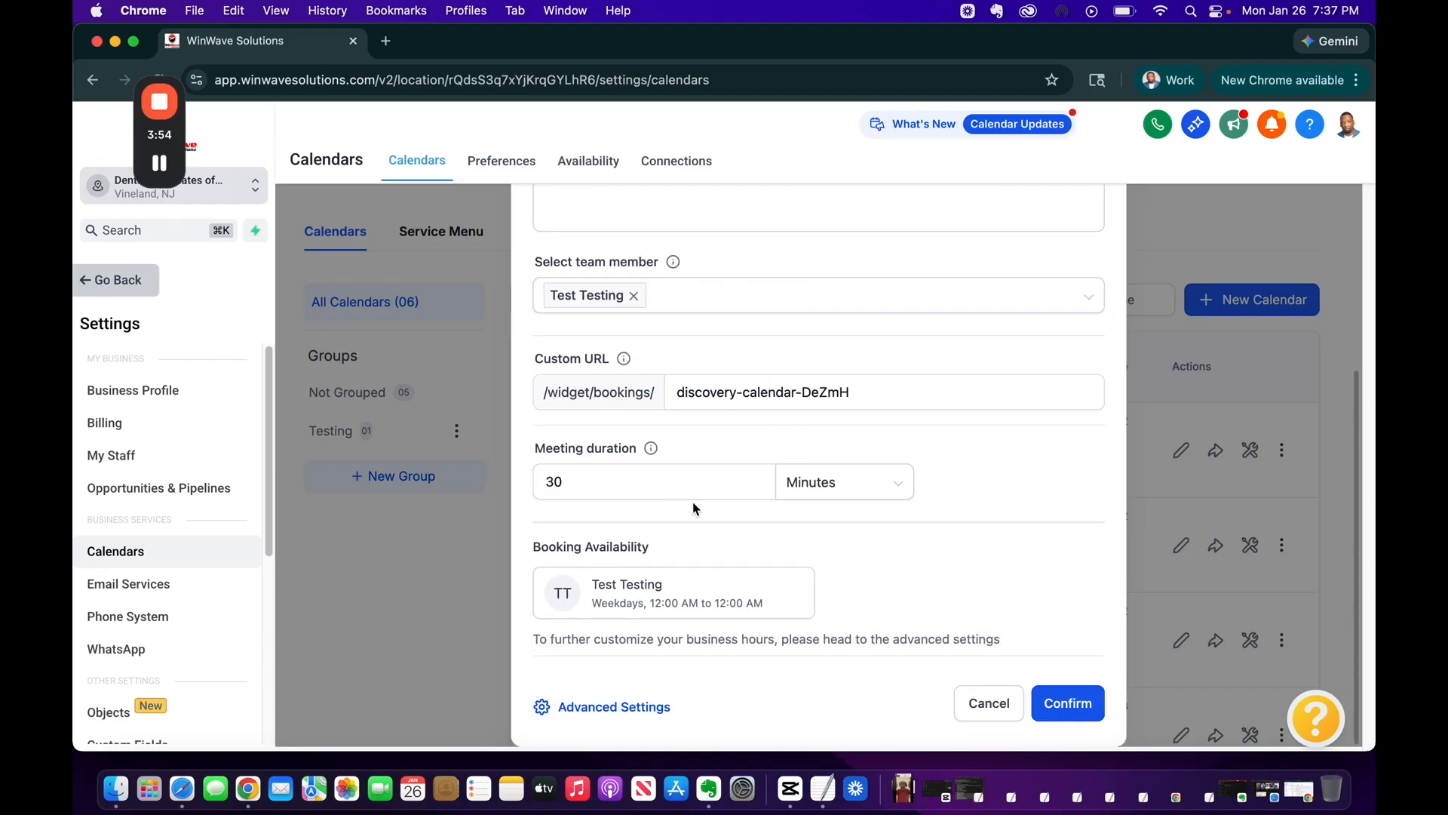
{"action": "left_click", "coordinate": [683, 487]}
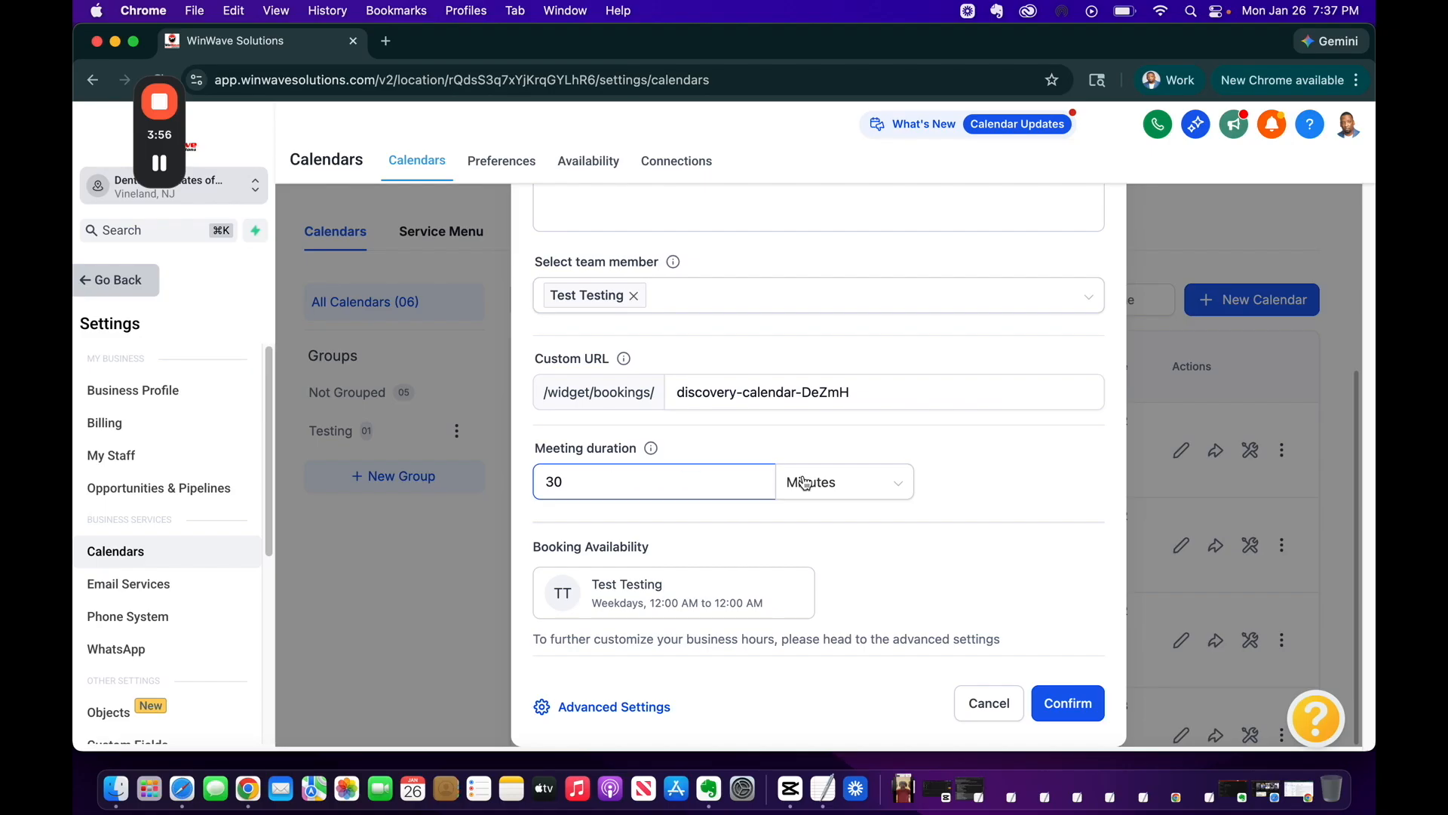
{"action": "left_click", "coordinate": [851, 482]}
{"action": "left_click", "coordinate": [851, 482]}
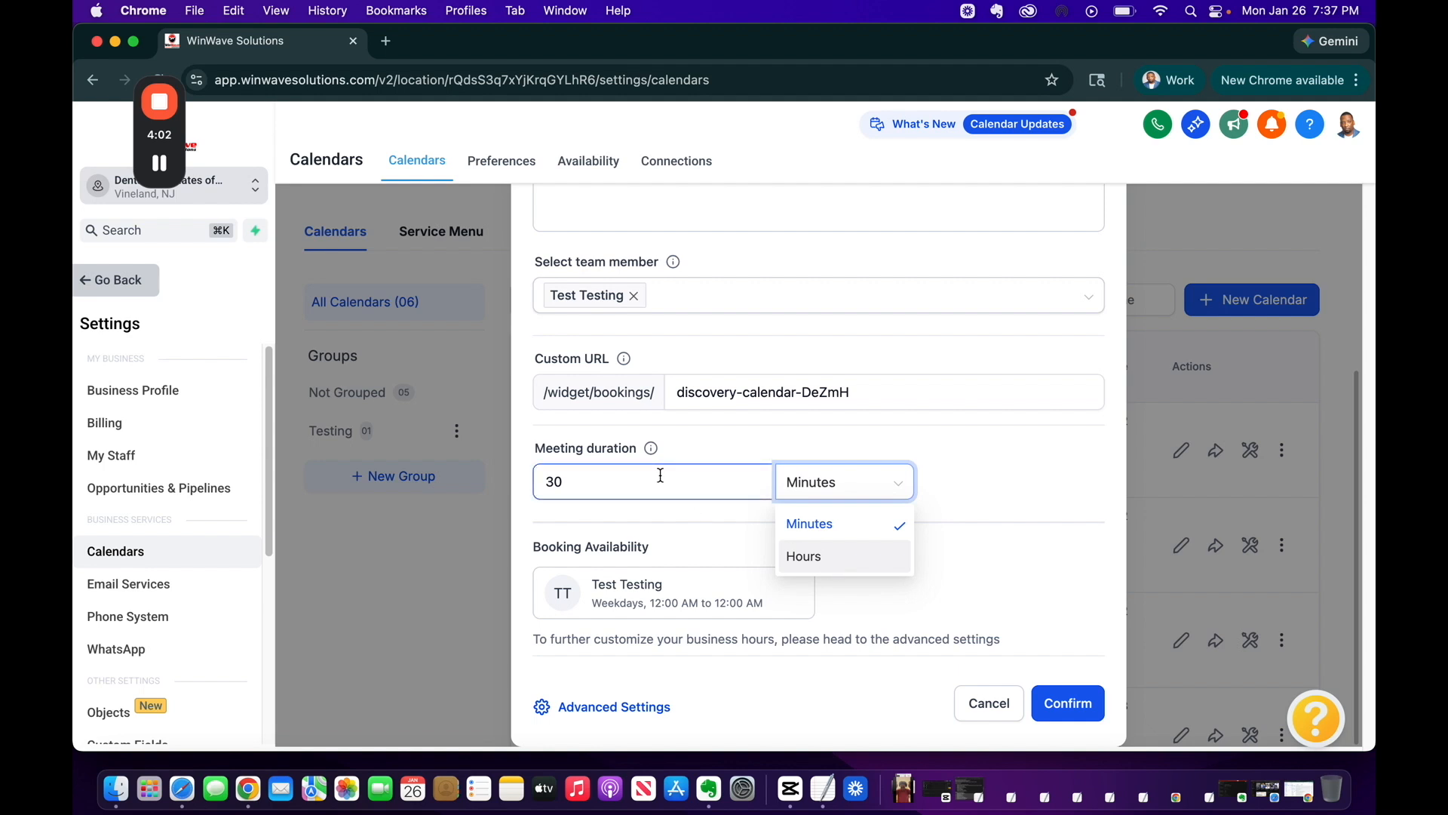
{"action": "left_click", "coordinate": [757, 451]}
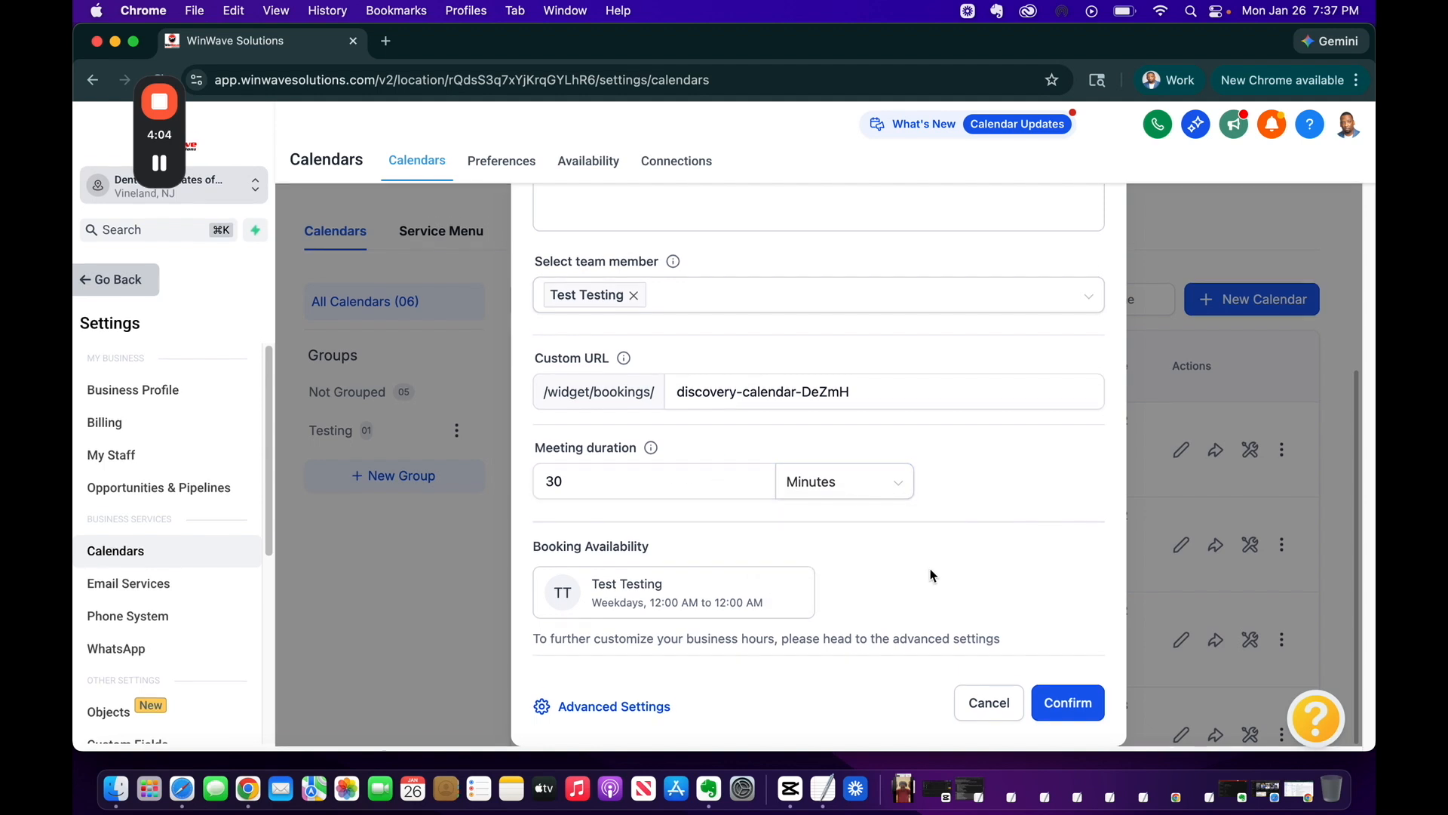
{"action": "left_click", "coordinate": [1053, 688]}
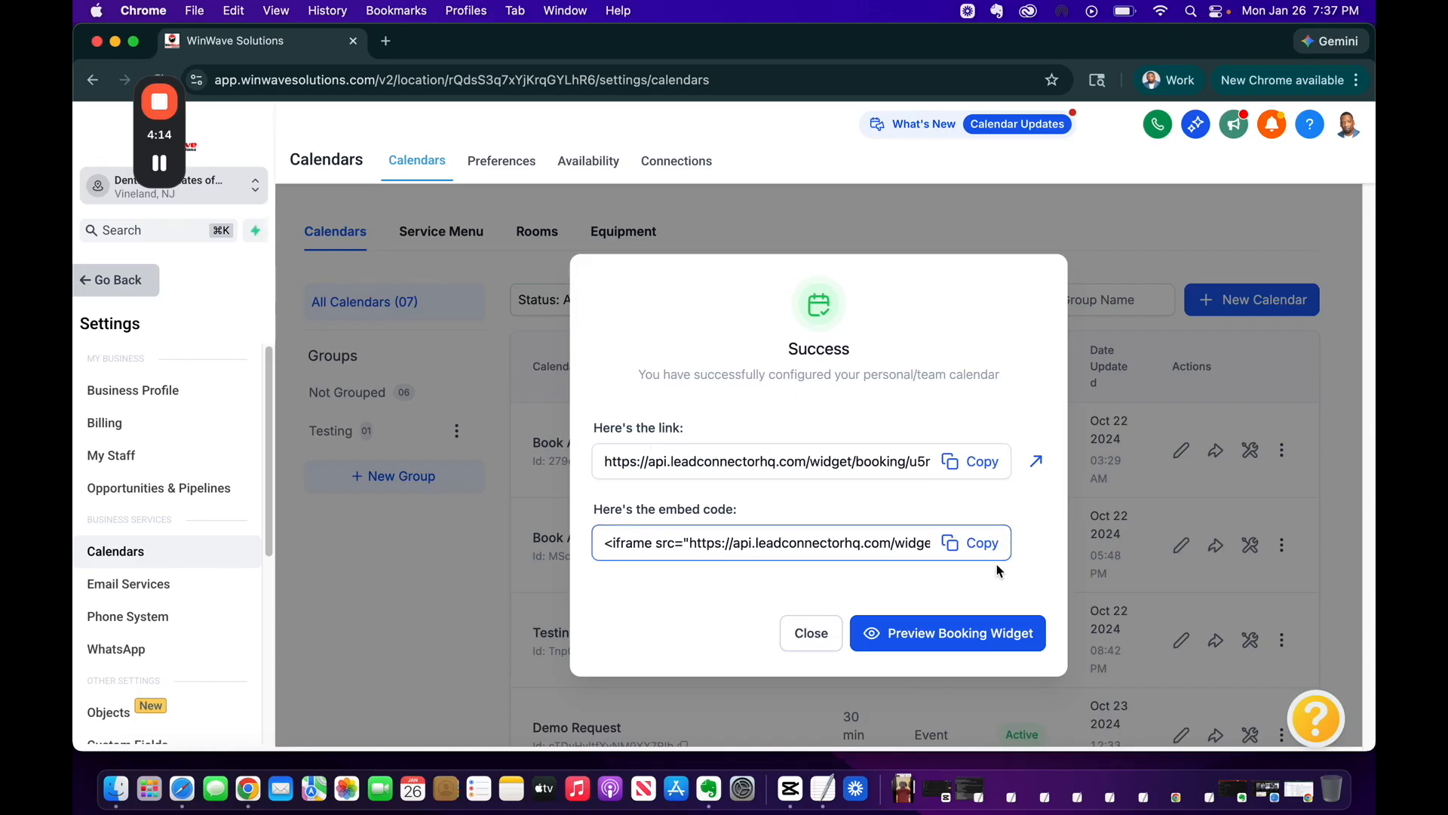
Dismiss the Success dialog and open Discovery Calendar's edit page from the calendars table
{"action": "left_click", "coordinate": [813, 635]}
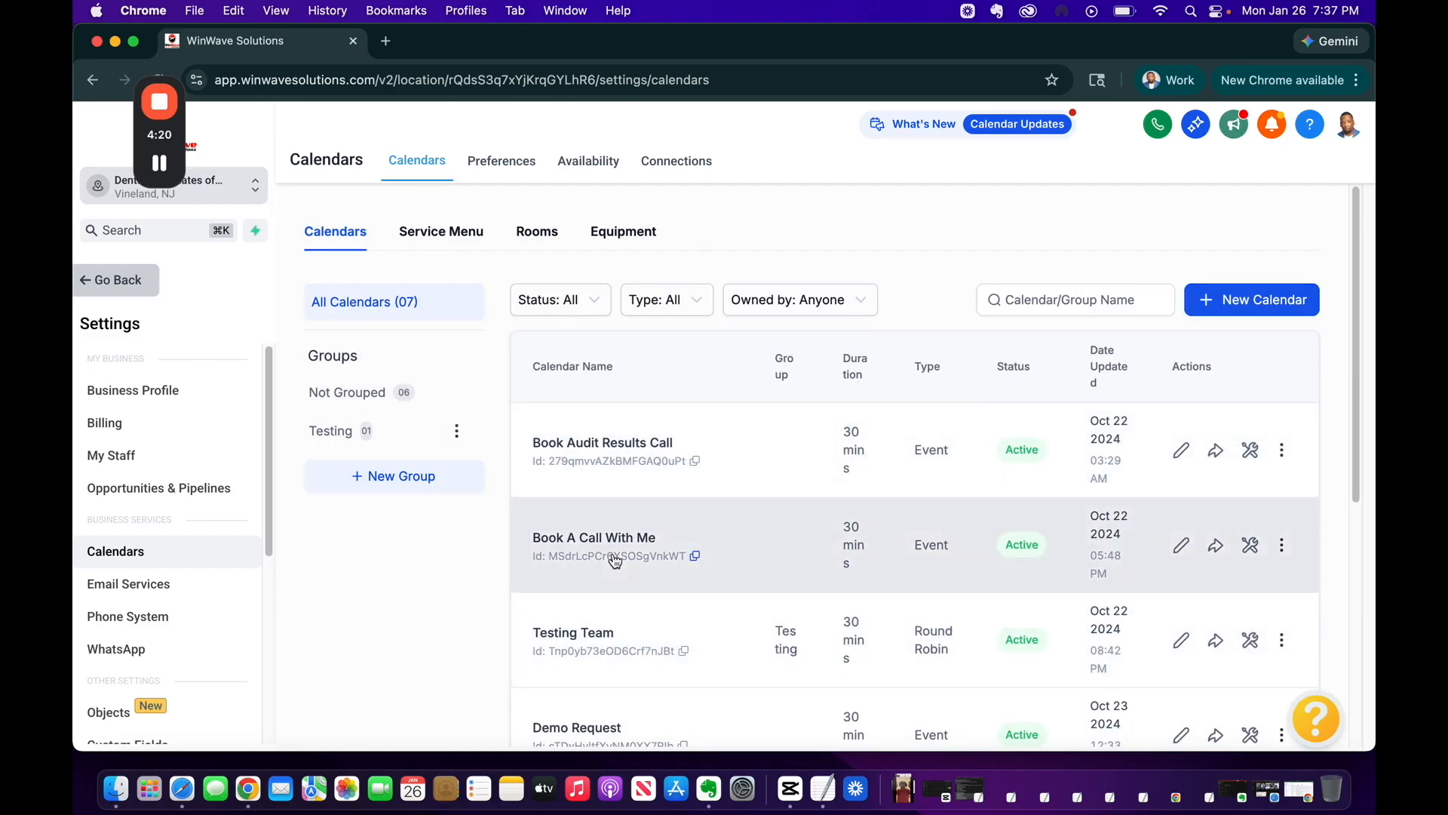
{"action": "scroll", "coordinate": [669, 614], "scroll_direction": "down", "scroll_amount": 5}
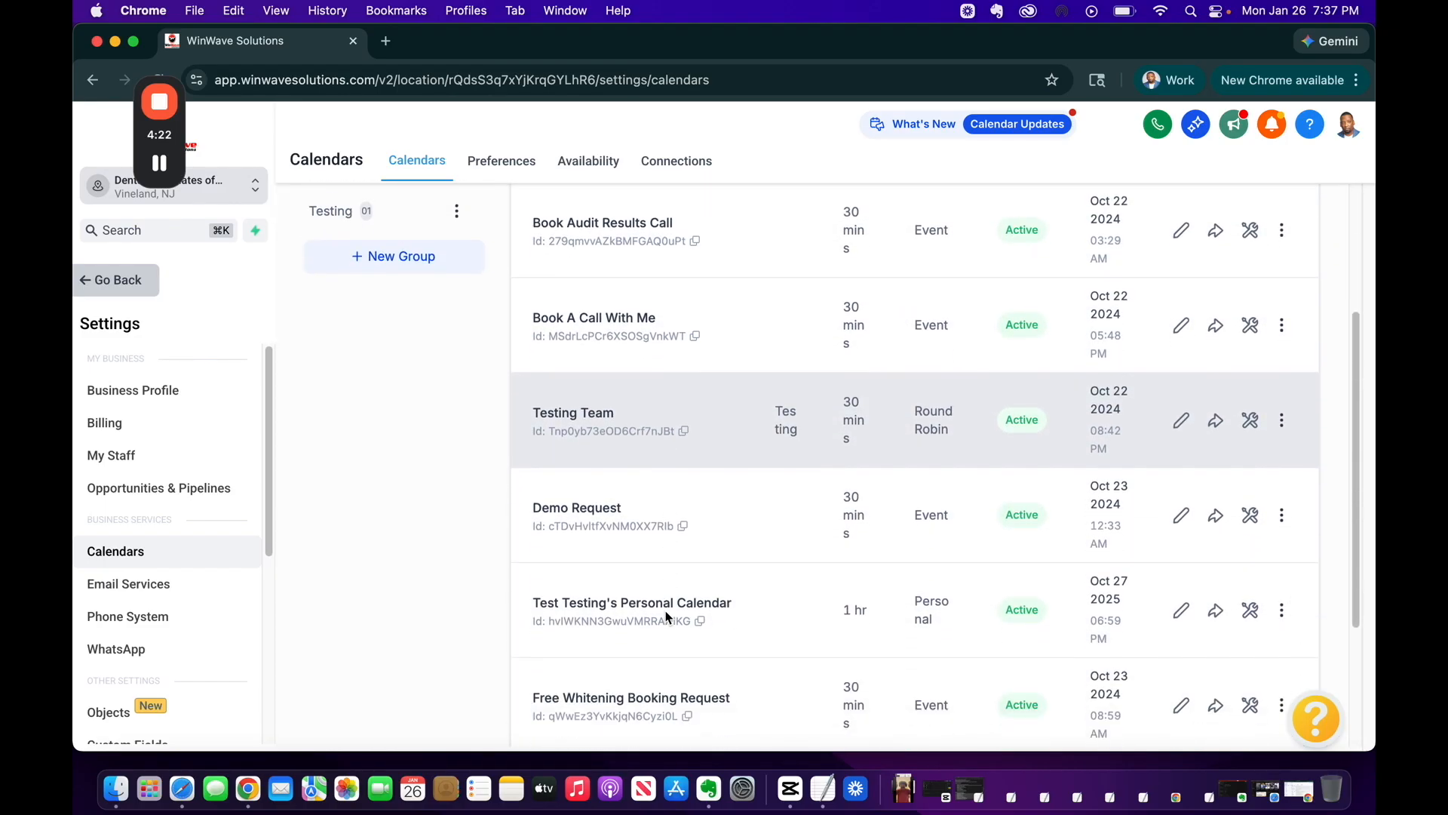
{"action": "scroll", "coordinate": [667, 617], "scroll_direction": "down", "scroll_amount": 5}
{"action": "scroll", "coordinate": [667, 617], "scroll_direction": "up", "scroll_amount": 2}
{"action": "scroll", "coordinate": [667, 617], "scroll_direction": "down", "scroll_amount": 2}
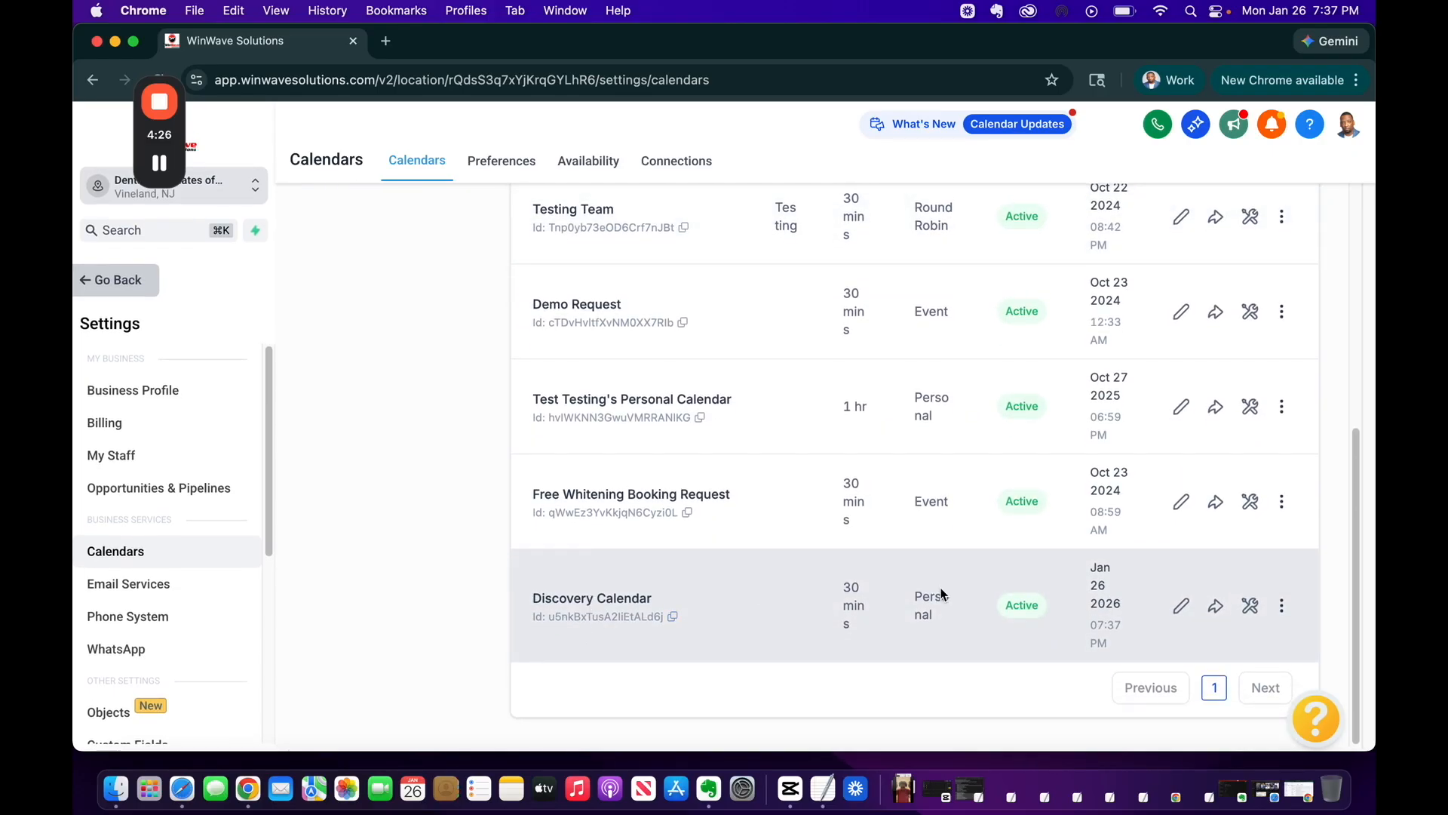
{"action": "left_click", "coordinate": [1182, 606]}
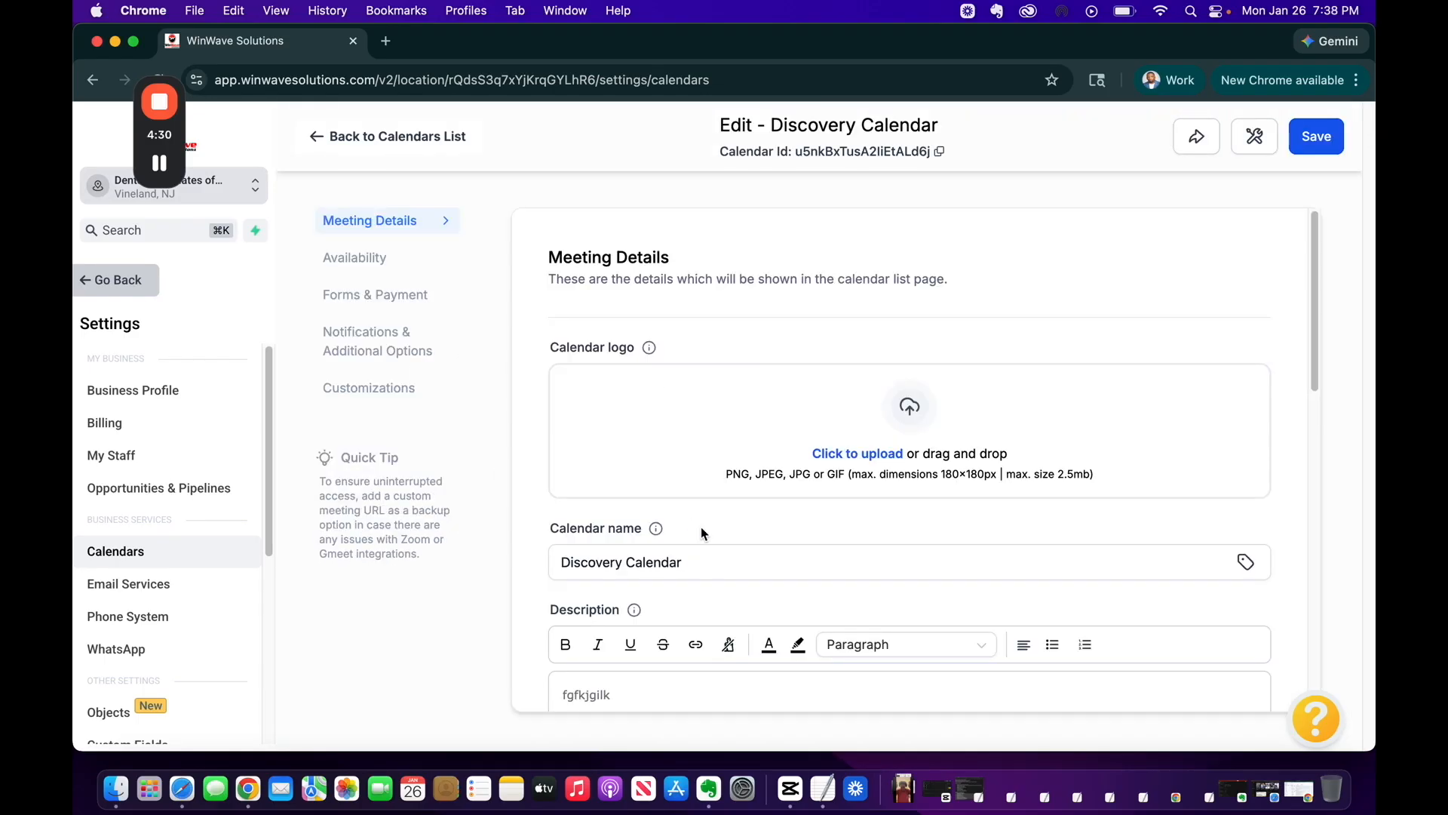
{"action": "scroll", "coordinate": [700, 526], "scroll_direction": "down", "scroll_amount": 5}
{"action": "scroll", "coordinate": [700, 526], "scroll_direction": "up", "scroll_amount": 3}
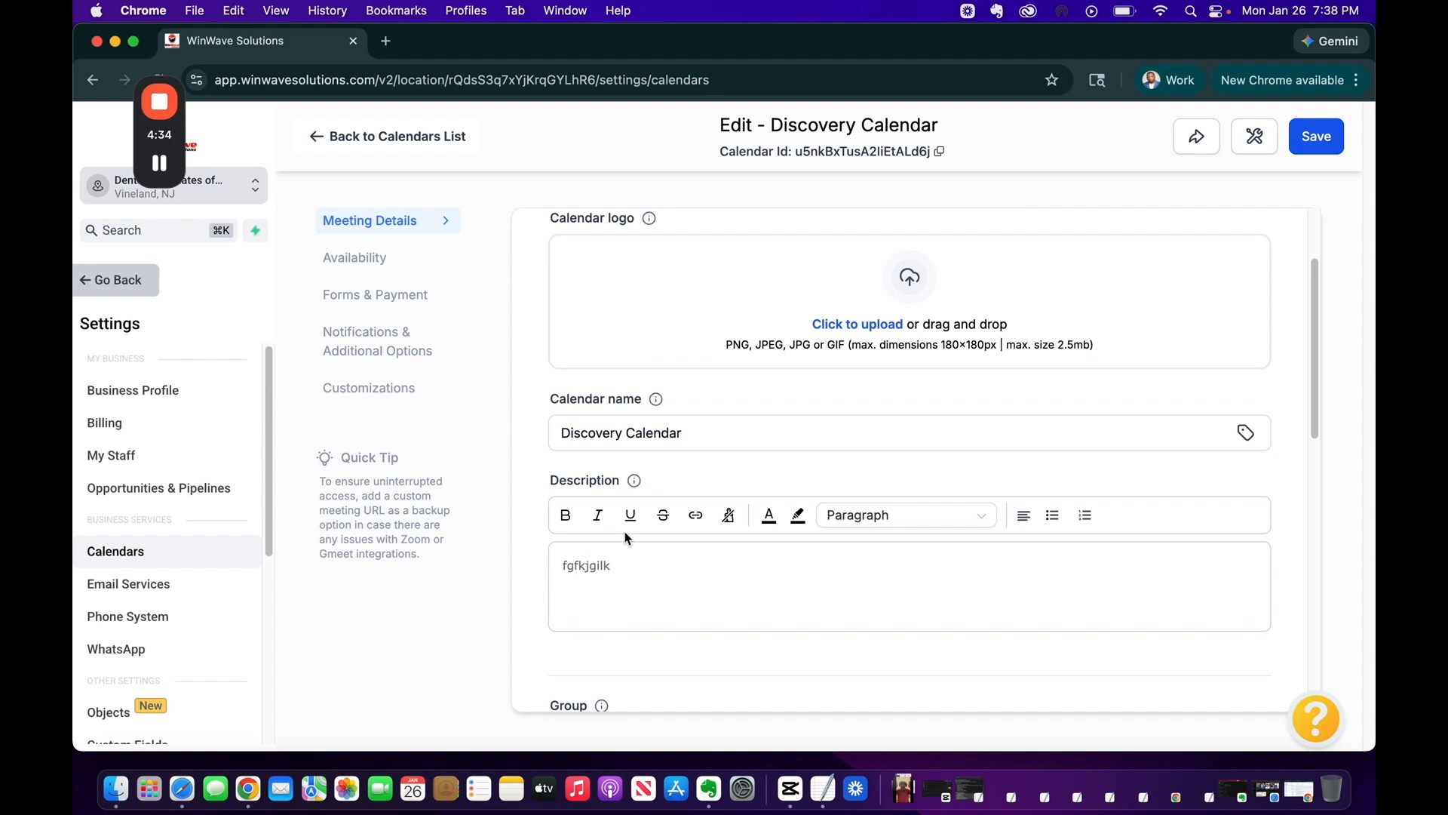
{"action": "scroll", "coordinate": [624, 565], "scroll_direction": "down", "scroll_amount": 8}
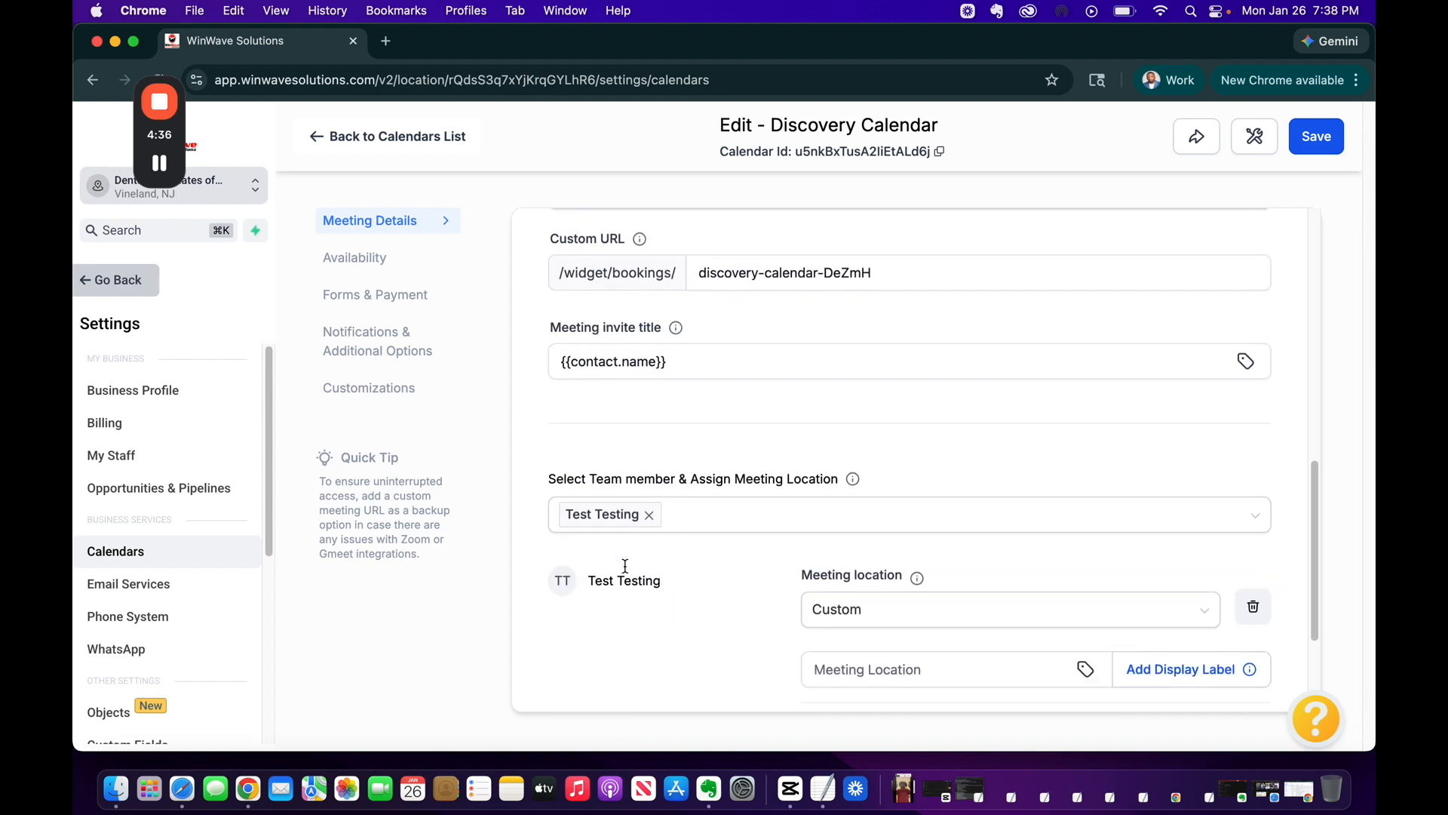
{"action": "scroll", "coordinate": [624, 566], "scroll_direction": "down", "scroll_amount": 3}
{"action": "scroll", "coordinate": [678, 501], "scroll_direction": "up", "scroll_amount": 10}
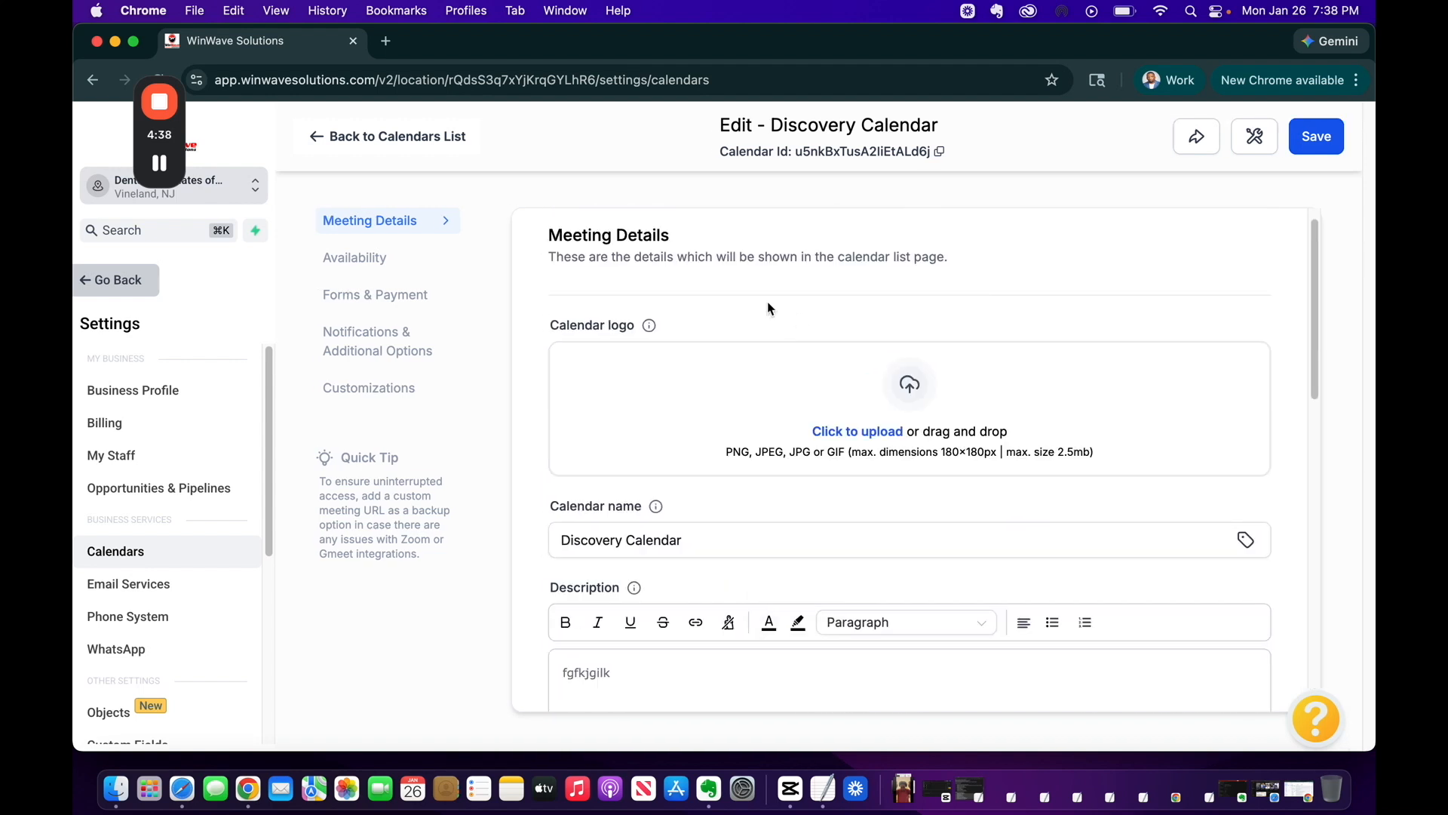
On the Availability tab, open the team member's schedule and choose Edit this schedule
{"action": "left_click", "coordinate": [340, 256]}
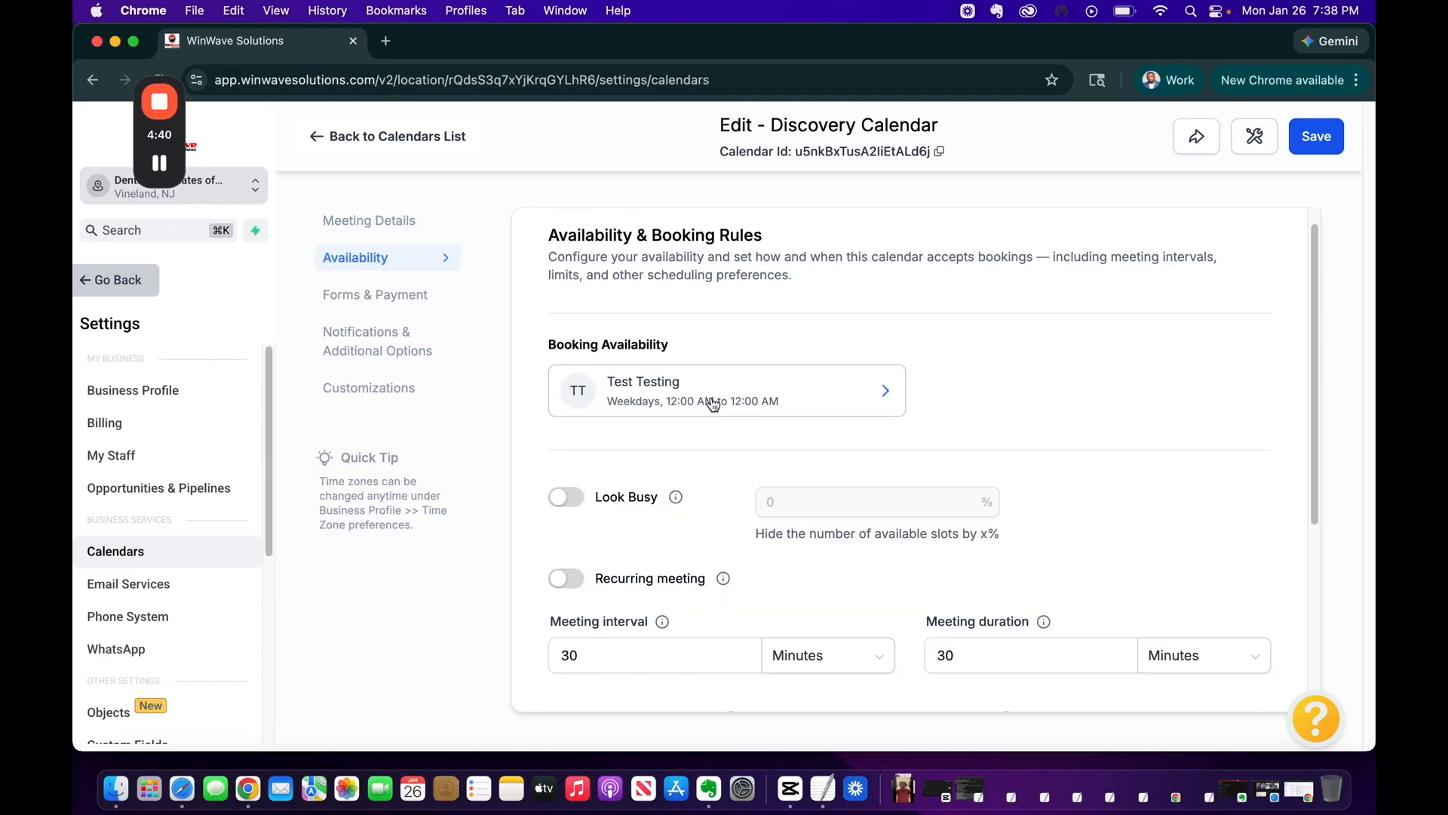
{"action": "left_click", "coordinate": [800, 388]}
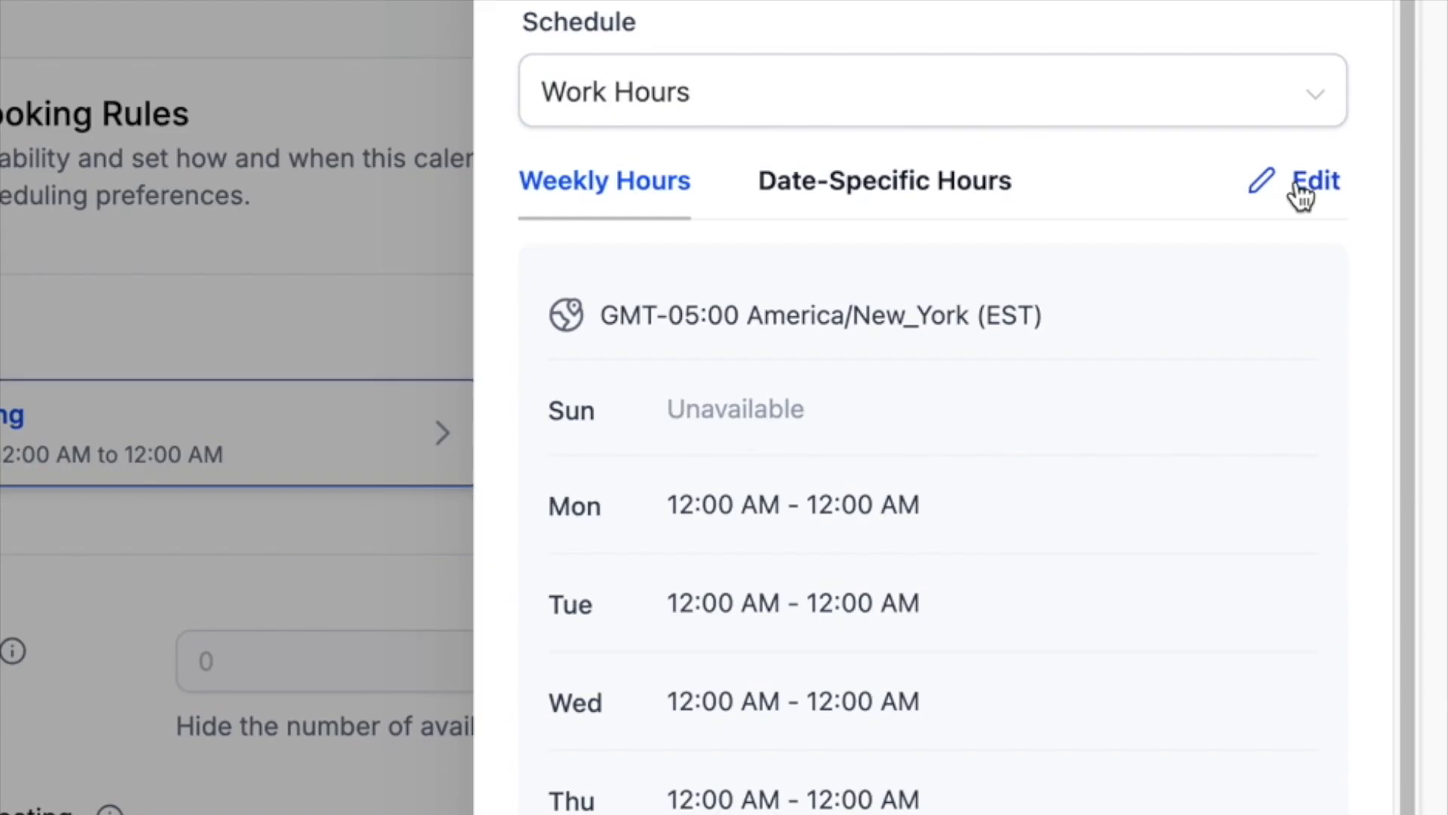
{"action": "left_click", "coordinate": [1303, 194]}
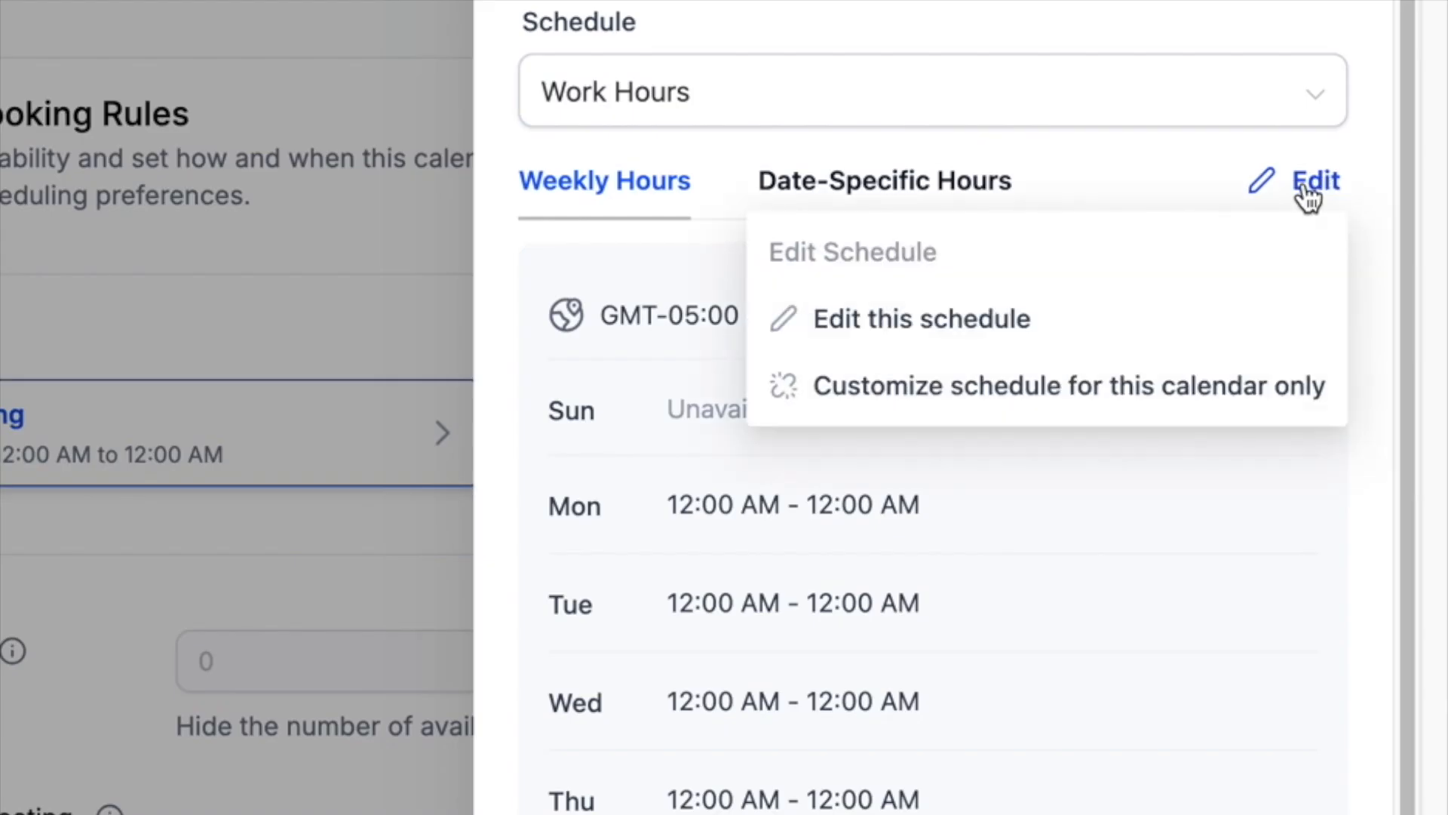
{"action": "left_click", "coordinate": [865, 315]}
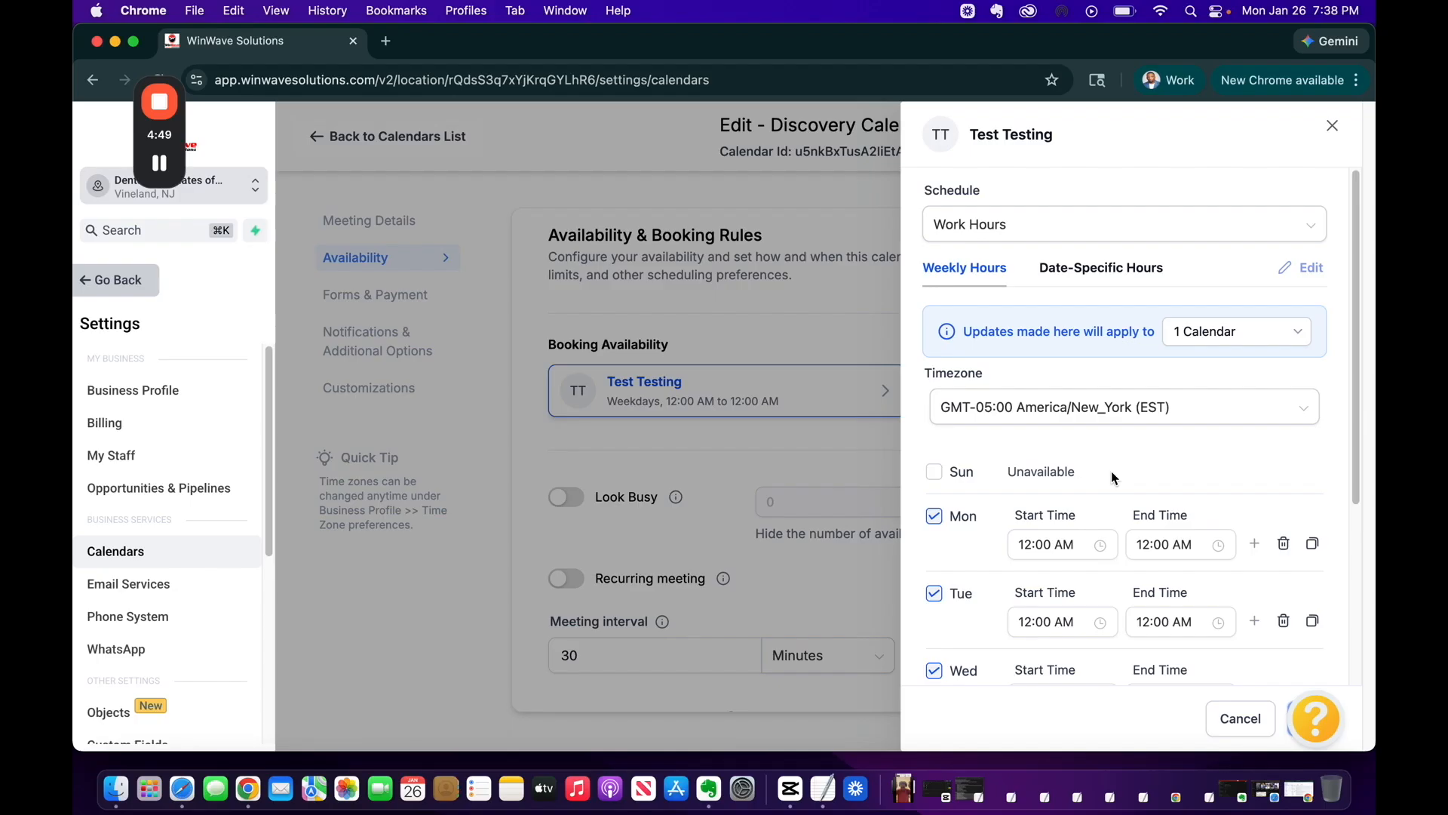
{"action": "scroll", "coordinate": [901, 536], "scroll_direction": "down", "scroll_amount": 3}
{"action": "scroll", "coordinate": [1113, 477], "scroll_direction": "down", "scroll_amount": 3}
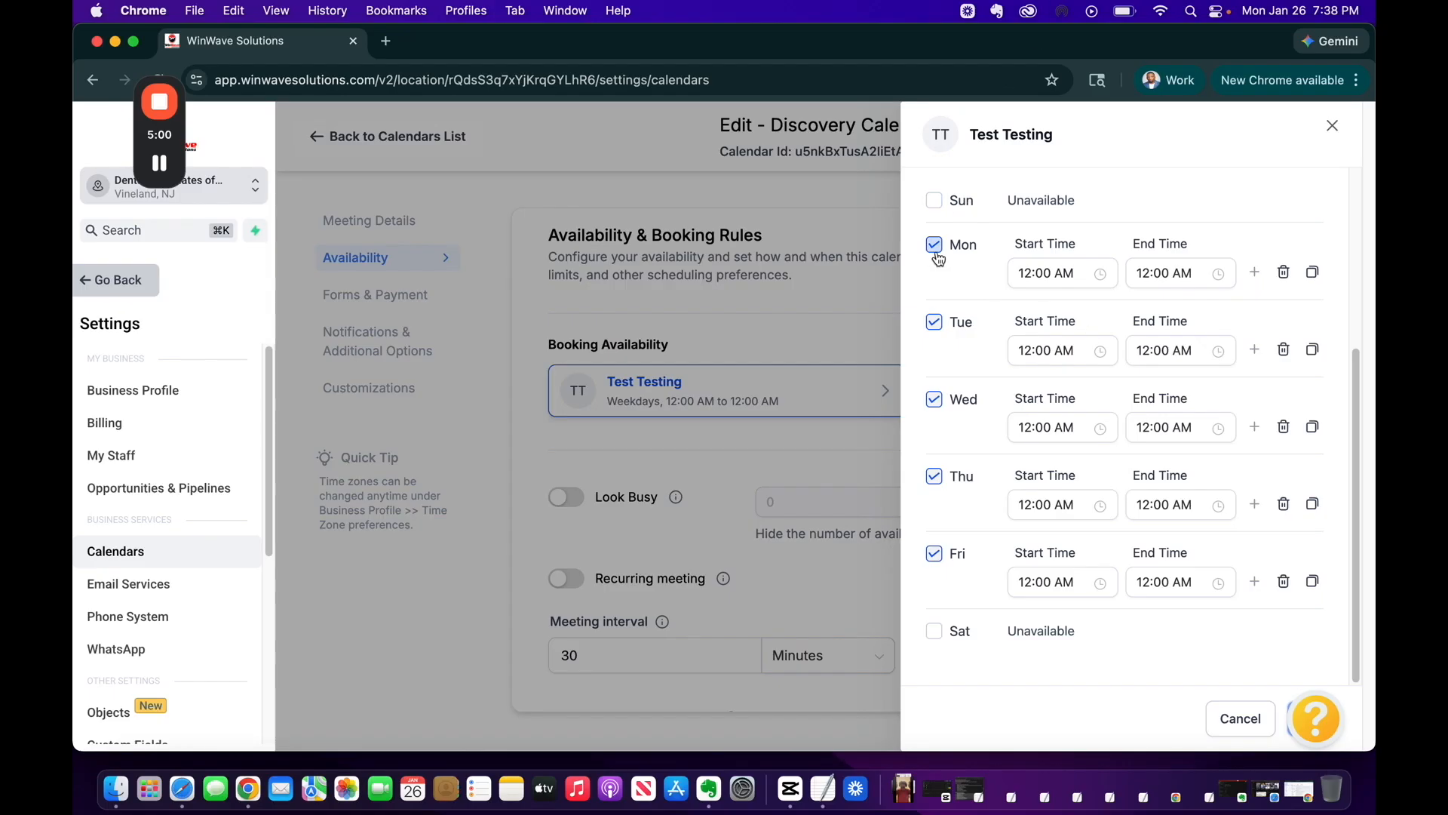
Set Monday's hours to 09:00 AM–05:00 PM
{"action": "left_click", "coordinate": [1070, 273]}
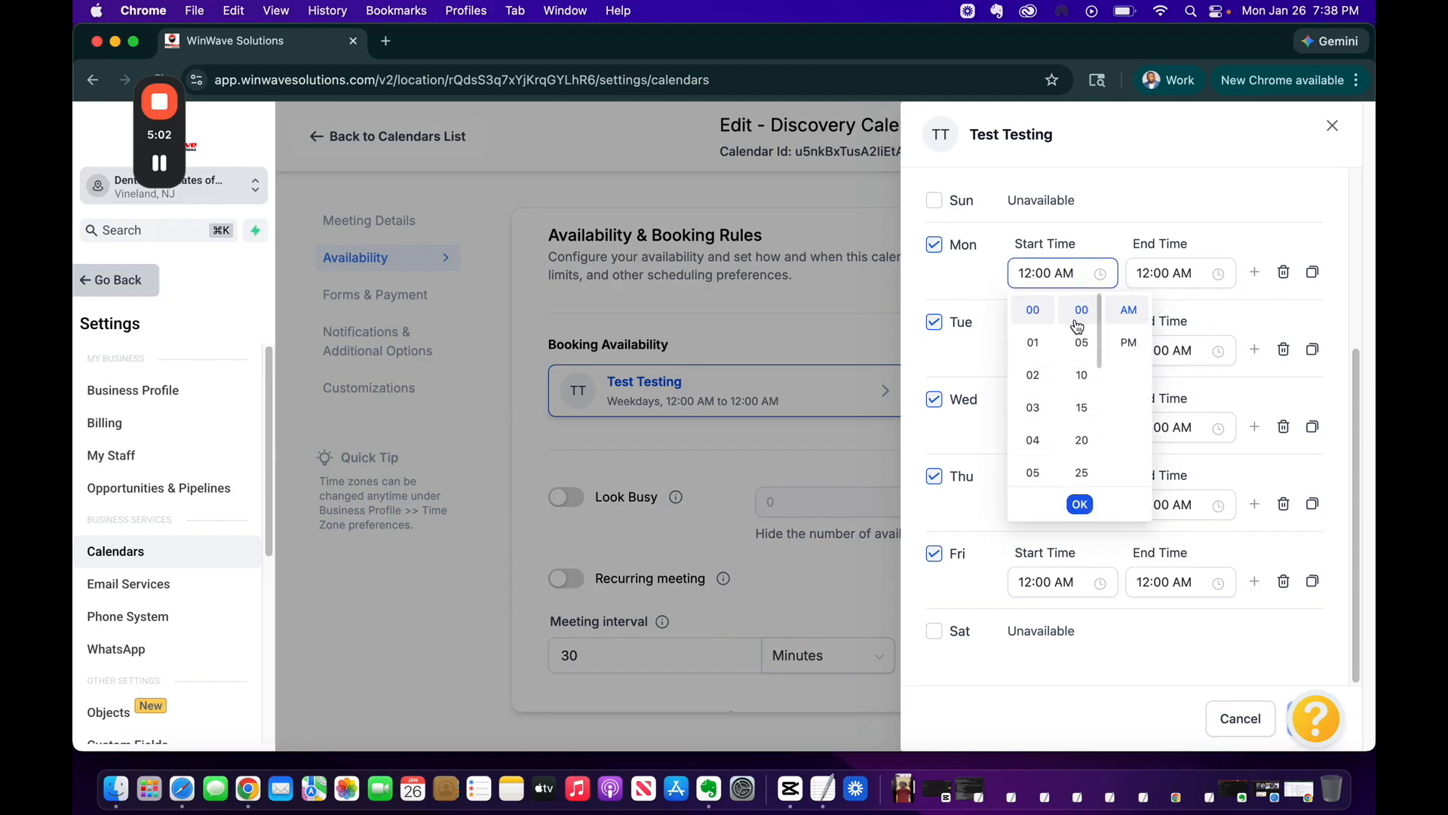
{"action": "scroll", "coordinate": [1033, 422], "scroll_direction": "down", "scroll_amount": 5}
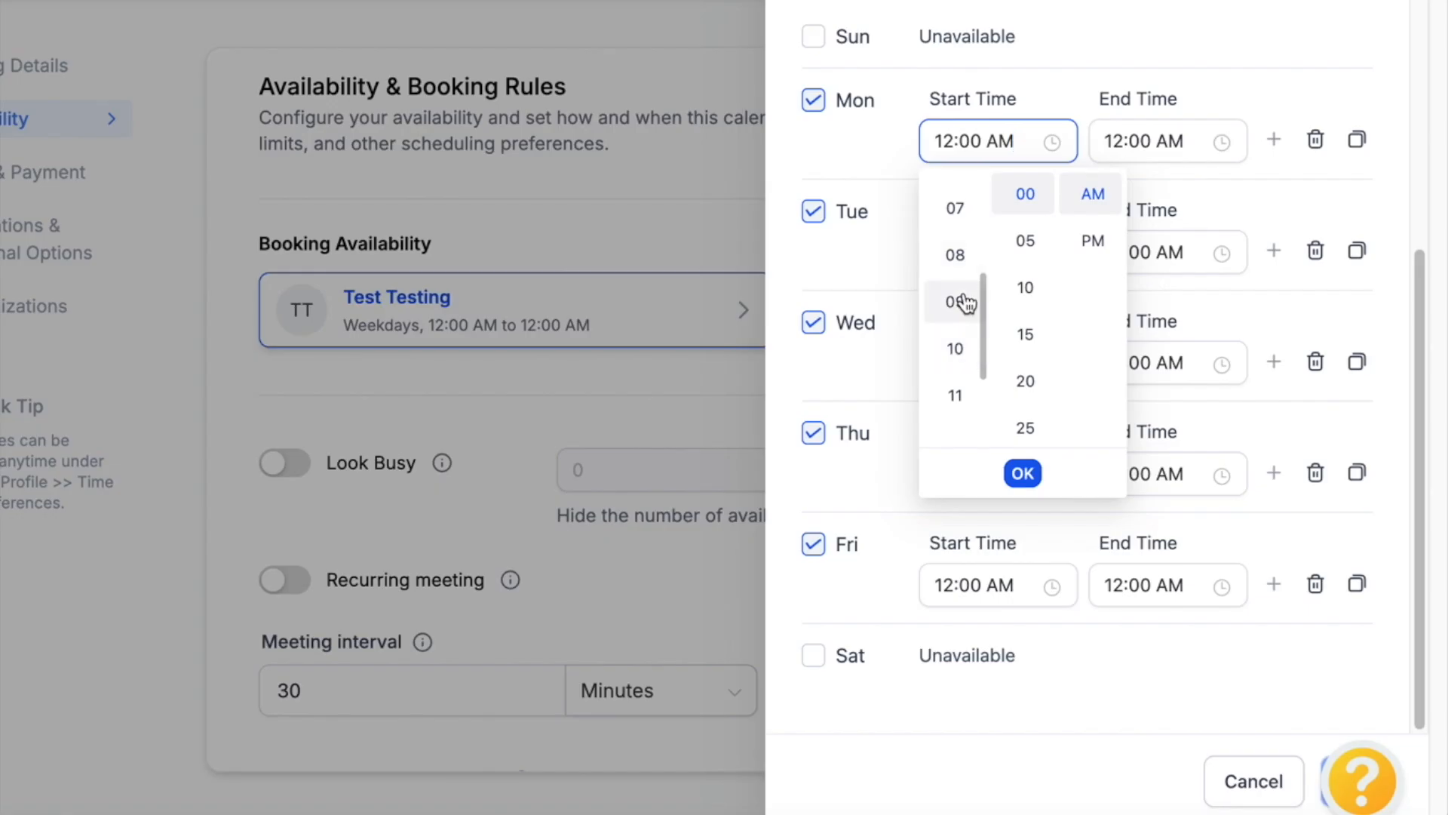
{"action": "left_click", "coordinate": [1039, 384]}
{"action": "left_click", "coordinate": [1138, 136]}
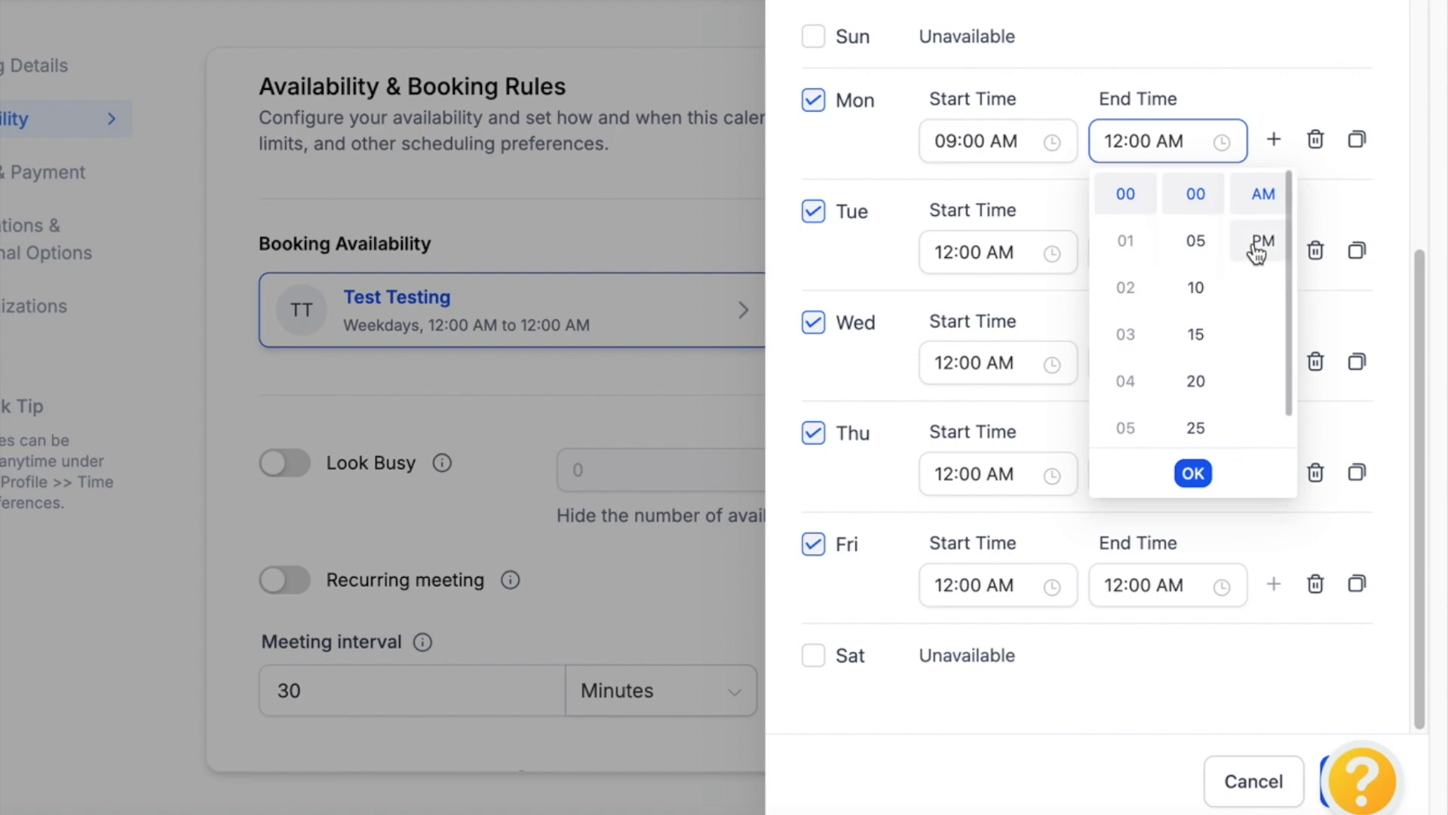
{"action": "left_click", "coordinate": [1254, 245]}
{"action": "left_click", "coordinate": [1124, 427]}
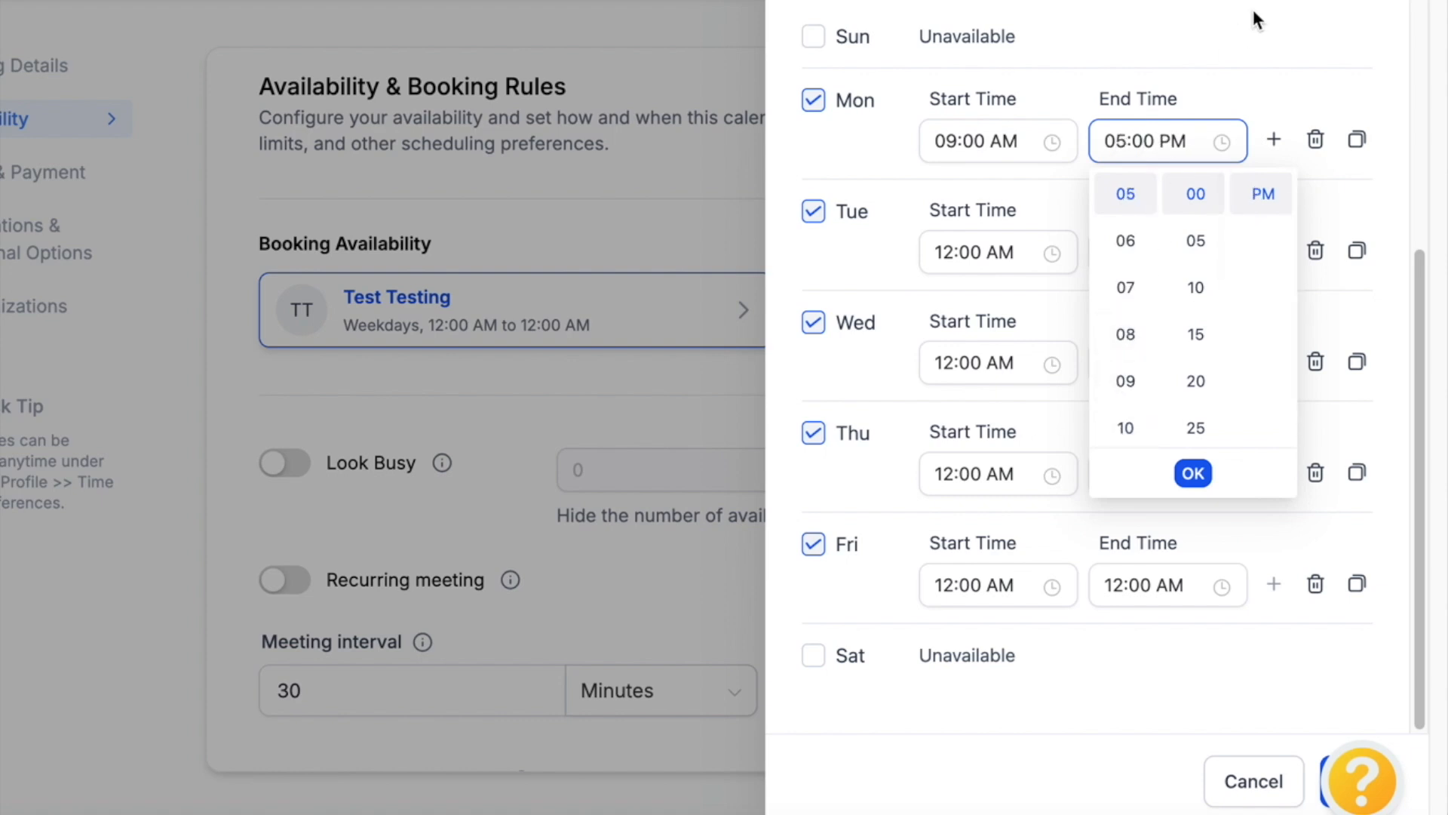
{"action": "left_click", "coordinate": [1208, 65]}
Set Tuesday's hours to 11:00 AM–03:00 PM
{"action": "left_click", "coordinate": [1002, 251]}
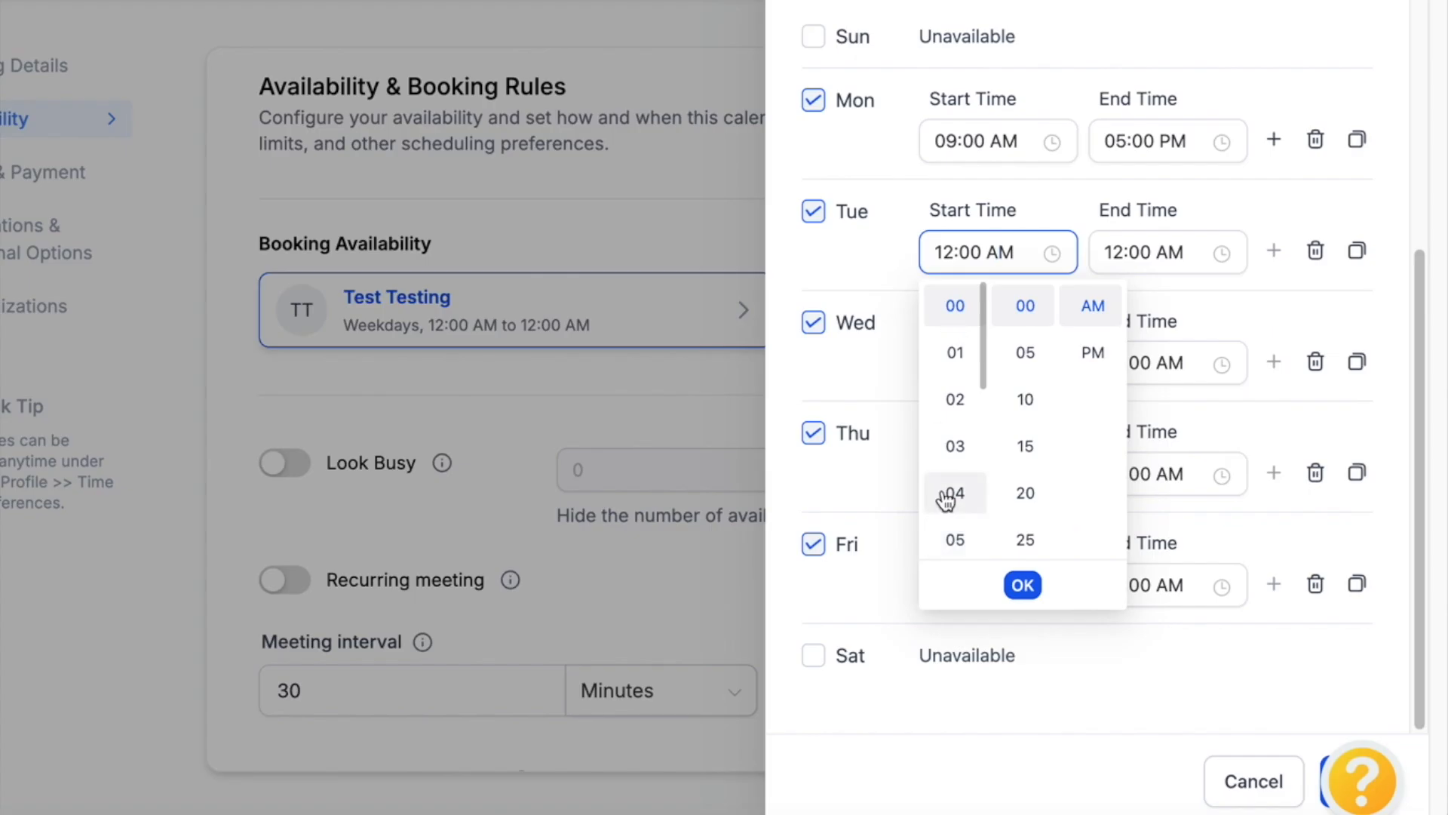
{"action": "scroll", "coordinate": [946, 498], "scroll_direction": "down", "scroll_amount": 5}
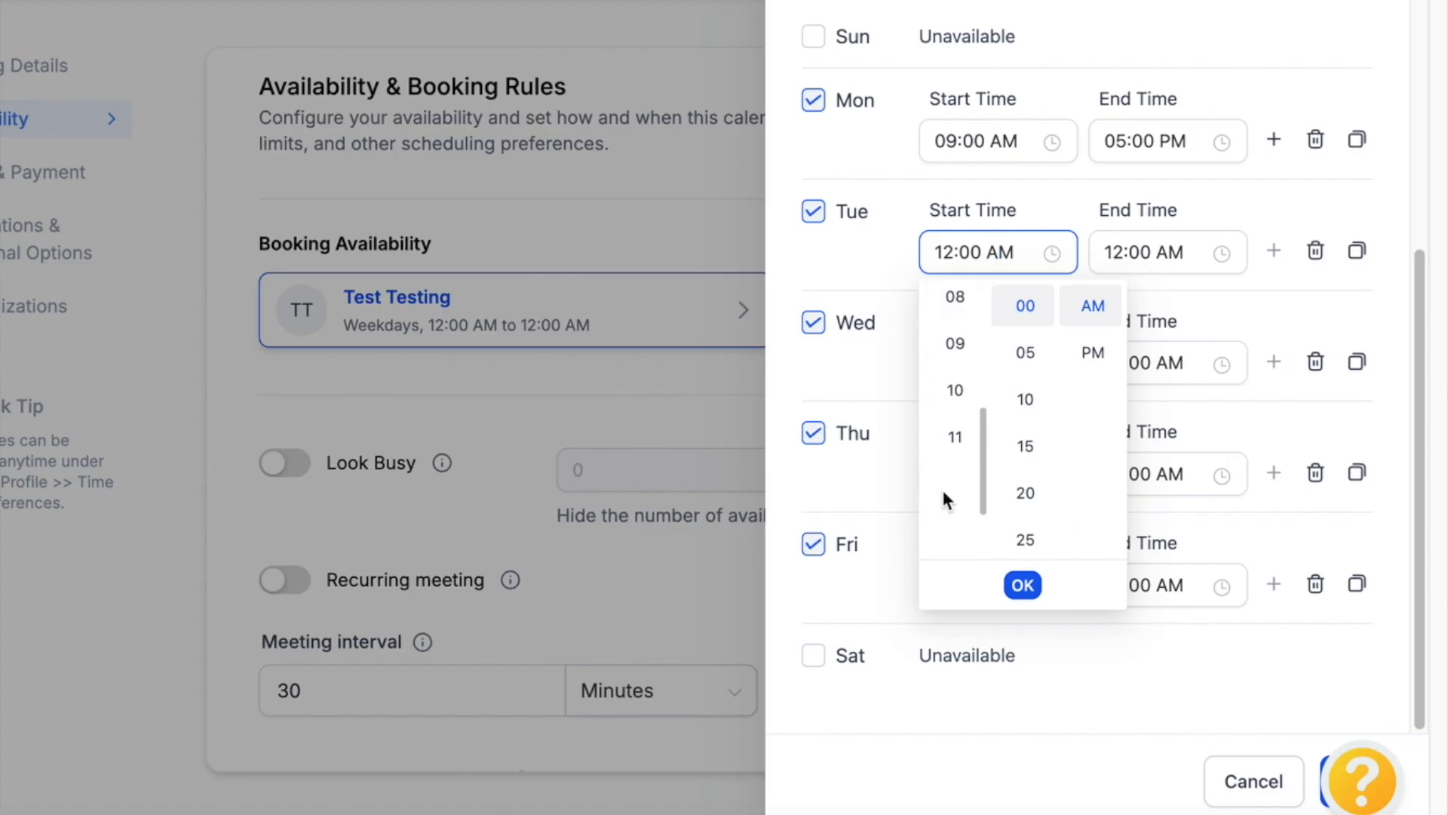
{"action": "left_click", "coordinate": [956, 440]}
{"action": "left_click", "coordinate": [1117, 242]}
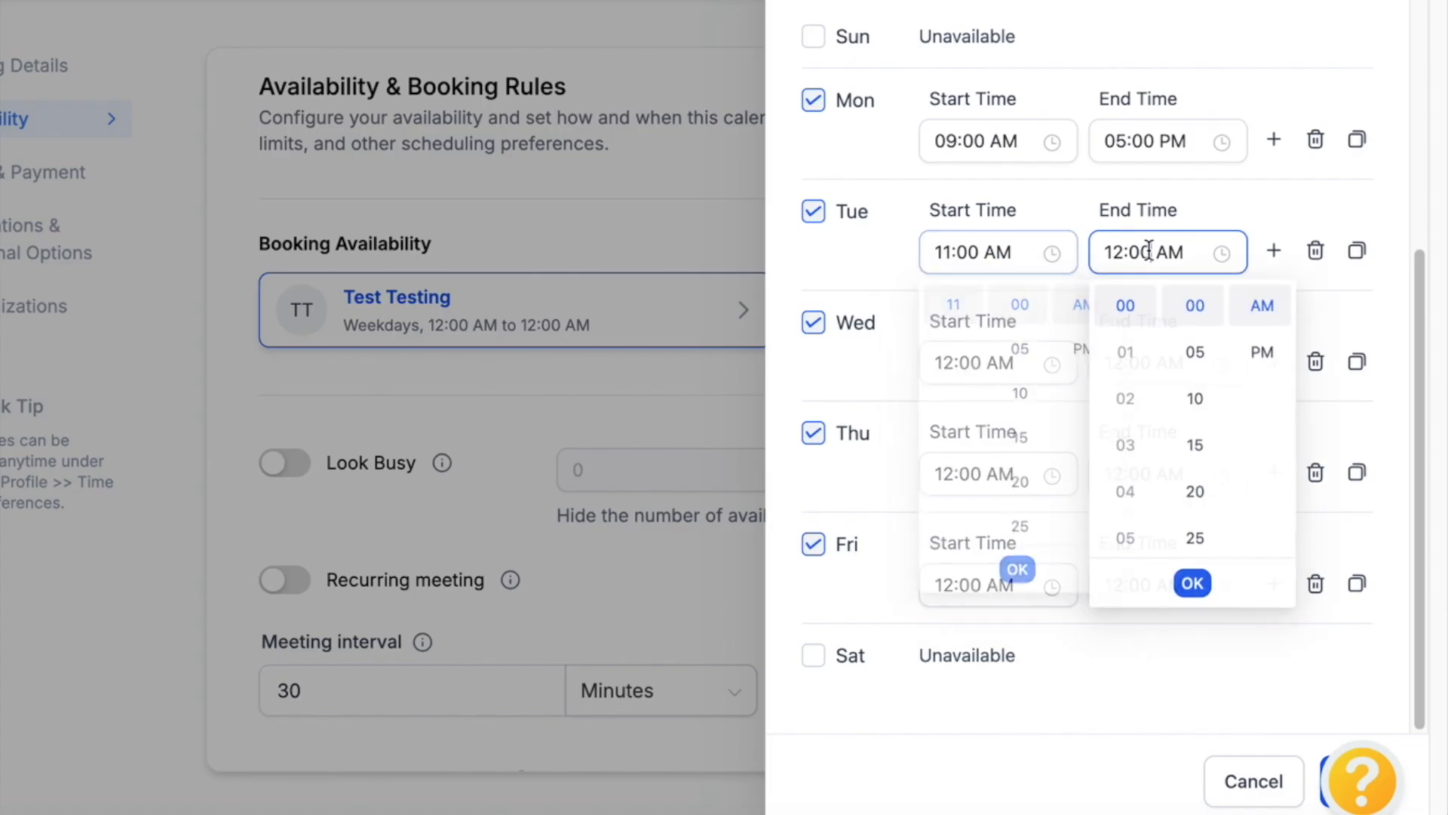
{"action": "left_click", "coordinate": [1264, 370]}
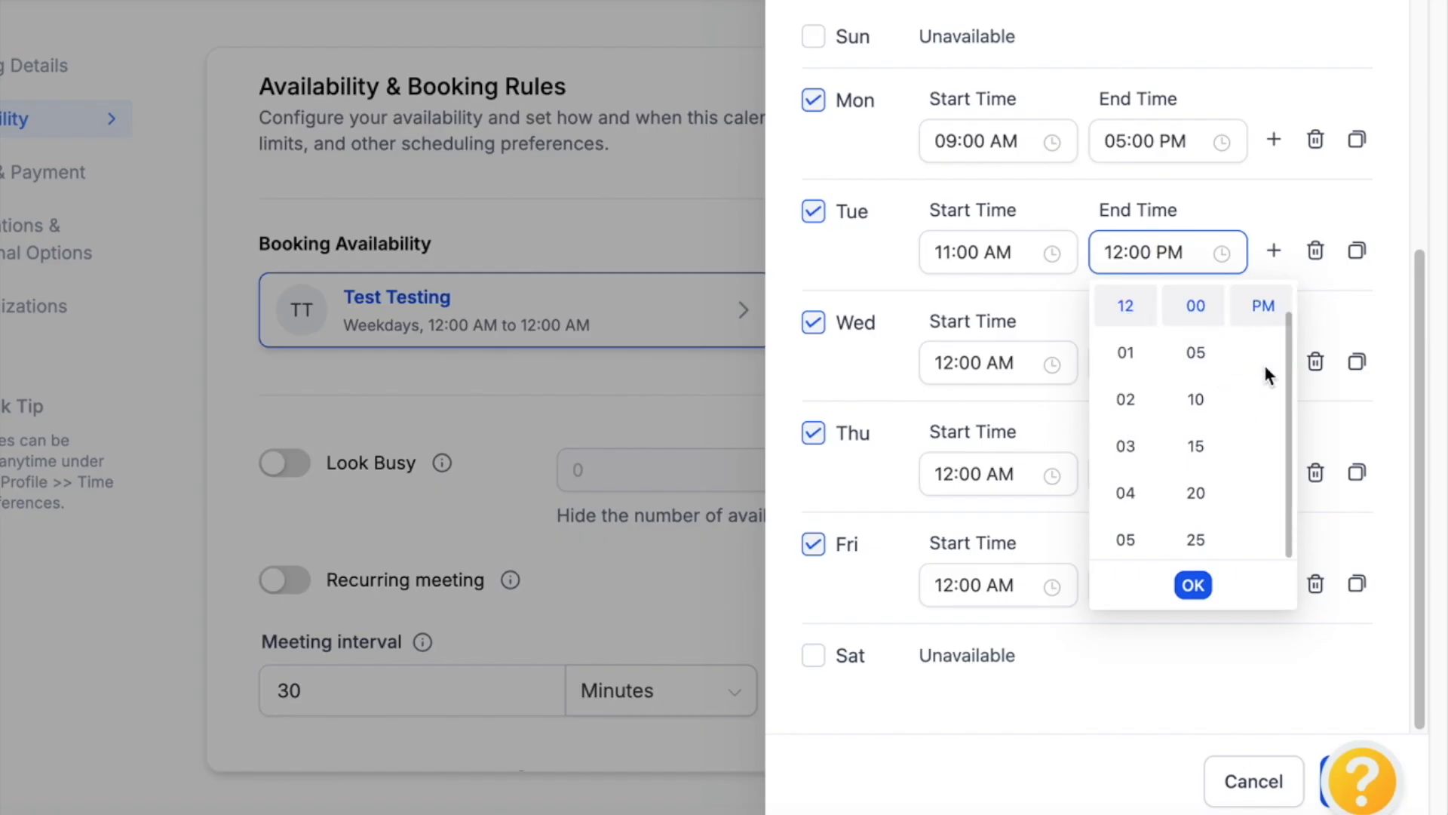
{"action": "left_click", "coordinate": [1123, 451]}
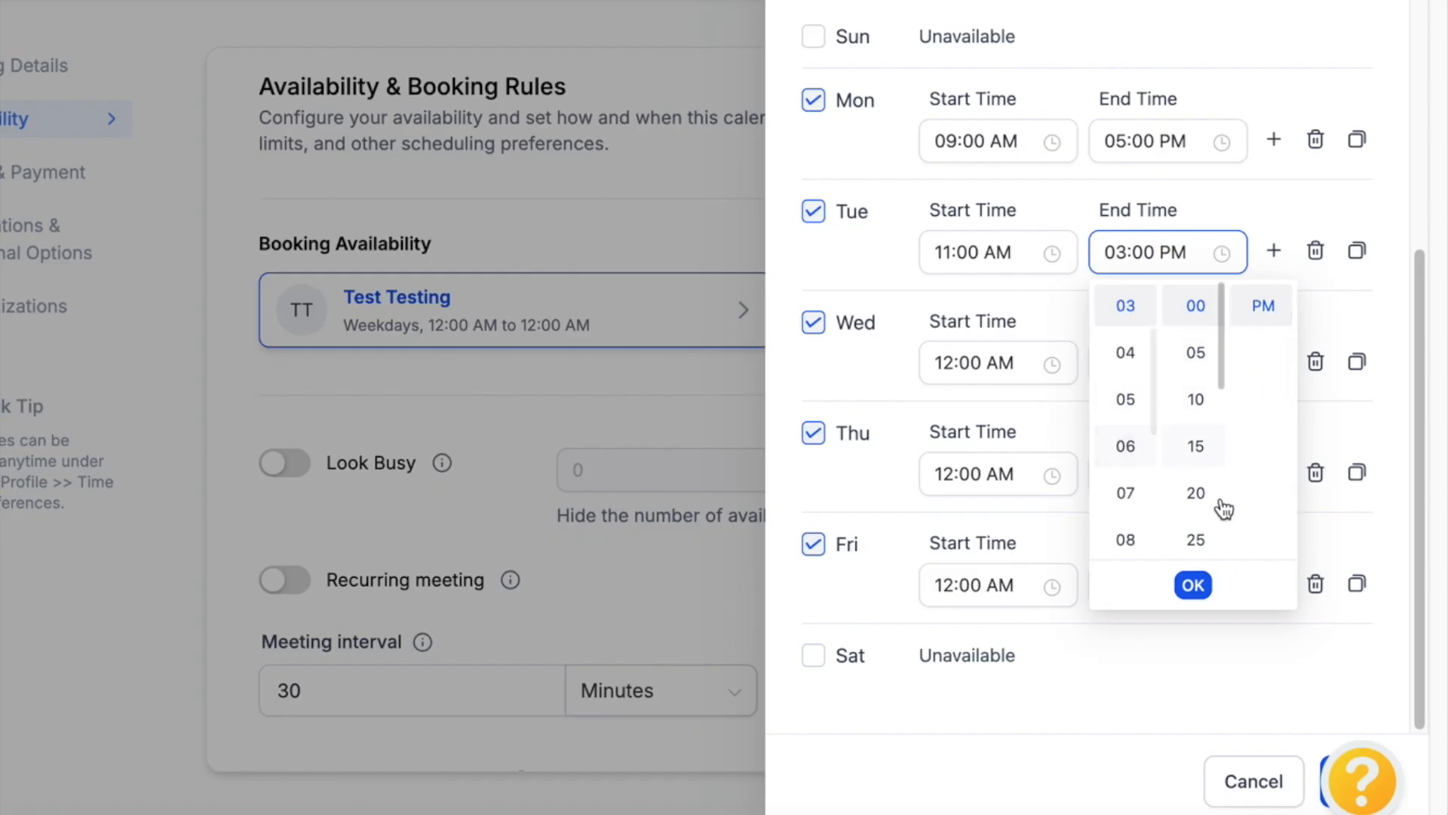
{"action": "left_click", "coordinate": [1193, 585]}
Set Wednesday's hours to 09:00 AM–05:00 PM
{"action": "left_click", "coordinate": [1006, 363]}
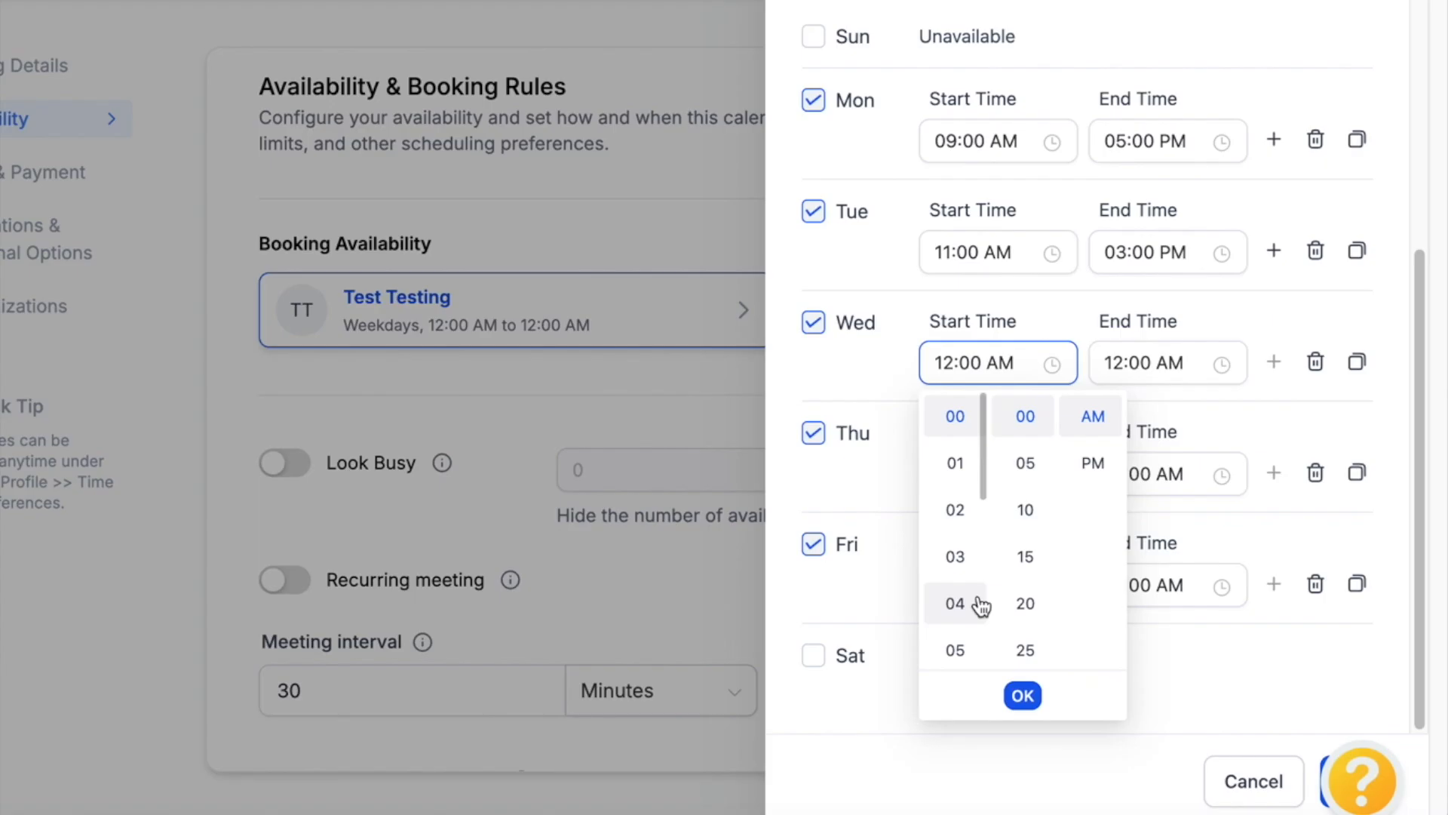
{"action": "scroll", "coordinate": [966, 605], "scroll_direction": "down", "scroll_amount": 2}
{"action": "left_click", "coordinate": [956, 628]}
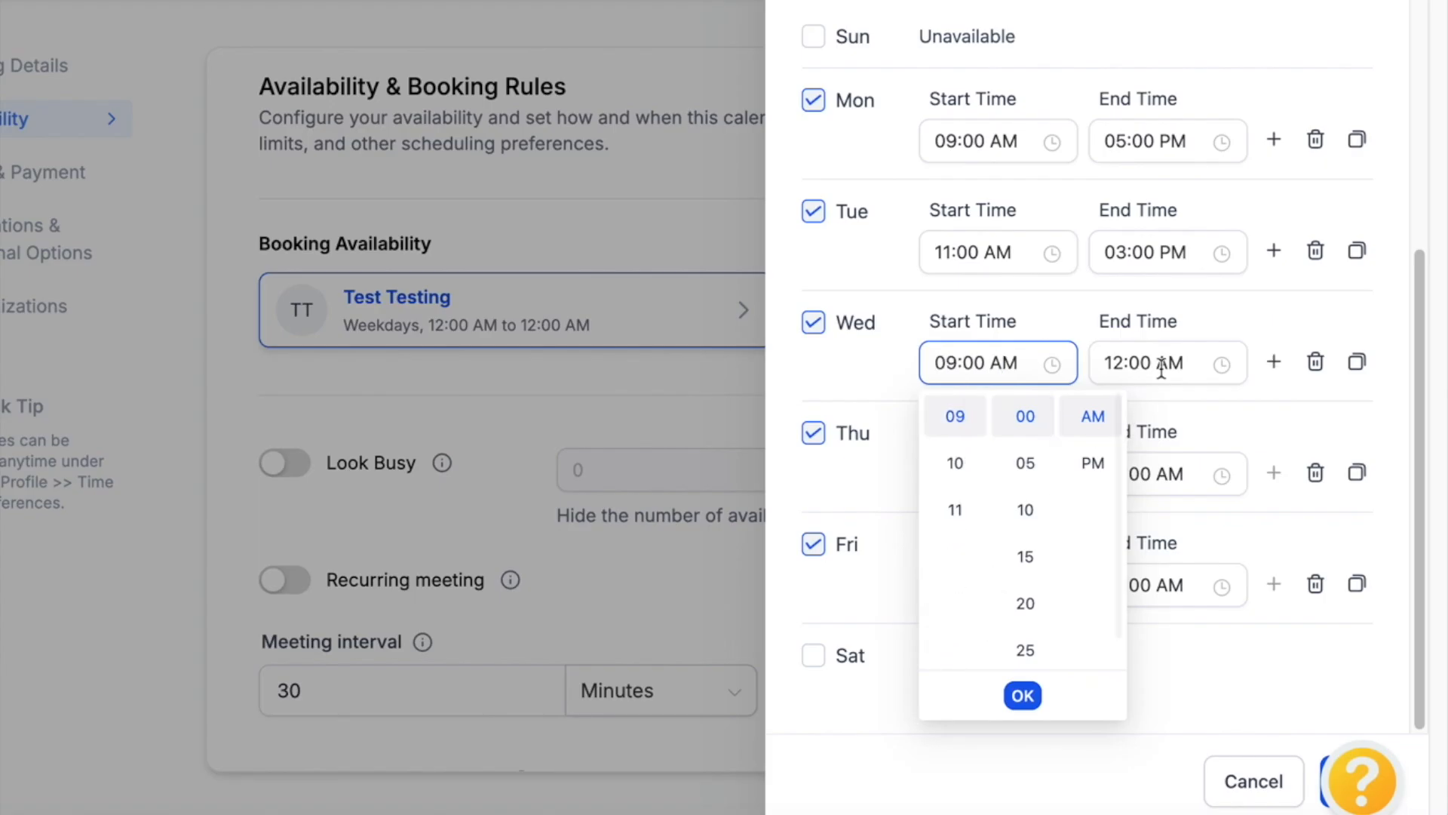
{"action": "left_click", "coordinate": [1117, 373]}
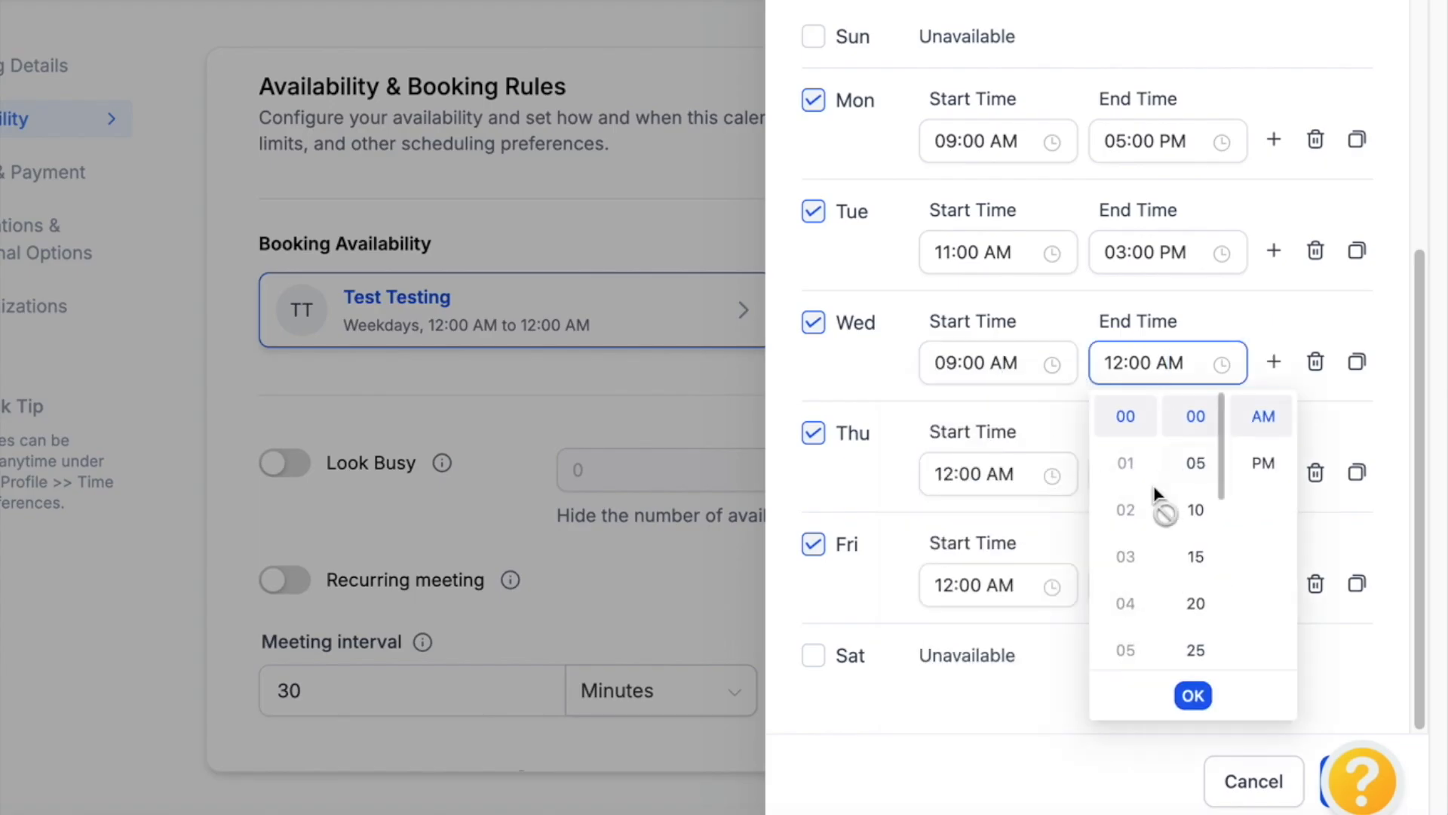
{"action": "left_click", "coordinate": [1256, 463]}
{"action": "left_click", "coordinate": [1122, 653]}
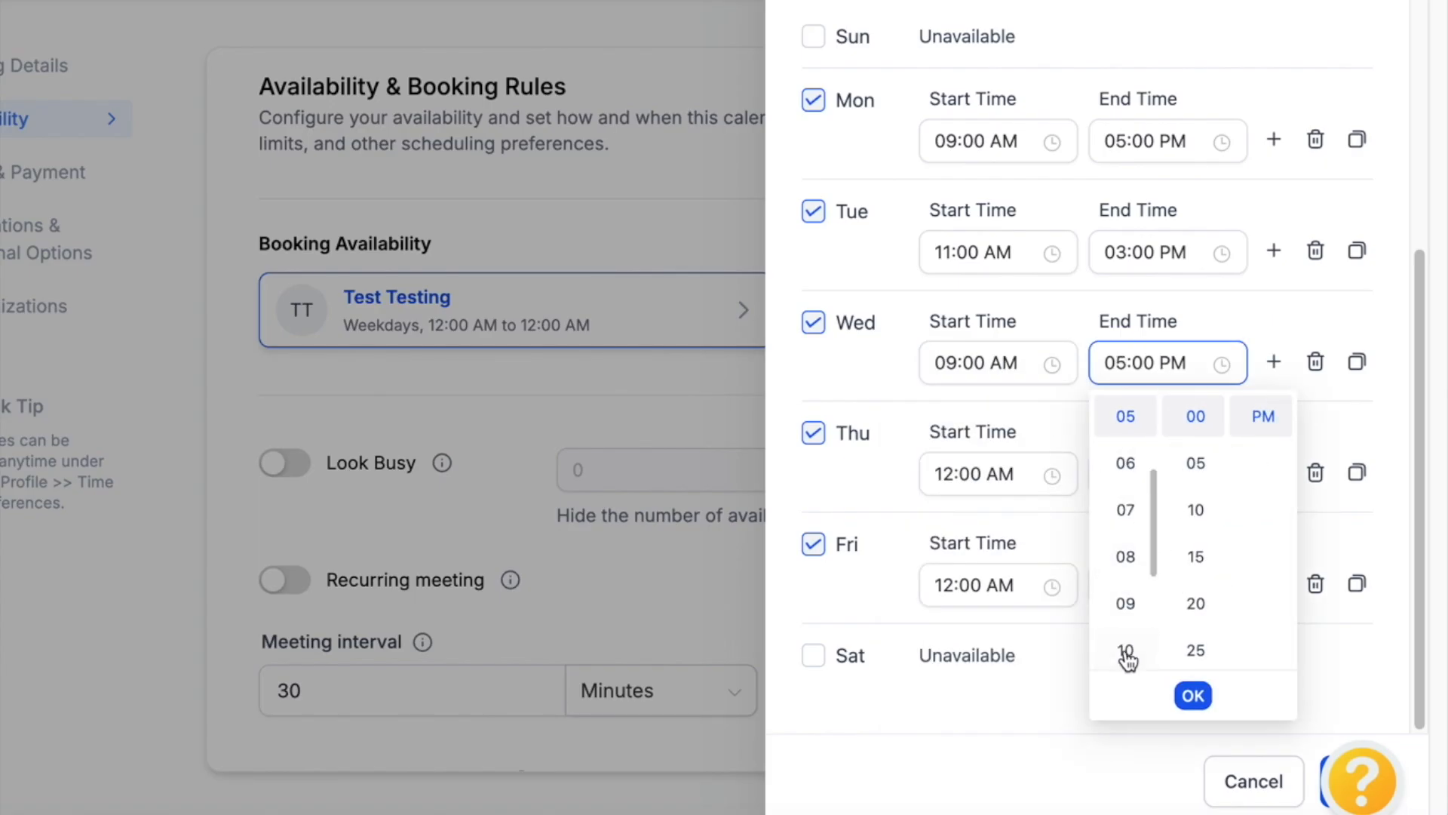
{"action": "left_click", "coordinate": [1195, 700]}
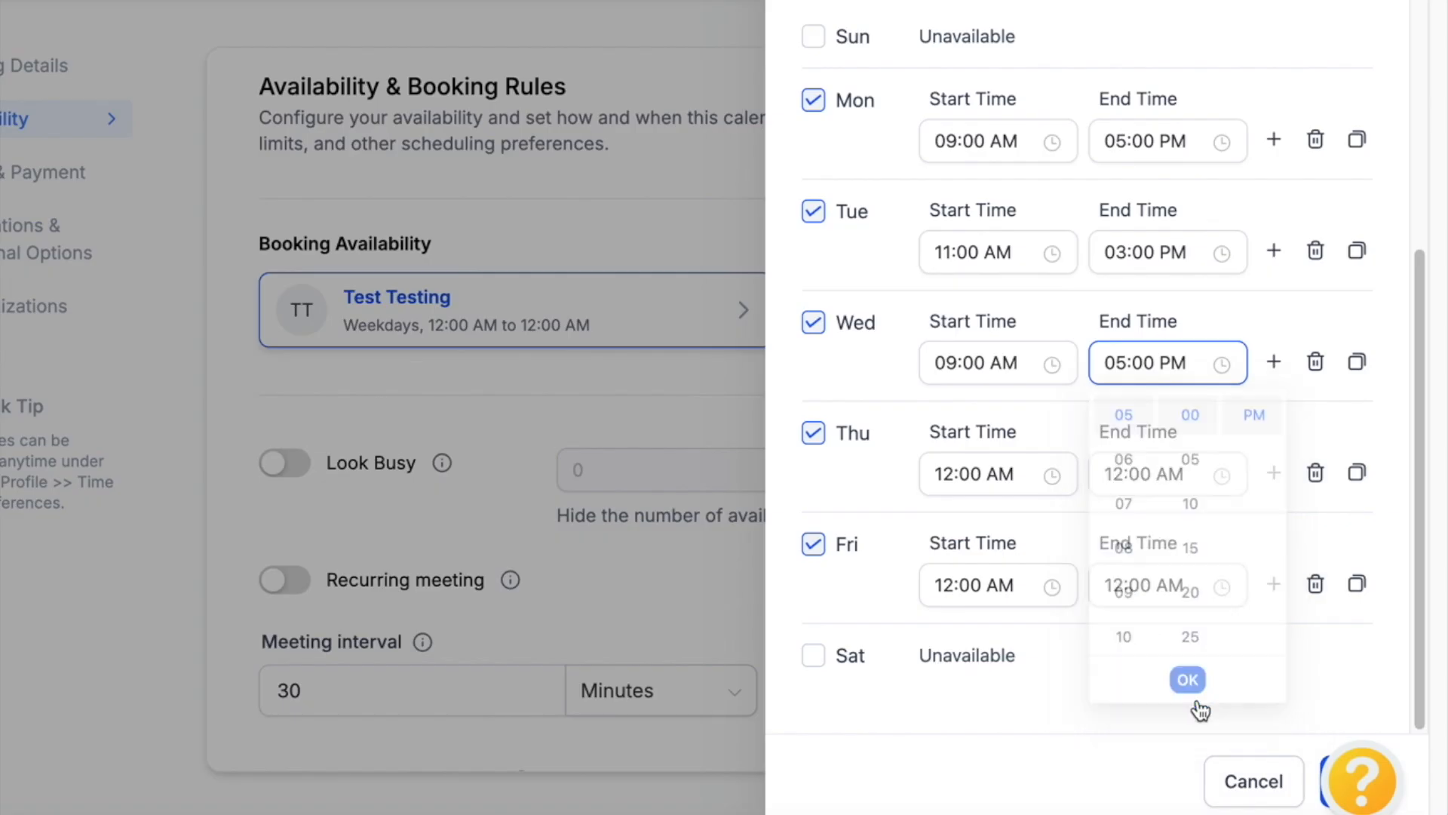
Set Thursday's hours to 01:00 PM–04:00 PM
{"action": "left_click", "coordinate": [999, 475]}
{"action": "left_click", "coordinate": [956, 190]}
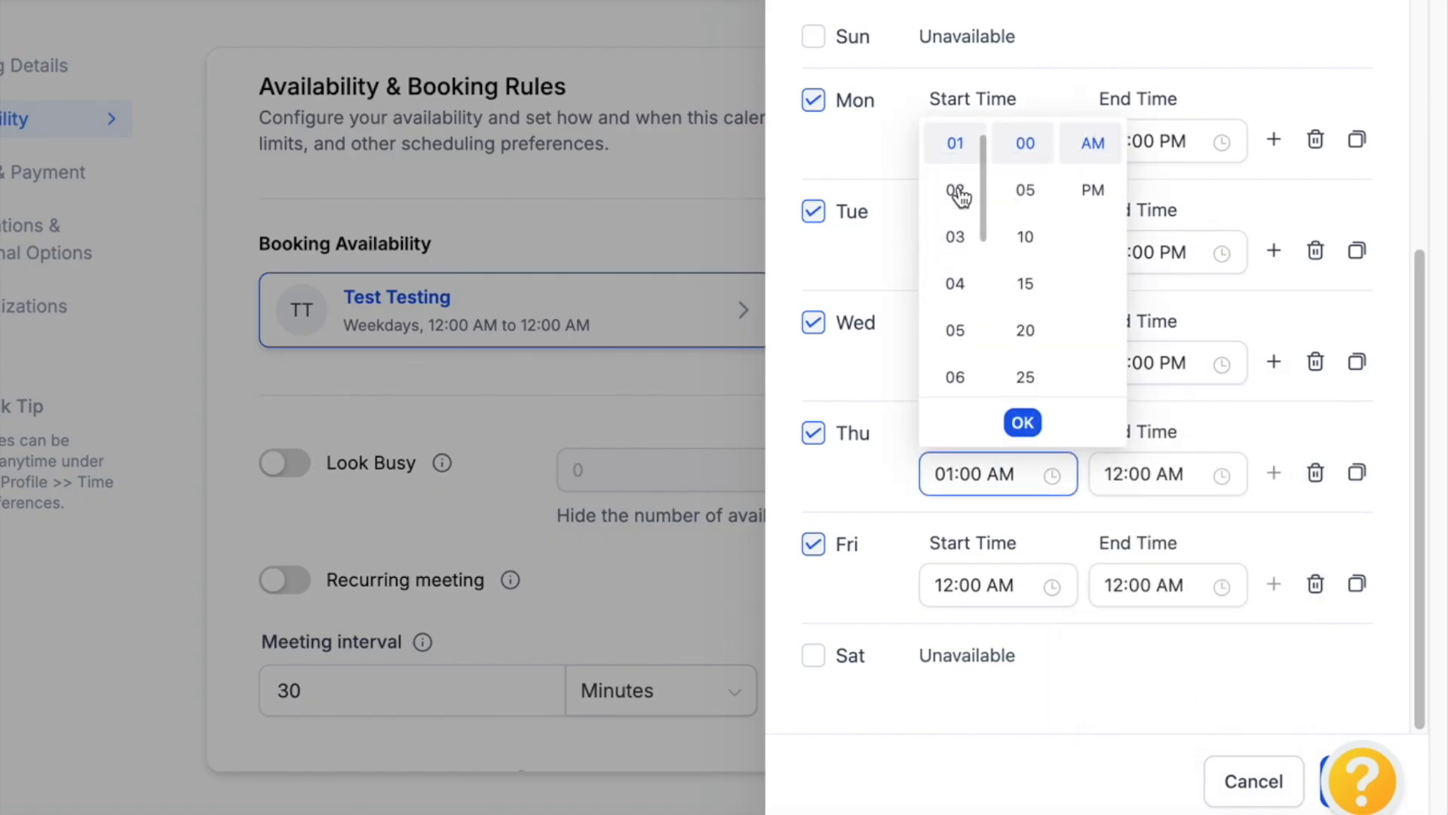
{"action": "left_click", "coordinate": [1092, 191]}
{"action": "left_click", "coordinate": [1170, 461]}
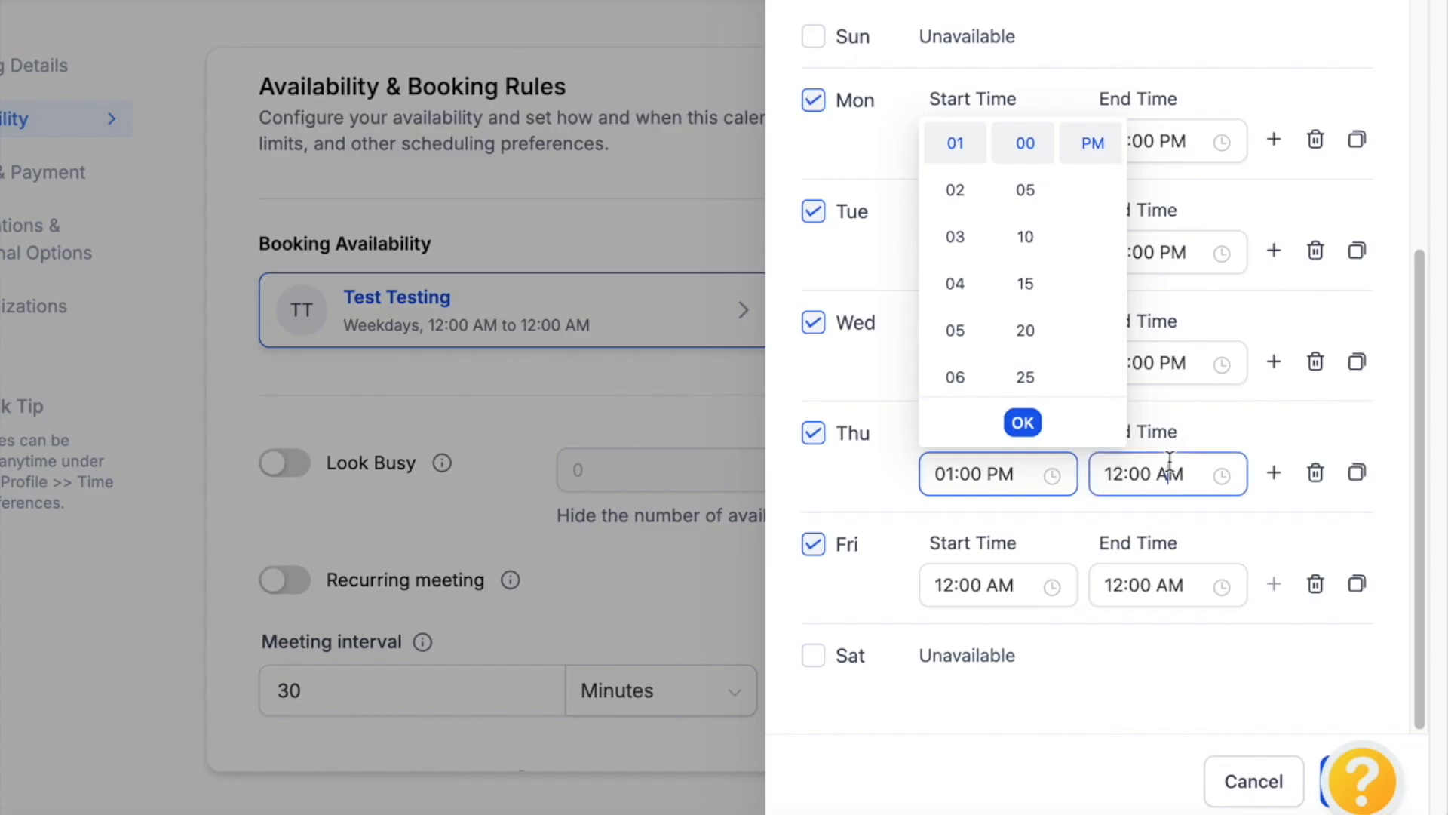
{"action": "left_click", "coordinate": [1276, 193]}
{"action": "left_click", "coordinate": [1128, 336]}
{"action": "left_click", "coordinate": [1194, 422]}
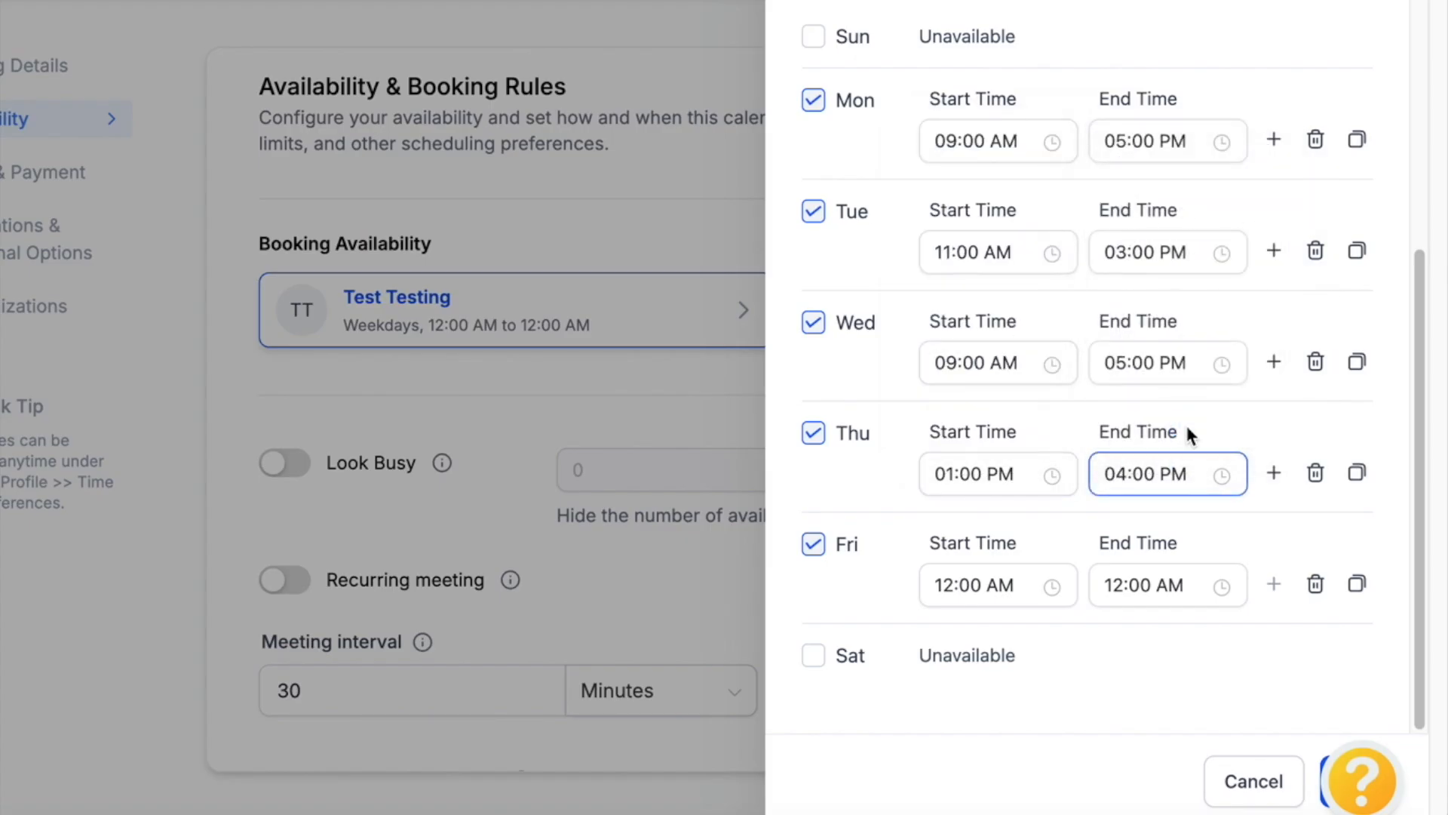
Set Friday's hours to 09:00 AM–05:00 PM and save the weekly schedule
{"action": "left_click", "coordinate": [1012, 574]}
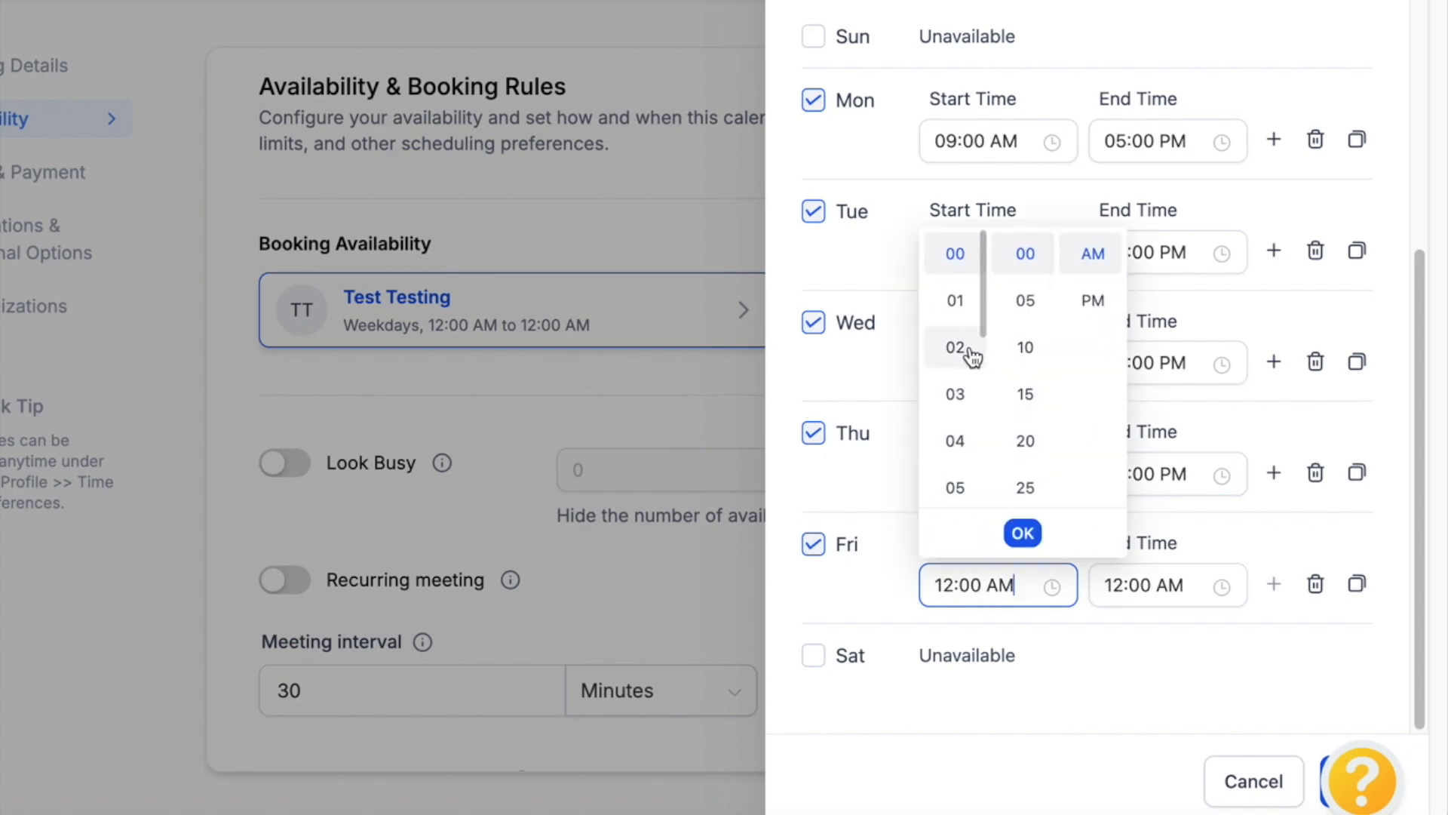
{"action": "scroll", "coordinate": [952, 453], "scroll_direction": "down", "scroll_amount": 3}
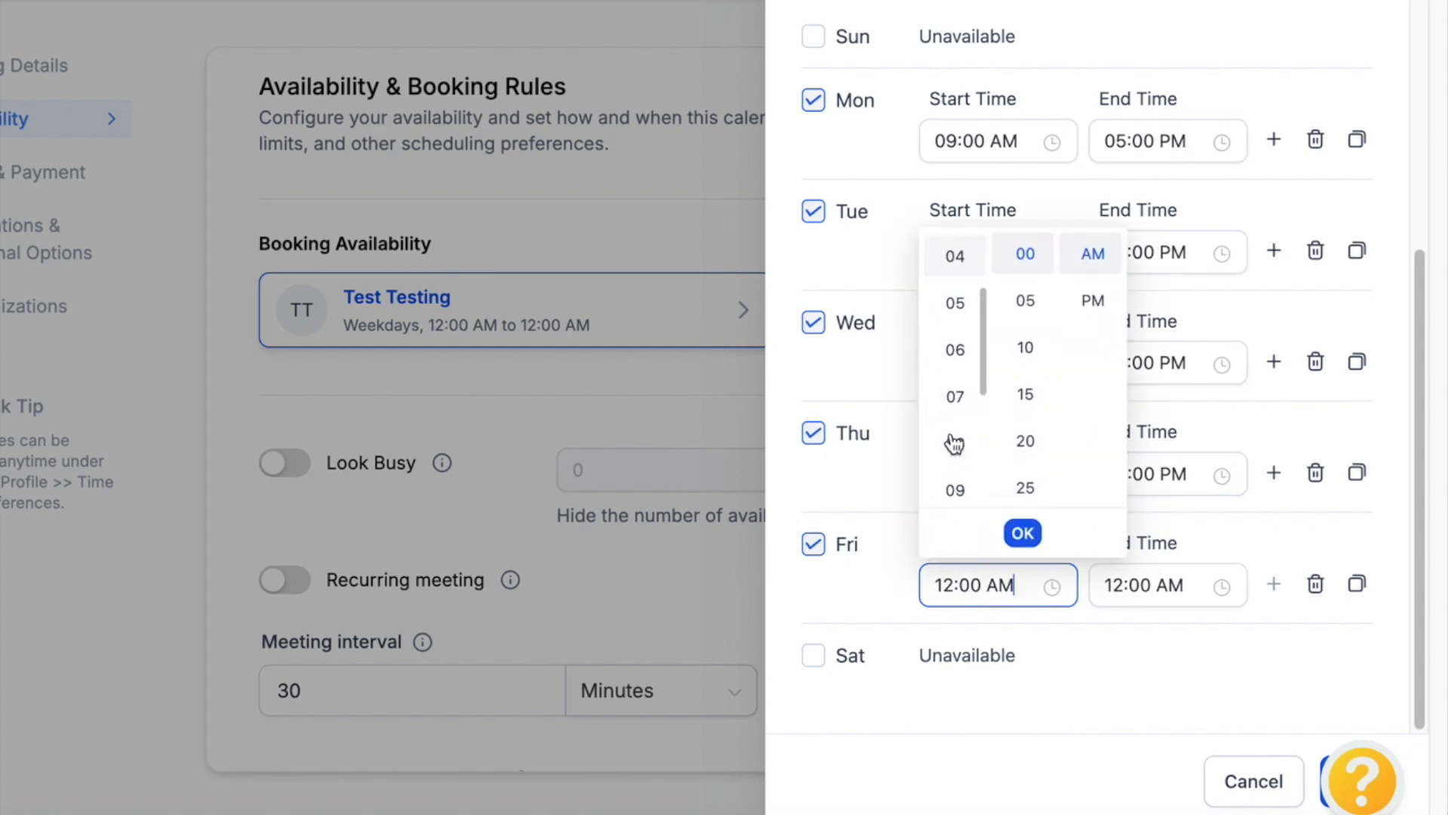
{"action": "left_click", "coordinate": [954, 483]}
{"action": "left_click", "coordinate": [1022, 534]}
{"action": "left_click", "coordinate": [1157, 585]}
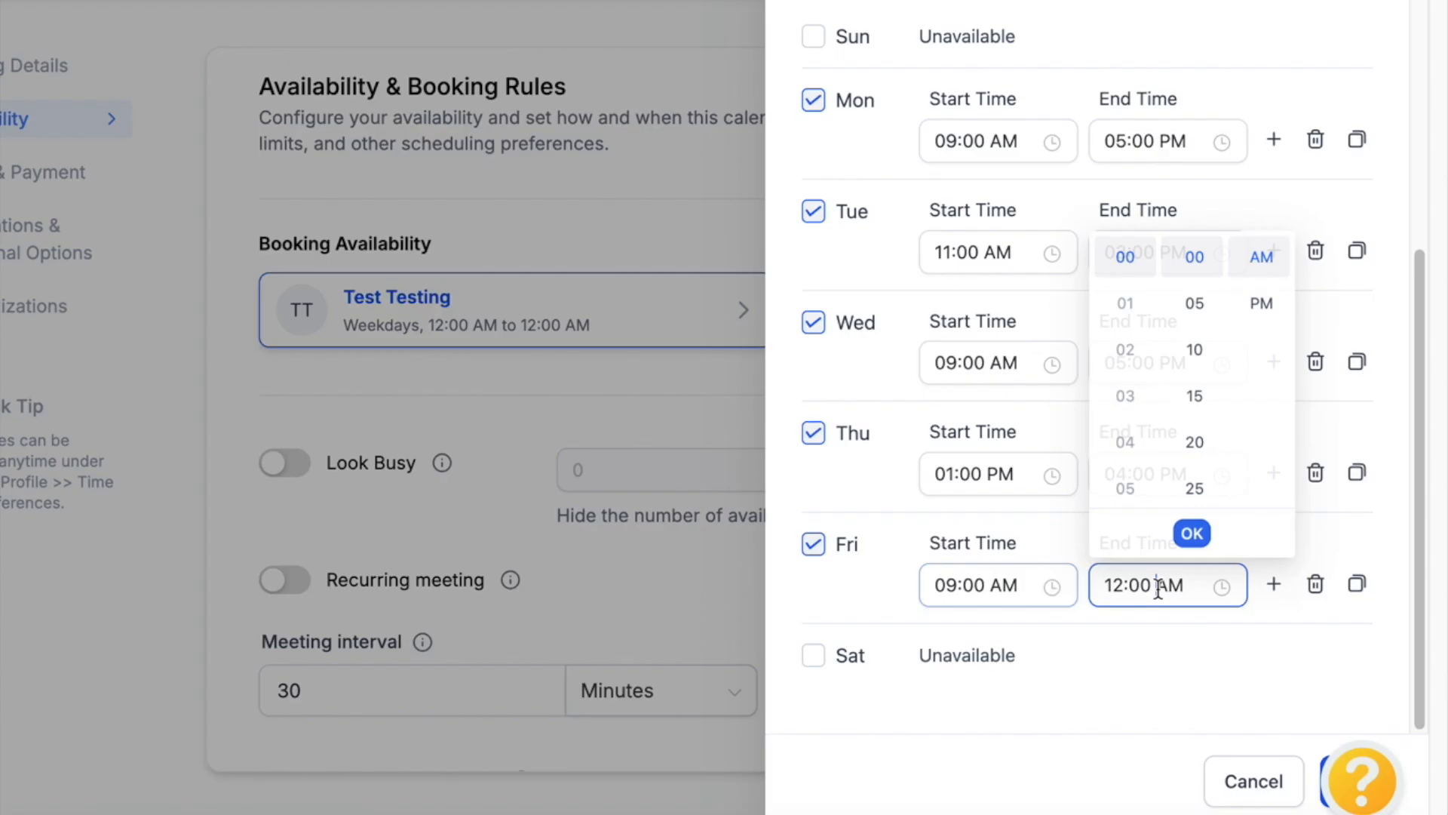
{"action": "scroll", "coordinate": [1132, 407], "scroll_direction": "down", "scroll_amount": 5}
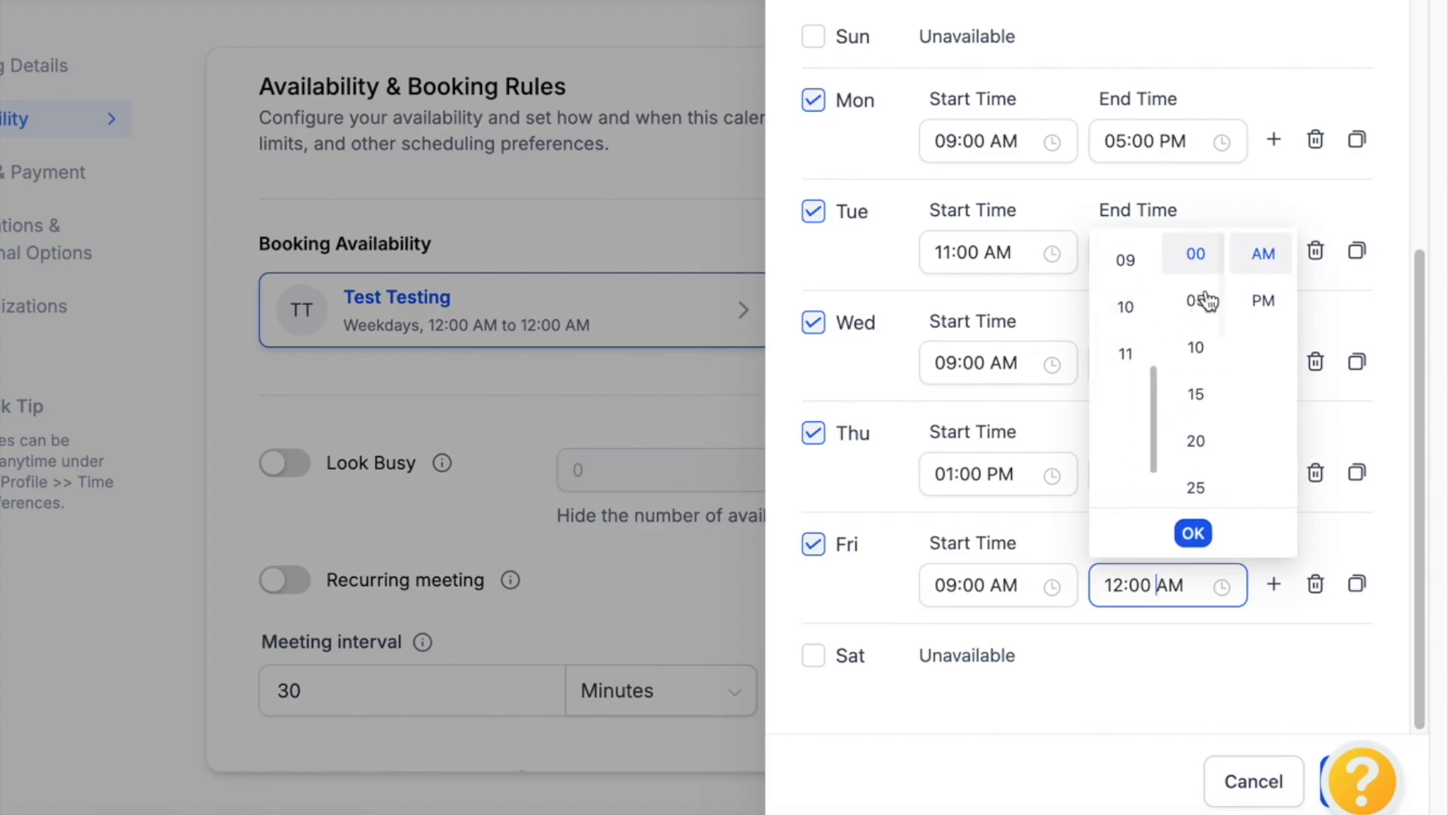
{"action": "left_click", "coordinate": [1252, 304]}
{"action": "left_click", "coordinate": [1126, 488]}
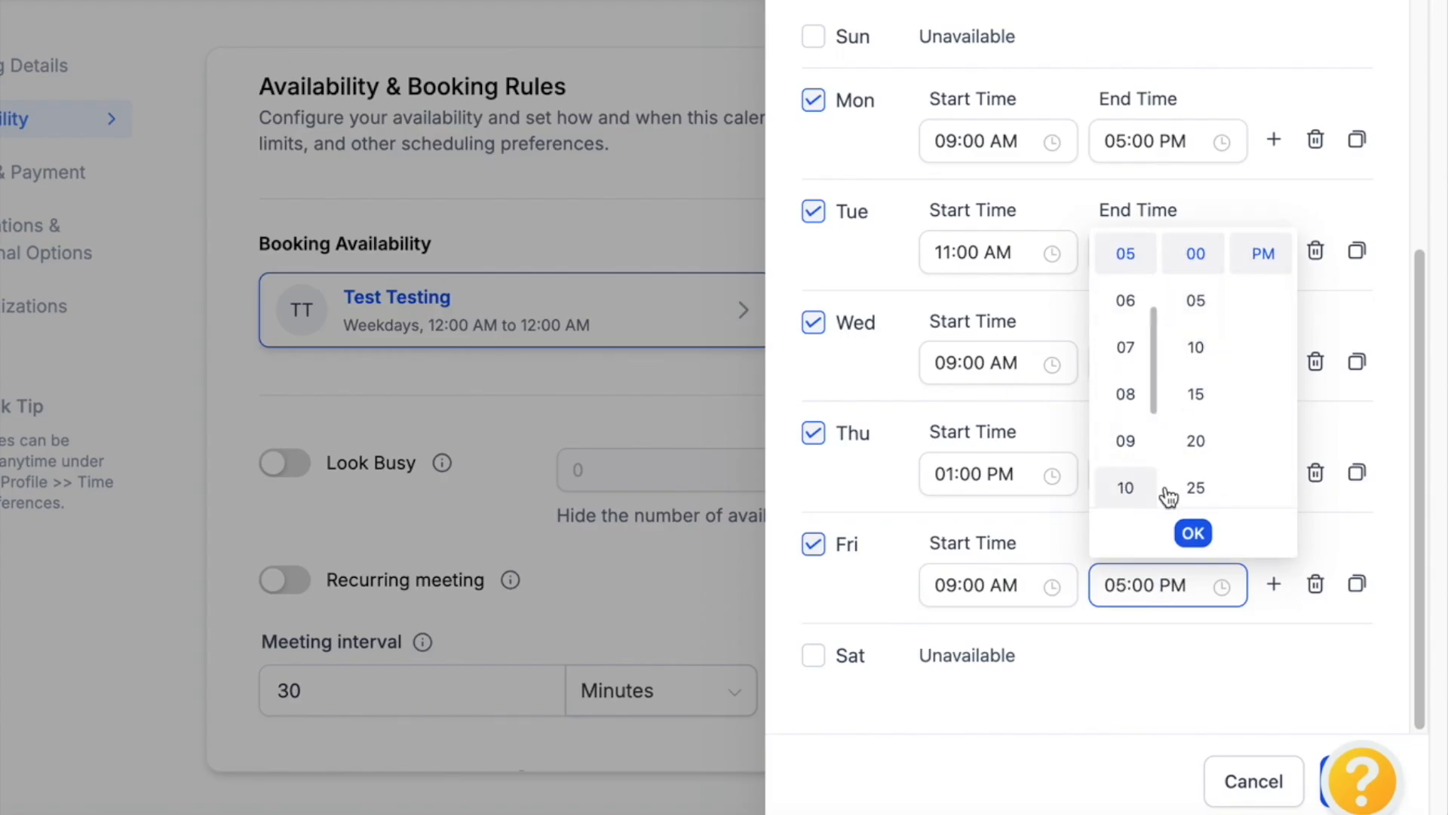
{"action": "left_click", "coordinate": [1194, 534]}
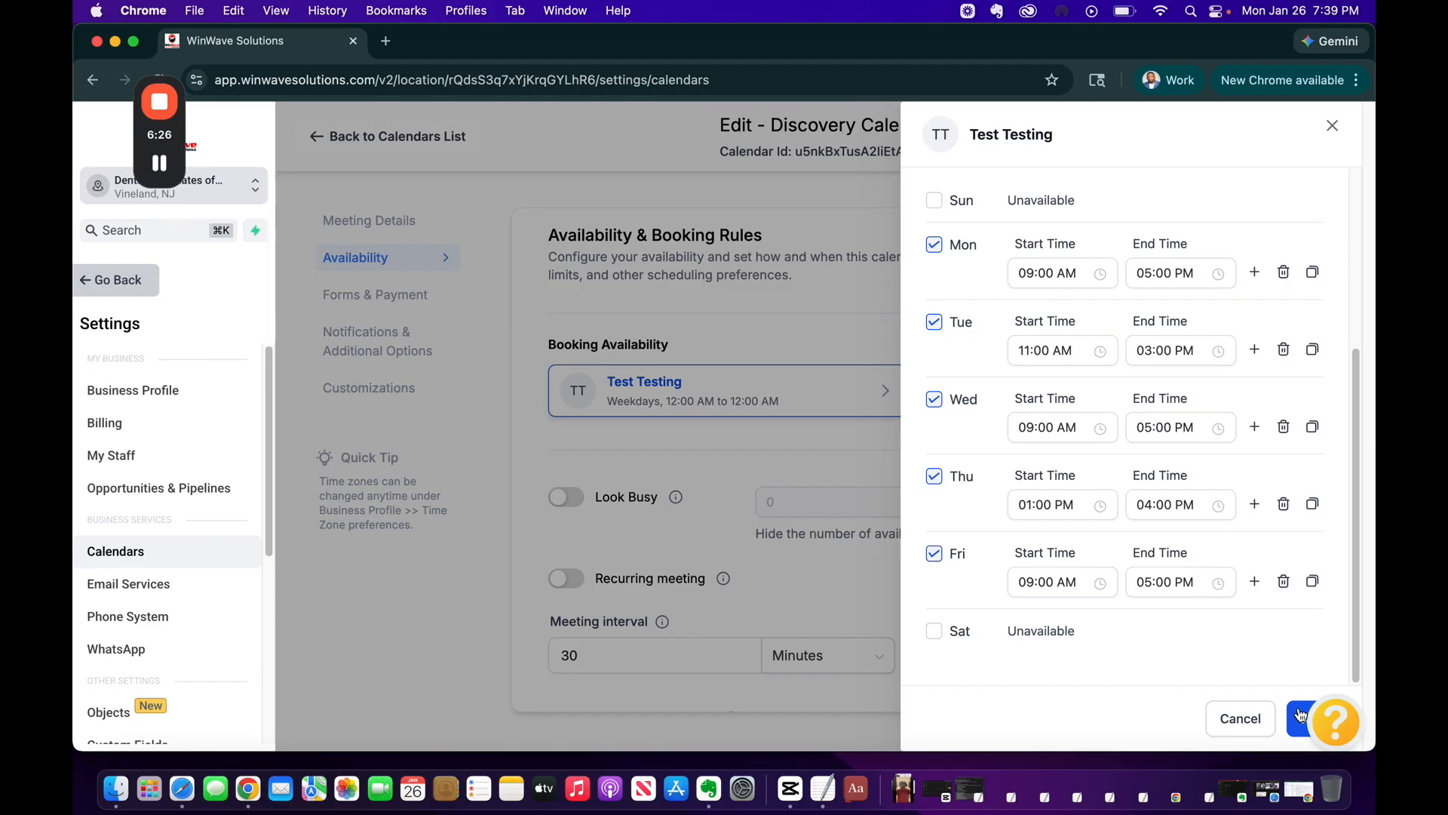
{"action": "left_click", "coordinate": [1299, 713]}
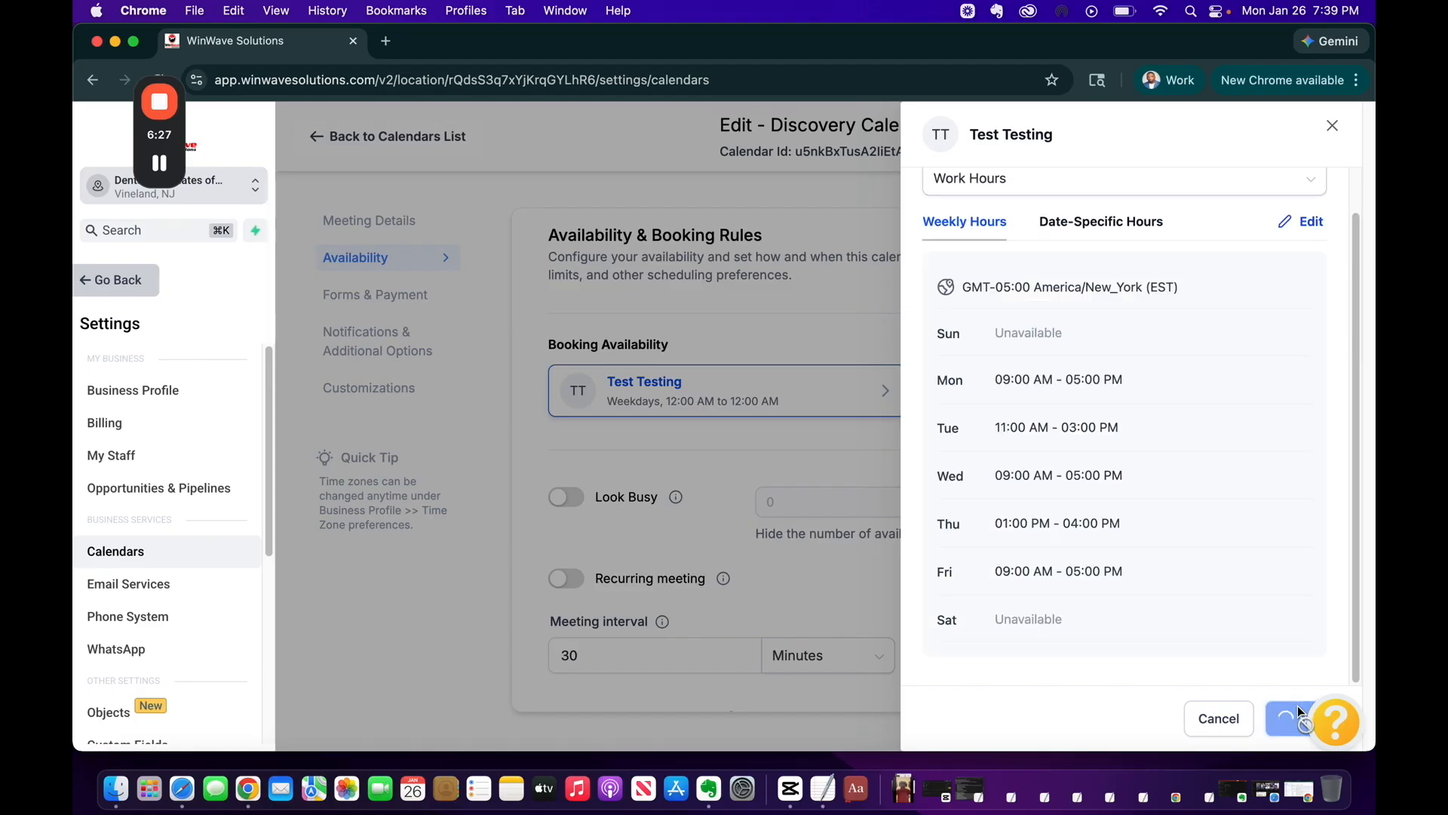
Close the schedule panel and review the Meeting Details
{"action": "left_click", "coordinate": [841, 229]}
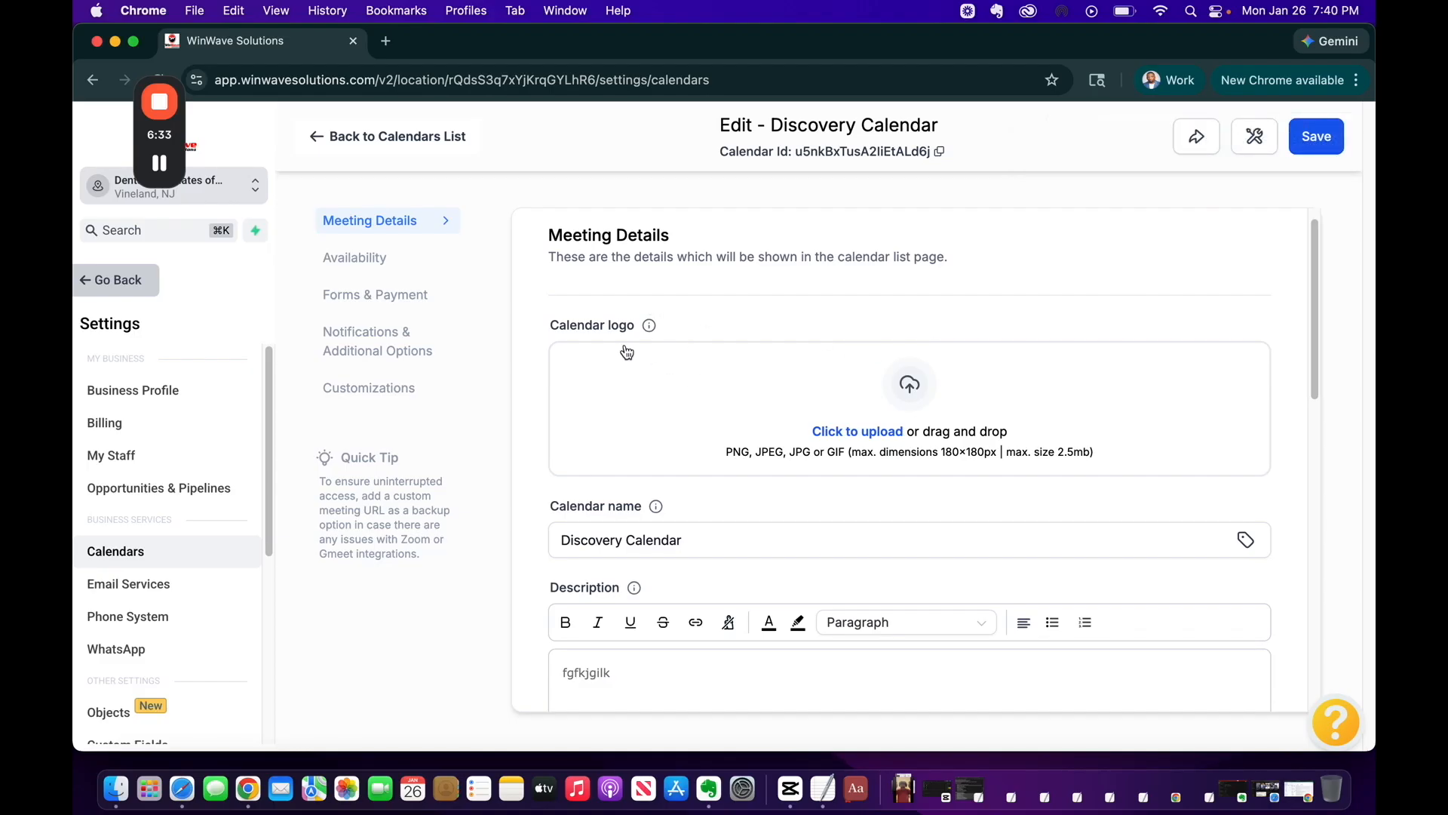
{"action": "scroll", "coordinate": [702, 593], "scroll_direction": "down", "scroll_amount": 2}
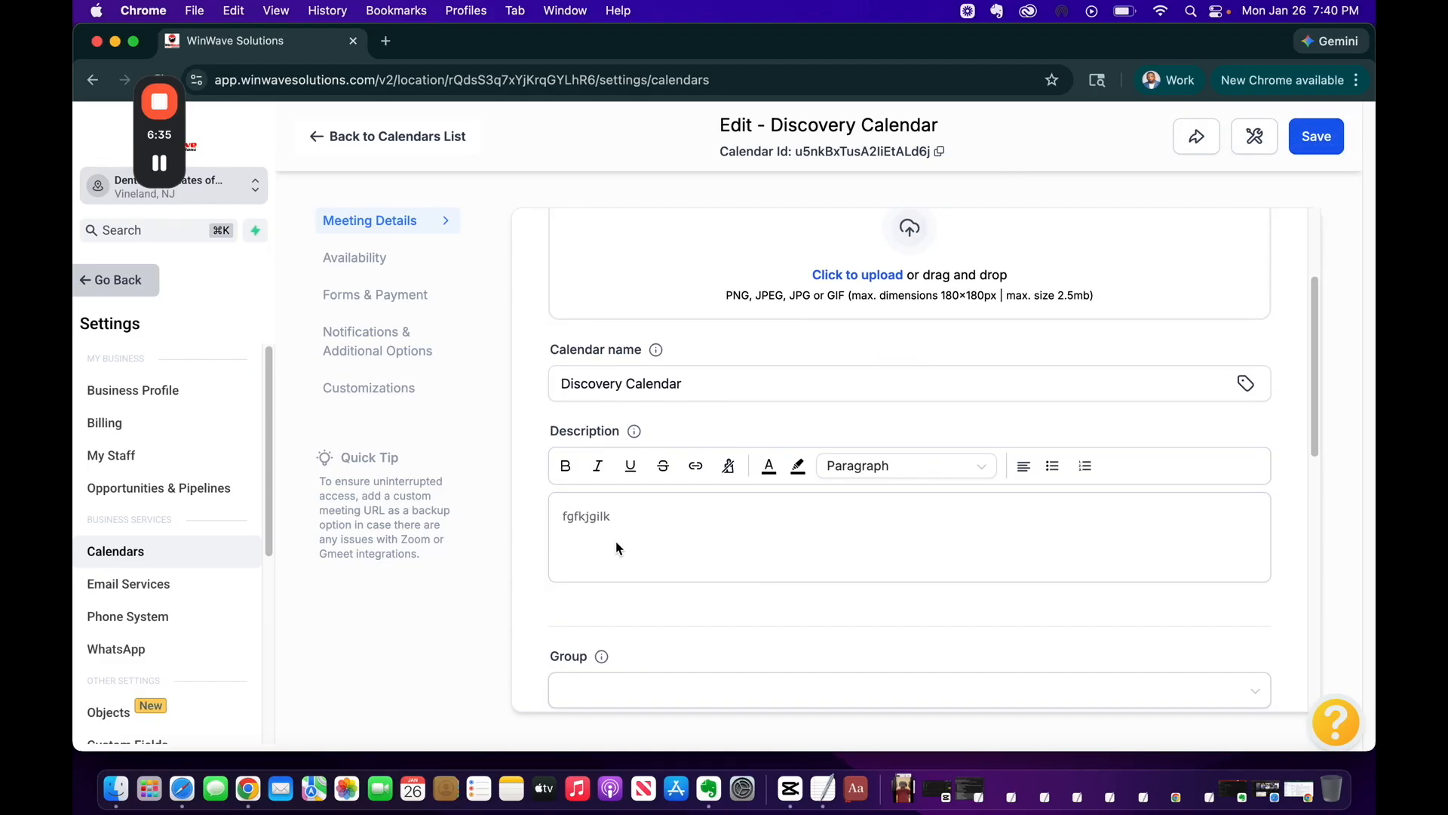
{"action": "scroll", "coordinate": [617, 549], "scroll_direction": "up", "scroll_amount": 1}
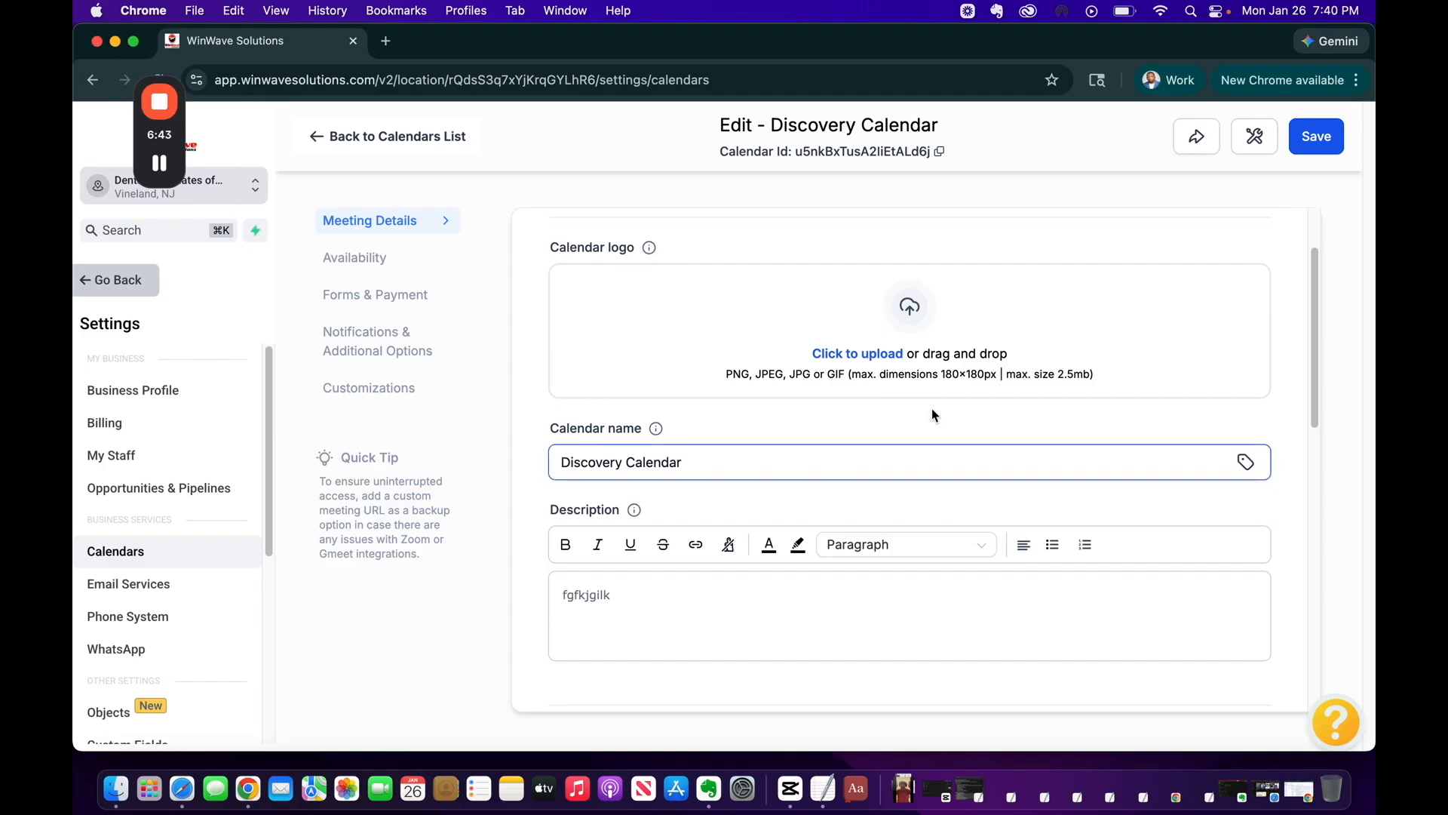
{"action": "scroll", "coordinate": [846, 375], "scroll_direction": "down", "scroll_amount": 5}
{"action": "scroll", "coordinate": [847, 374], "scroll_direction": "up", "scroll_amount": 4}
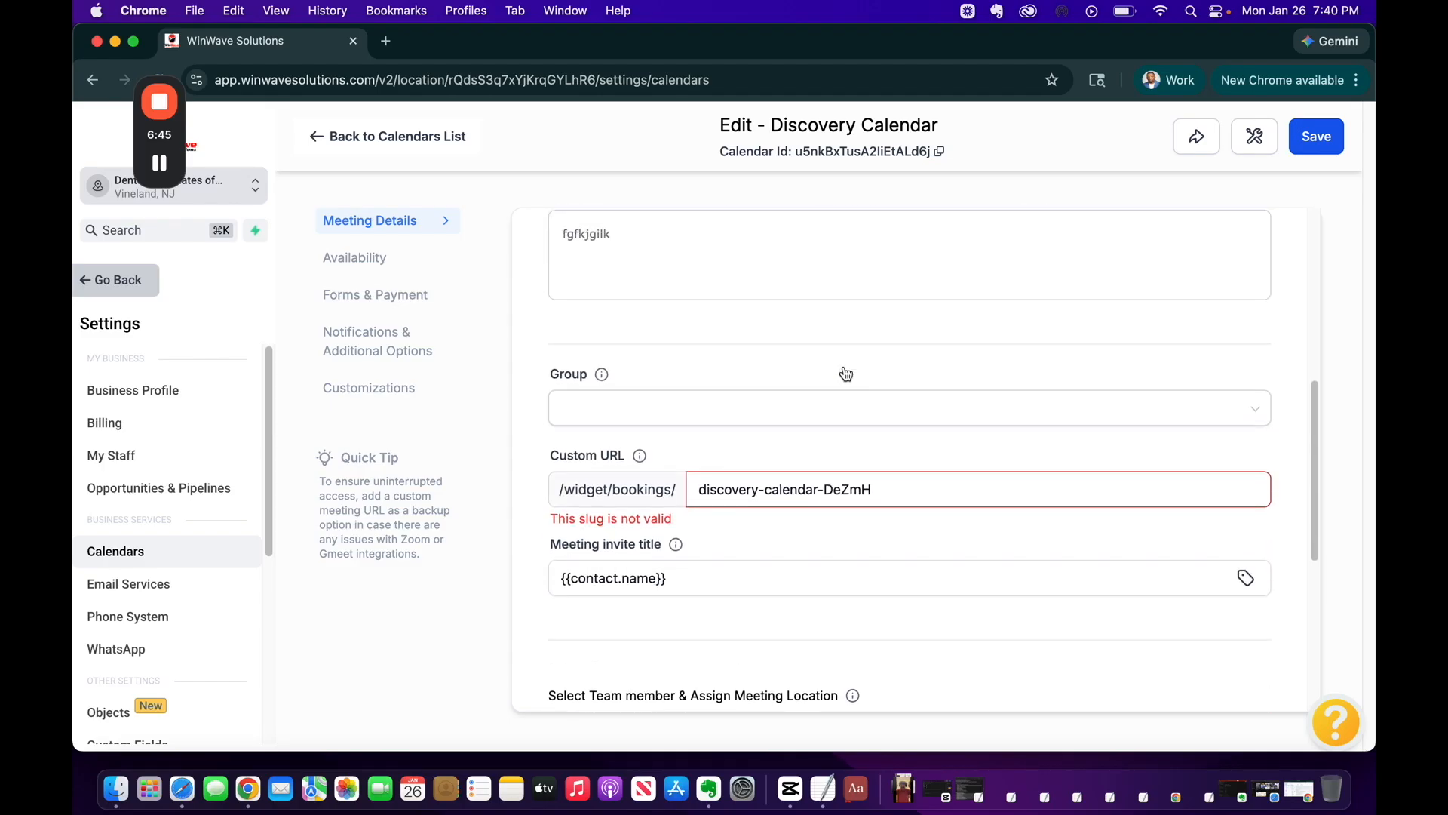
{"action": "scroll", "coordinate": [847, 374], "scroll_direction": "down", "scroll_amount": 1}
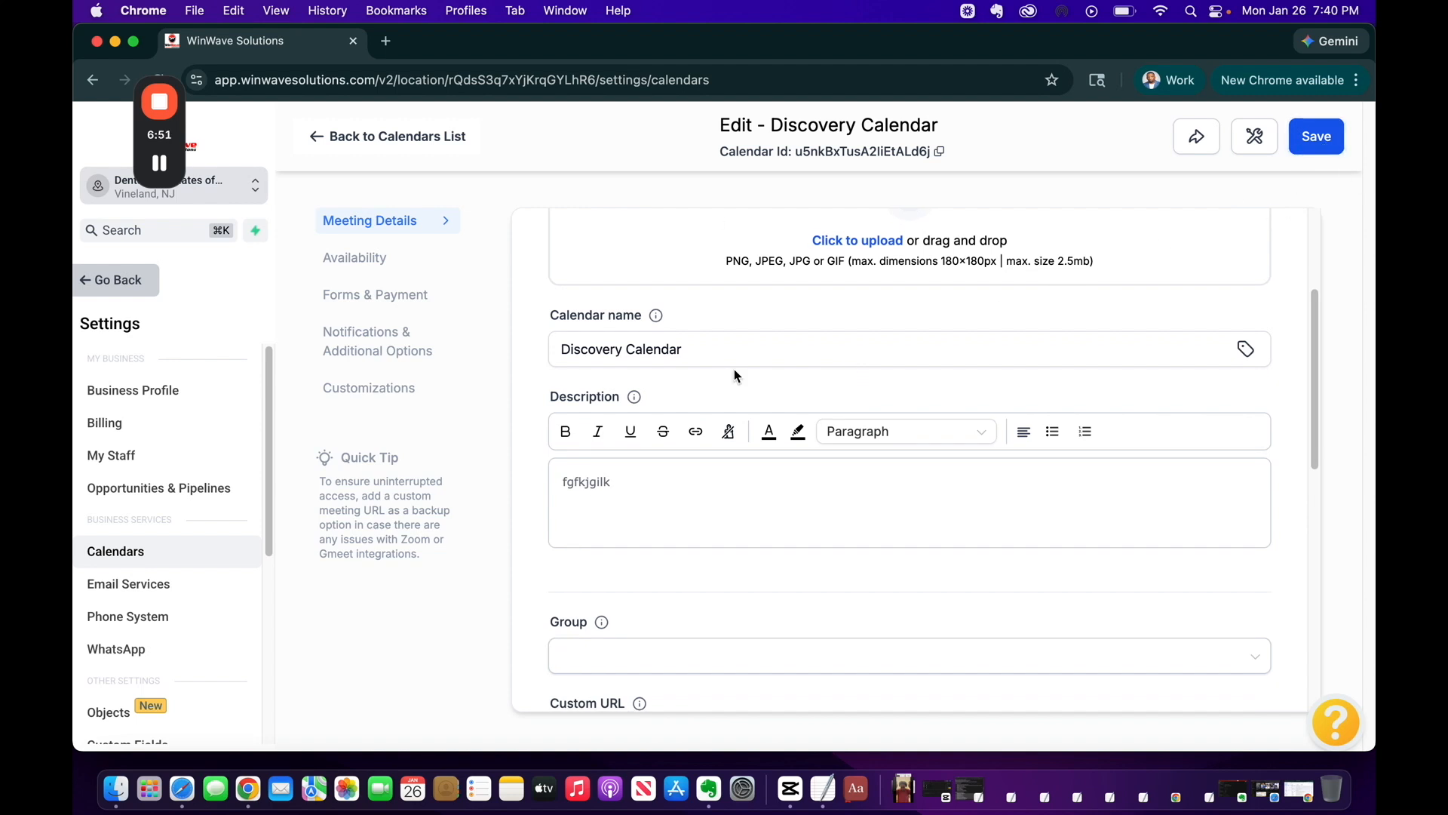
{"action": "scroll", "coordinate": [735, 369], "scroll_direction": "down", "scroll_amount": 3}
Fix the Custom URL slug to discovery-calendar12123 and save the calendar
{"action": "left_click", "coordinate": [816, 542]}
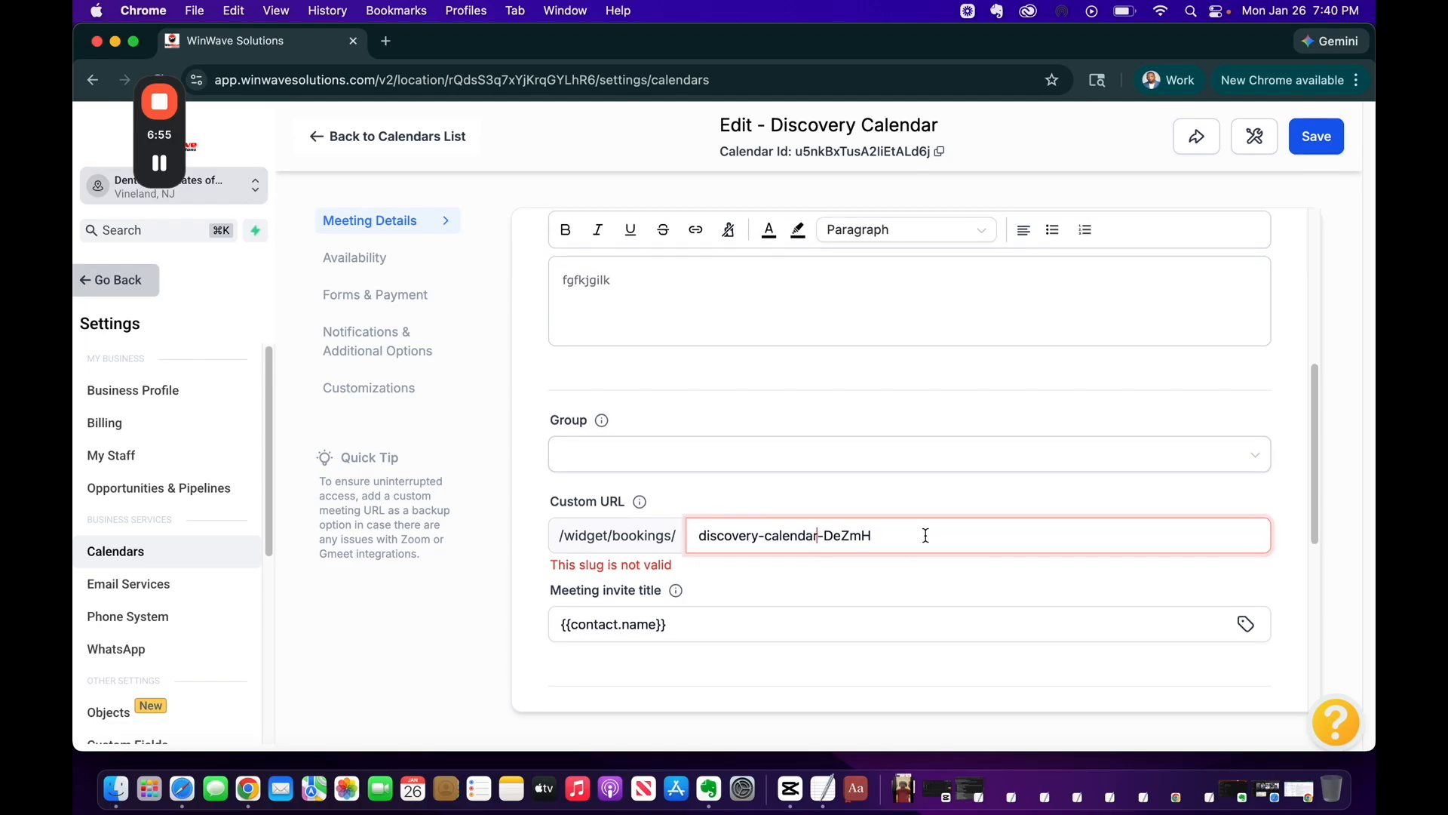
{"action": "key", "text": "BackSpace"}
{"action": "key", "text": "BackSpace"}
{"action": "key", "text": "BackSpace"}
{"action": "key", "text": "BackSpace"}
{"action": "key", "text": "BackSpace"}
{"action": "key", "text": "BackSpace"}
{"action": "key", "text": "BackSpace"}
{"action": "key", "text": "BackSpace"}
{"action": "type", "text": "ar"}
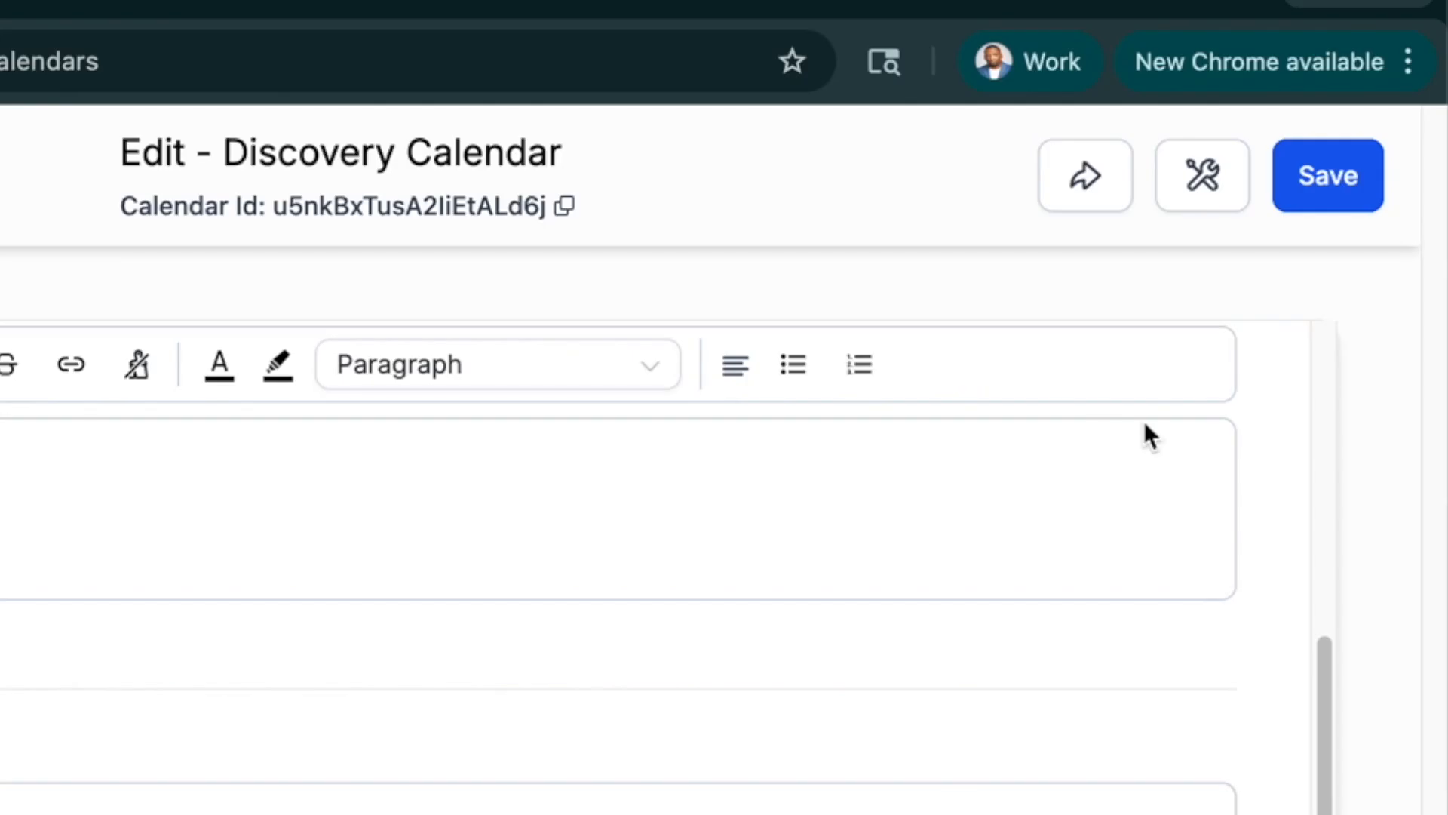
{"action": "left_click", "coordinate": [1310, 185]}
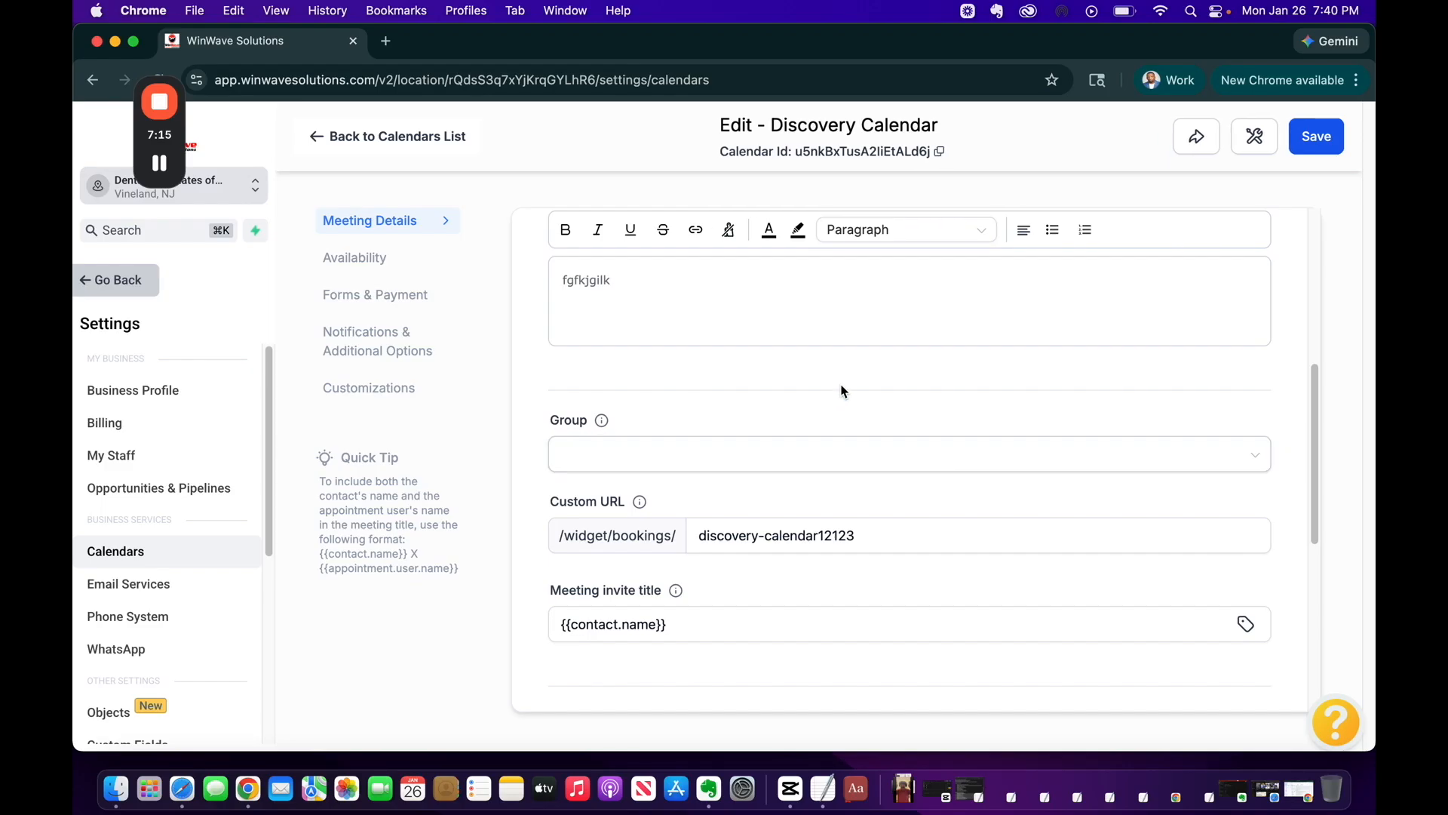
{"action": "scroll", "coordinate": [842, 391], "scroll_direction": "up", "scroll_amount": 3}
{"action": "scroll", "coordinate": [842, 392], "scroll_direction": "up", "scroll_amount": 3}
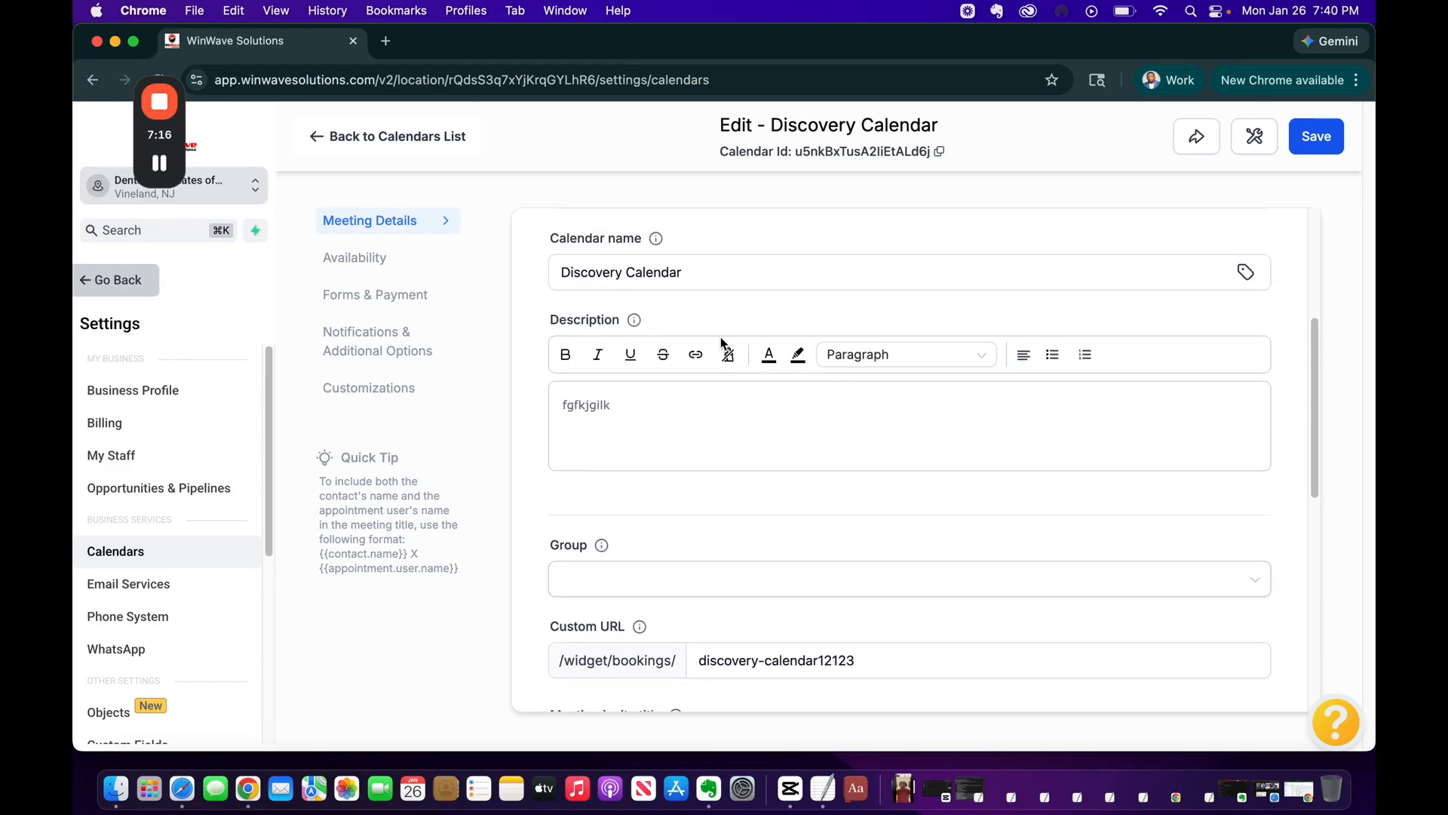
Copy Discovery Calendar's permanent link from its share options and open a new browser tab
{"action": "left_click", "coordinate": [364, 140]}
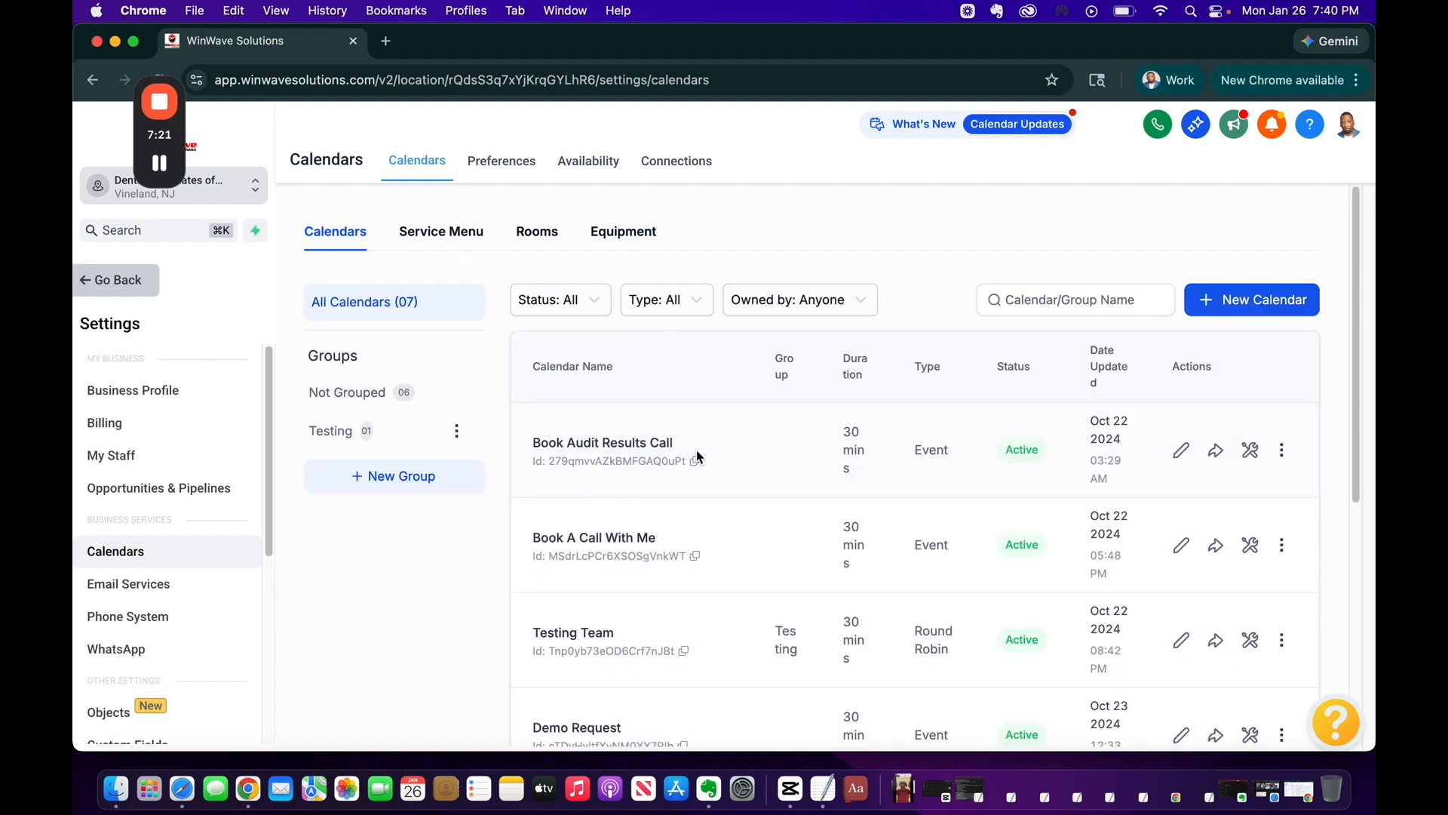
{"action": "scroll", "coordinate": [695, 450], "scroll_direction": "down", "scroll_amount": 10}
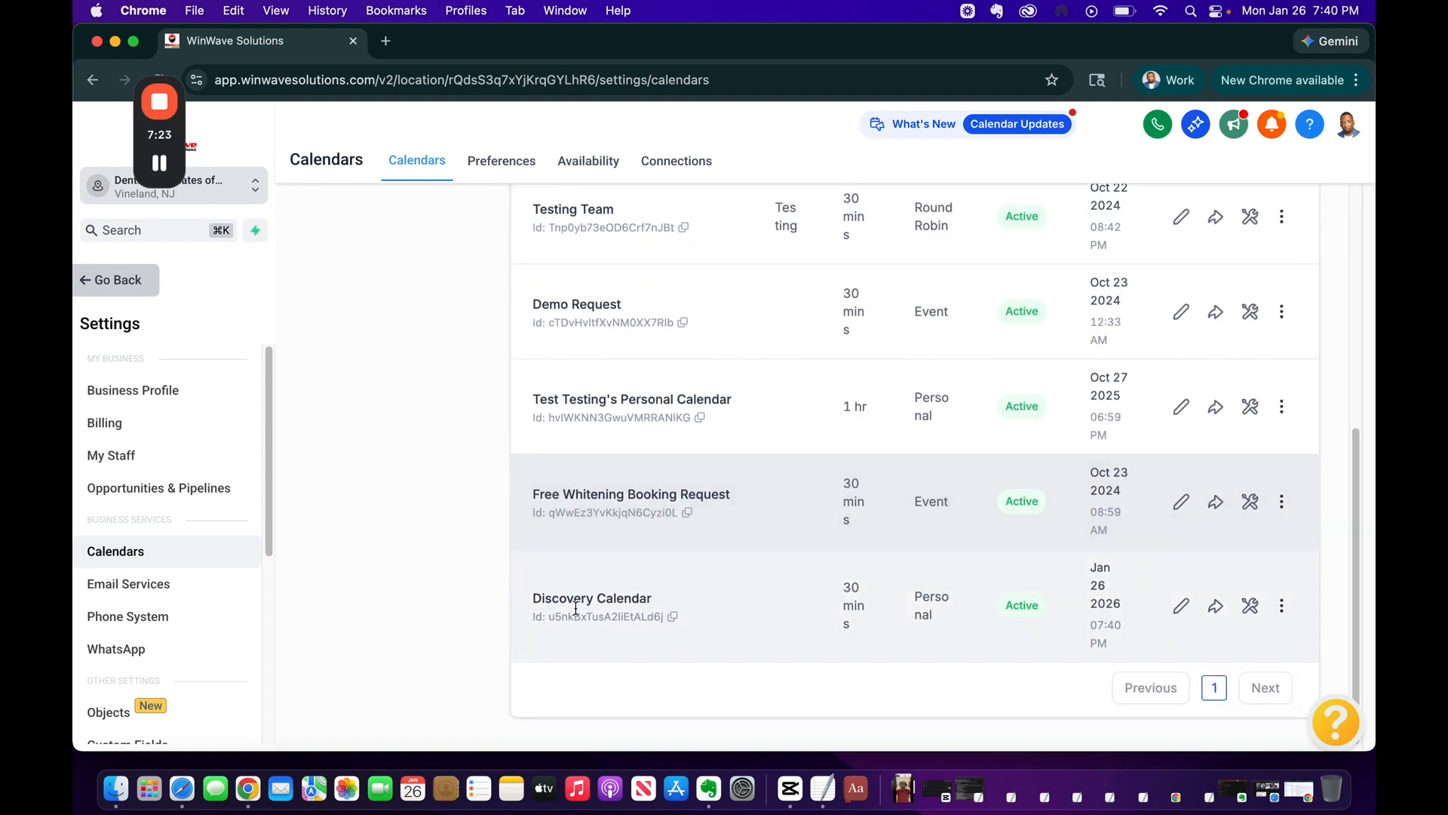
{"action": "left_click", "coordinate": [1216, 608]}
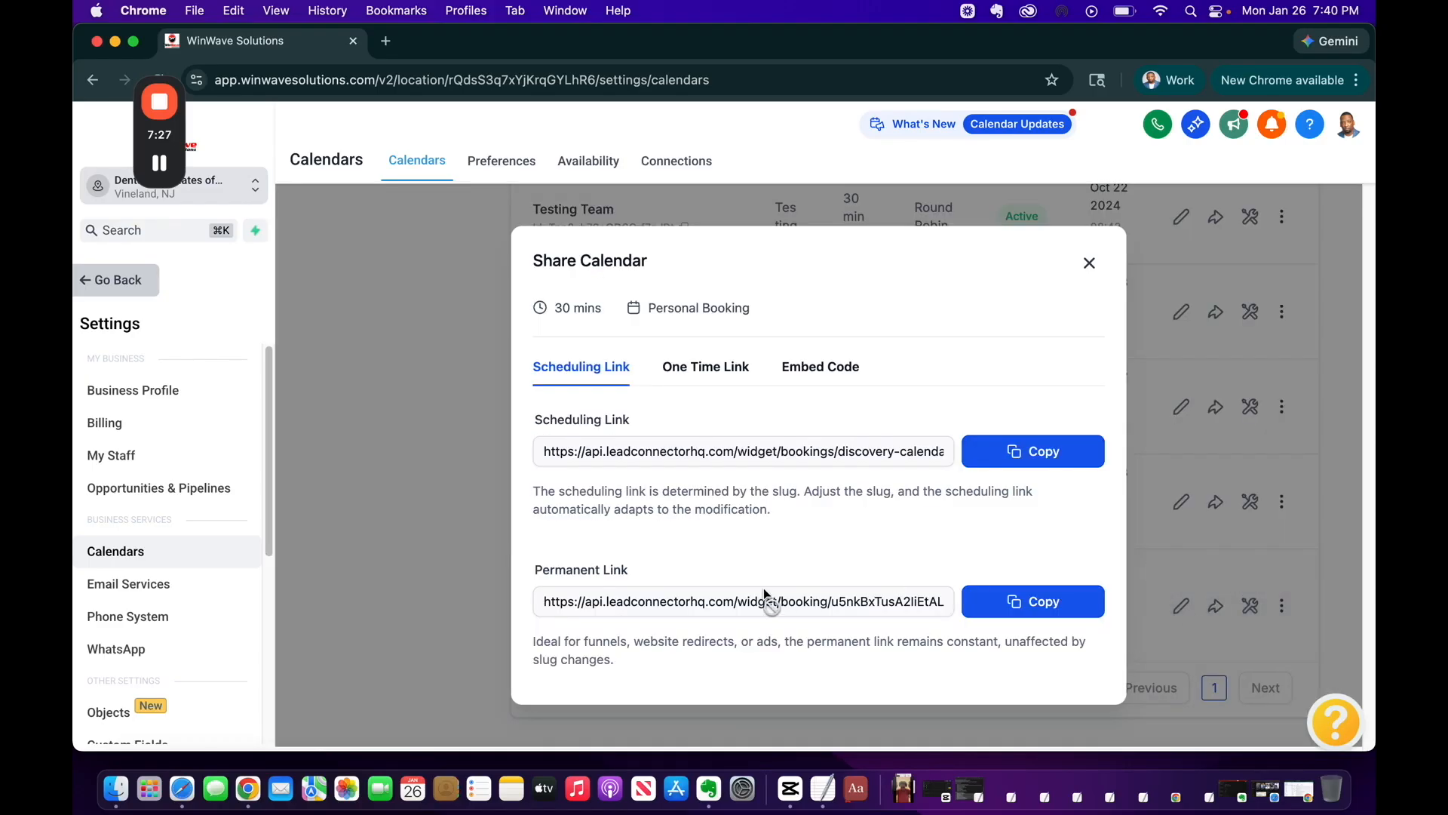
{"action": "left_click", "coordinate": [1037, 608]}
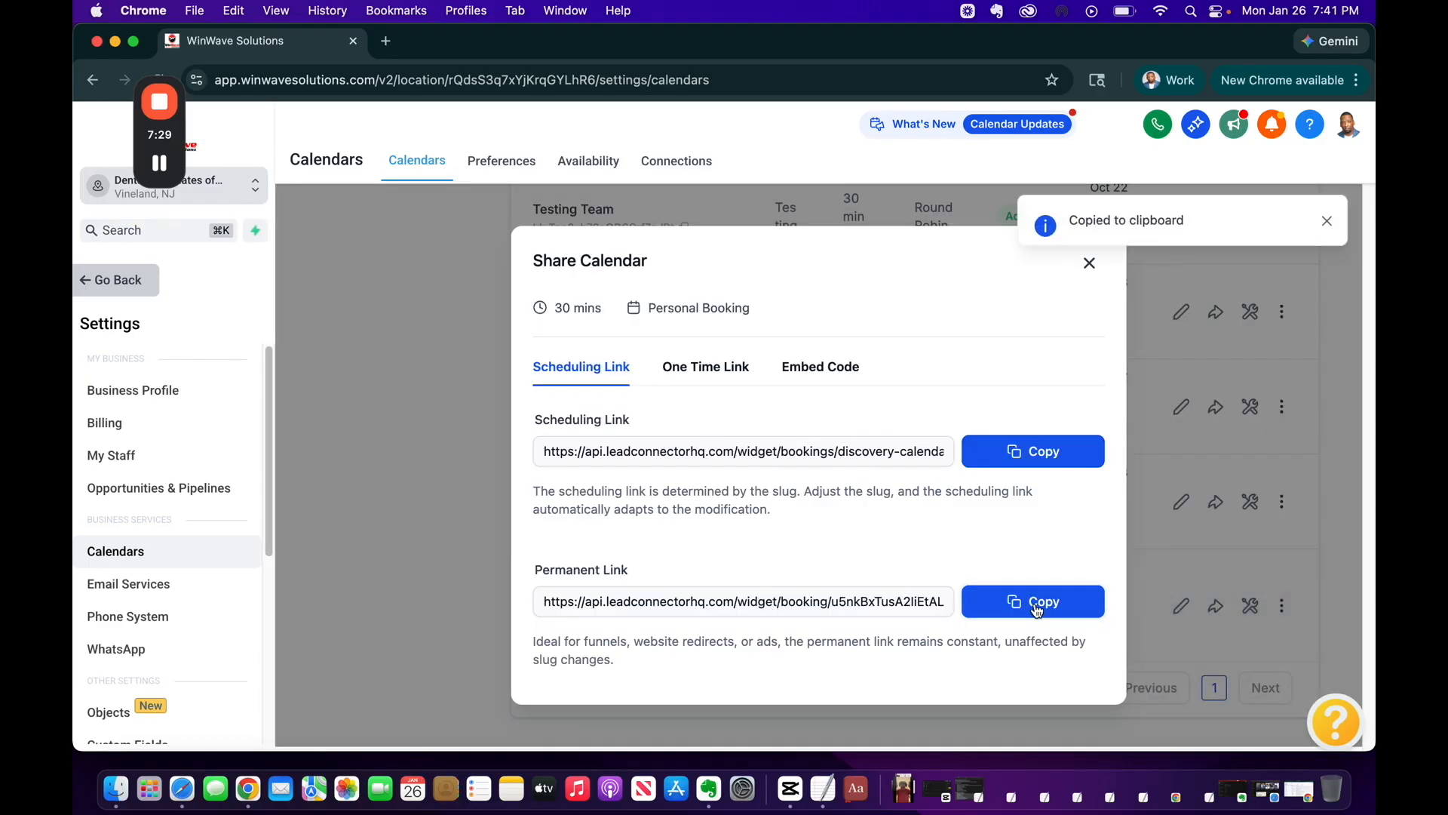
{"action": "left_click", "coordinate": [386, 41]}
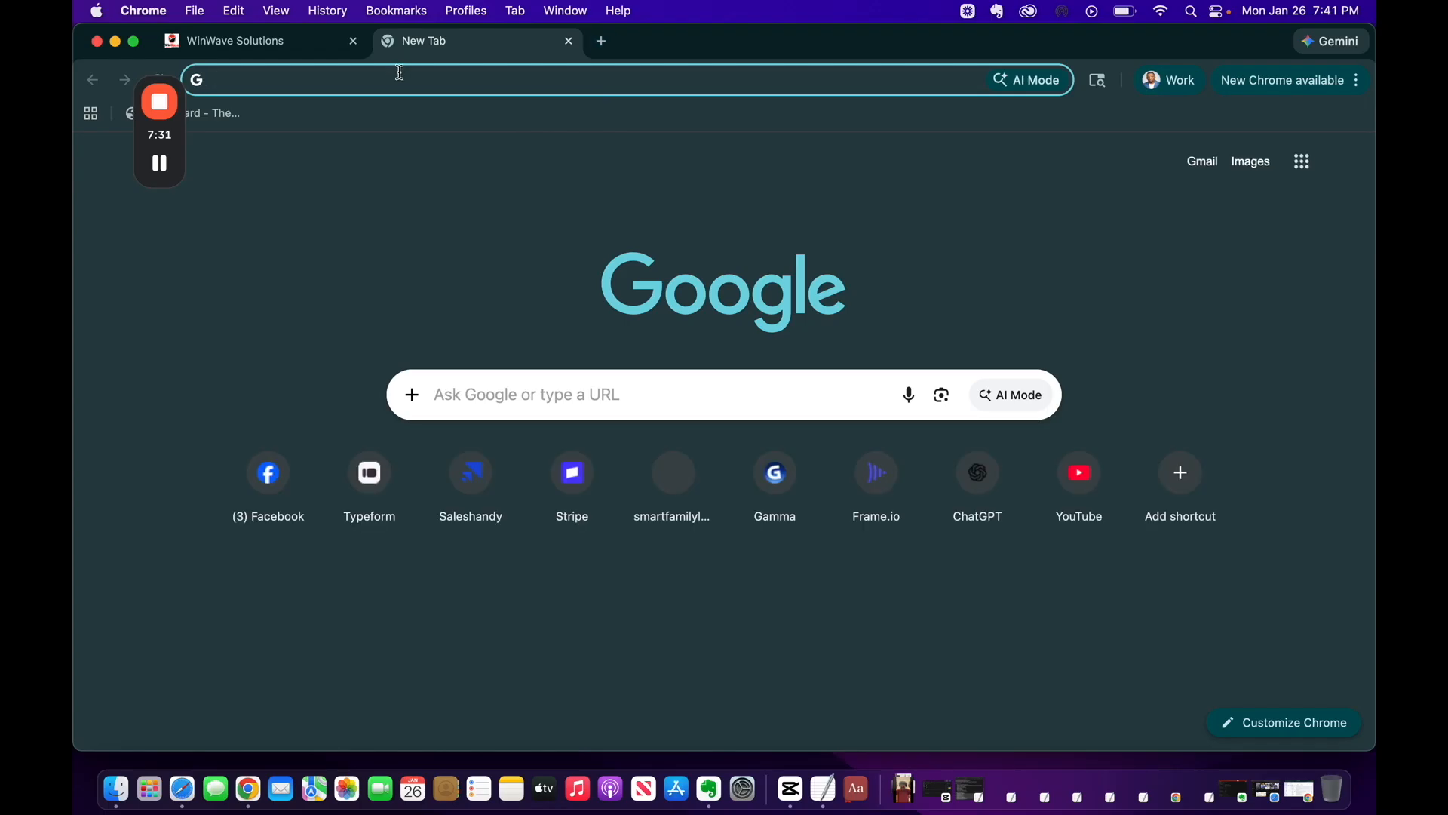
Load the pasted booking link and book Wednesday, Jan 28 at 09:00 AM
{"action": "key", "text": "super+v"}
{"action": "key", "text": "Return"}
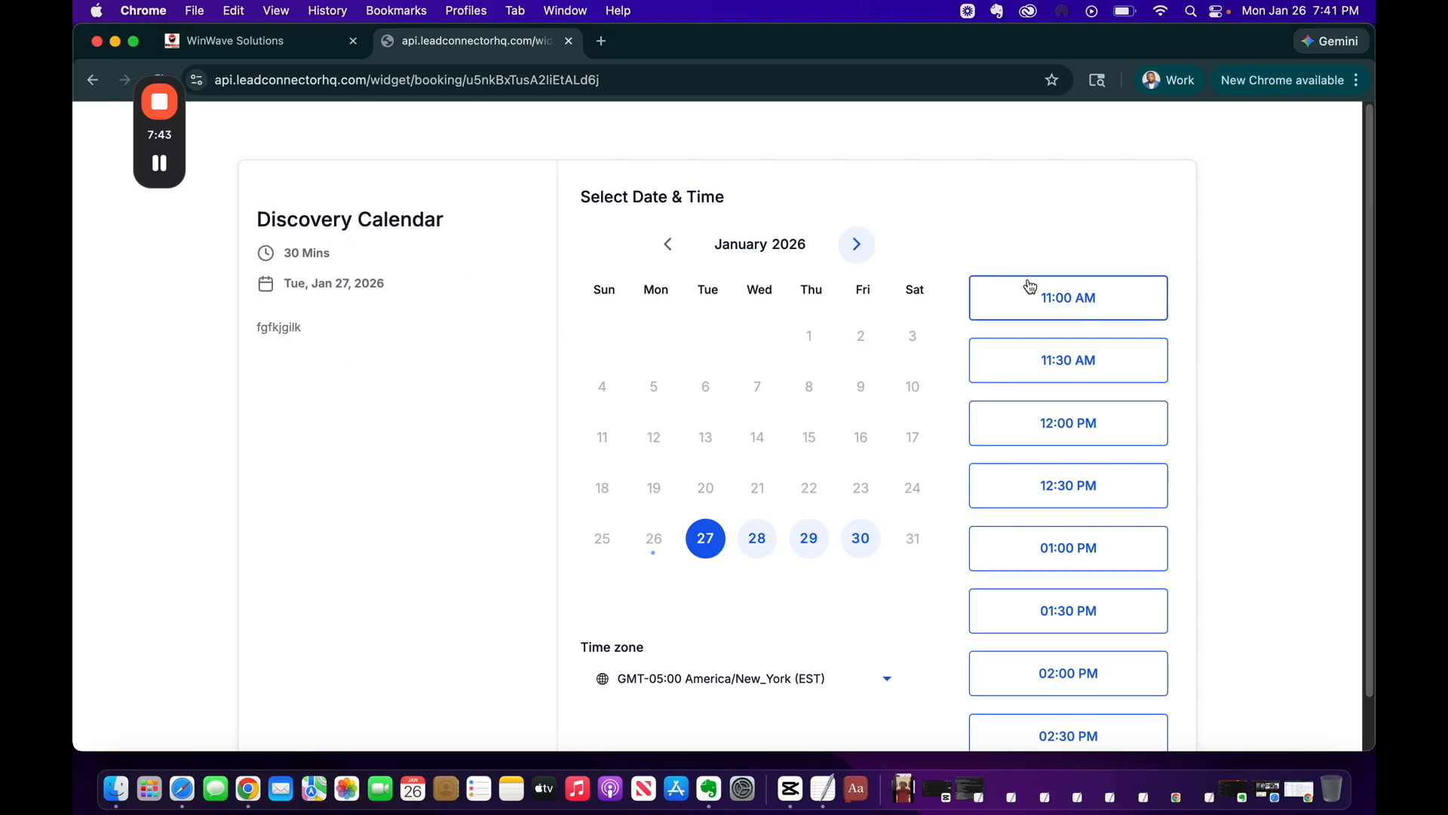
{"action": "scroll", "coordinate": [720, 509], "scroll_direction": "down", "scroll_amount": 1}
{"action": "left_click", "coordinate": [759, 485]}
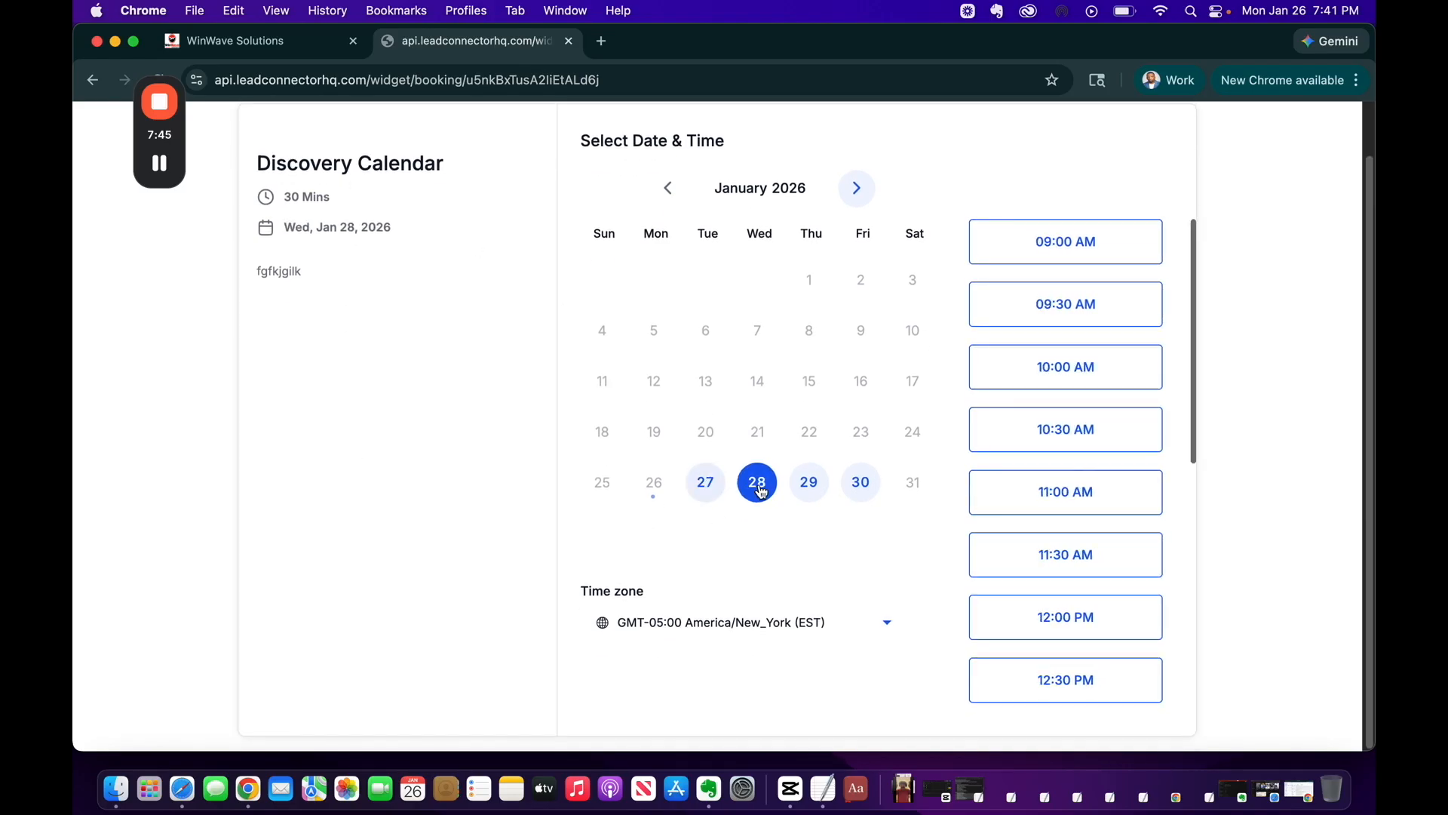
{"action": "left_click", "coordinate": [1058, 244]}
{"action": "left_click", "coordinate": [1097, 240]}
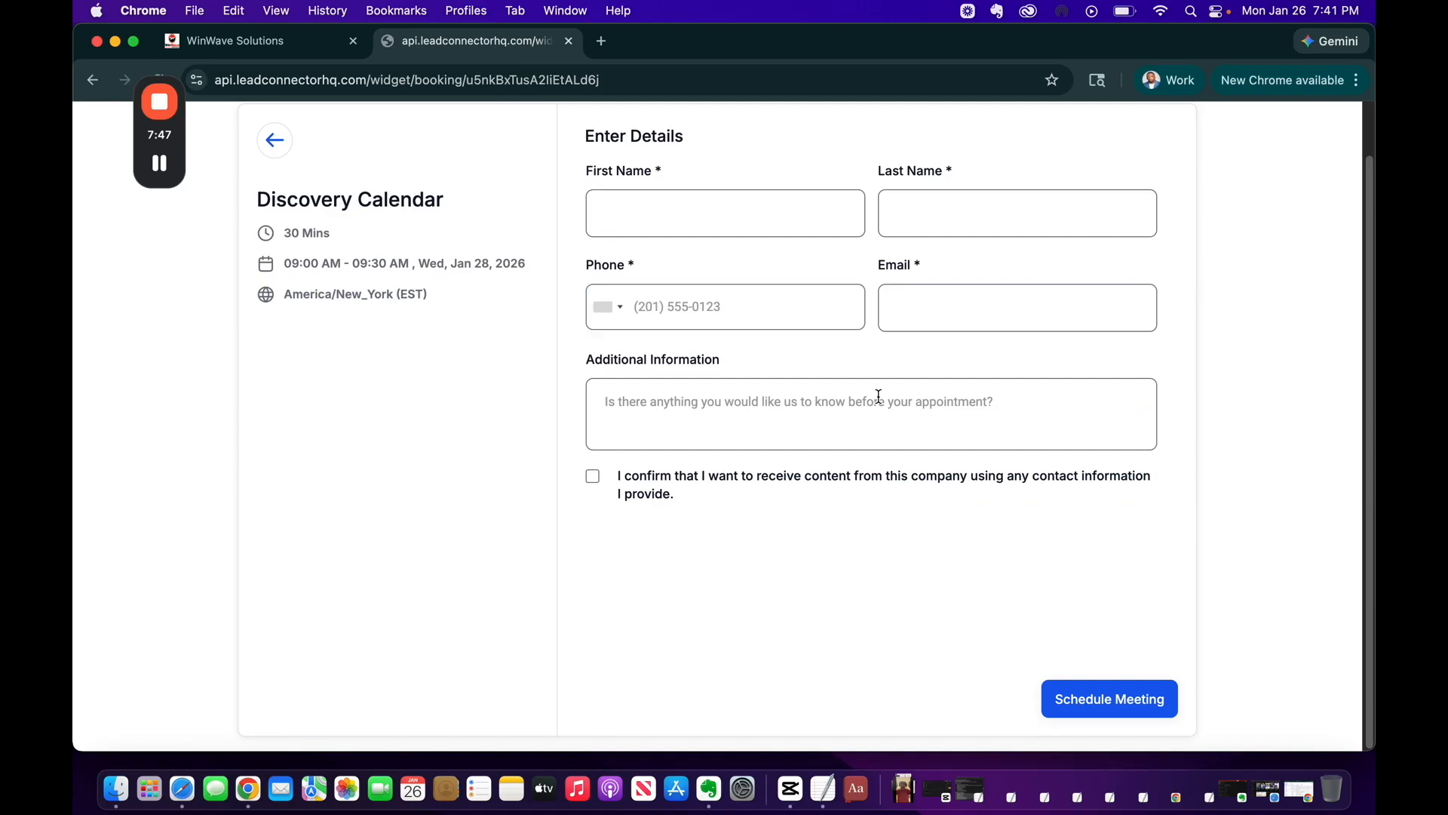
Review the booking details form, then close the booking page tab
{"action": "scroll", "coordinate": [970, 530], "scroll_direction": "down", "scroll_amount": 1}
{"action": "scroll", "coordinate": [1018, 514], "scroll_direction": "up", "scroll_amount": 1}
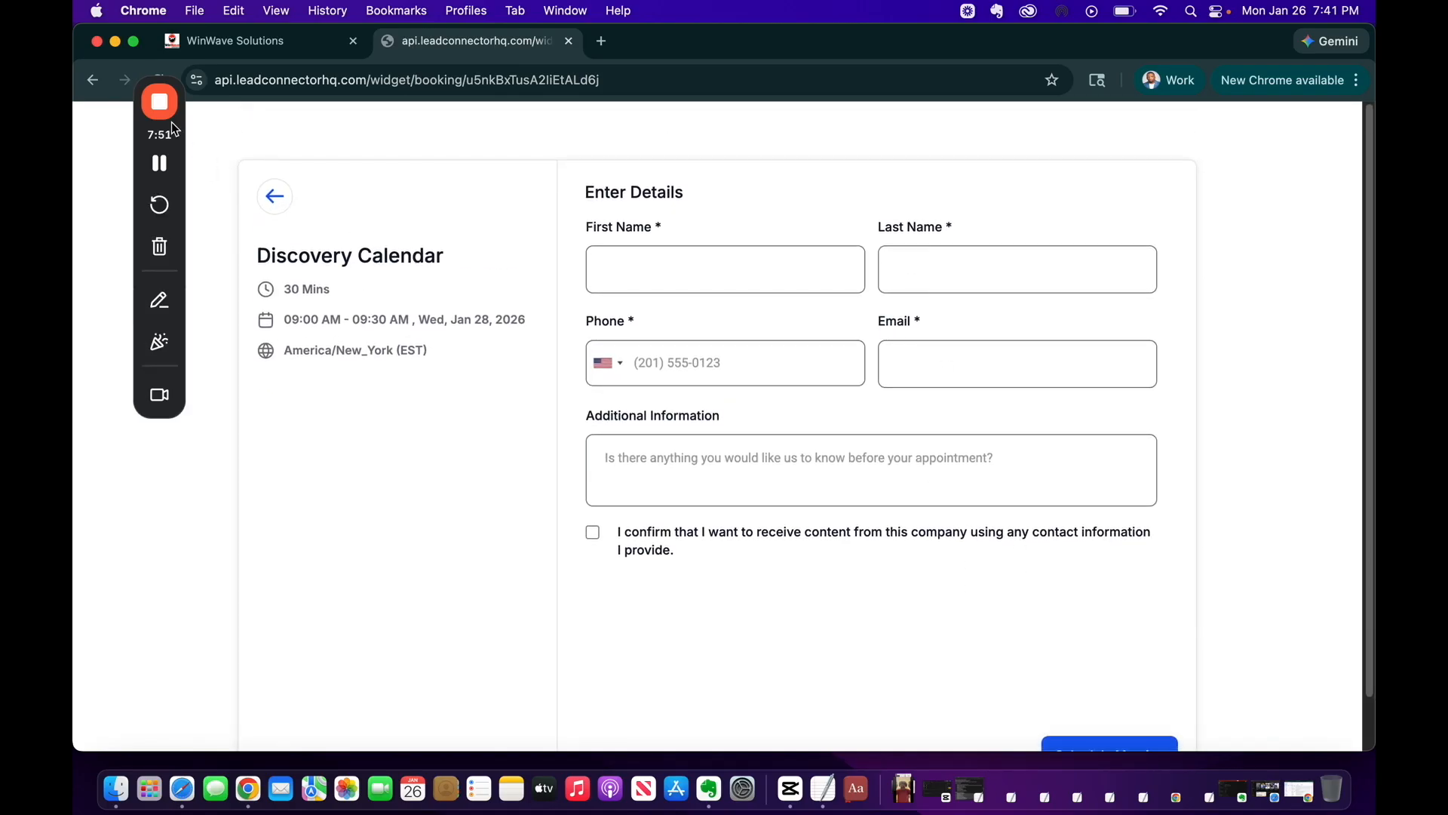
{"action": "left_click", "coordinate": [159, 163]}
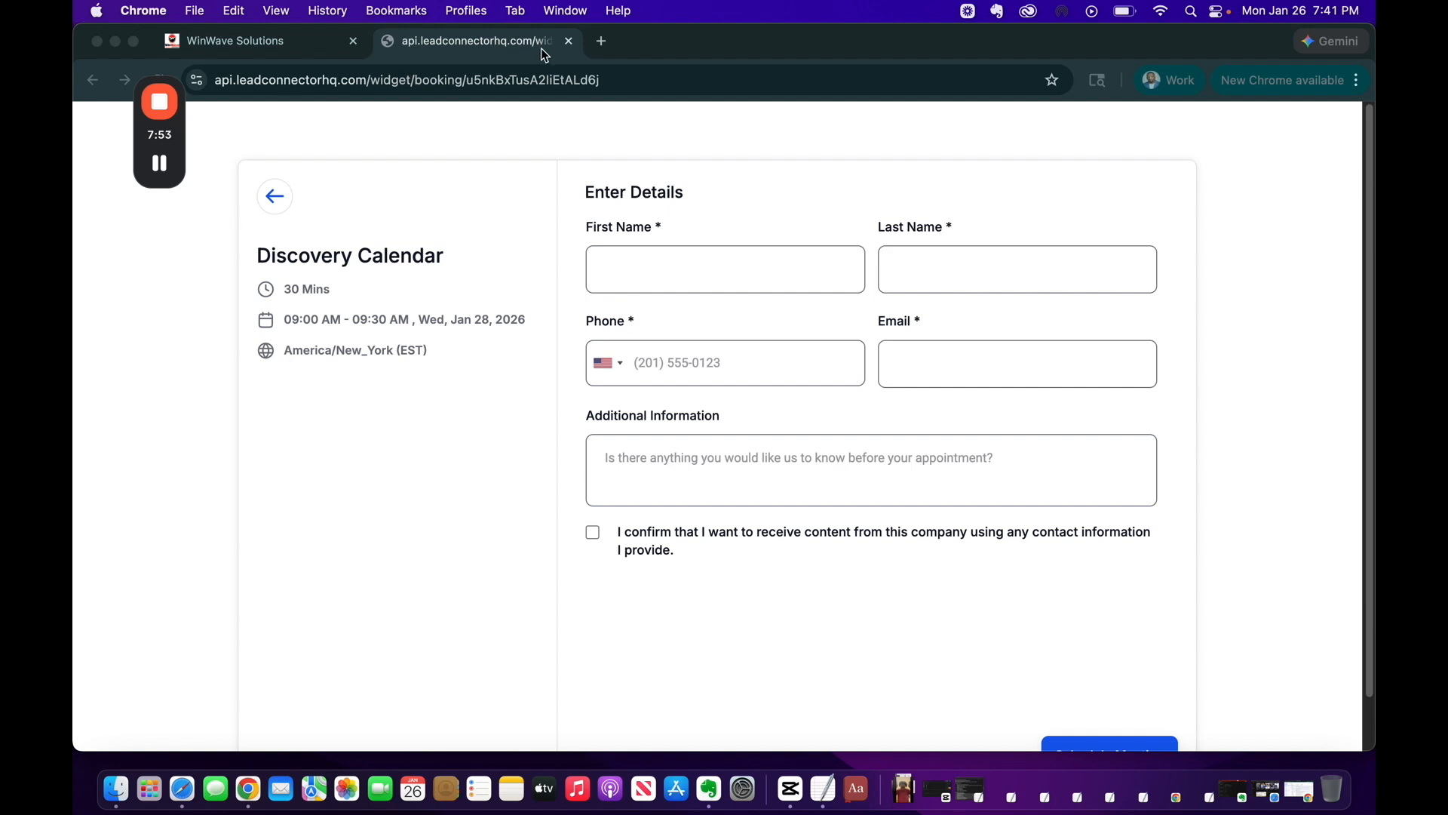
{"action": "left_click", "coordinate": [570, 43]}
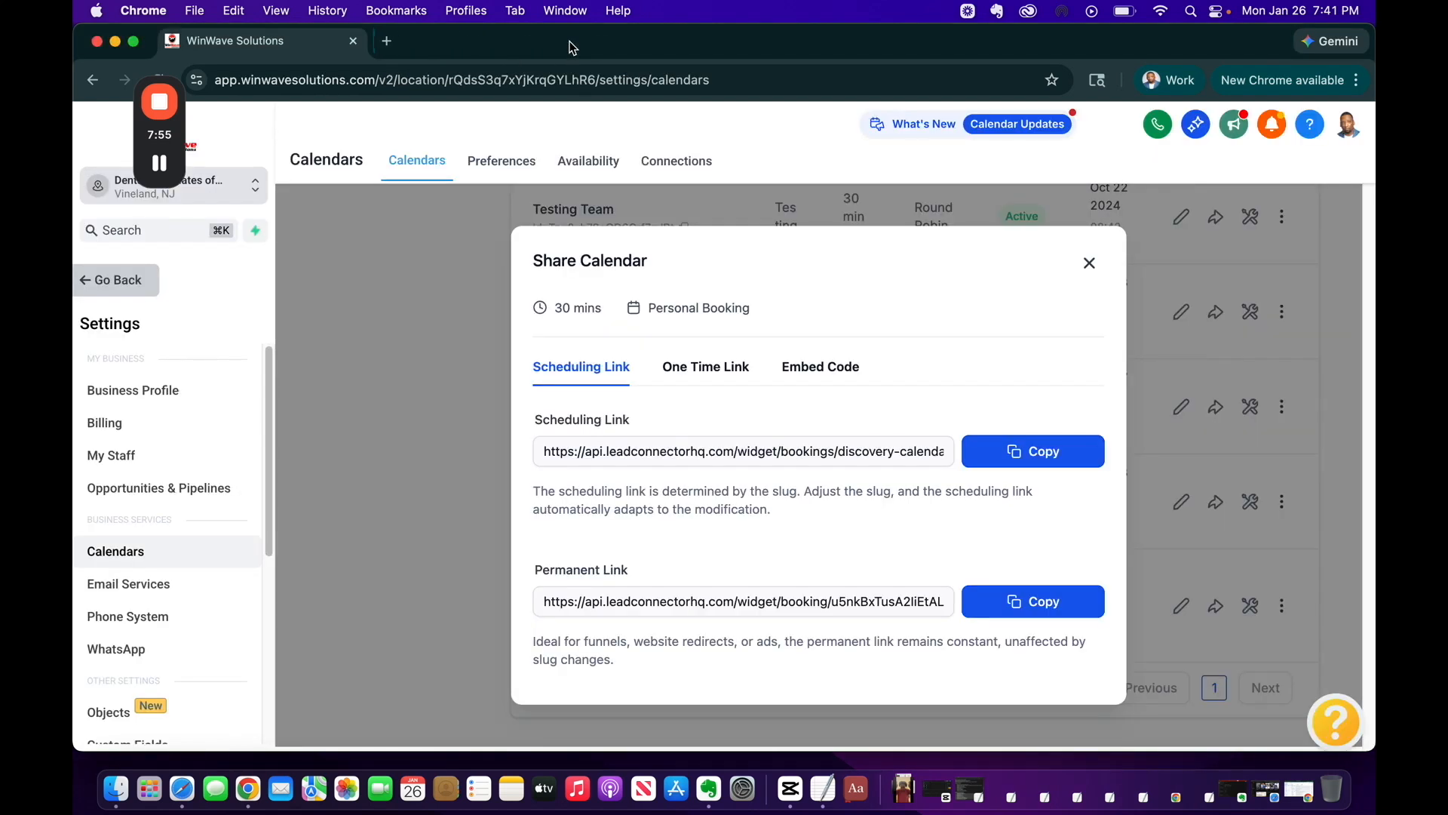
Close the Share Calendar dialog and go to Sites > Forms > Builder to list the existing forms
{"action": "left_click", "coordinate": [1090, 264]}
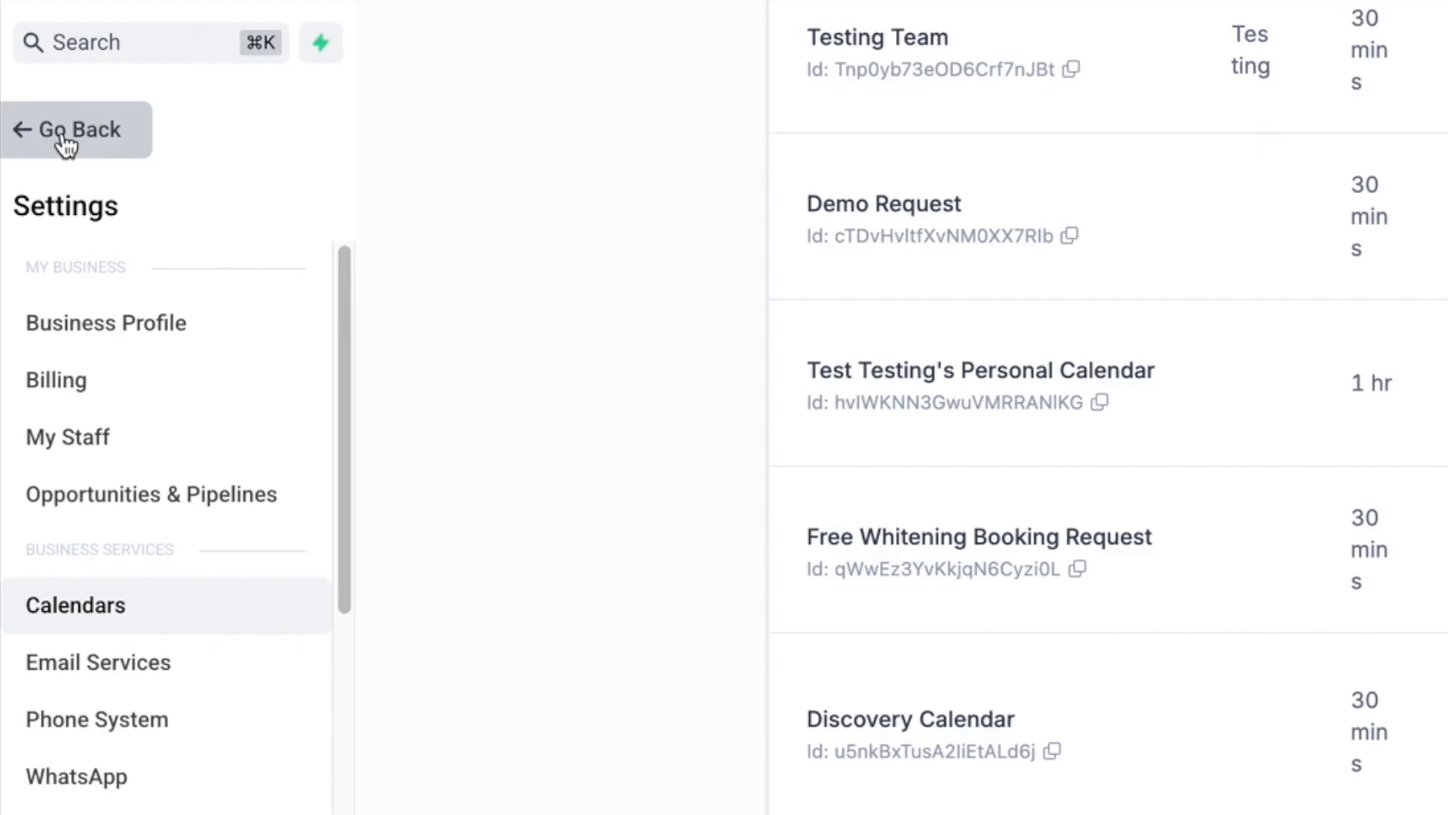
{"action": "left_click", "coordinate": [105, 283]}
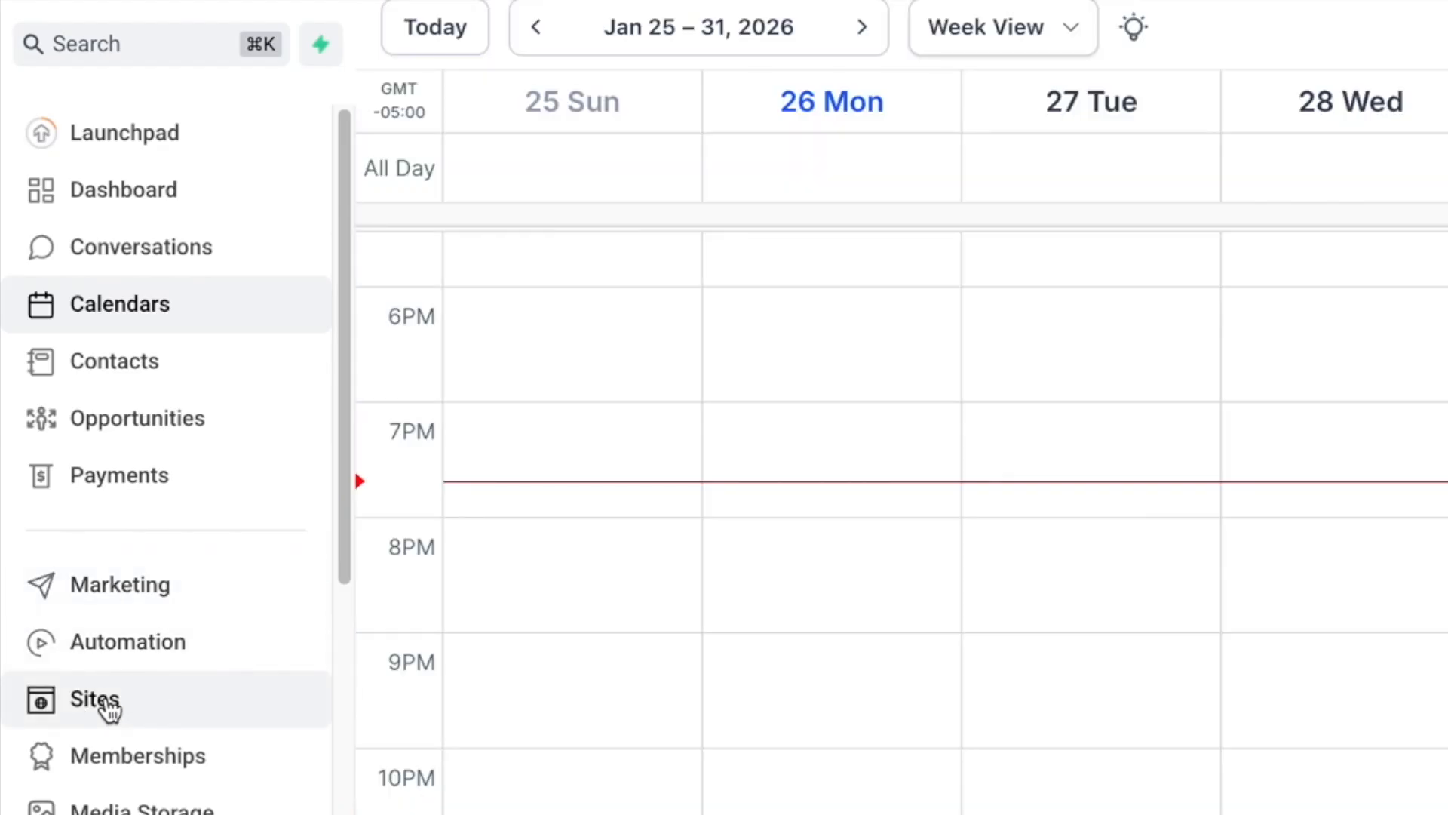
{"action": "left_click", "coordinate": [108, 706]}
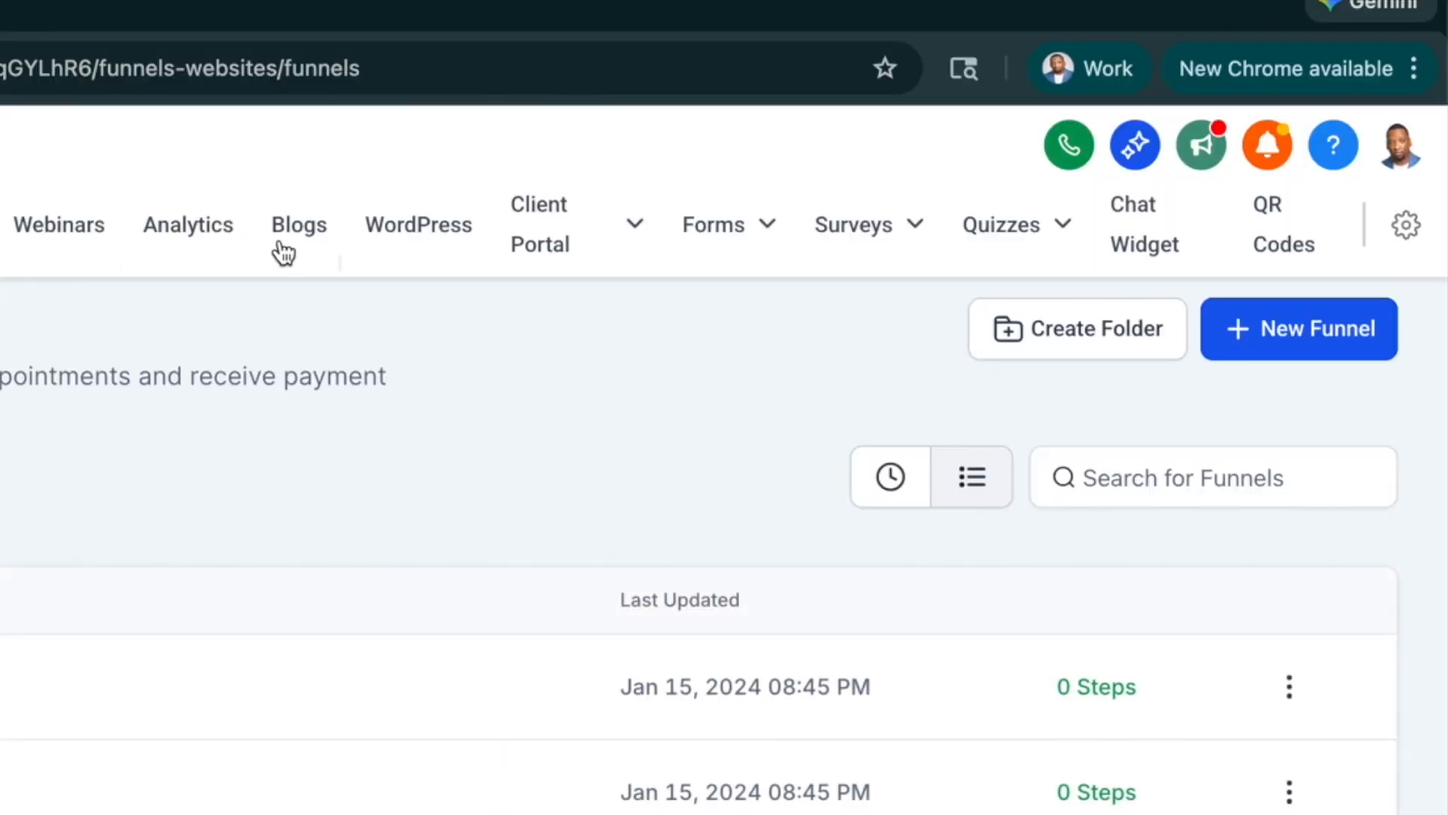
{"action": "mouse_move", "coordinate": [744, 252]}
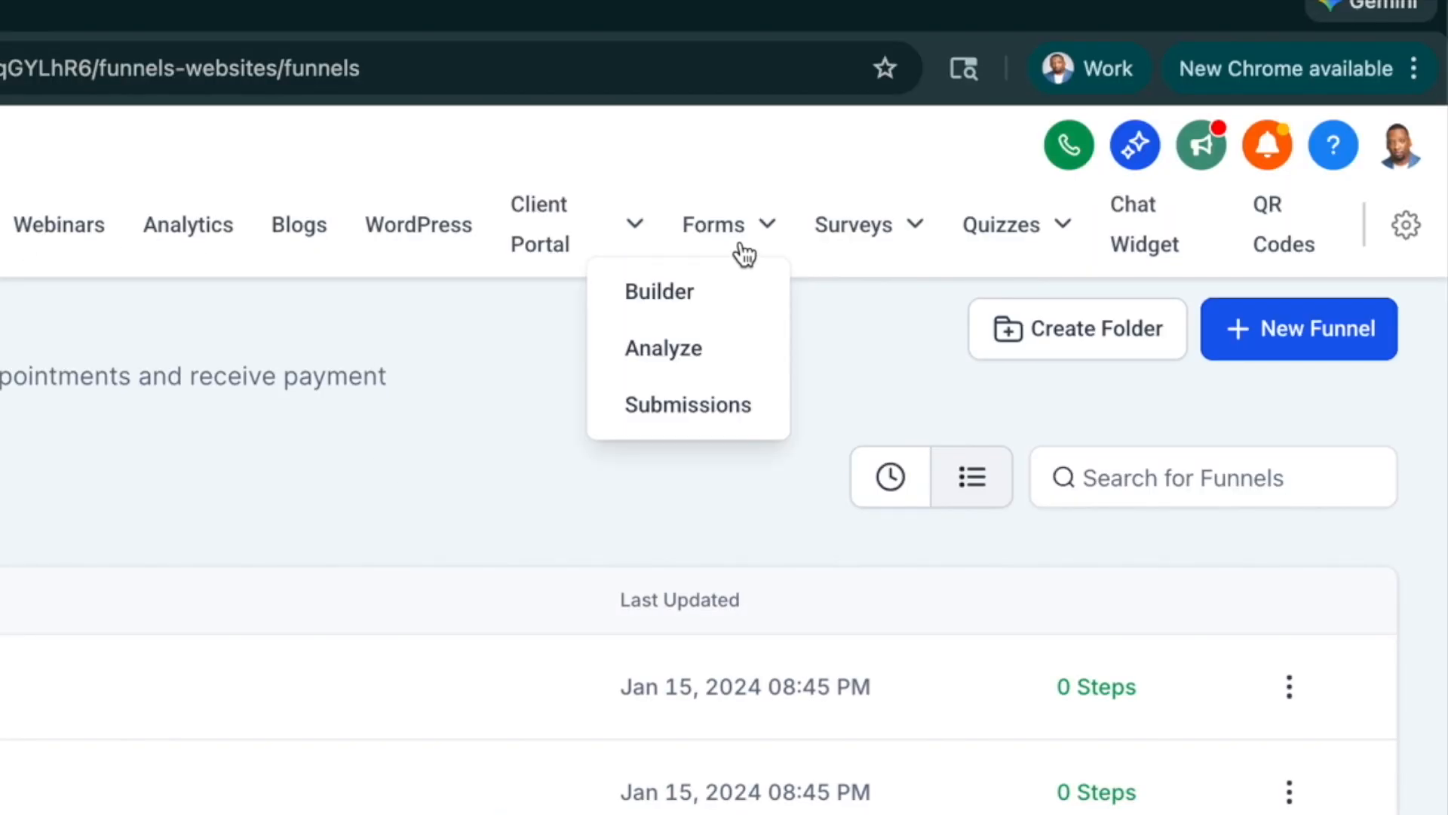
{"action": "left_click", "coordinate": [660, 294]}
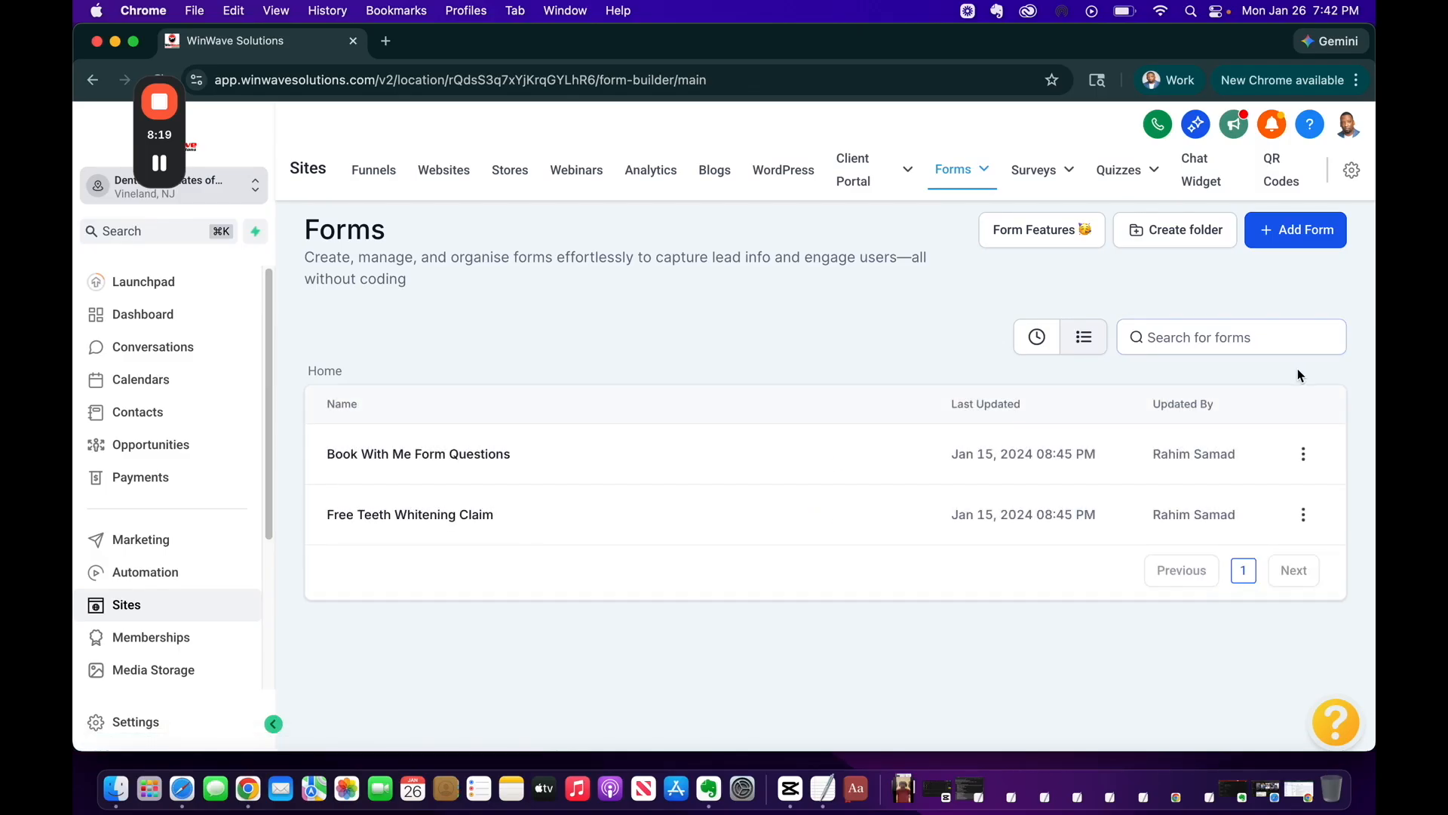
Start a new form using the From templates option
{"action": "left_click", "coordinate": [1278, 235]}
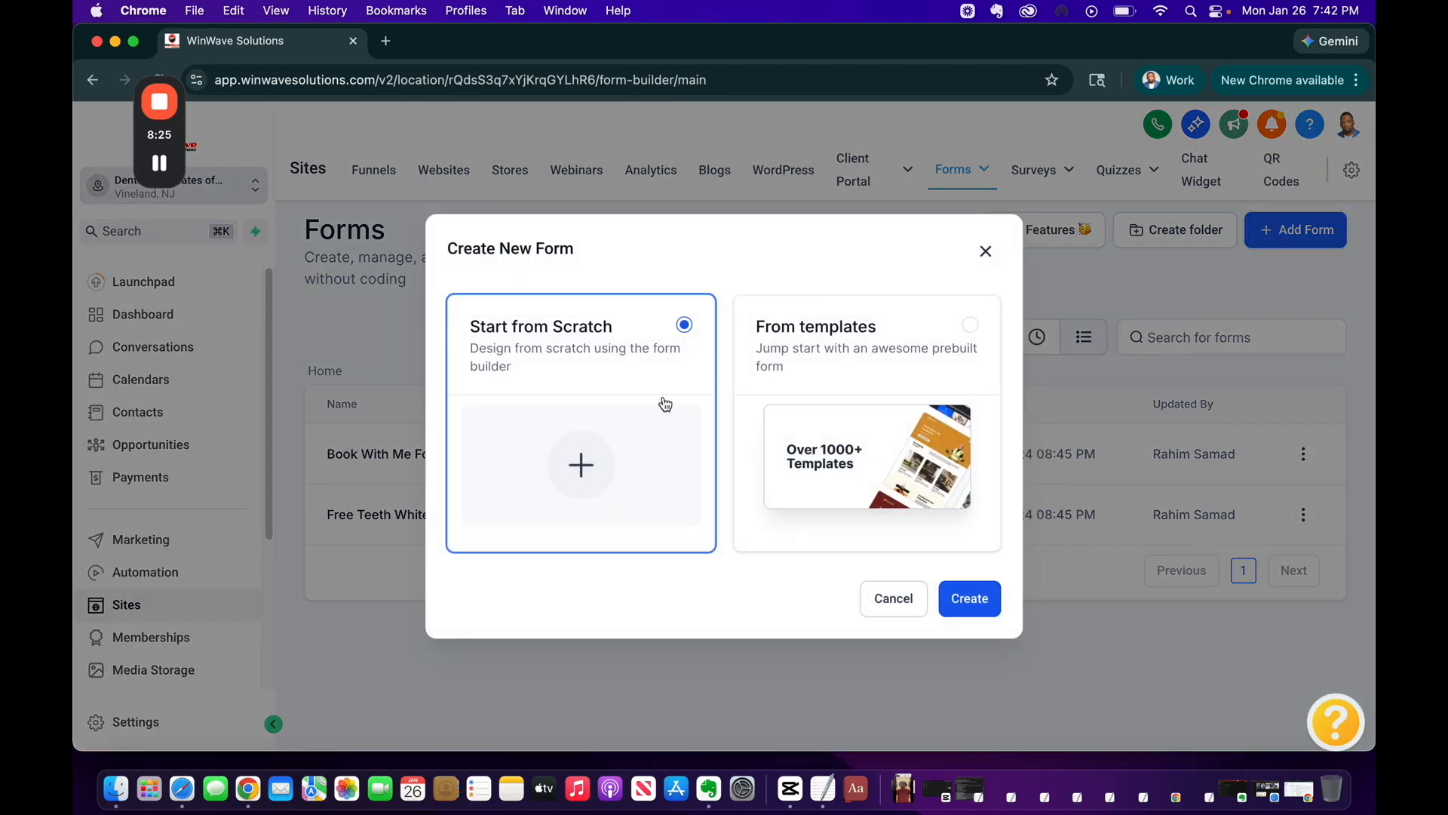
{"action": "left_click", "coordinate": [971, 326]}
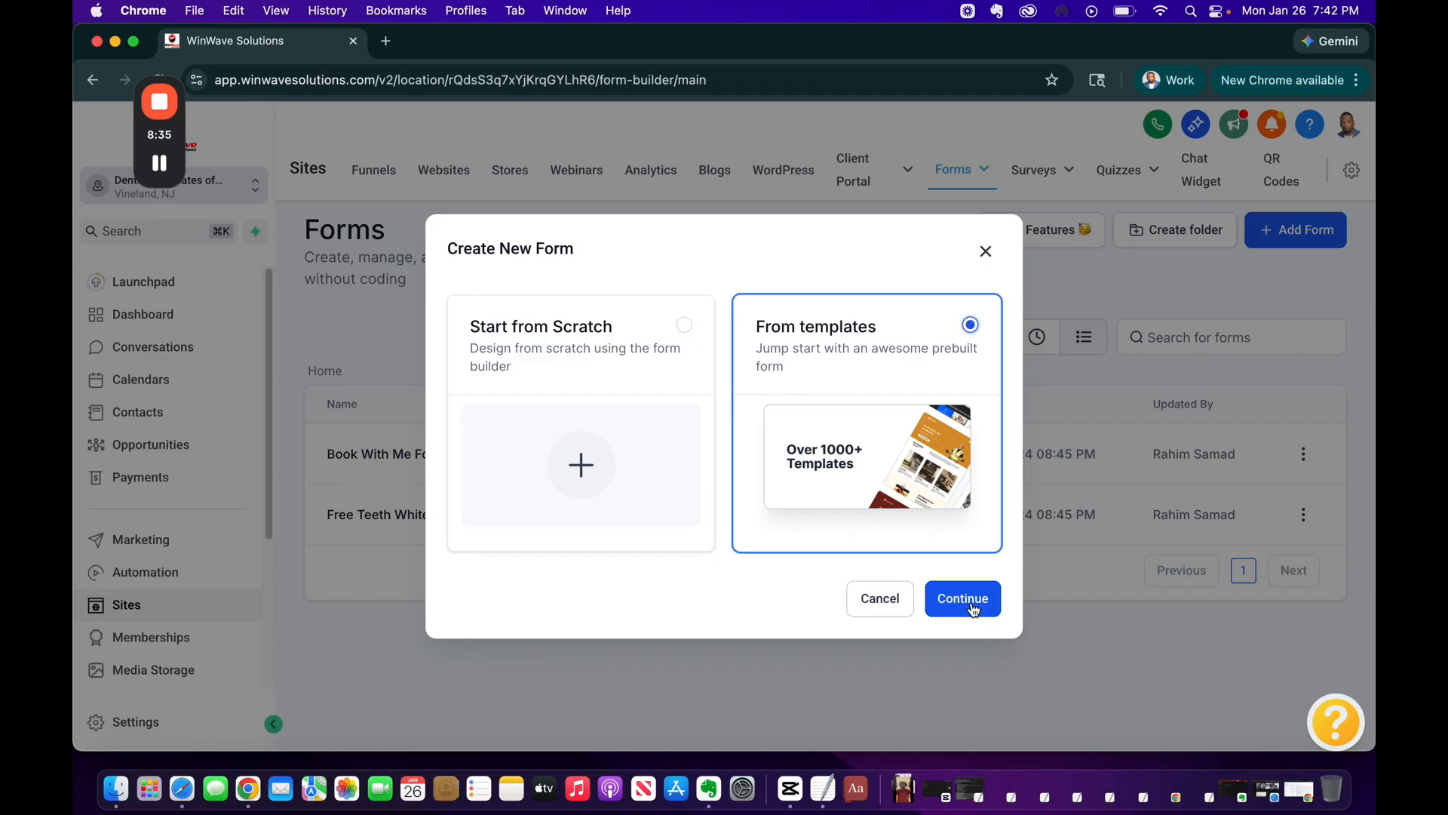
{"action": "left_click", "coordinate": [963, 598]}
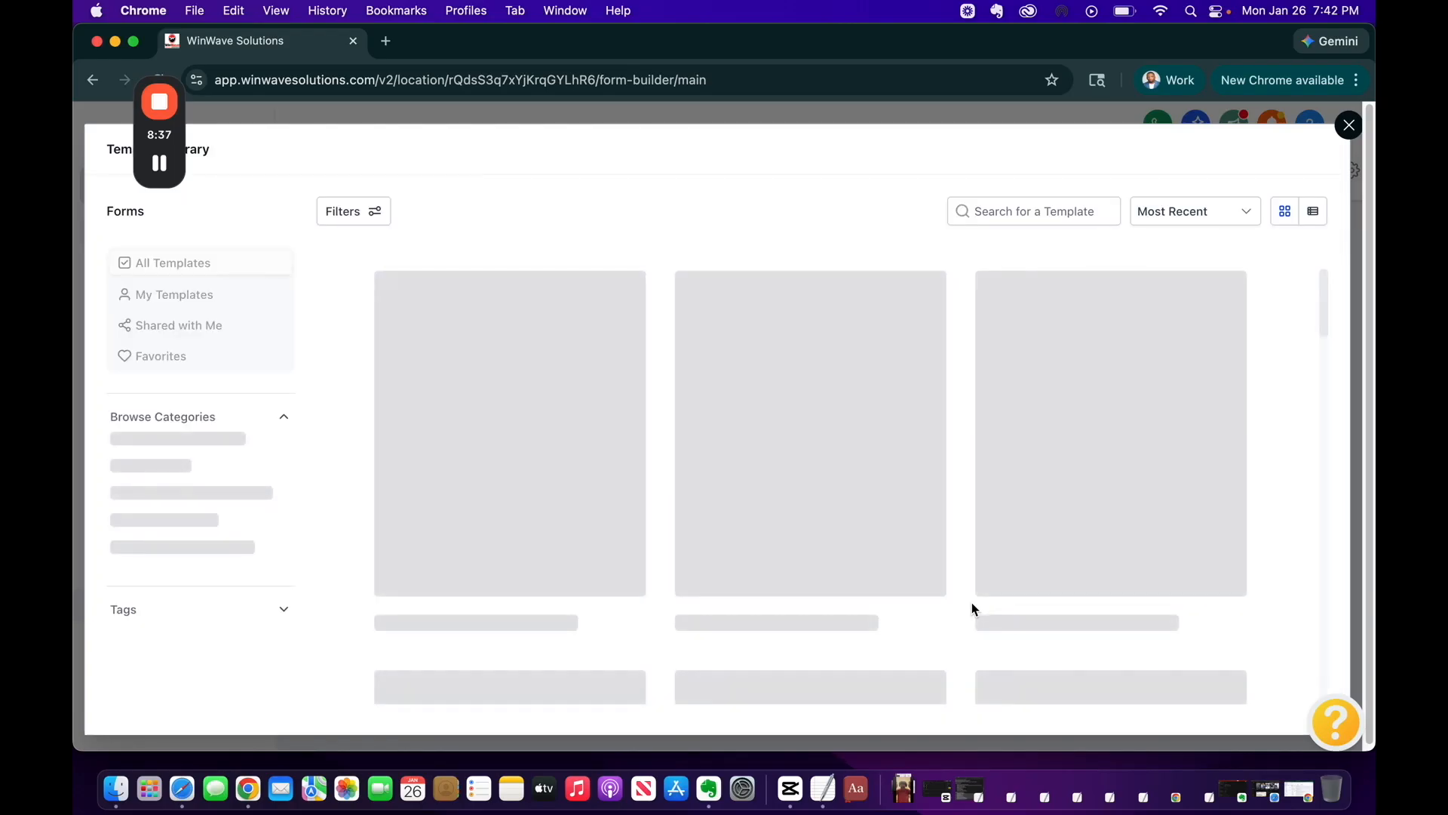
Browse the 132-template library, including Bistro Lead Form and Property Investment Contact
{"action": "mouse_move", "coordinate": [900, 521]}
{"action": "mouse_move", "coordinate": [1008, 630]}
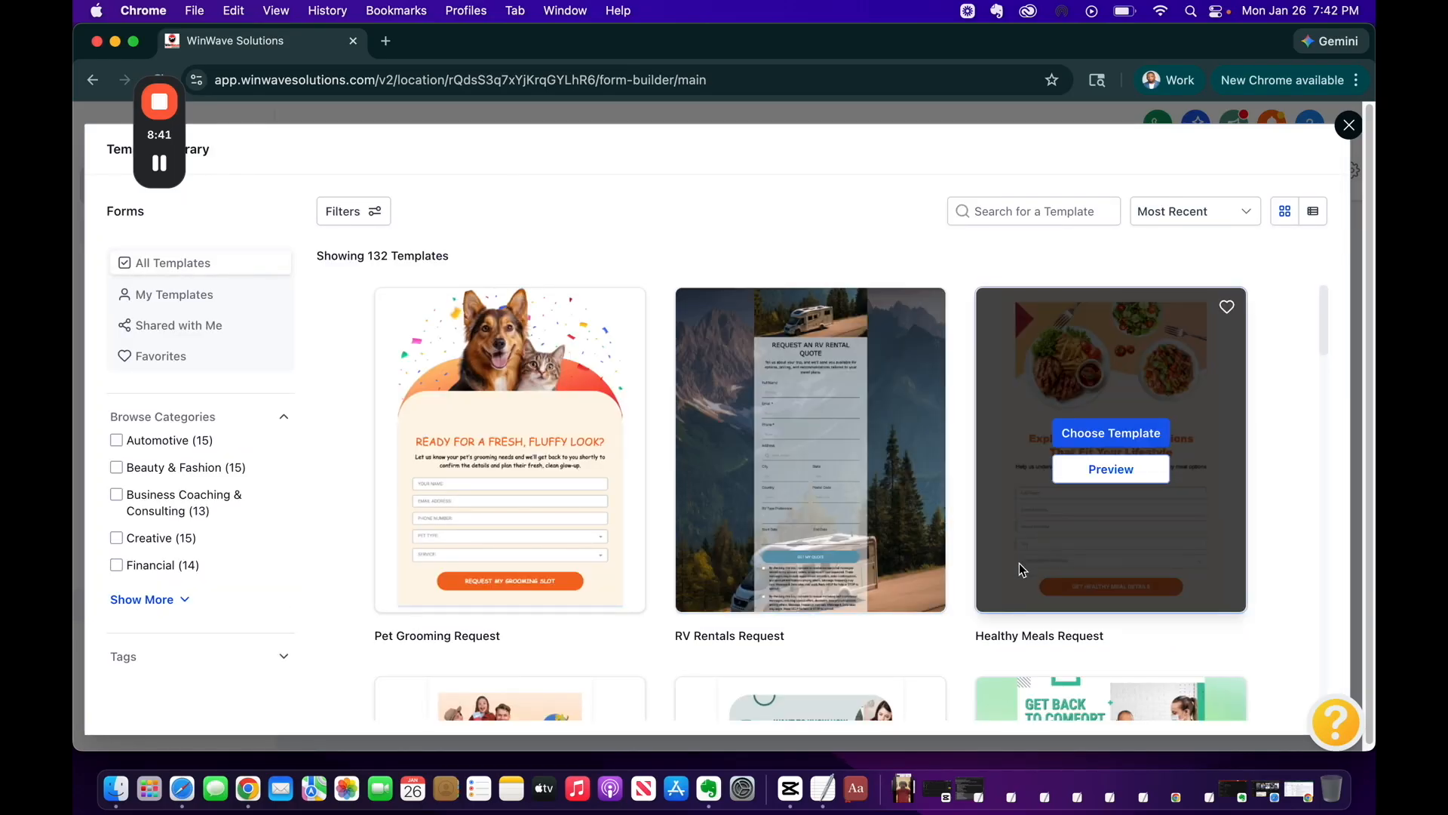
{"action": "scroll", "coordinate": [1007, 630], "scroll_direction": "down", "scroll_amount": 6}
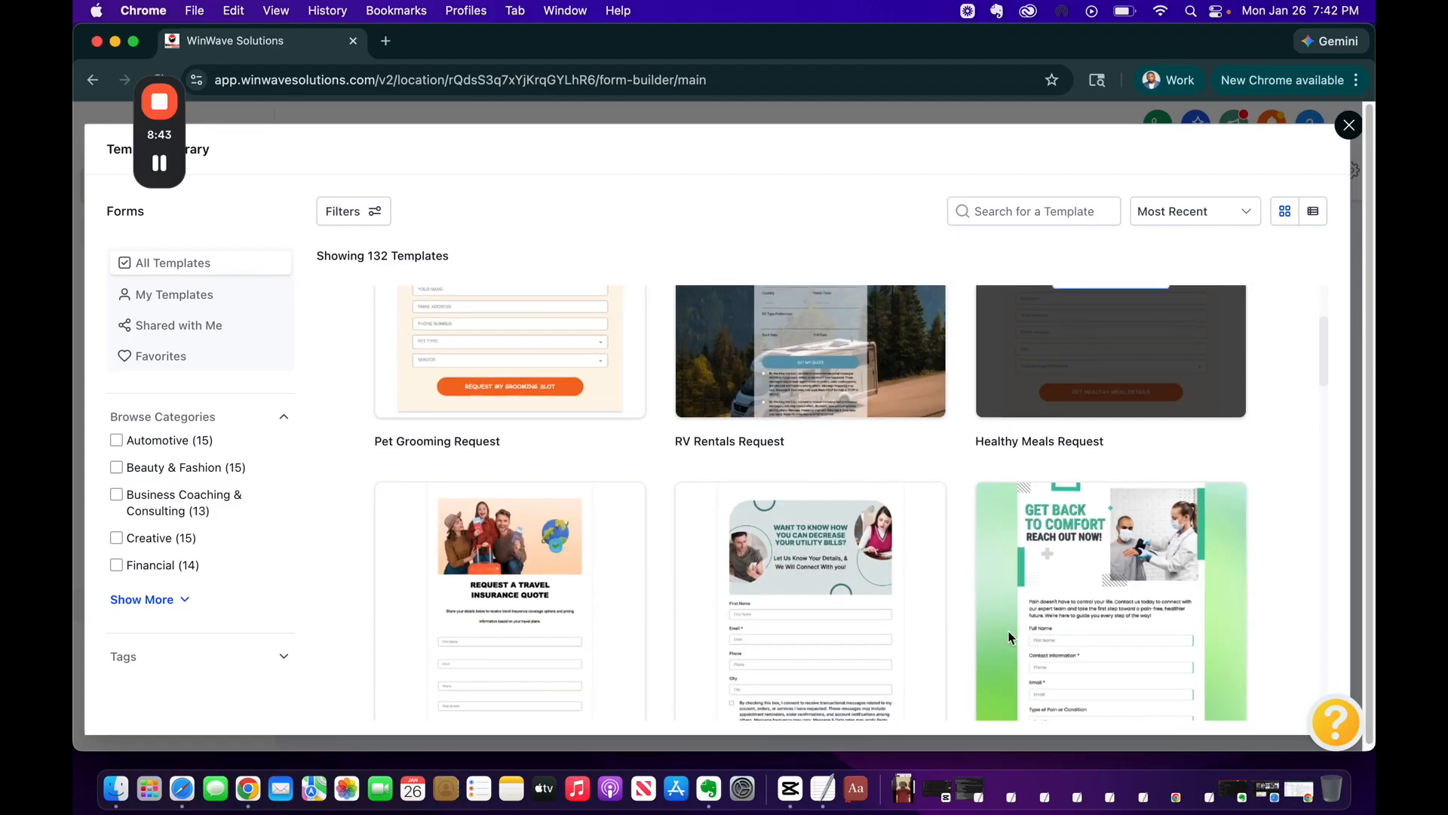
{"action": "scroll", "coordinate": [1011, 637], "scroll_direction": "down", "scroll_amount": 3}
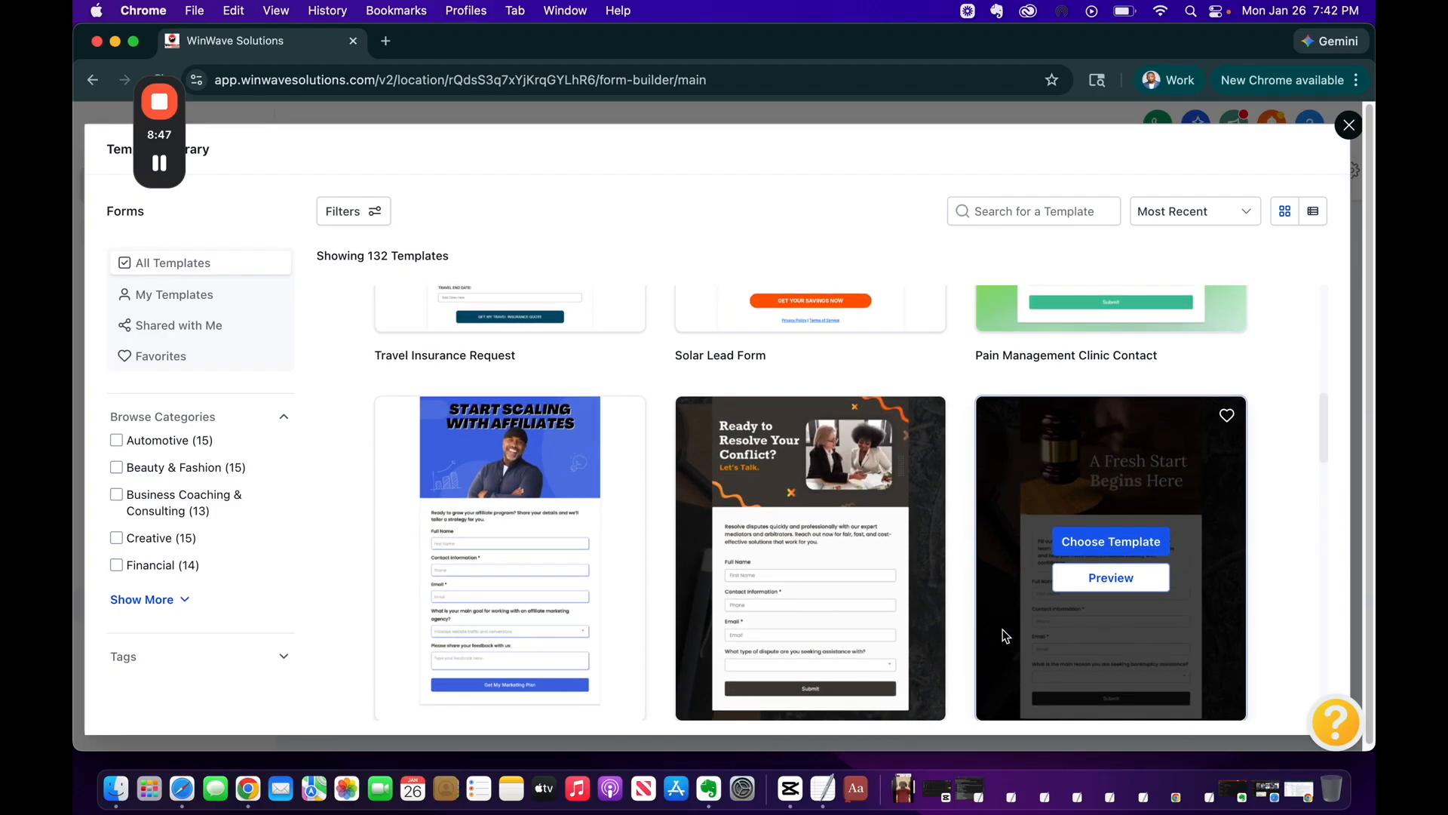
{"action": "scroll", "coordinate": [755, 519], "scroll_direction": "down", "scroll_amount": 13}
{"action": "scroll", "coordinate": [755, 519], "scroll_direction": "down", "scroll_amount": 8}
{"action": "scroll", "coordinate": [754, 517], "scroll_direction": "down", "scroll_amount": 3}
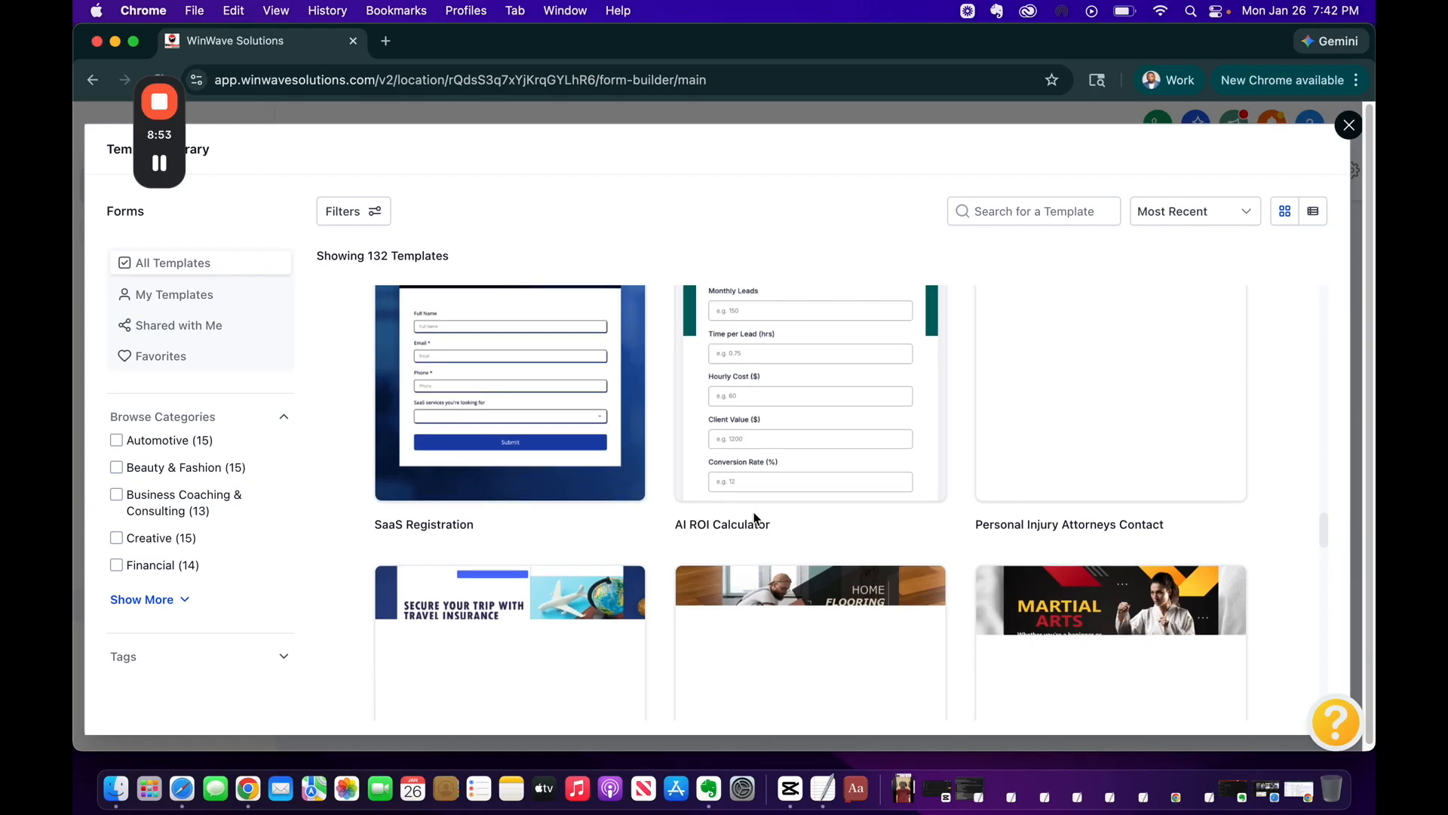
{"action": "scroll", "coordinate": [755, 519], "scroll_direction": "down", "scroll_amount": 5}
{"action": "scroll", "coordinate": [754, 512], "scroll_direction": "up", "scroll_amount": 5}
{"action": "scroll", "coordinate": [754, 517], "scroll_direction": "down", "scroll_amount": 10}
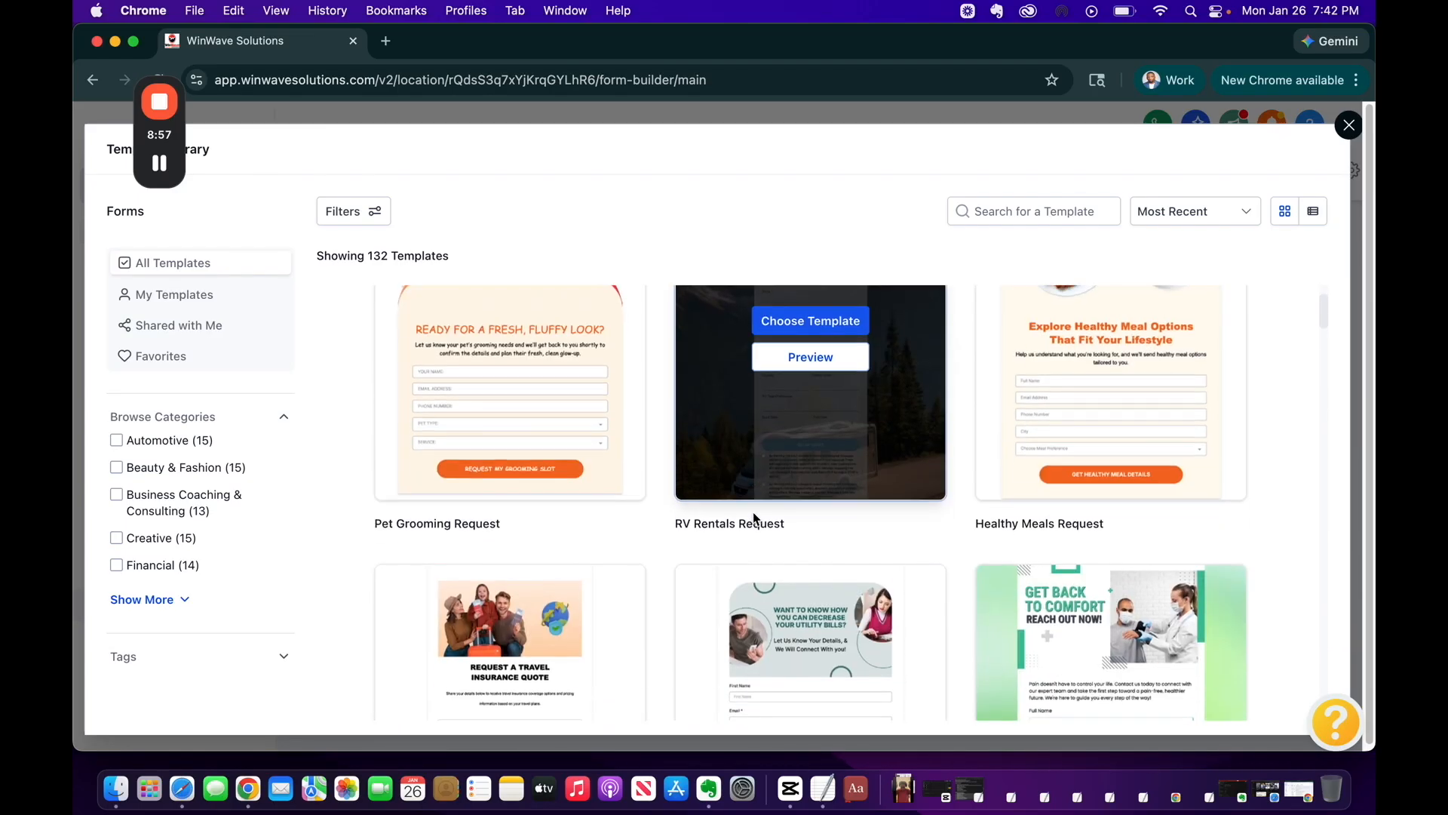
{"action": "scroll", "coordinate": [753, 513], "scroll_direction": "down", "scroll_amount": 10}
{"action": "scroll", "coordinate": [753, 512], "scroll_direction": "down", "scroll_amount": 6}
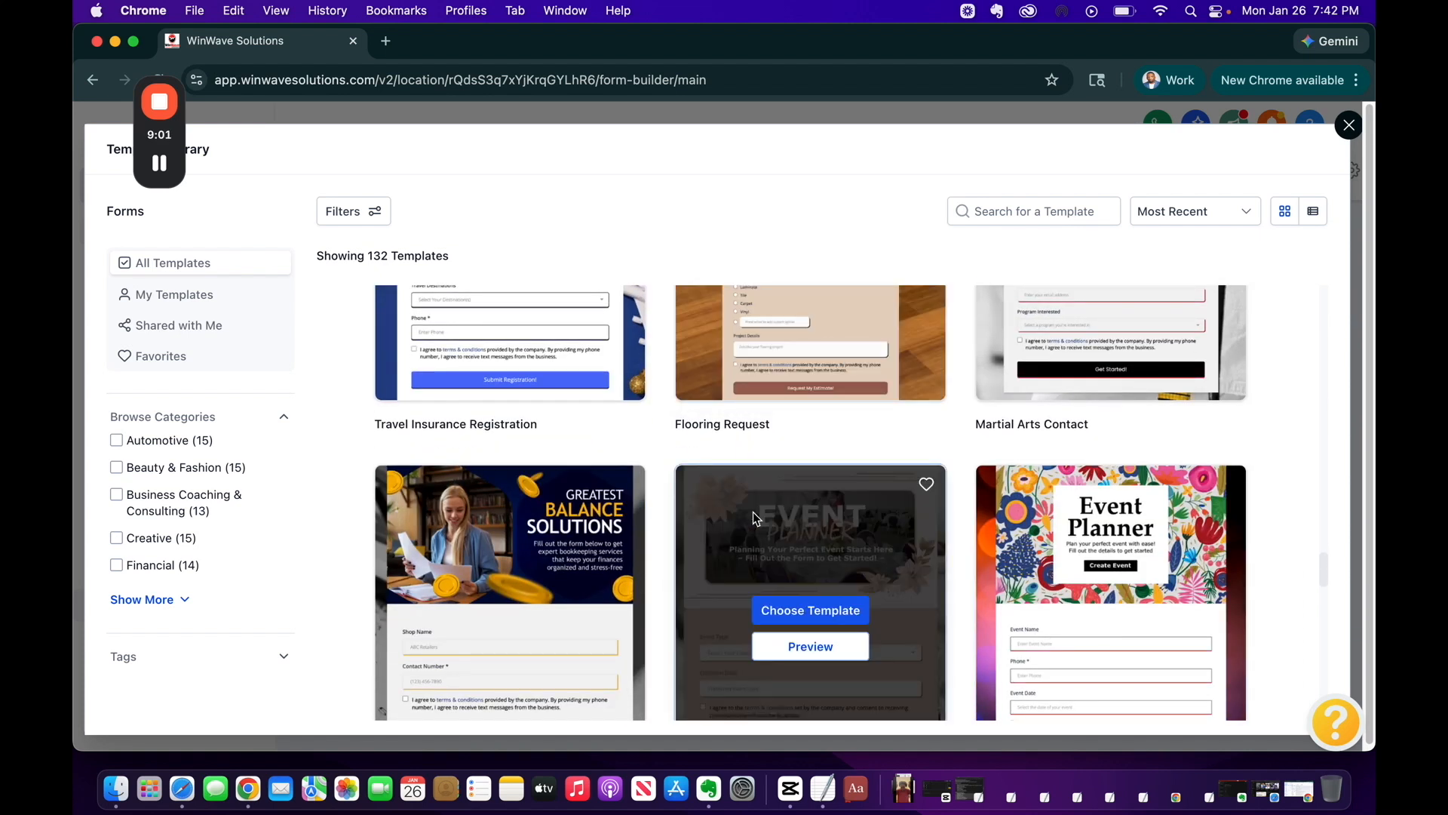
{"action": "scroll", "coordinate": [720, 504], "scroll_direction": "up", "scroll_amount": 10}
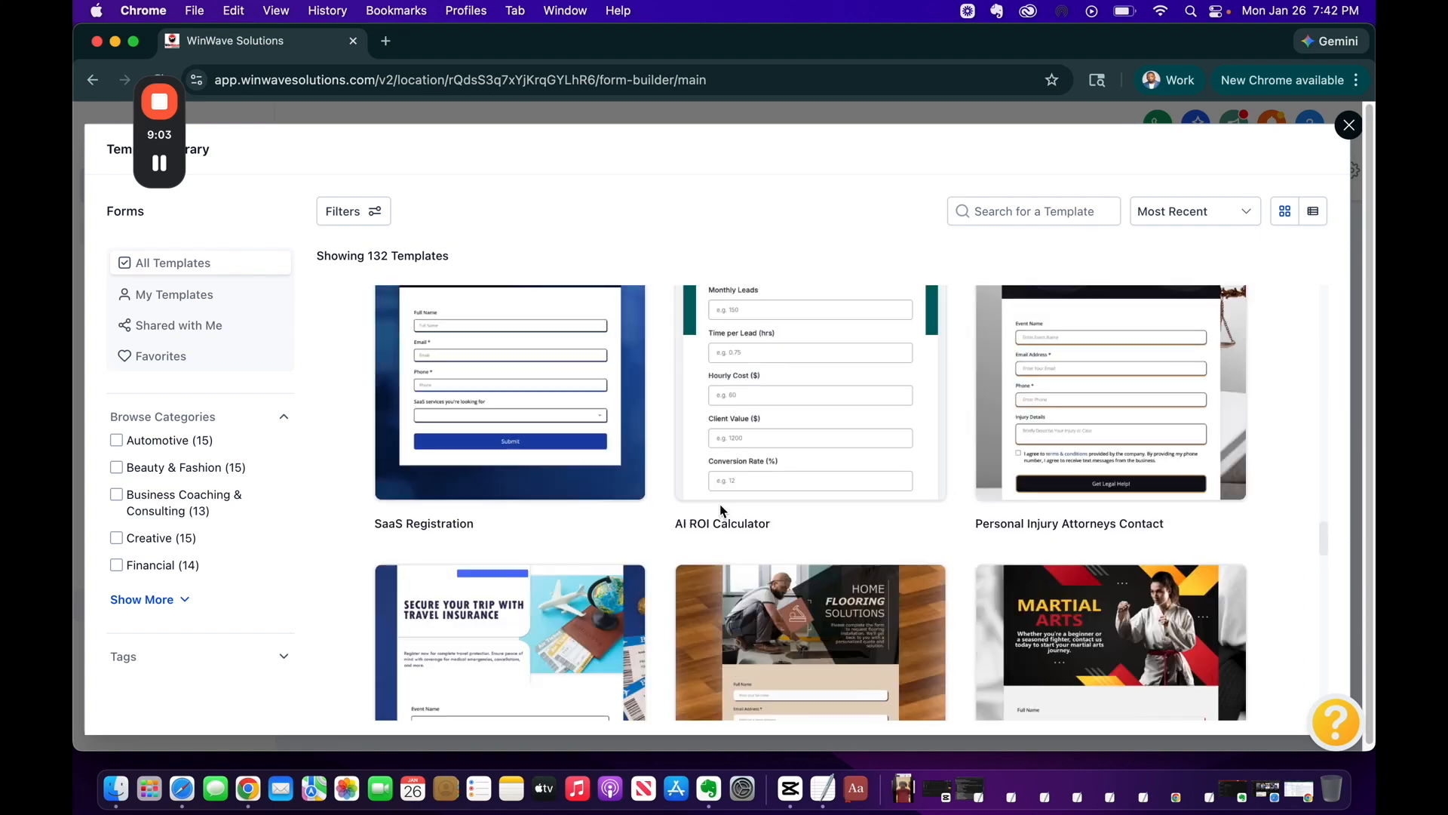
Close the template library and create a new form from scratch instead
{"action": "left_click", "coordinate": [1341, 134]}
{"action": "left_click", "coordinate": [1288, 246]}
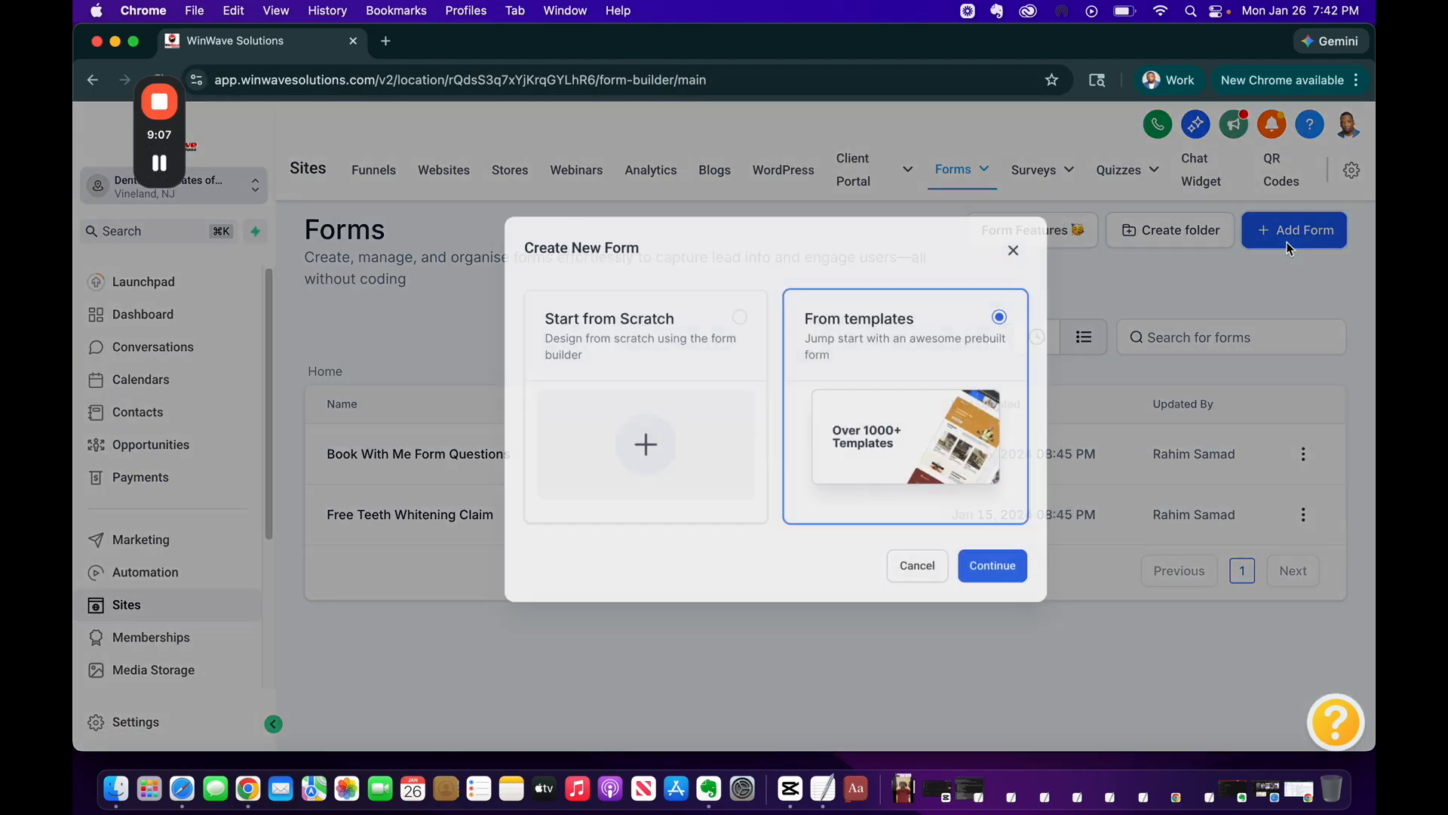
{"action": "left_click", "coordinate": [683, 326]}
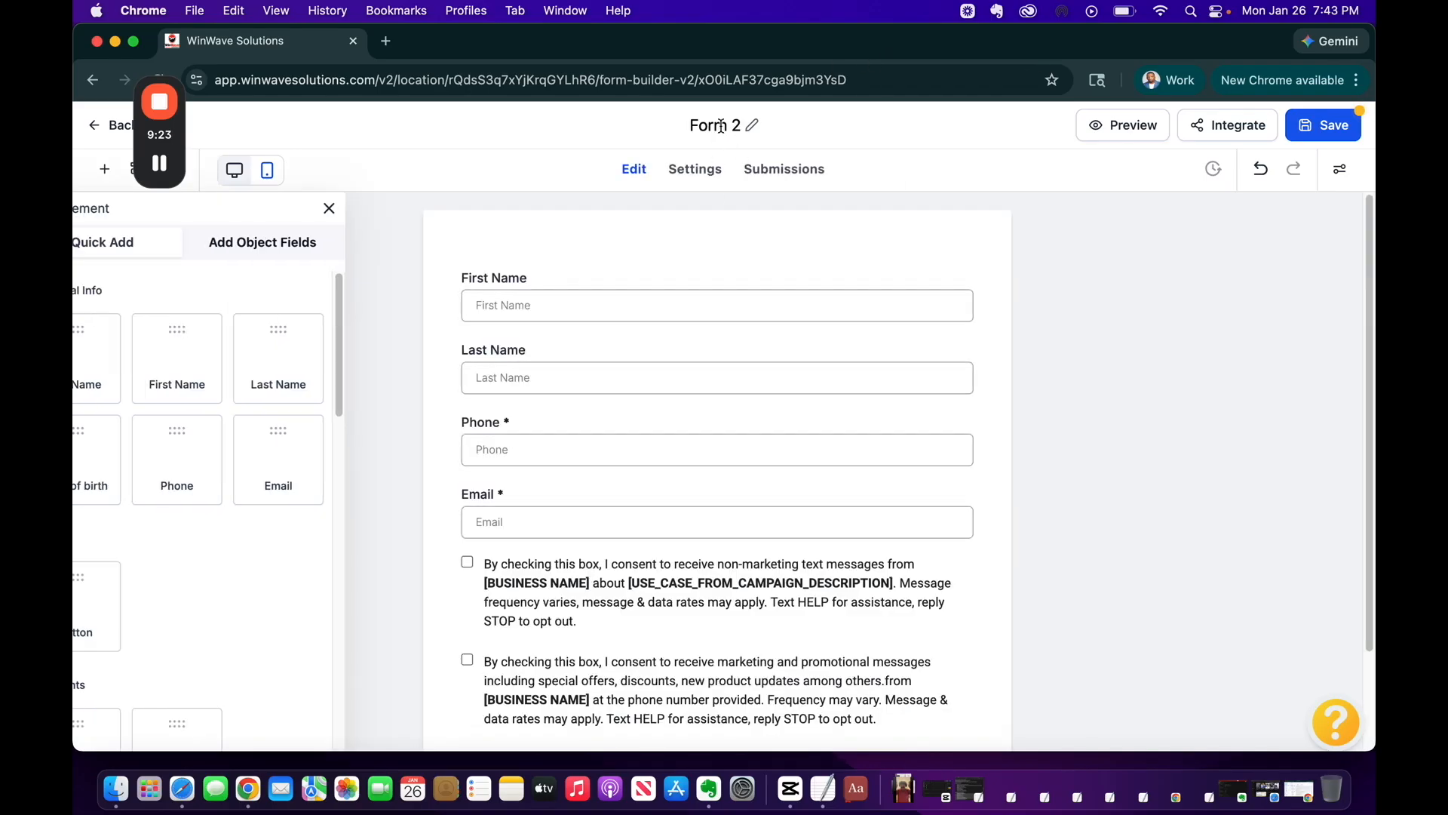
Rename the new form from Form 2 to 'Discovery Form'
{"action": "left_click", "coordinate": [735, 128]}
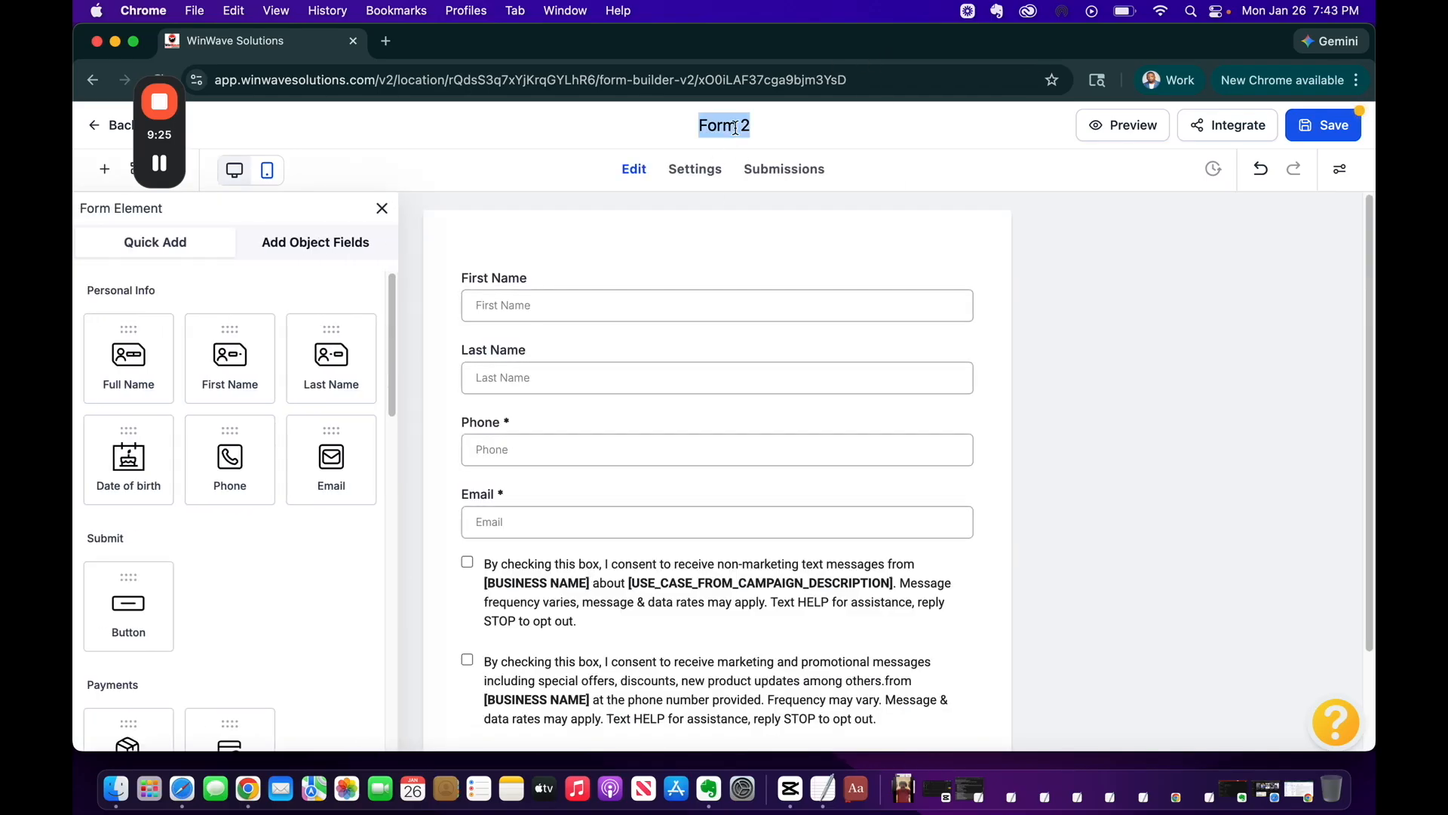
{"action": "type", "text": "Discovery Form"}
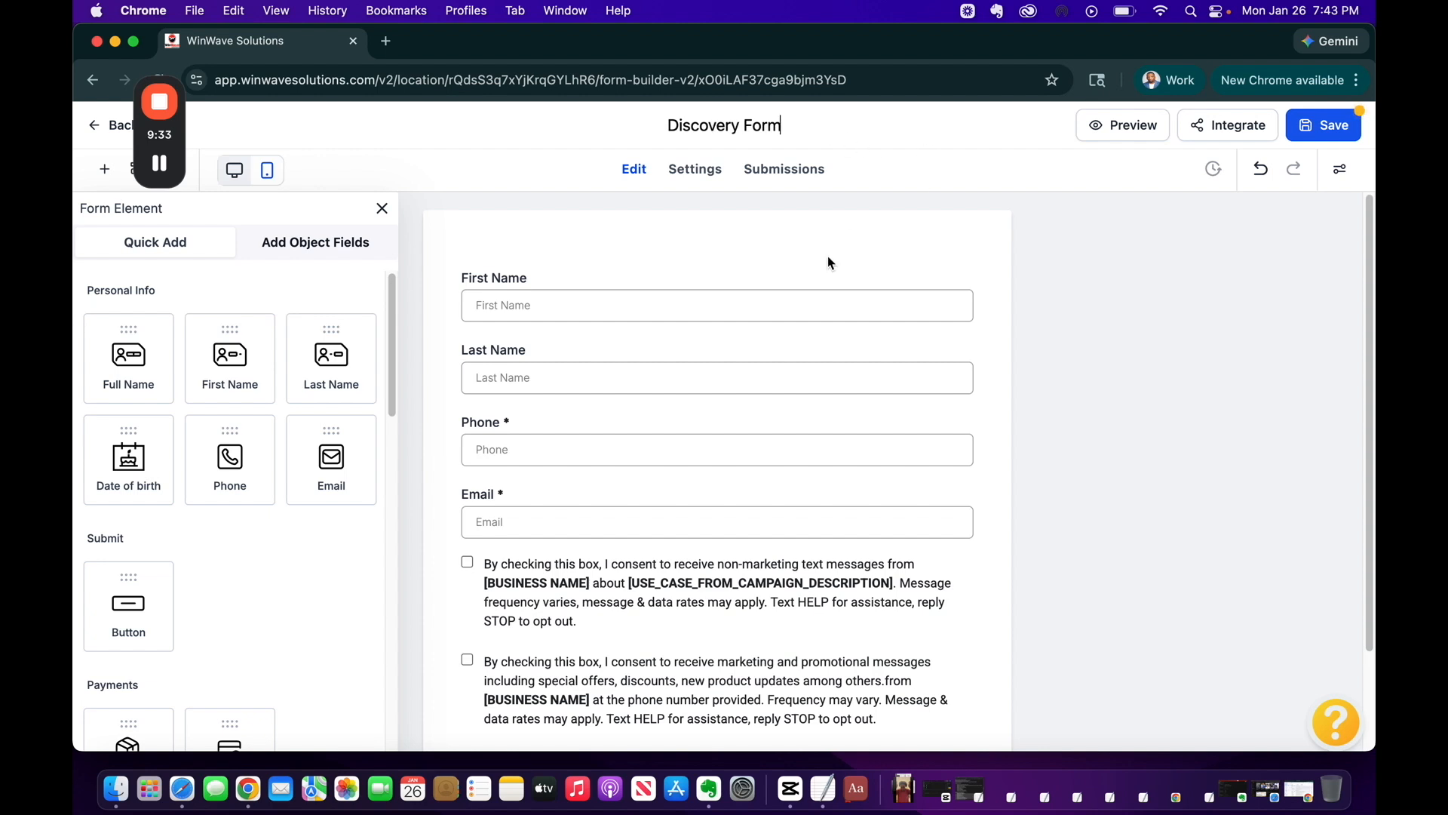
{"action": "key", "text": "Return"}
Delete the consent checkbox texts and the Privacy Policy | Terms of Service line
{"action": "scroll", "coordinate": [787, 364], "scroll_direction": "down", "scroll_amount": 2}
{"action": "scroll", "coordinate": [787, 365], "scroll_direction": "down", "scroll_amount": 1}
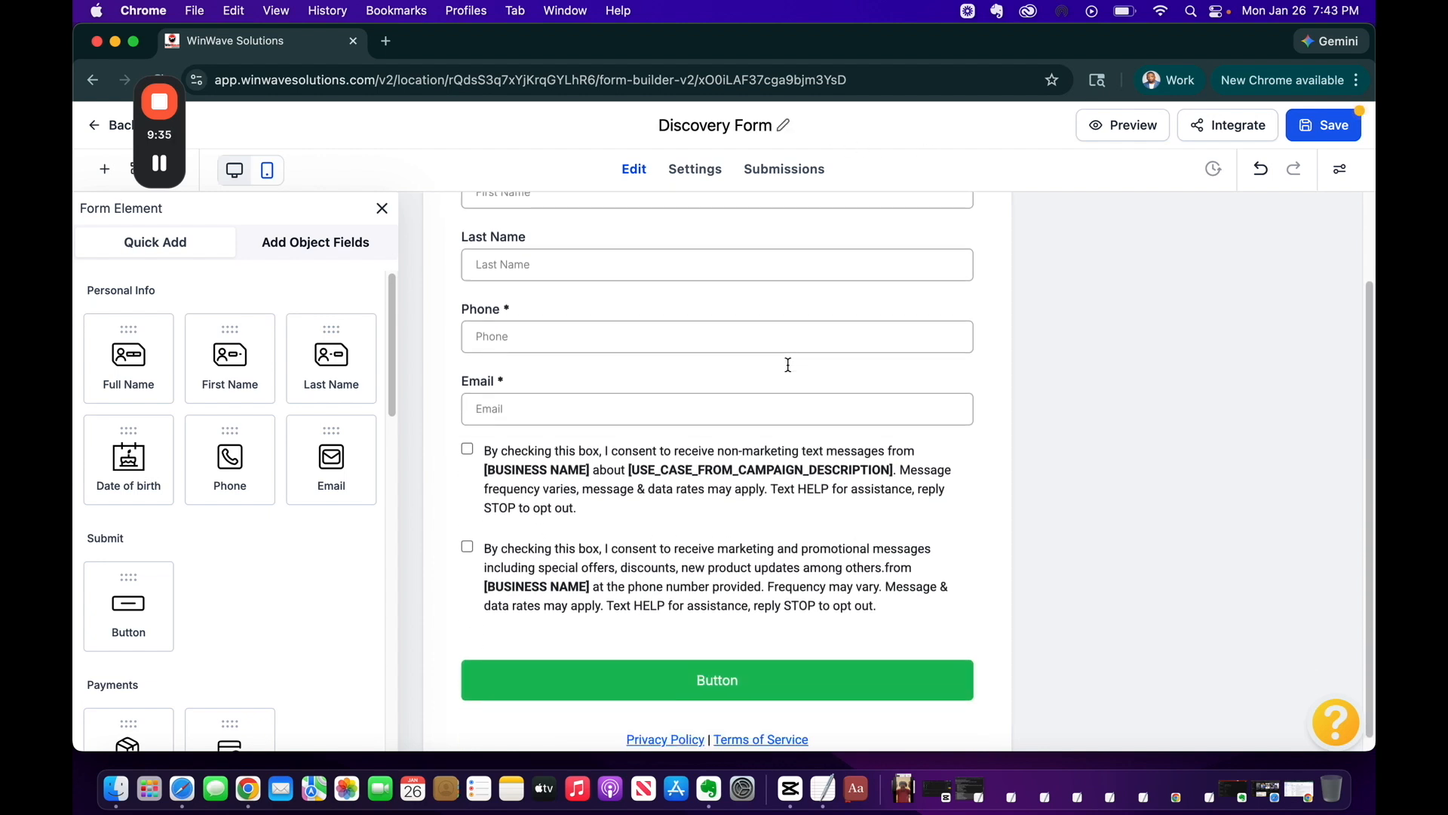
{"action": "scroll", "coordinate": [609, 447], "scroll_direction": "up", "scroll_amount": 3}
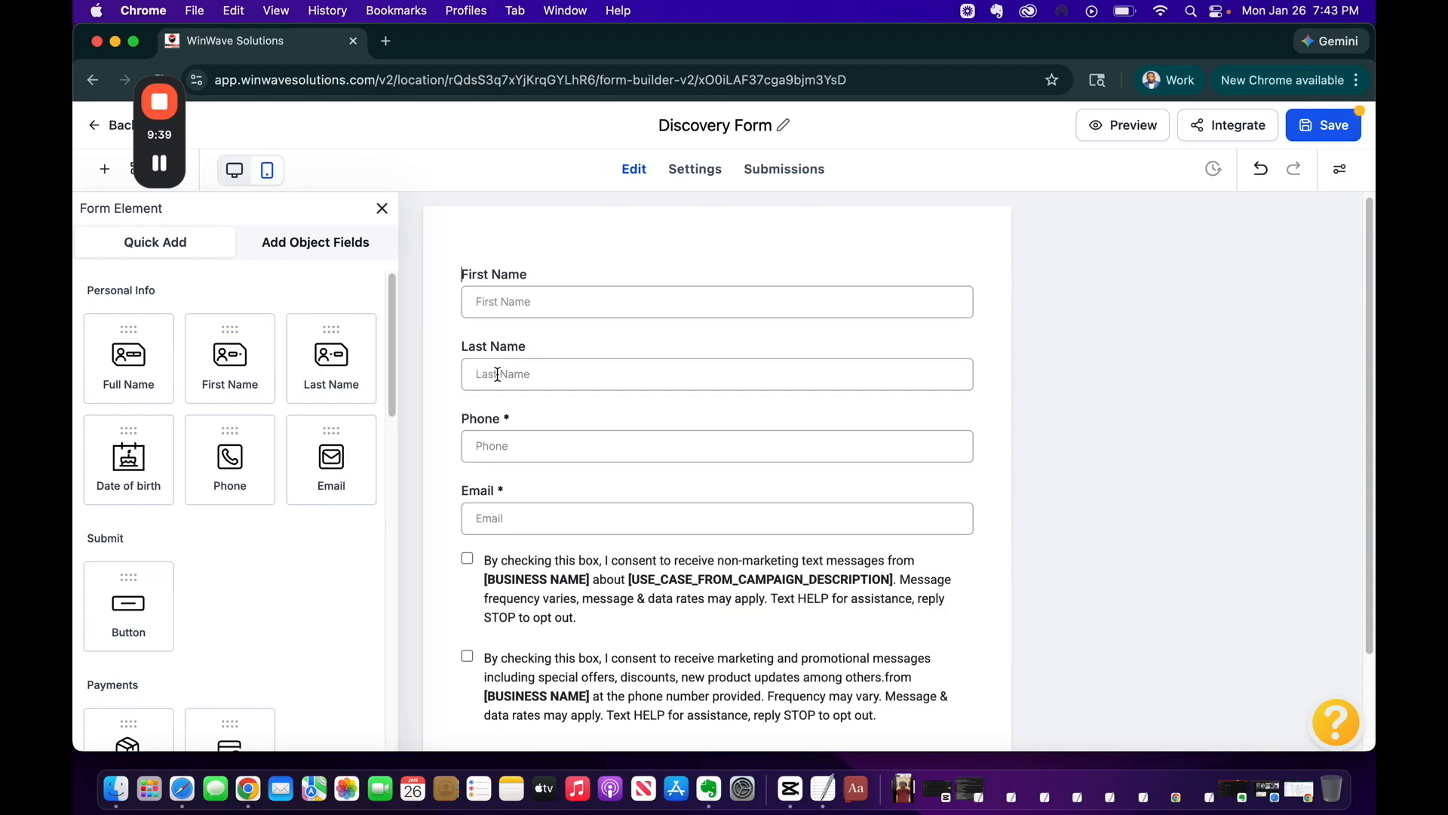
{"action": "scroll", "coordinate": [691, 651], "scroll_direction": "down", "scroll_amount": 3}
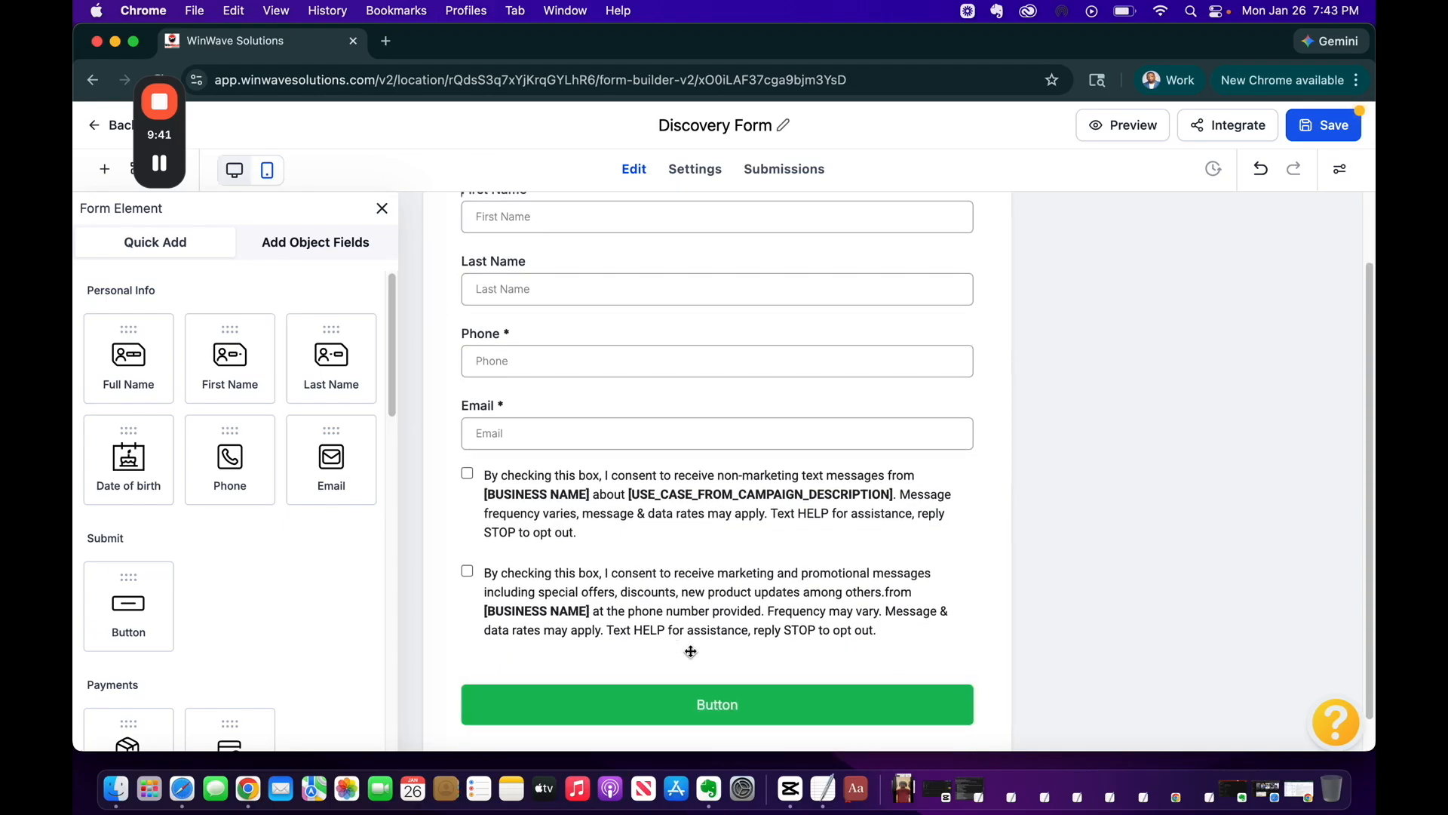
{"action": "left_click", "coordinate": [657, 556]}
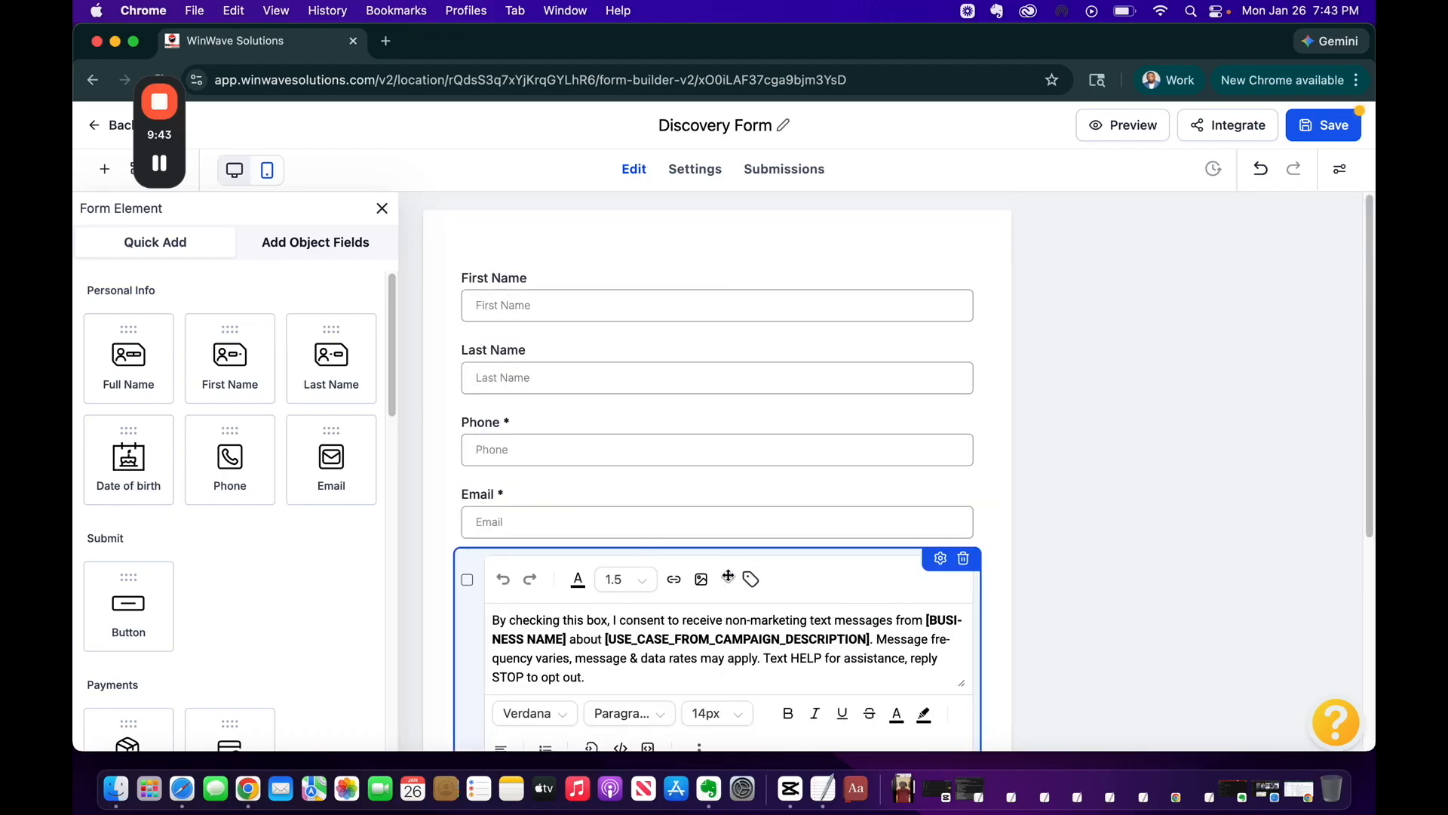
{"action": "scroll", "coordinate": [728, 576], "scroll_direction": "down", "scroll_amount": 8}
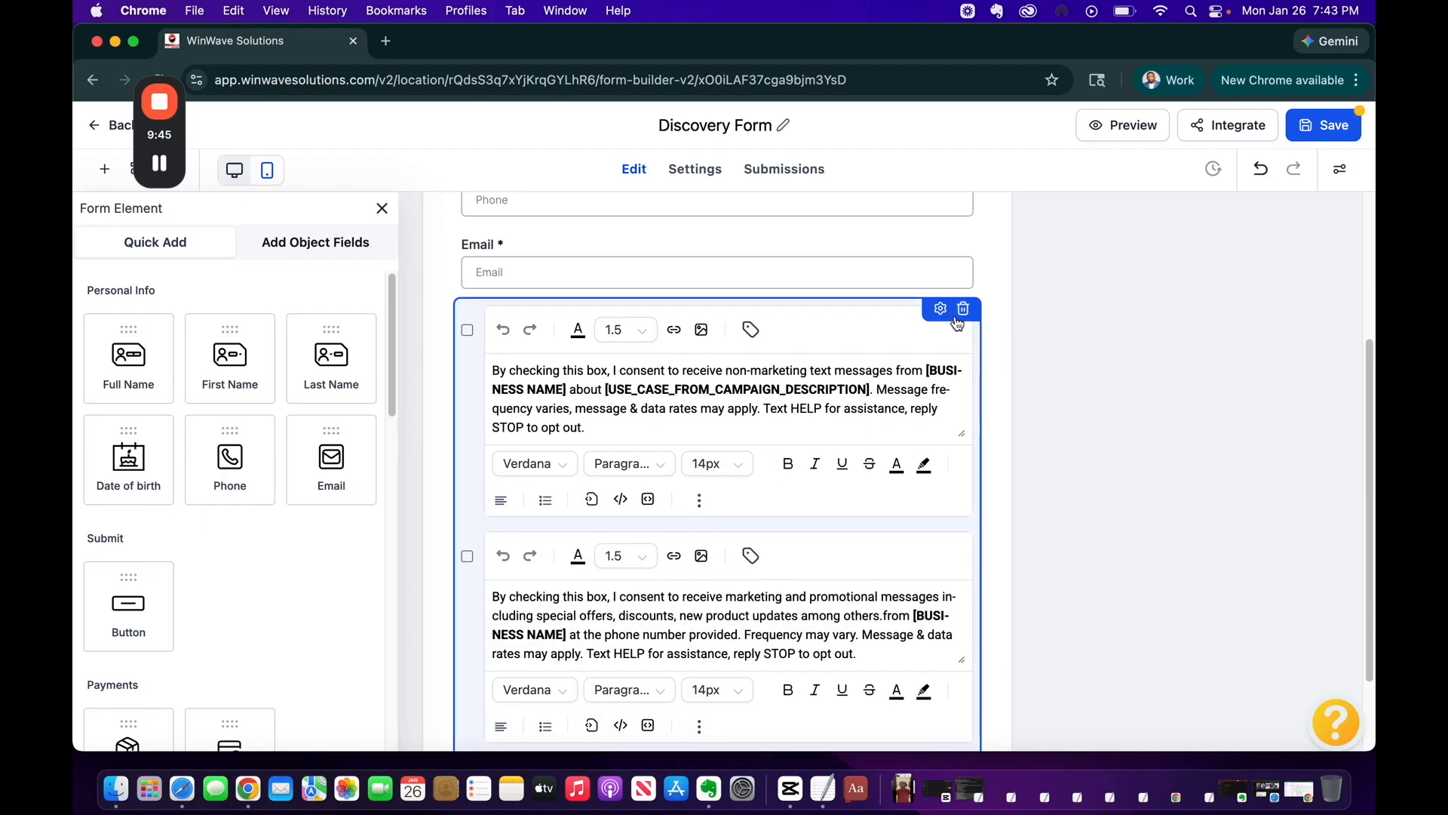
{"action": "left_click", "coordinate": [961, 310]}
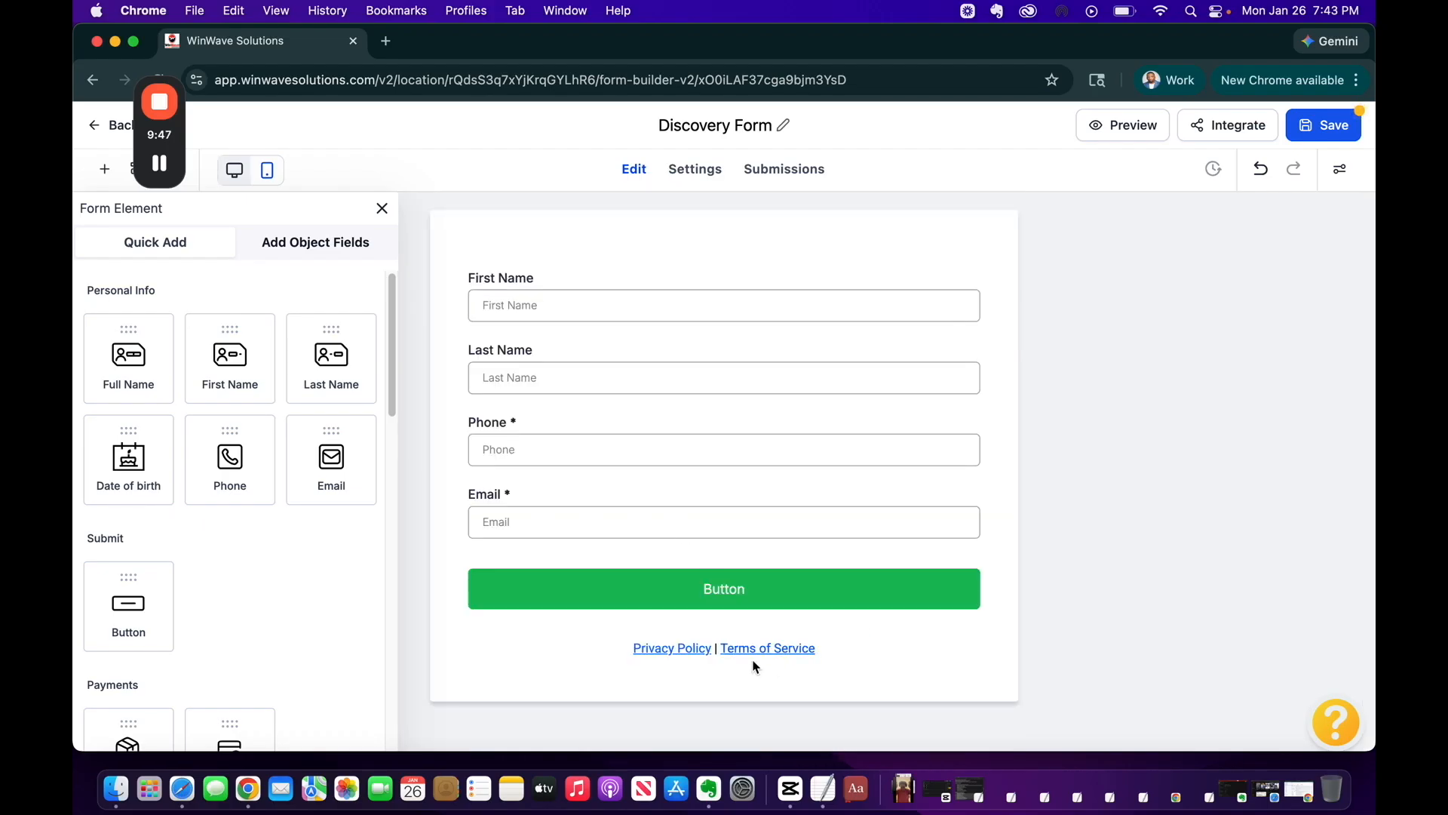
{"action": "left_click", "coordinate": [712, 636]}
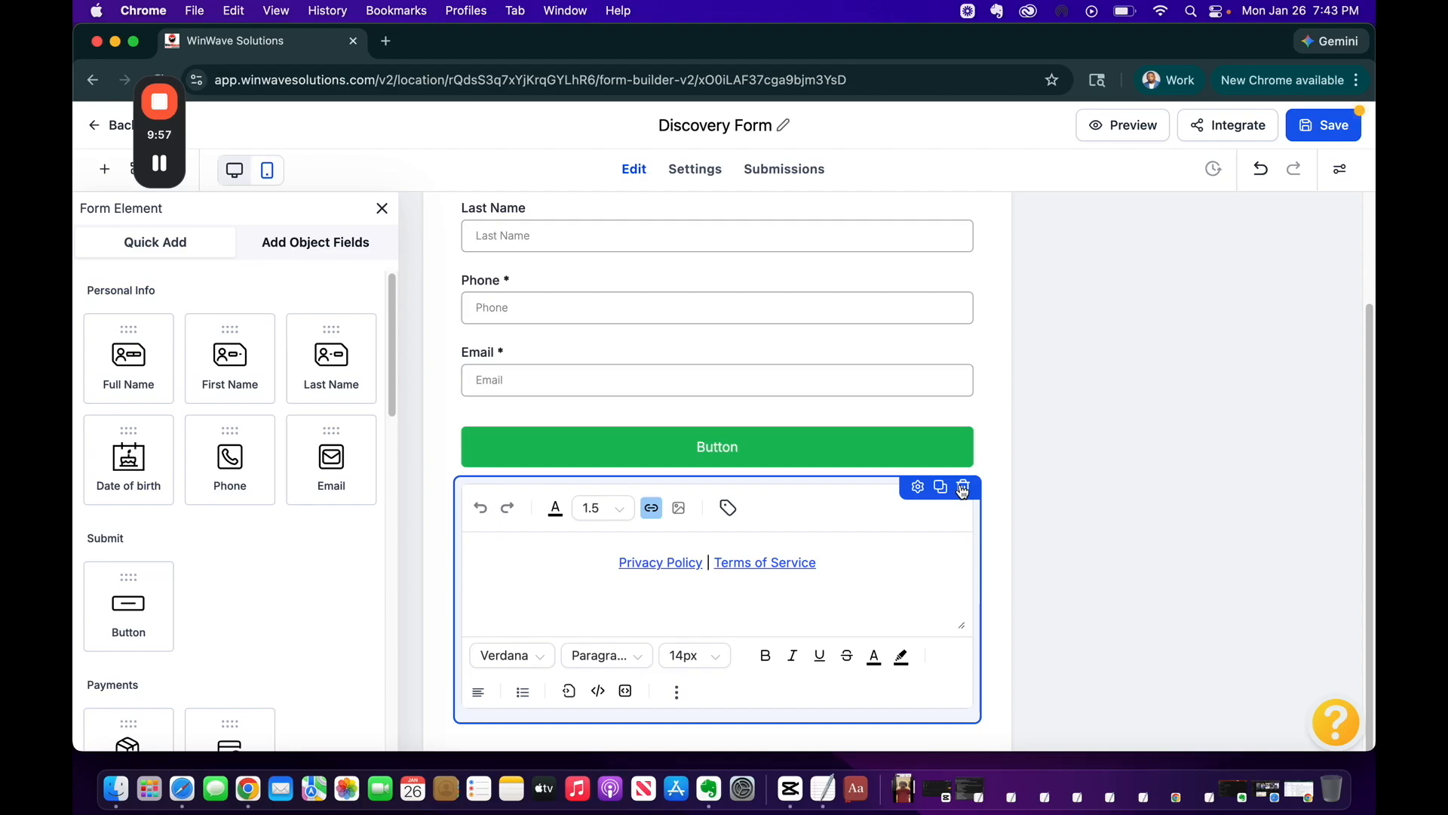
{"action": "left_click", "coordinate": [964, 489]}
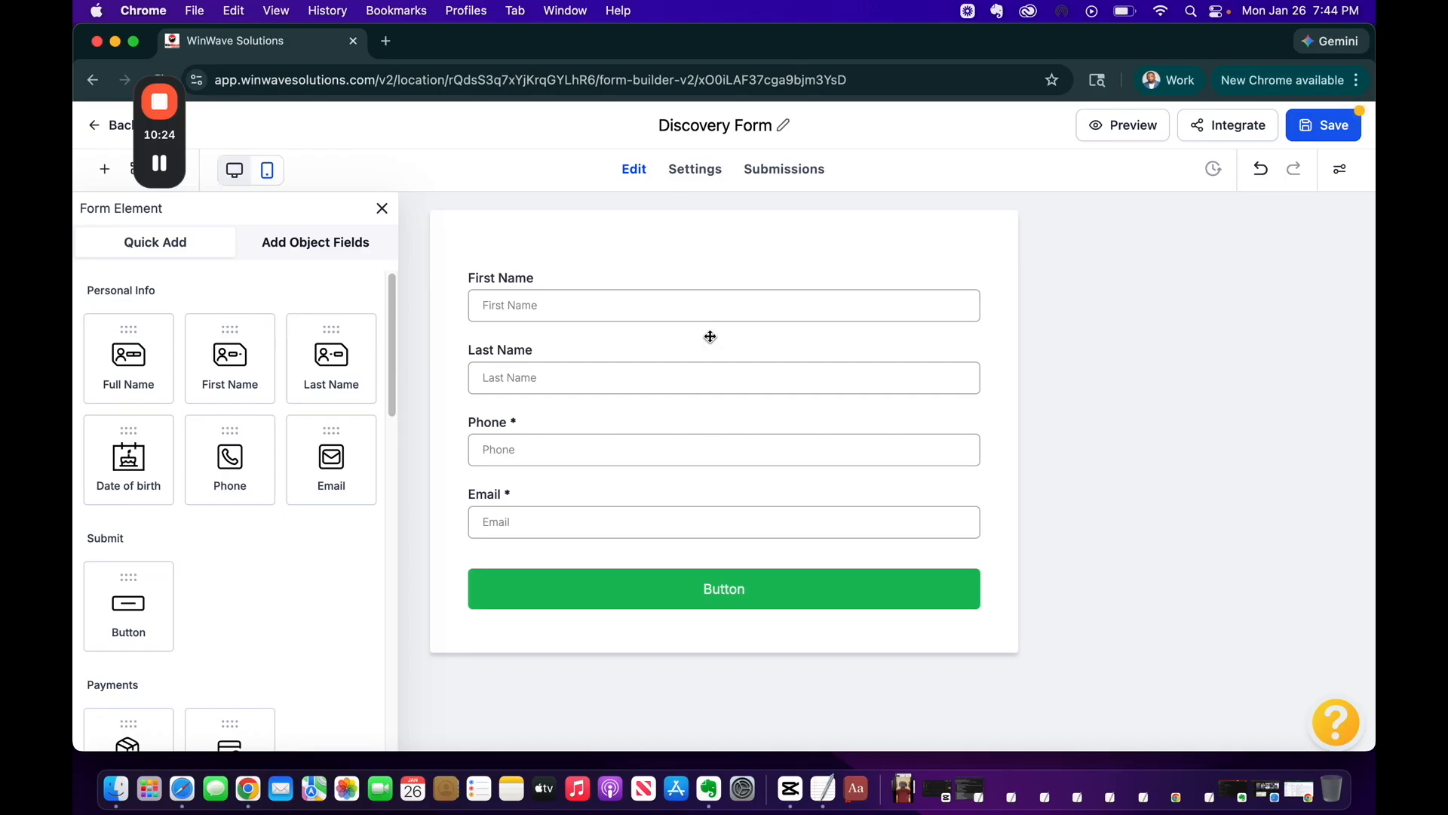
Make the First Name field required
{"action": "left_click", "coordinate": [582, 288]}
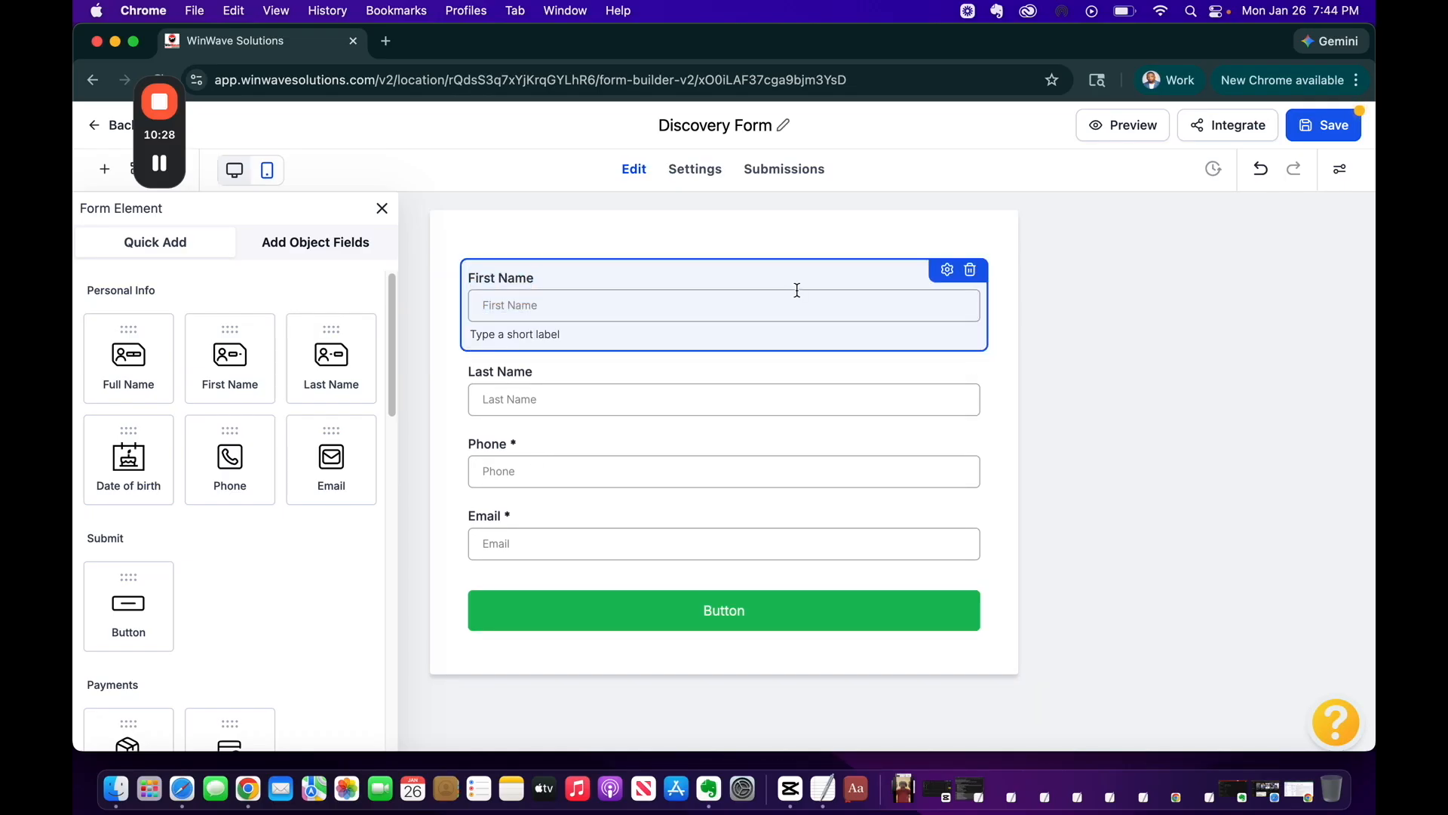
{"action": "left_click", "coordinate": [947, 270]}
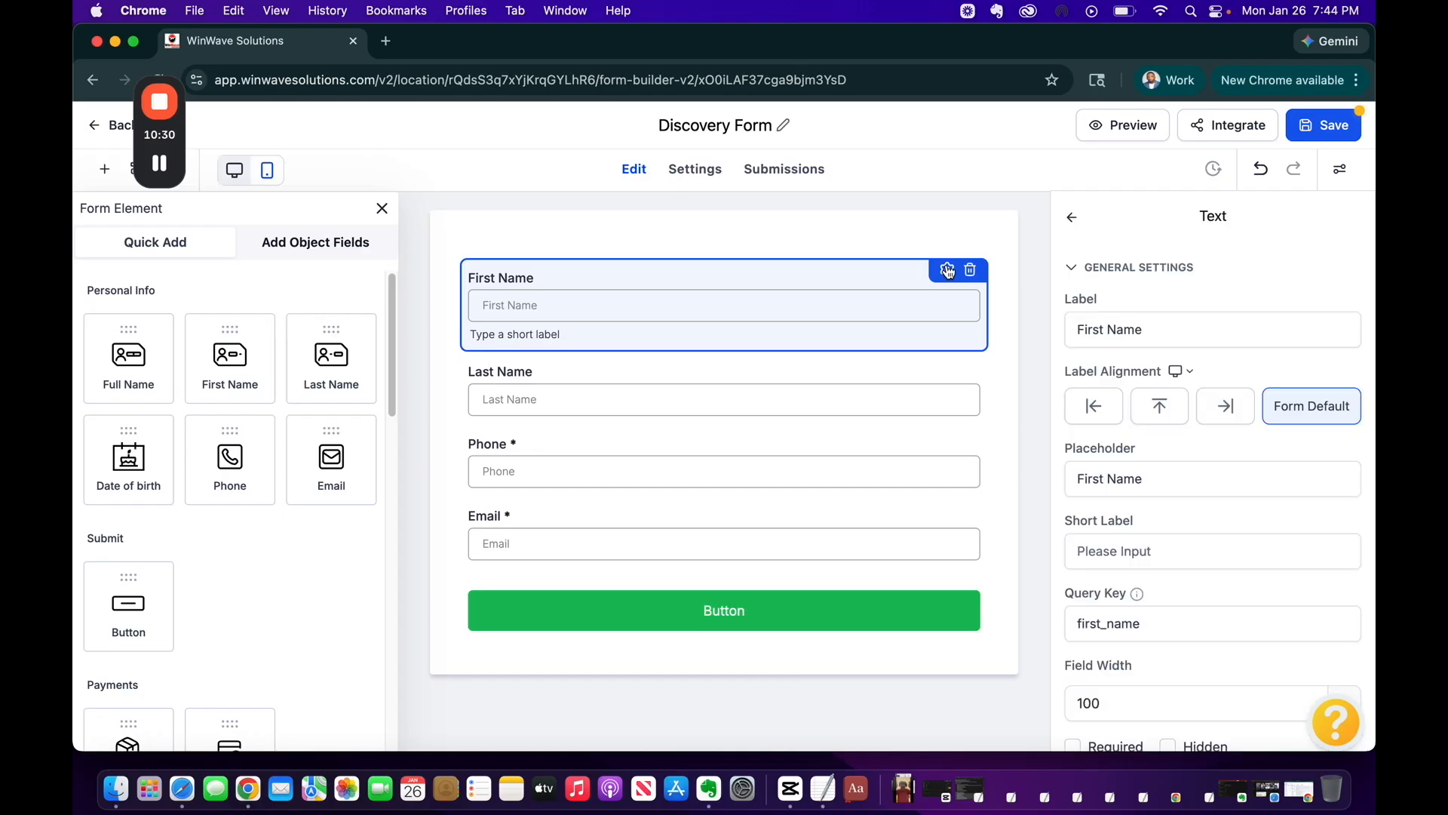
{"action": "scroll", "coordinate": [1164, 408], "scroll_direction": "down", "scroll_amount": 2}
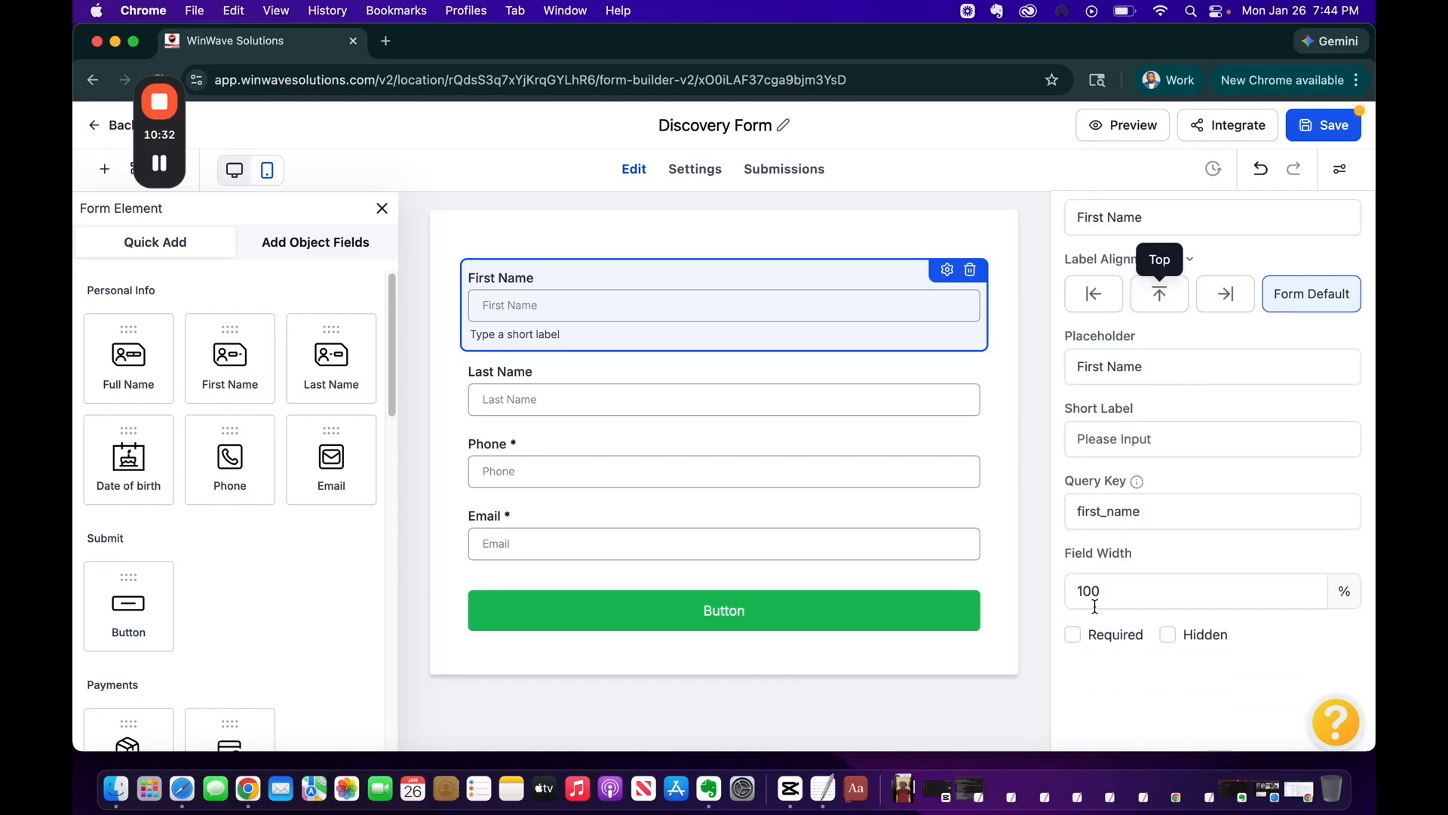
{"action": "left_click", "coordinate": [1073, 639]}
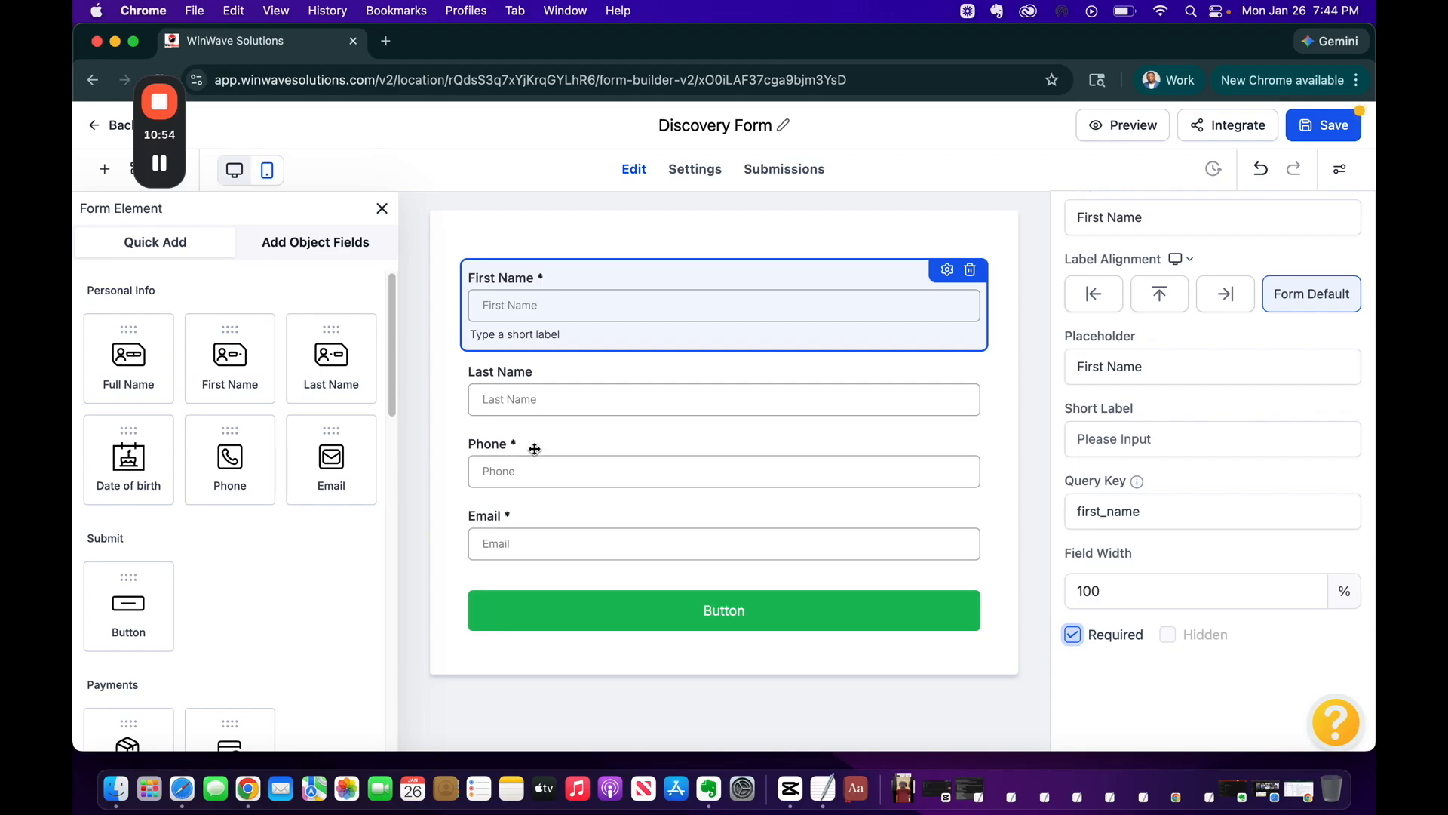
Make the Phone field optional by unticking Required
{"action": "left_click", "coordinate": [534, 450]}
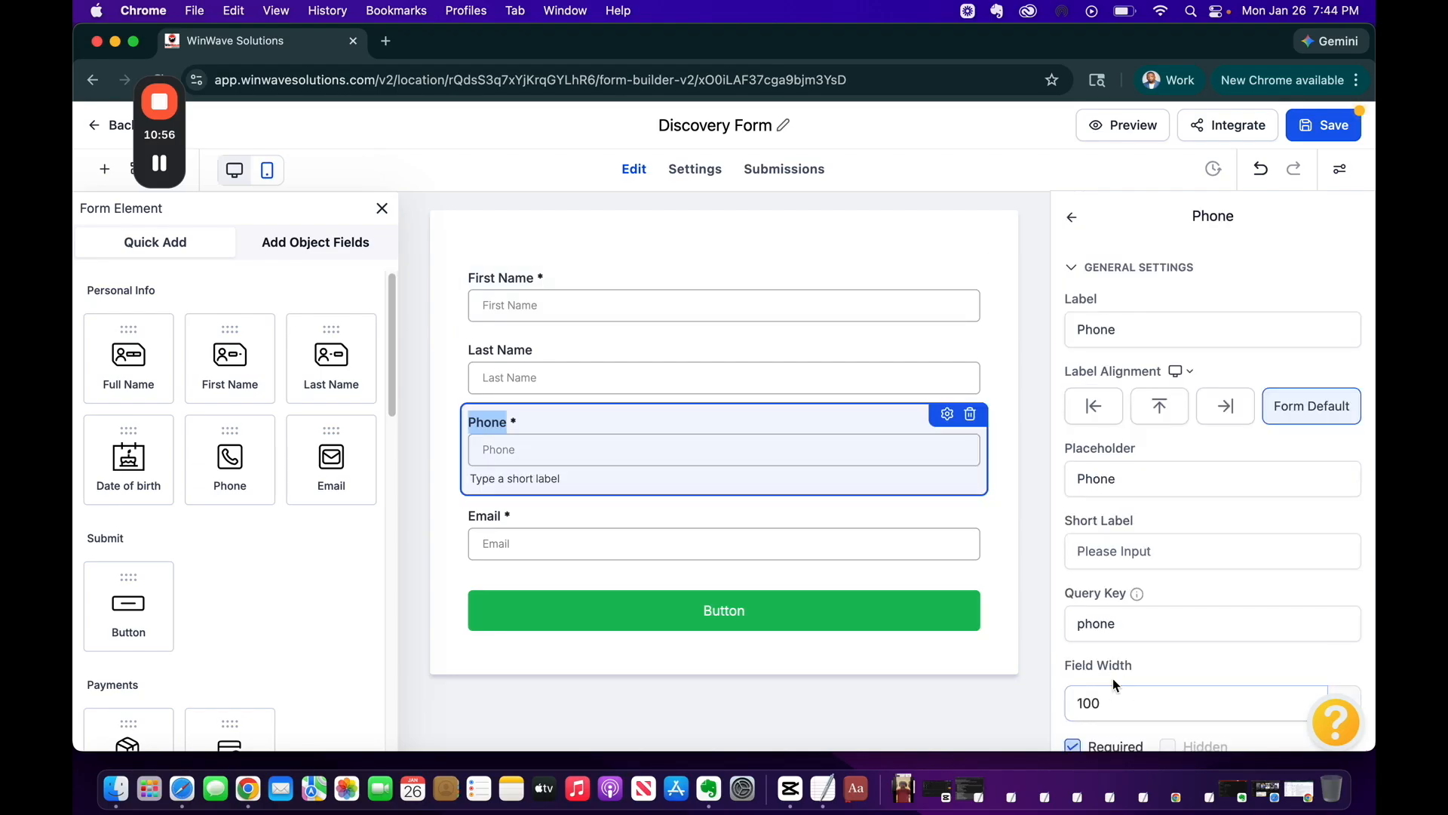
{"action": "scroll", "coordinate": [1112, 677], "scroll_direction": "down", "scroll_amount": 2}
{"action": "left_click", "coordinate": [1072, 654]}
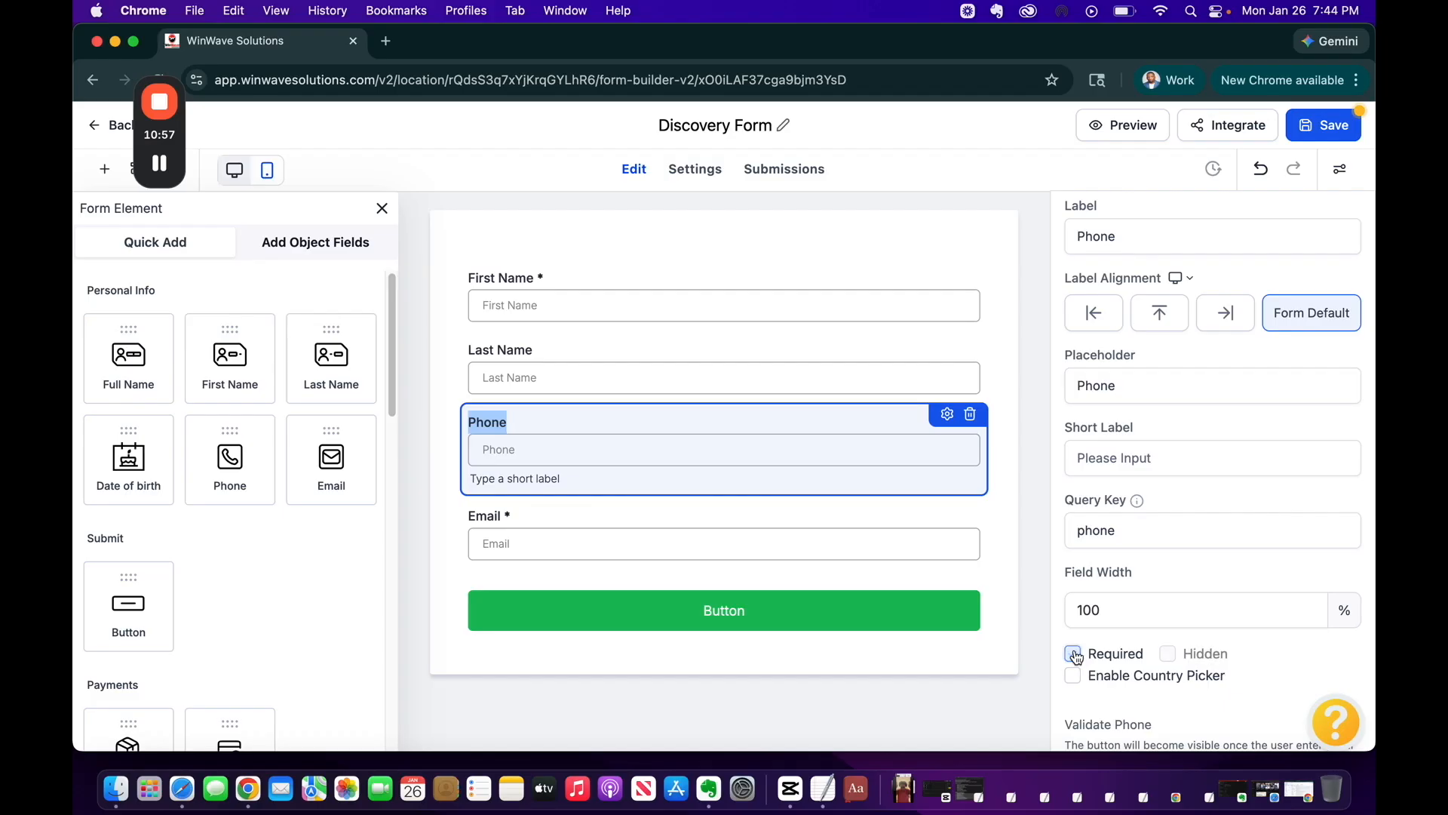
{"action": "left_click", "coordinate": [1024, 469]}
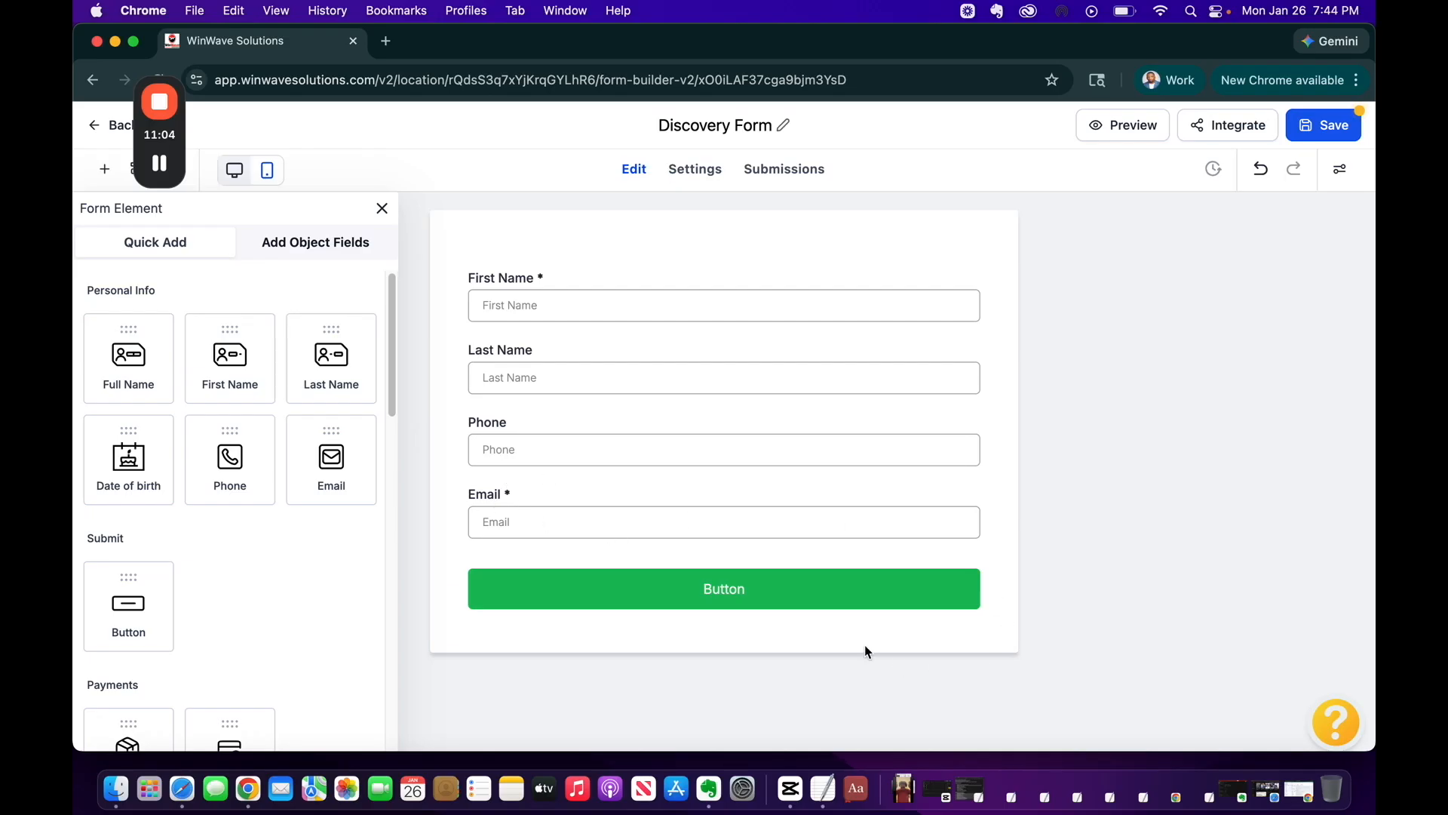
Change the form button's label to SUBMIT
{"action": "left_click", "coordinate": [750, 608]}
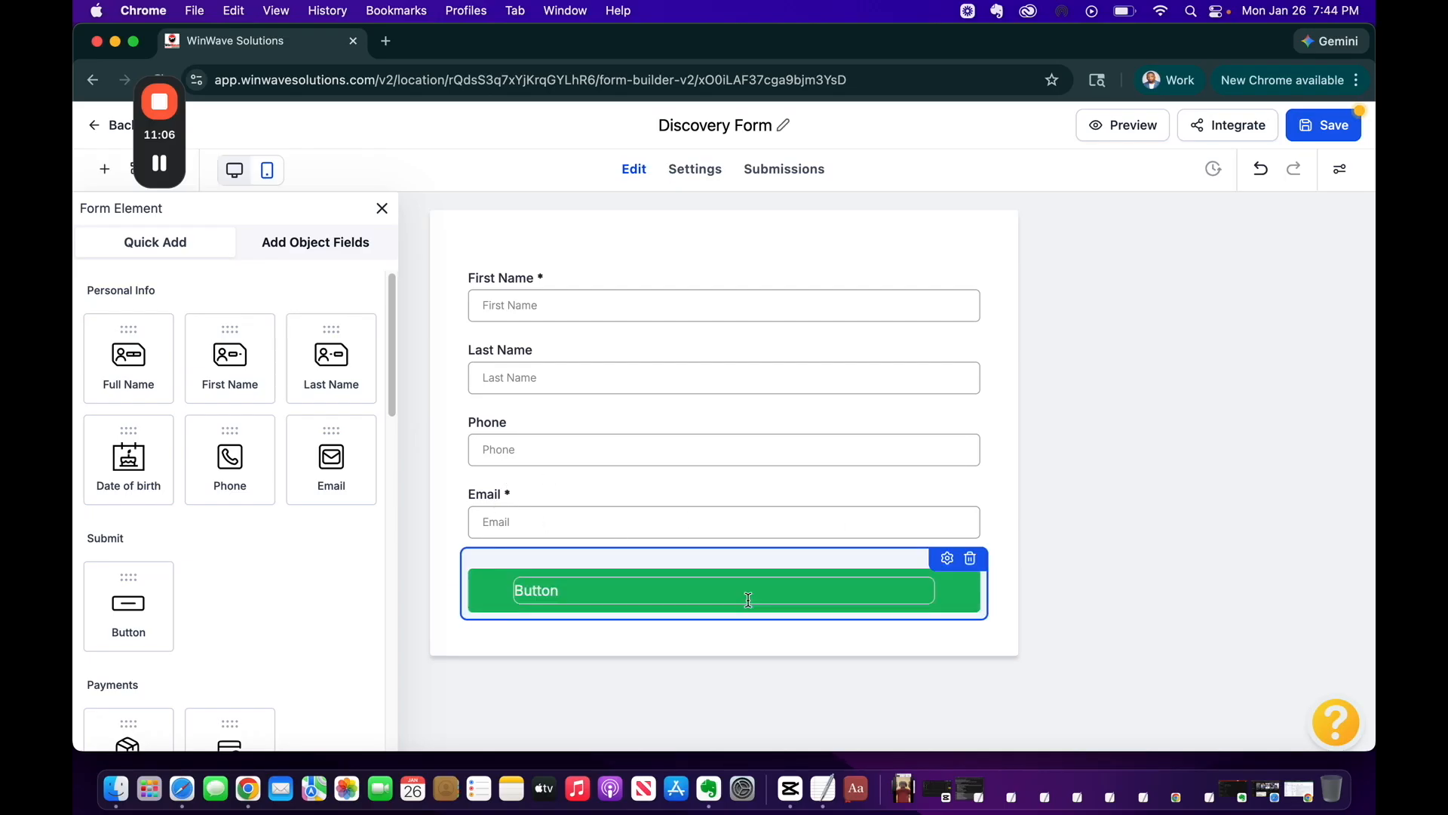
{"action": "left_click", "coordinate": [947, 557]}
{"action": "double_click", "coordinate": [1112, 545]}
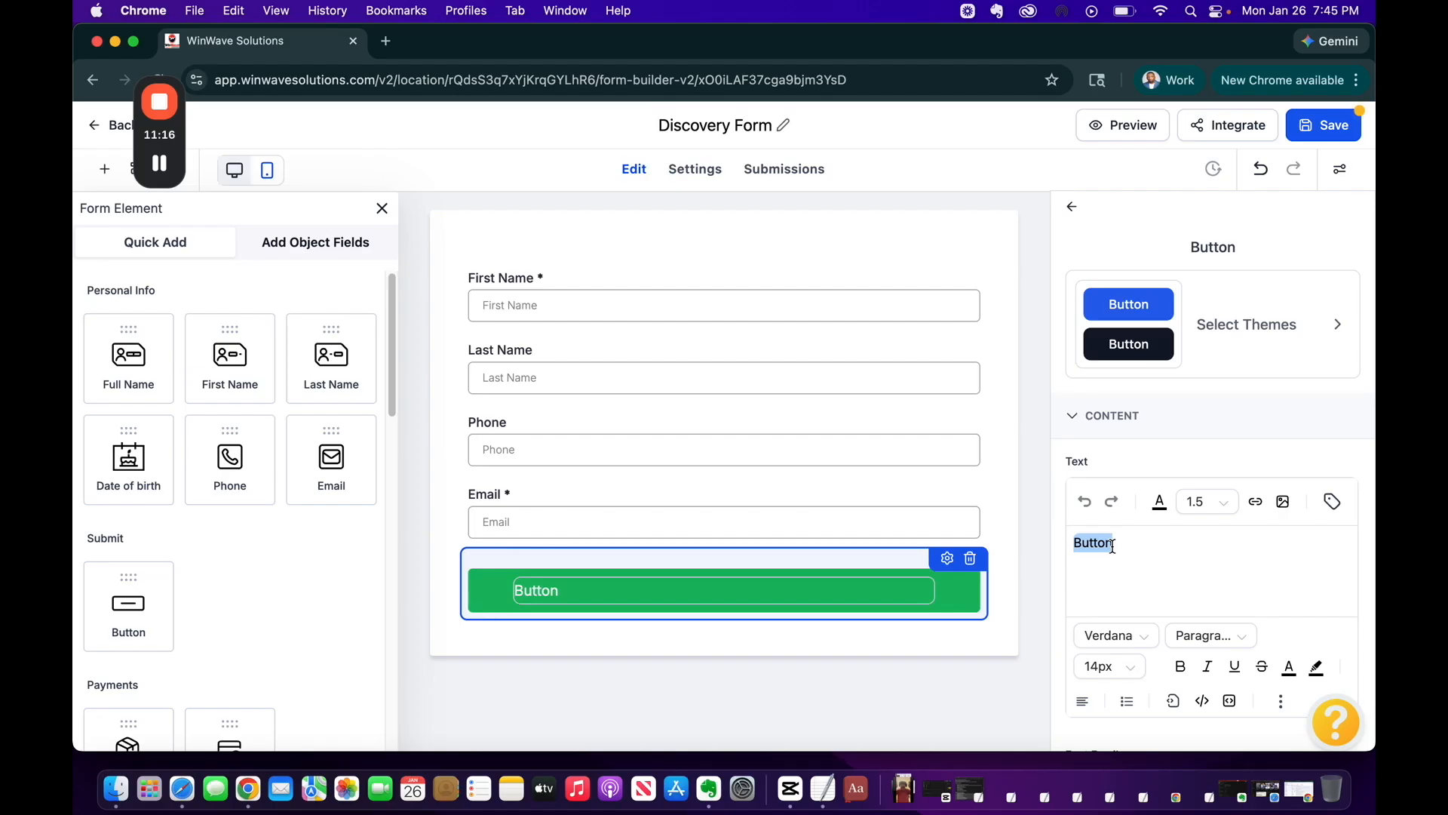
{"action": "type", "text": "SUBMIT"}
{"action": "left_click", "coordinate": [1041, 420]}
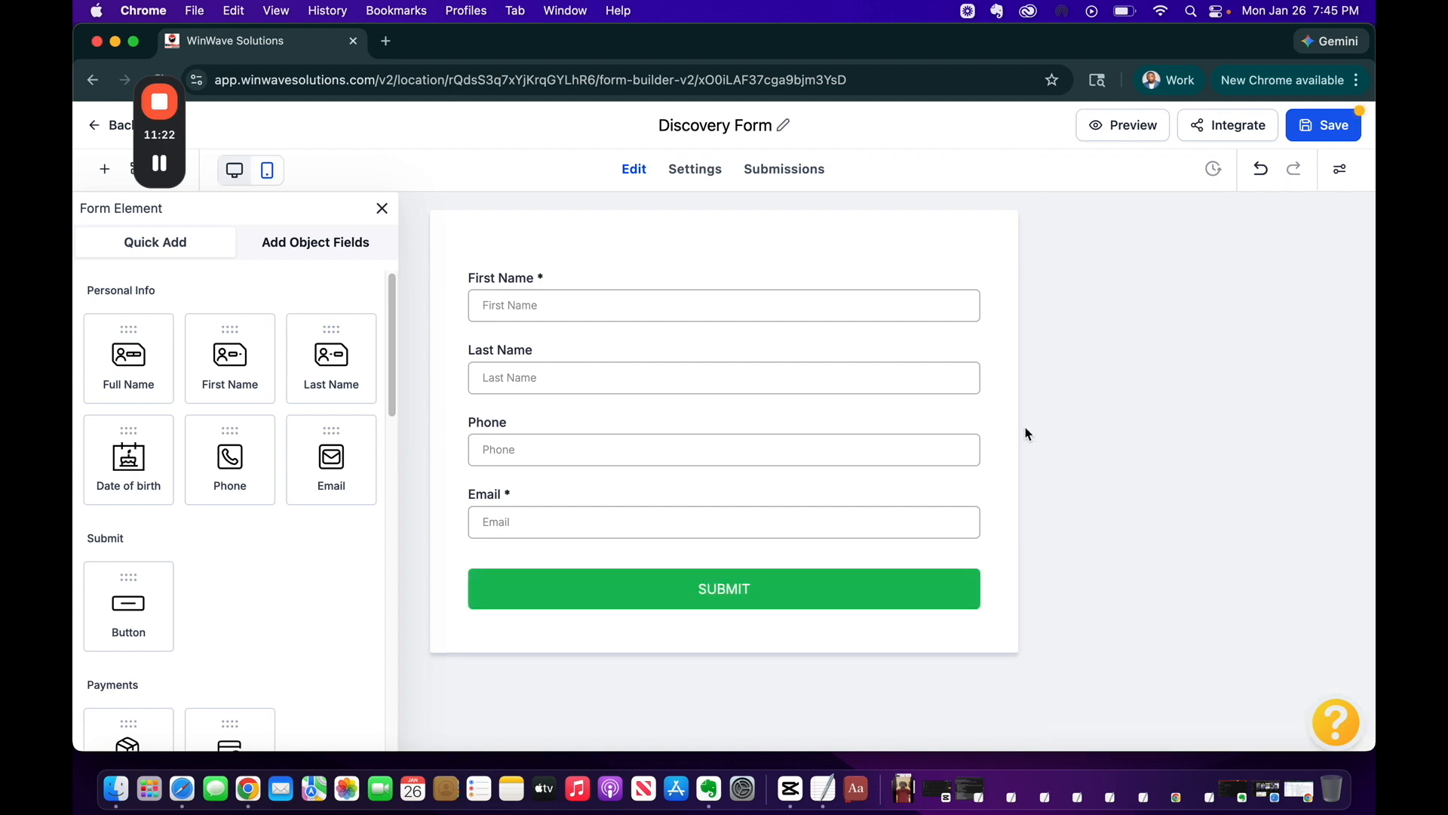
Set the SUBMIT button background to blue (#1839BDFF) and save the form
{"action": "left_click", "coordinate": [775, 590]}
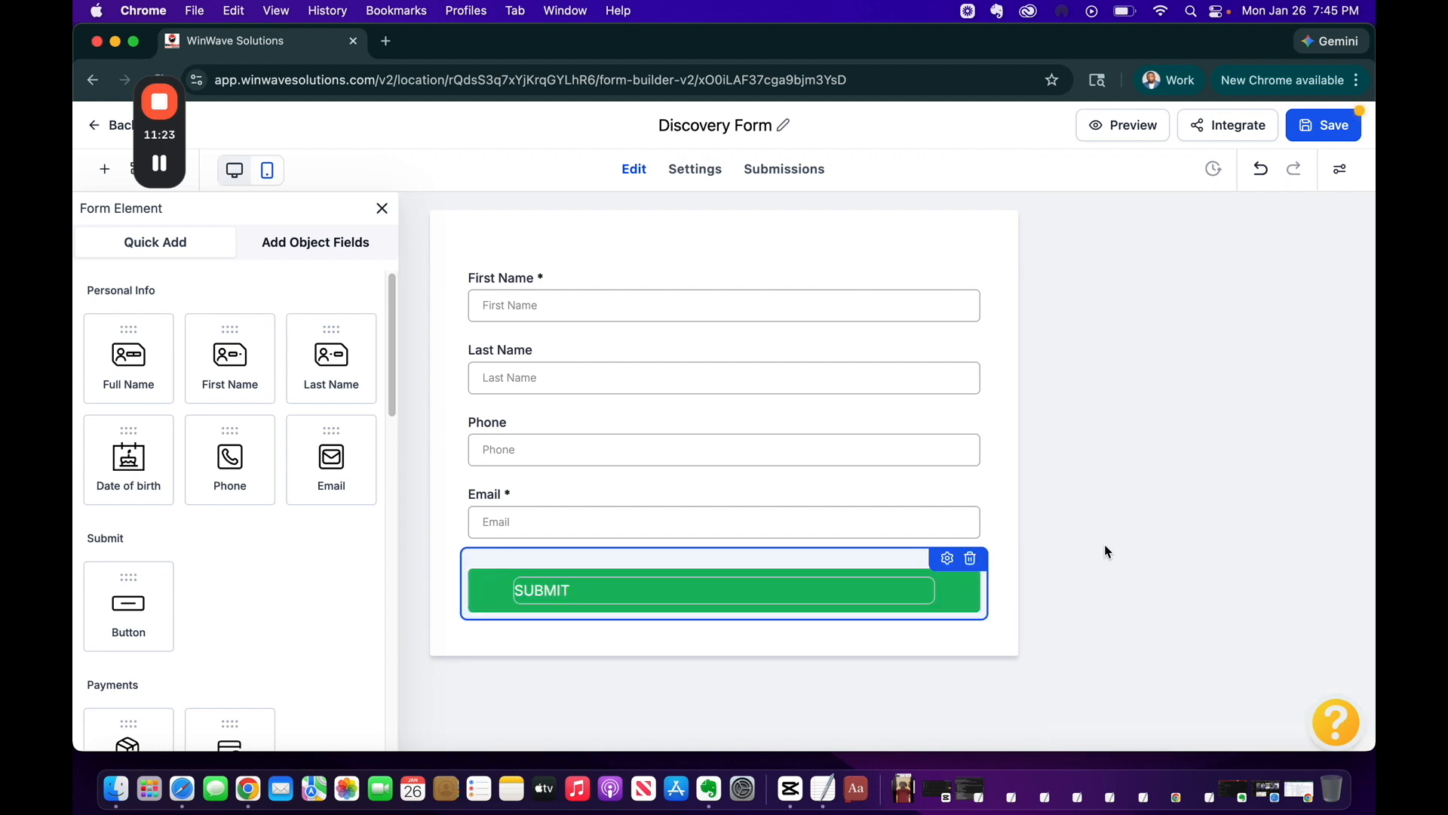
{"action": "left_click", "coordinate": [946, 558]}
{"action": "scroll", "coordinate": [1256, 520], "scroll_direction": "down", "scroll_amount": 5}
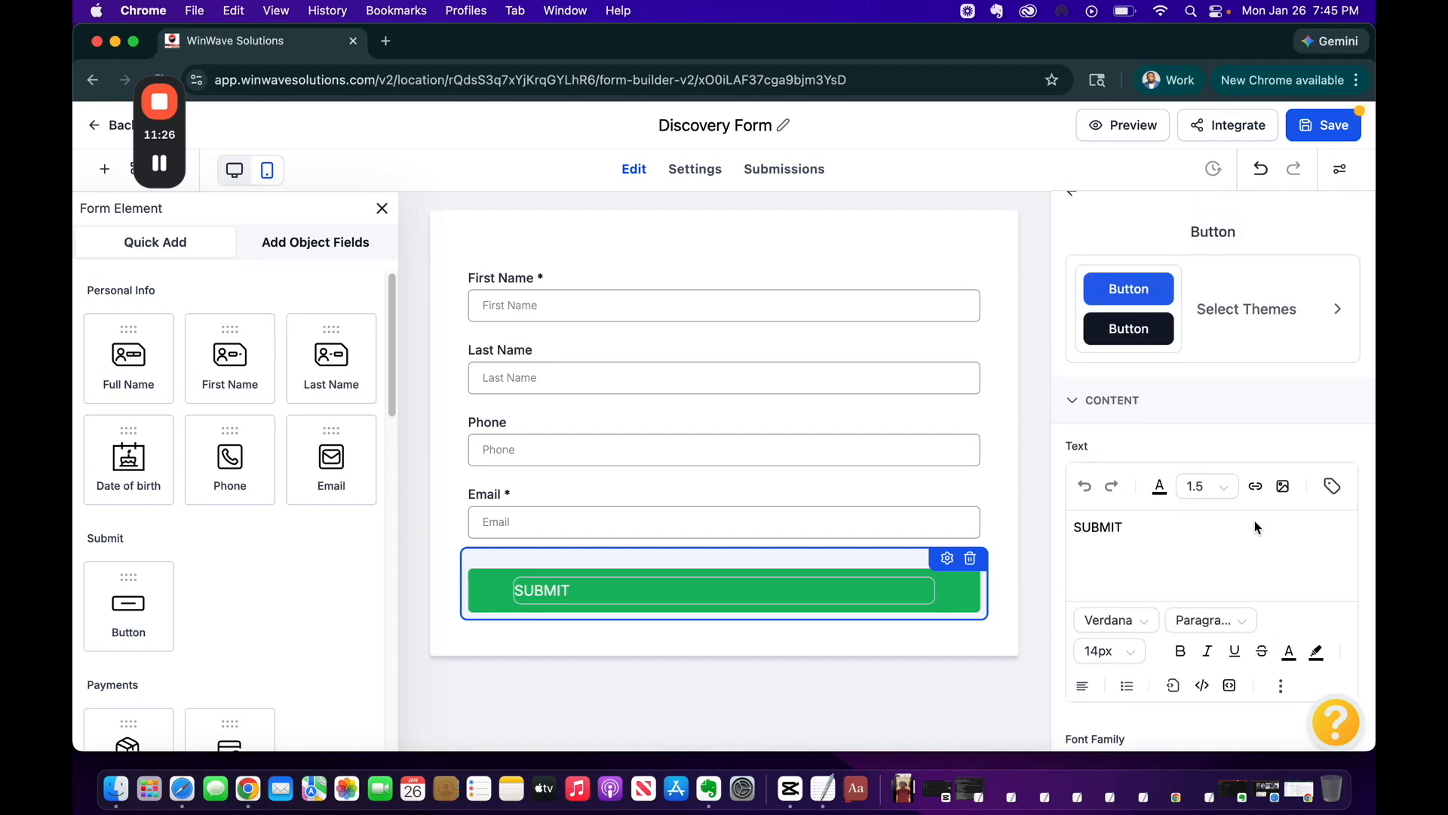
{"action": "scroll", "coordinate": [1255, 521], "scroll_direction": "down", "scroll_amount": 5}
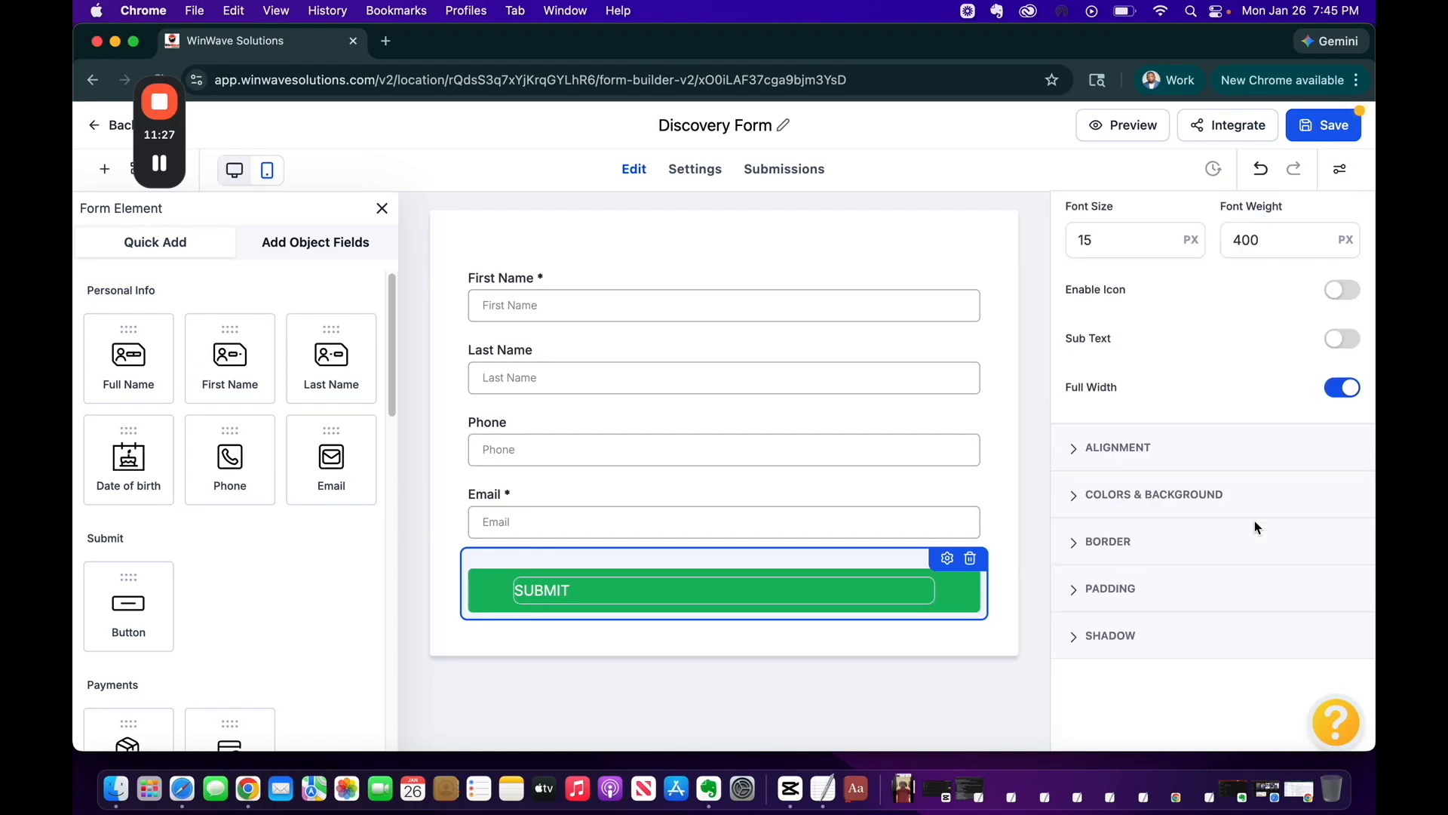
{"action": "left_click", "coordinate": [1162, 498]}
{"action": "left_click", "coordinate": [1088, 407]}
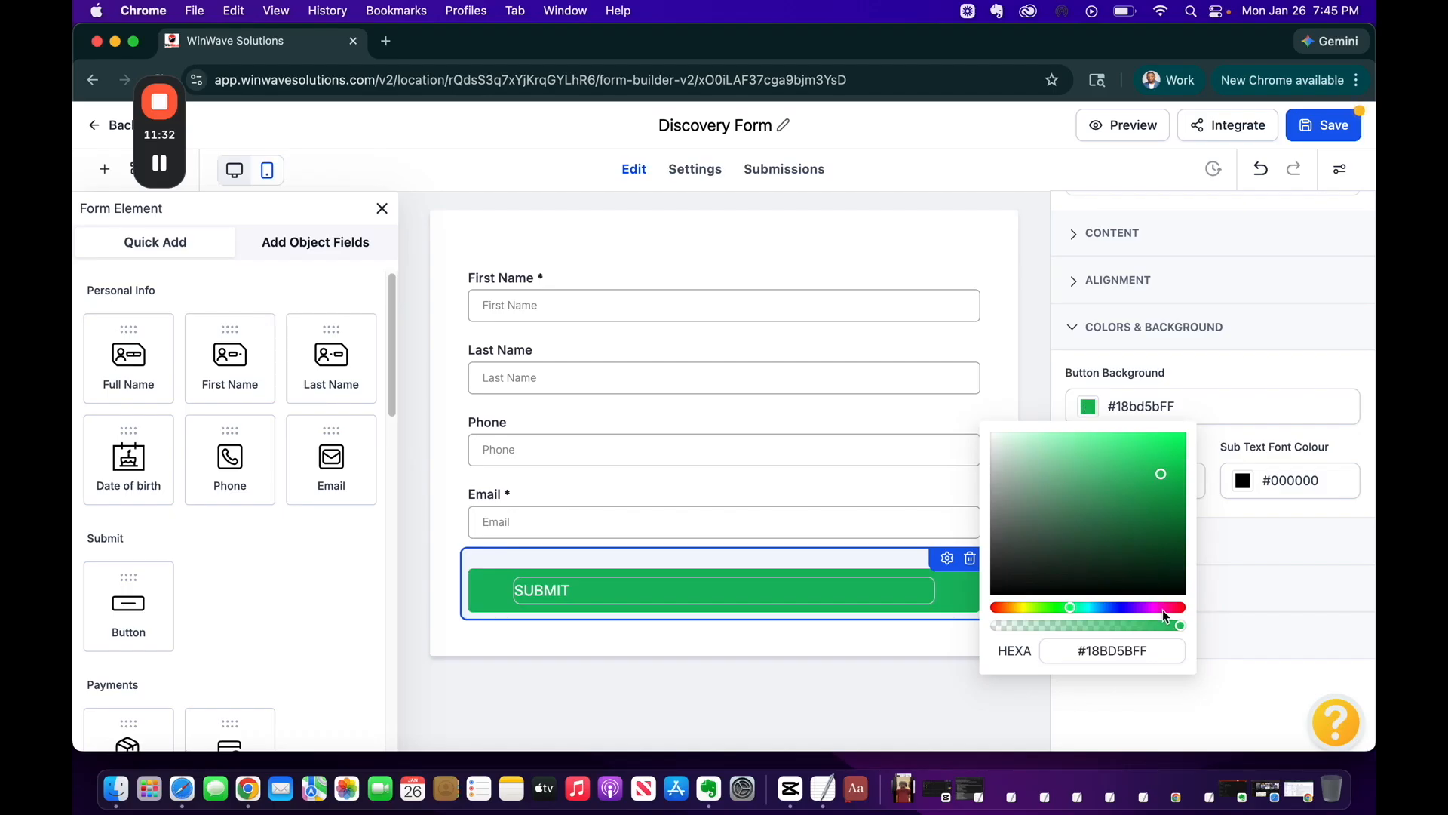
{"action": "left_click", "coordinate": [1125, 607]}
{"action": "mouse_move", "coordinate": [1124, 607]}
{"action": "left_mouse_down"}
{"action": "mouse_move", "coordinate": [1096, 607]}
{"action": "mouse_move", "coordinate": [1114, 608]}
{"action": "left_mouse_up"}
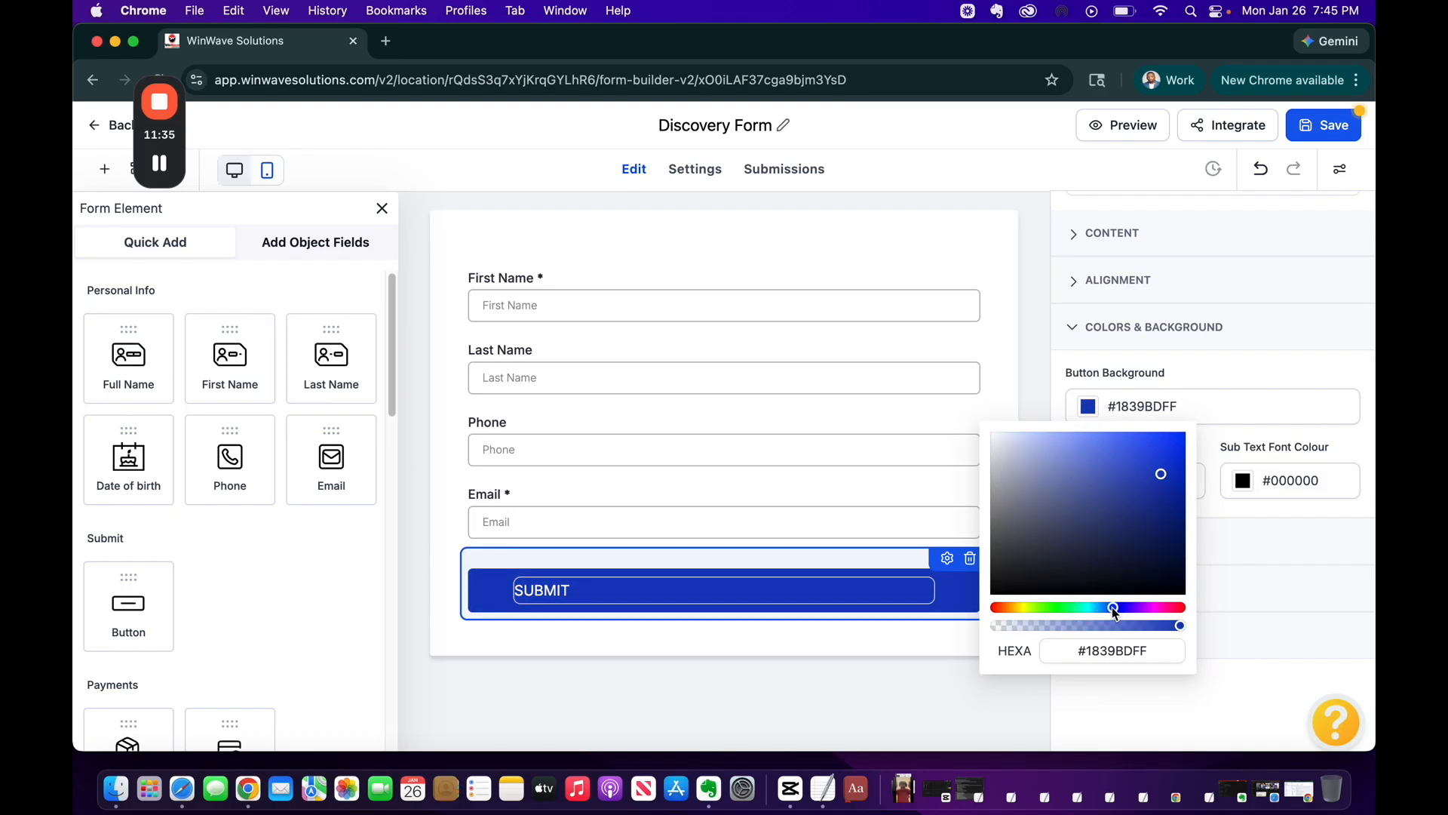
{"action": "left_click", "coordinate": [1227, 552]}
{"action": "left_click", "coordinate": [1010, 676]}
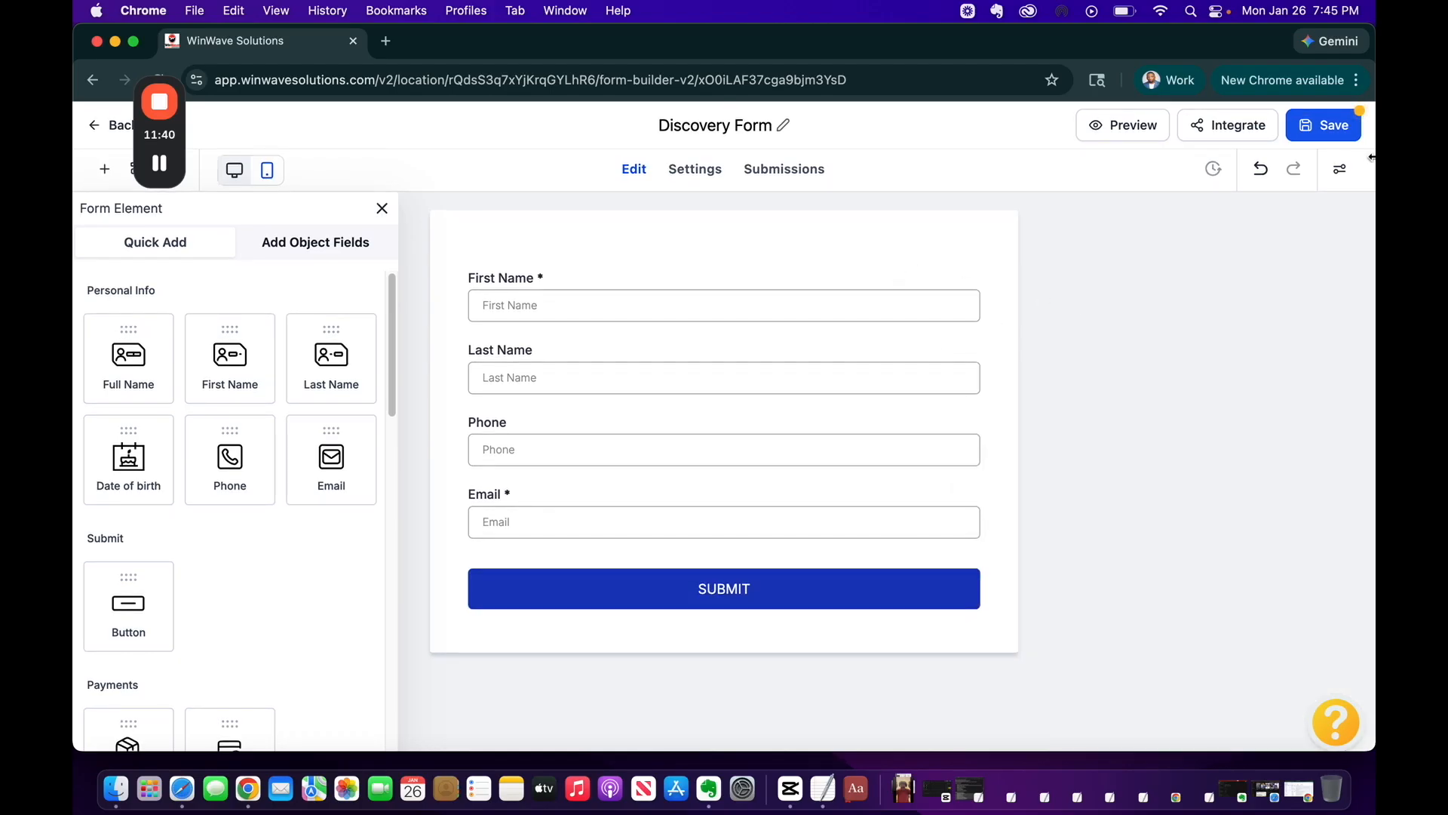
{"action": "left_click", "coordinate": [1332, 126]}
Return from the builder to the Forms list showing Discovery Form, then open Automation
{"action": "scroll", "coordinate": [240, 489], "scroll_direction": "down", "scroll_amount": 5}
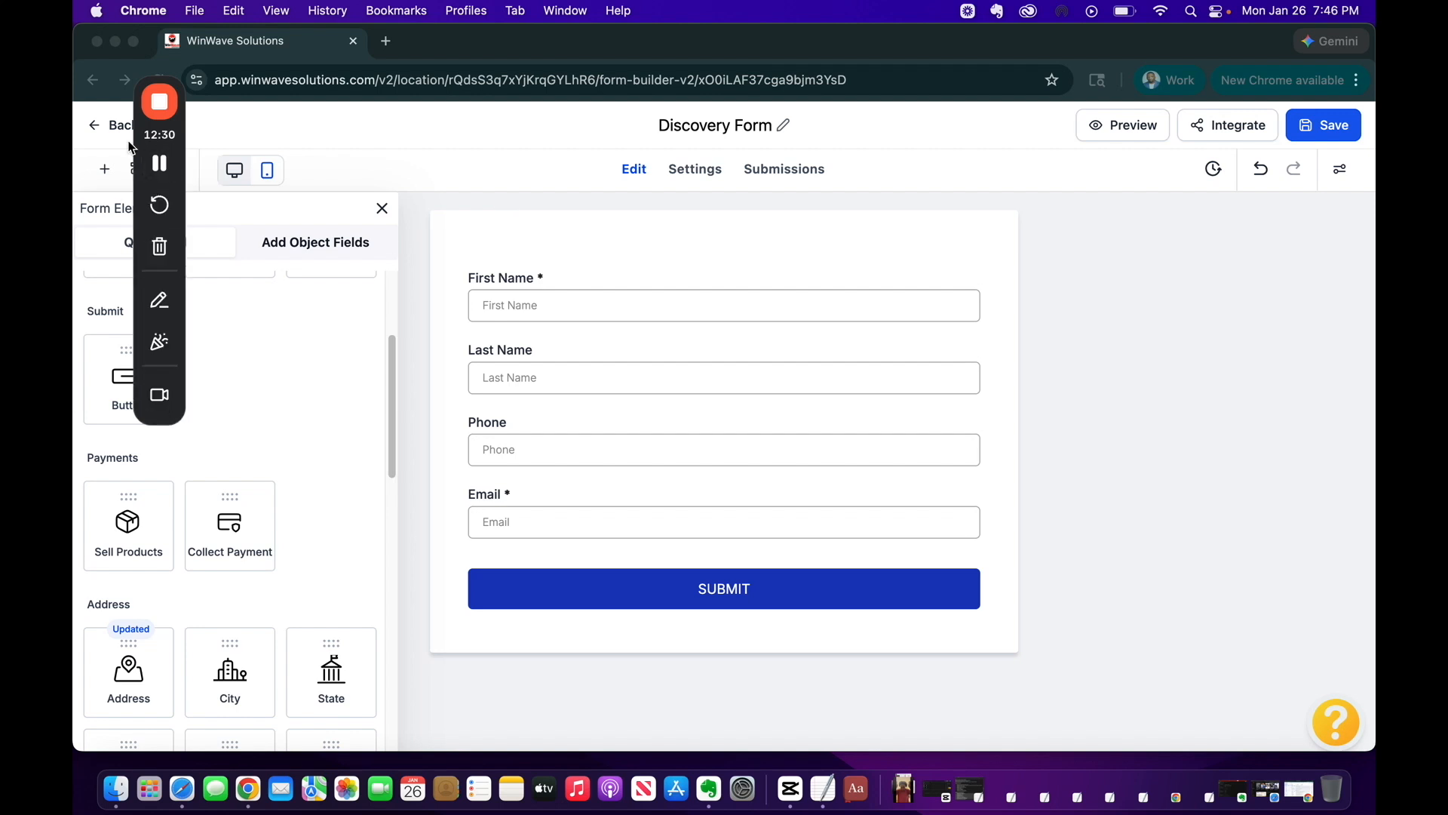
{"action": "left_click", "coordinate": [100, 128]}
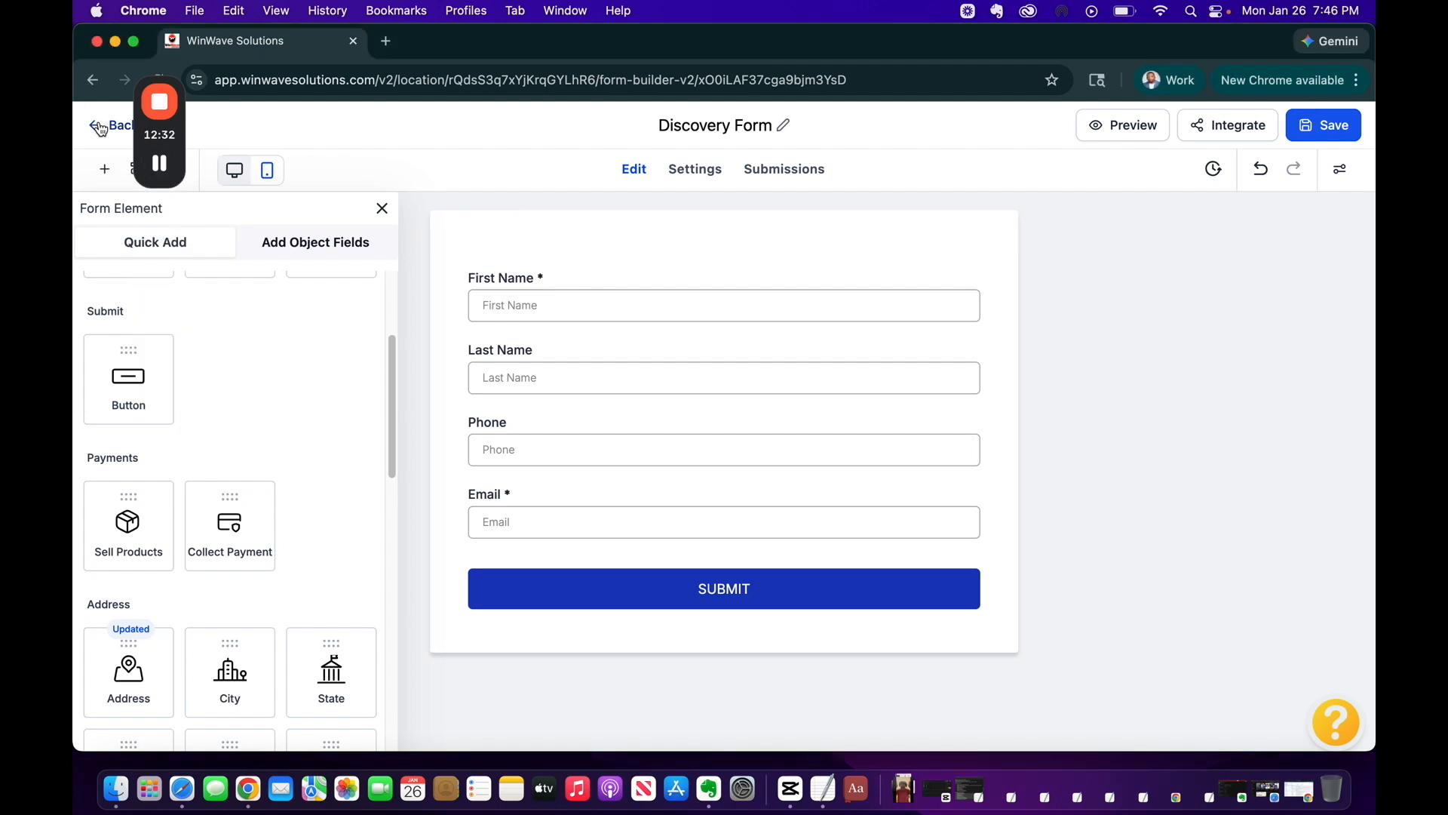
{"action": "left_click", "coordinate": [100, 129]}
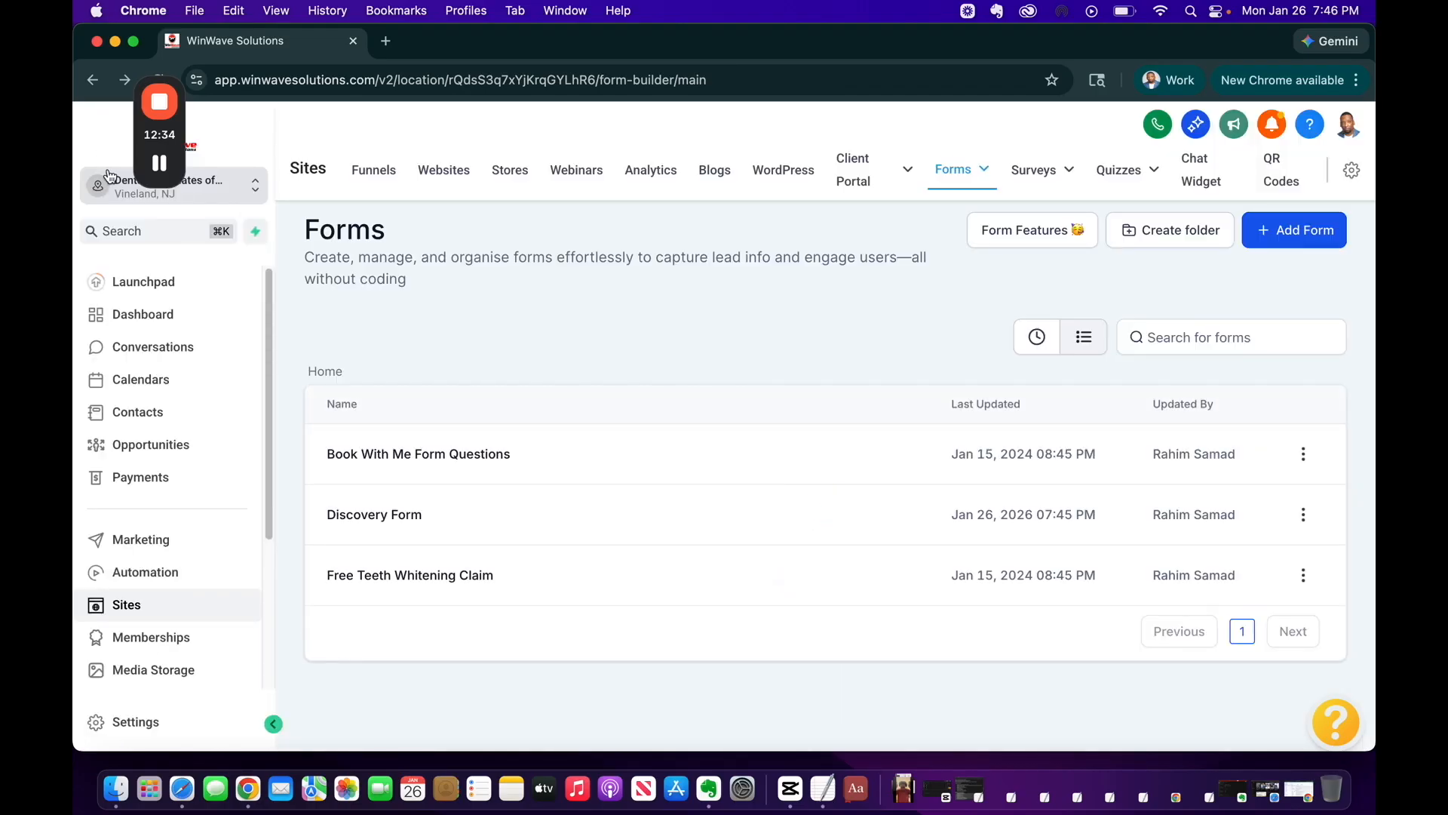
{"action": "left_click", "coordinate": [156, 575]}
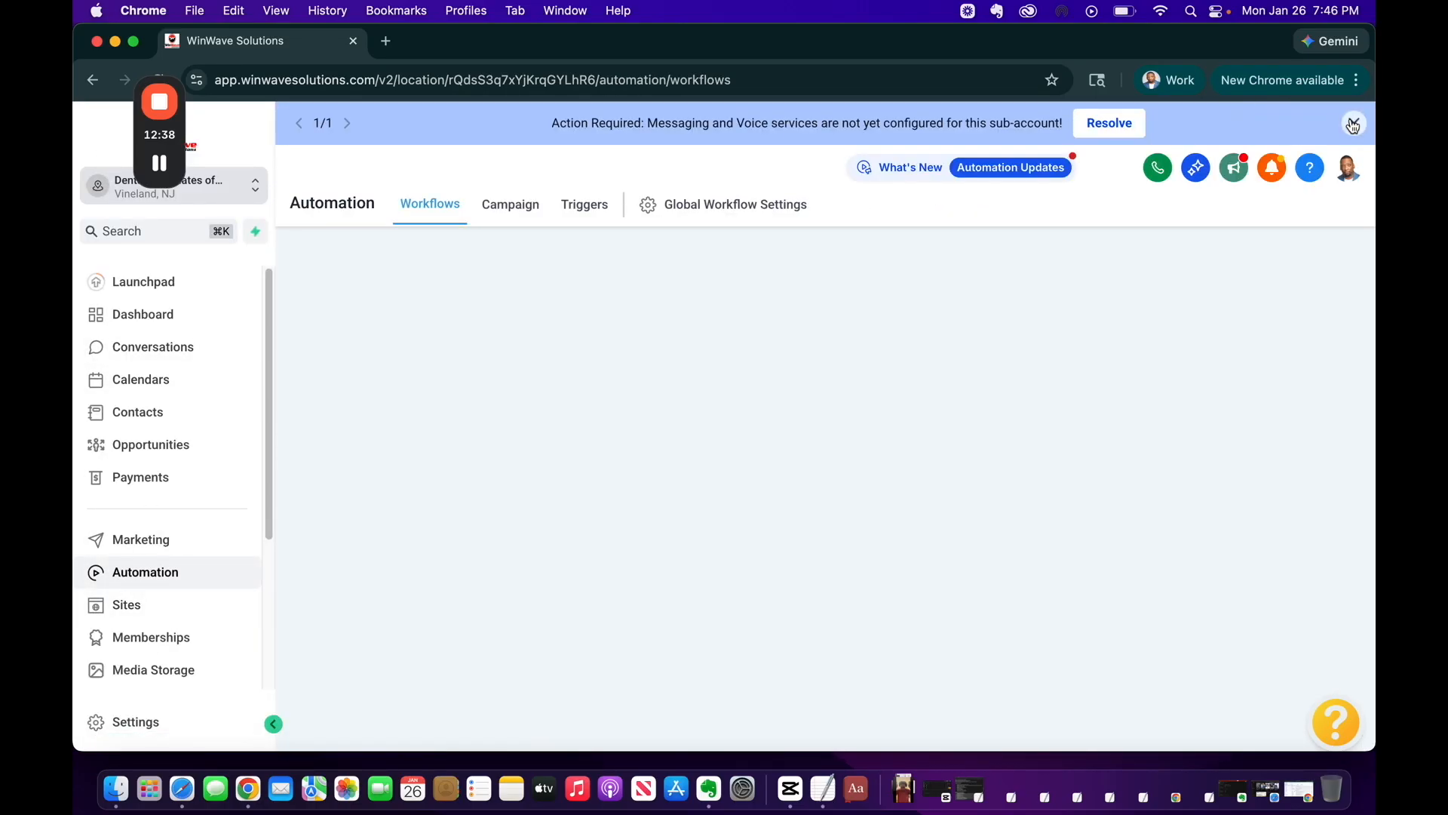
Dismiss the Action Required banner and open the Create Workflow options
{"action": "left_click", "coordinate": [1313, 113]}
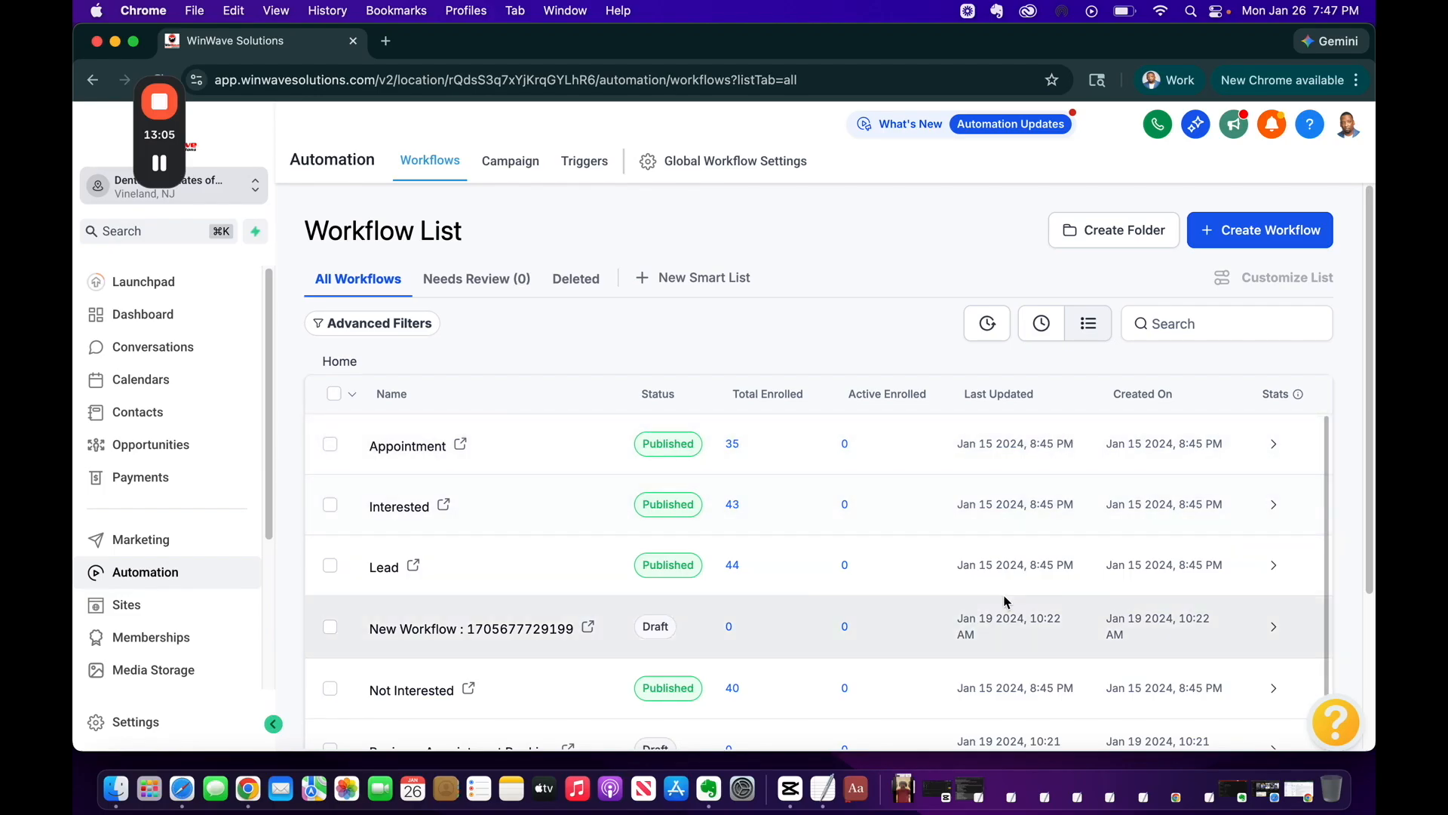
{"action": "left_click", "coordinate": [1241, 231]}
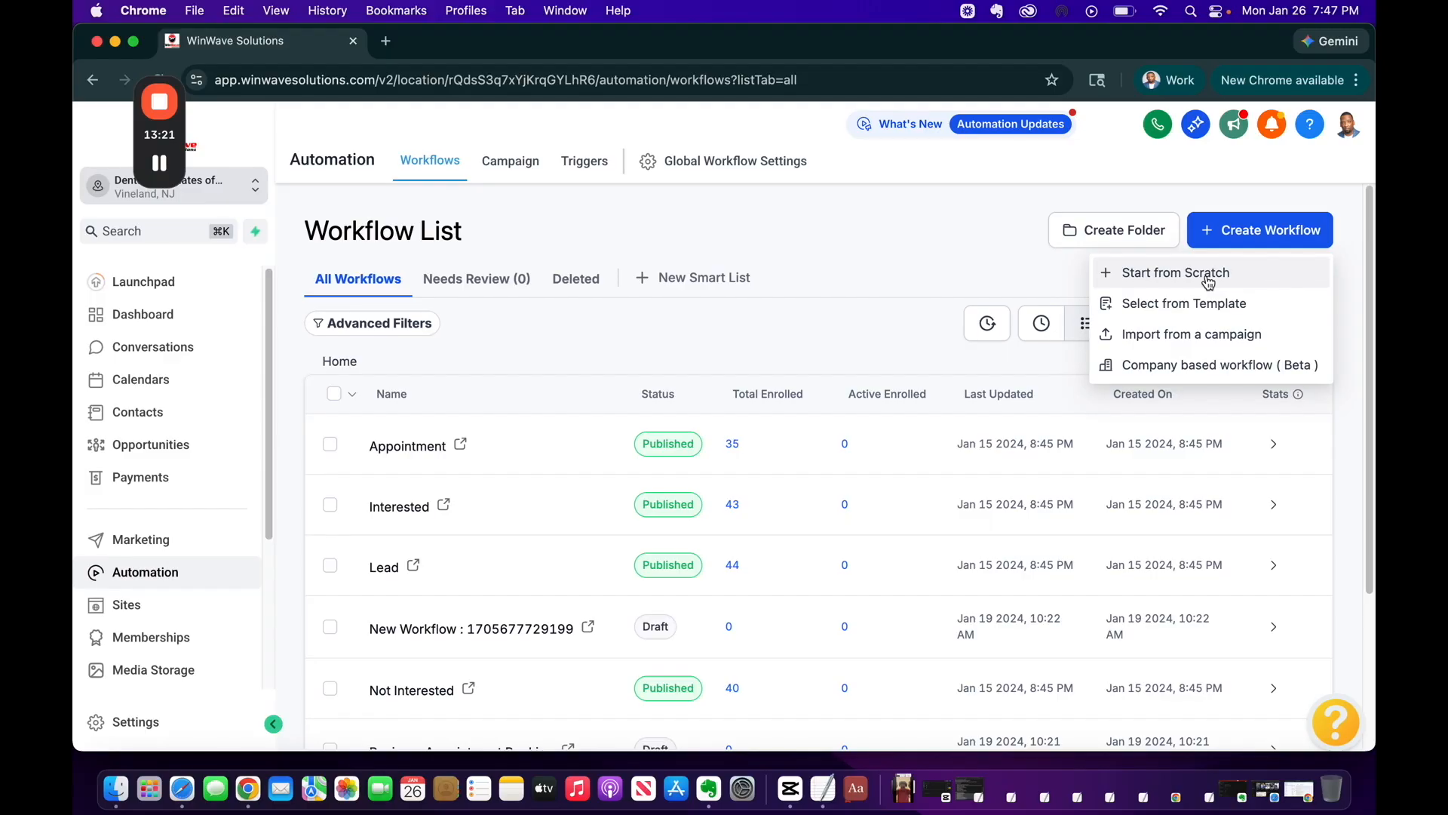
Start a workflow from scratch, enable auto save, and title it 'DISCOVERY CALL WORKFLOW'
{"action": "left_click", "coordinate": [1209, 281]}
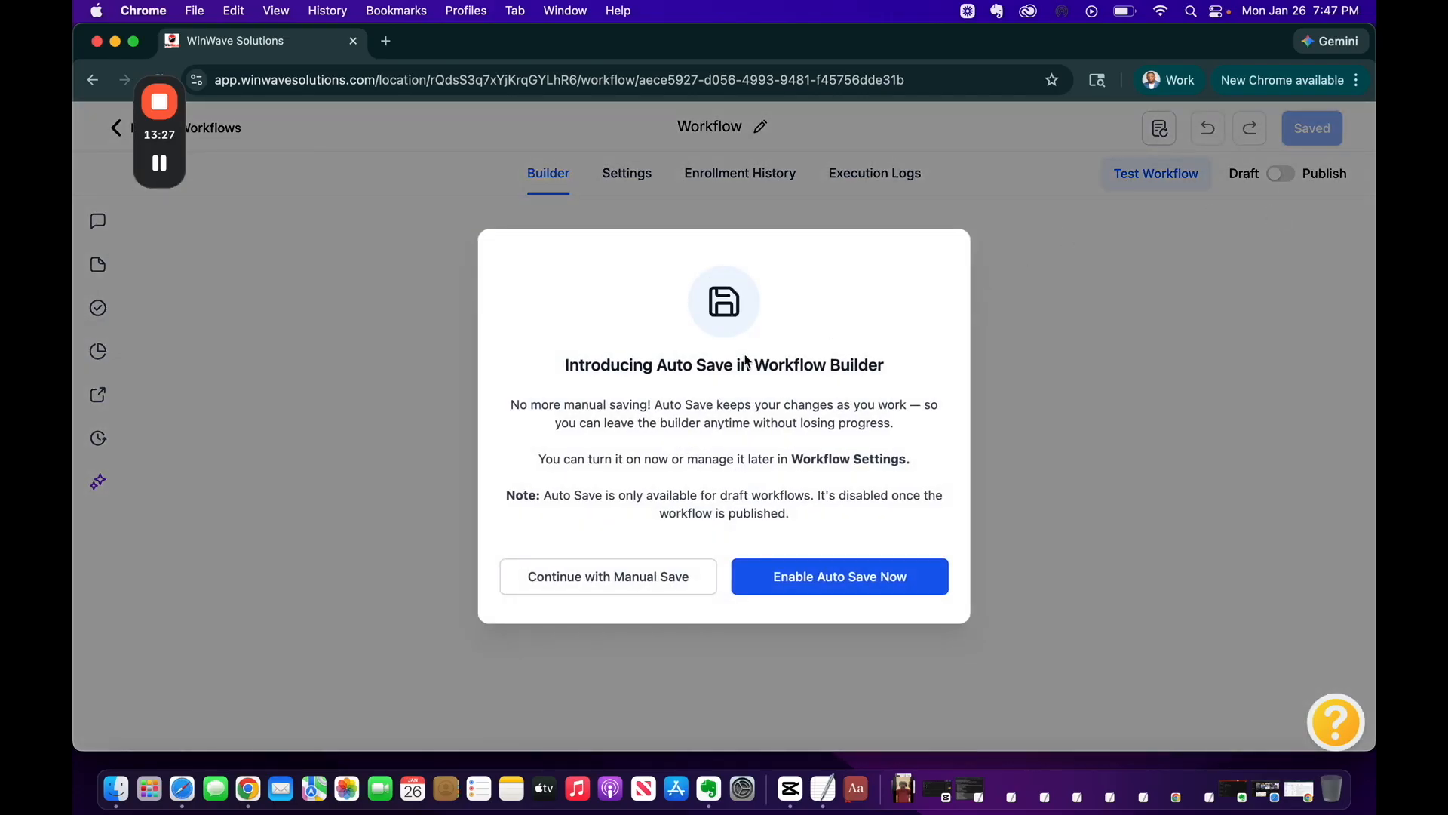
{"action": "left_click", "coordinate": [858, 588]}
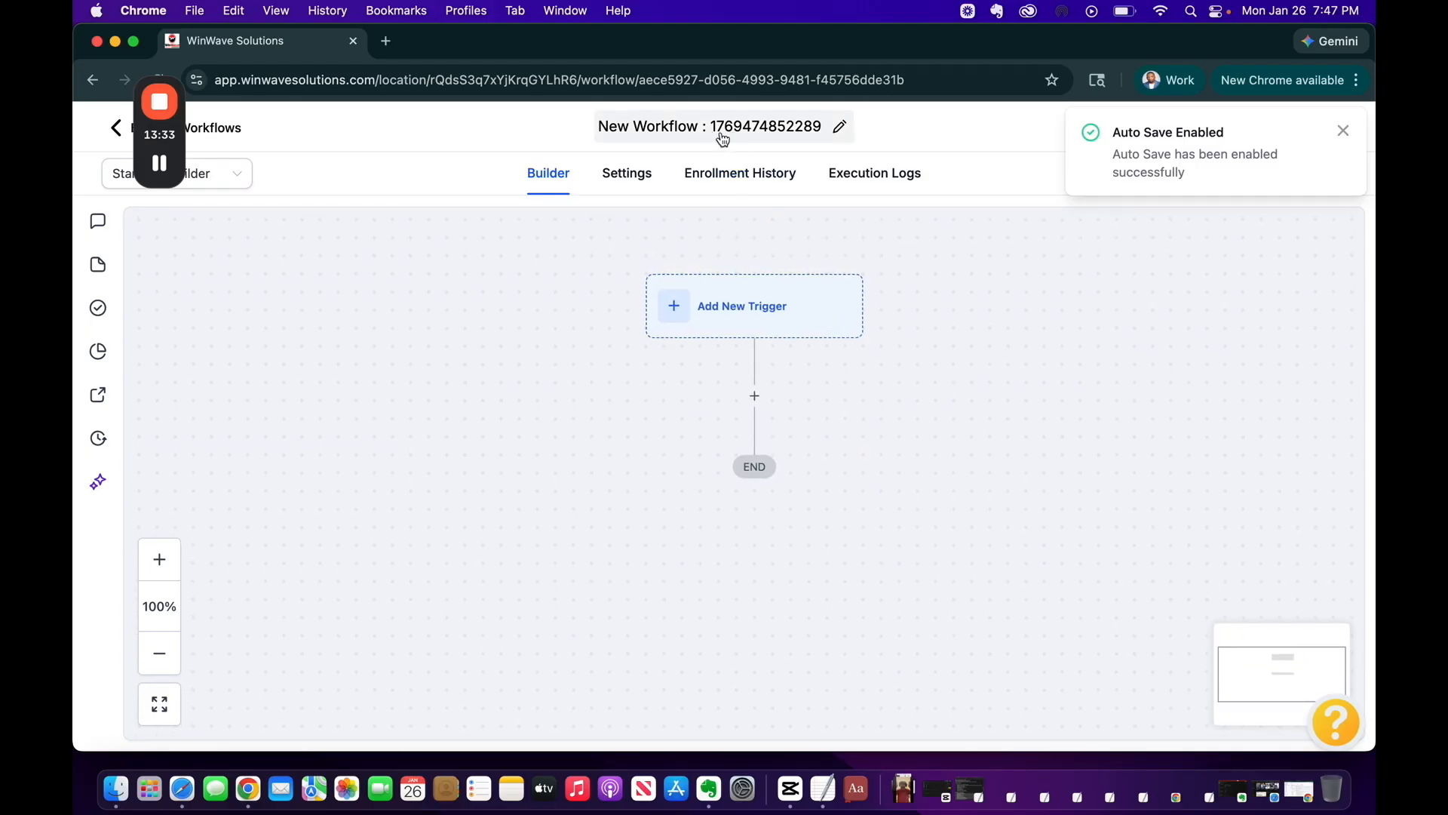
{"action": "left_click", "coordinate": [747, 128]}
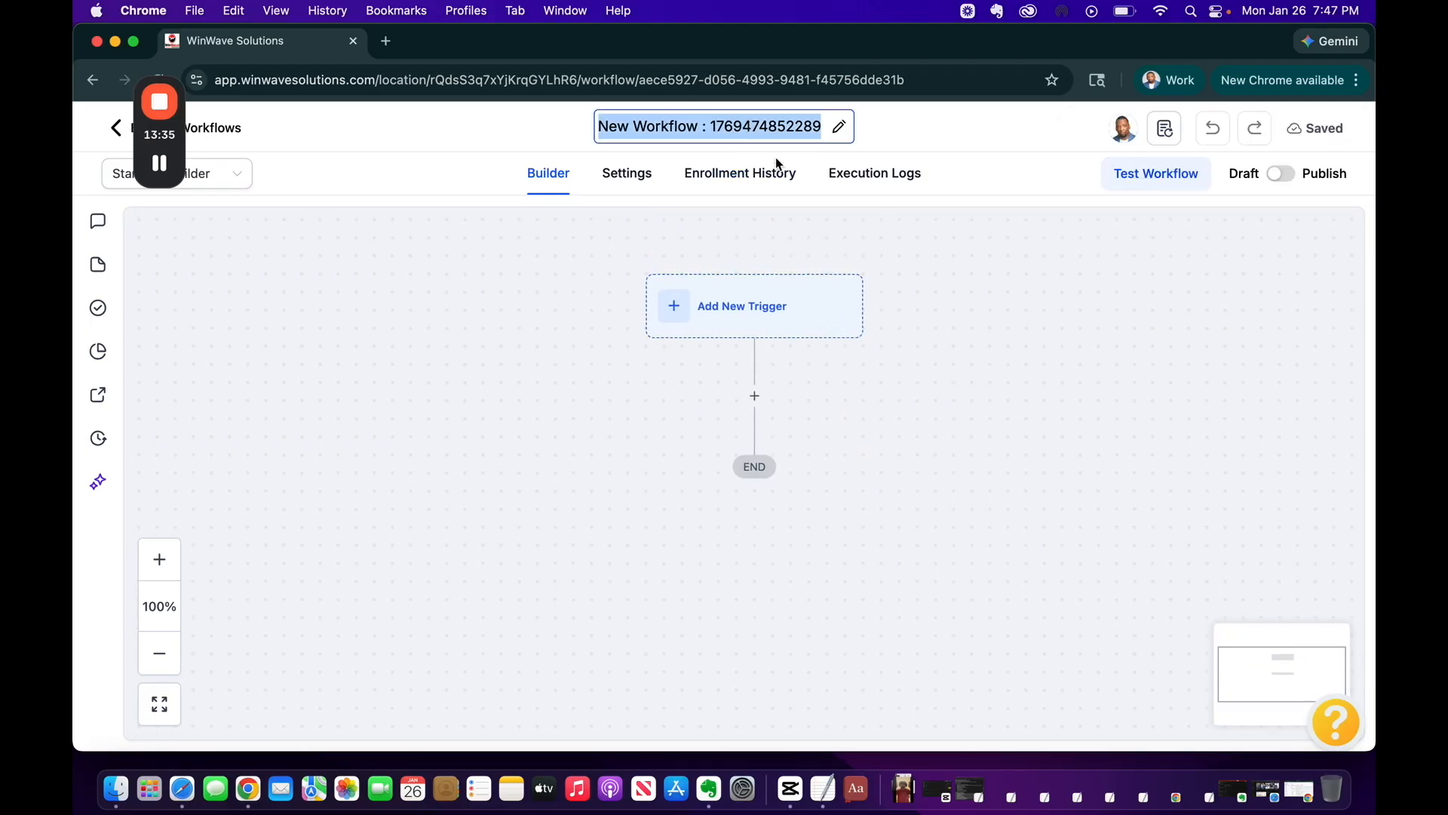
{"action": "type", "text": "D"}
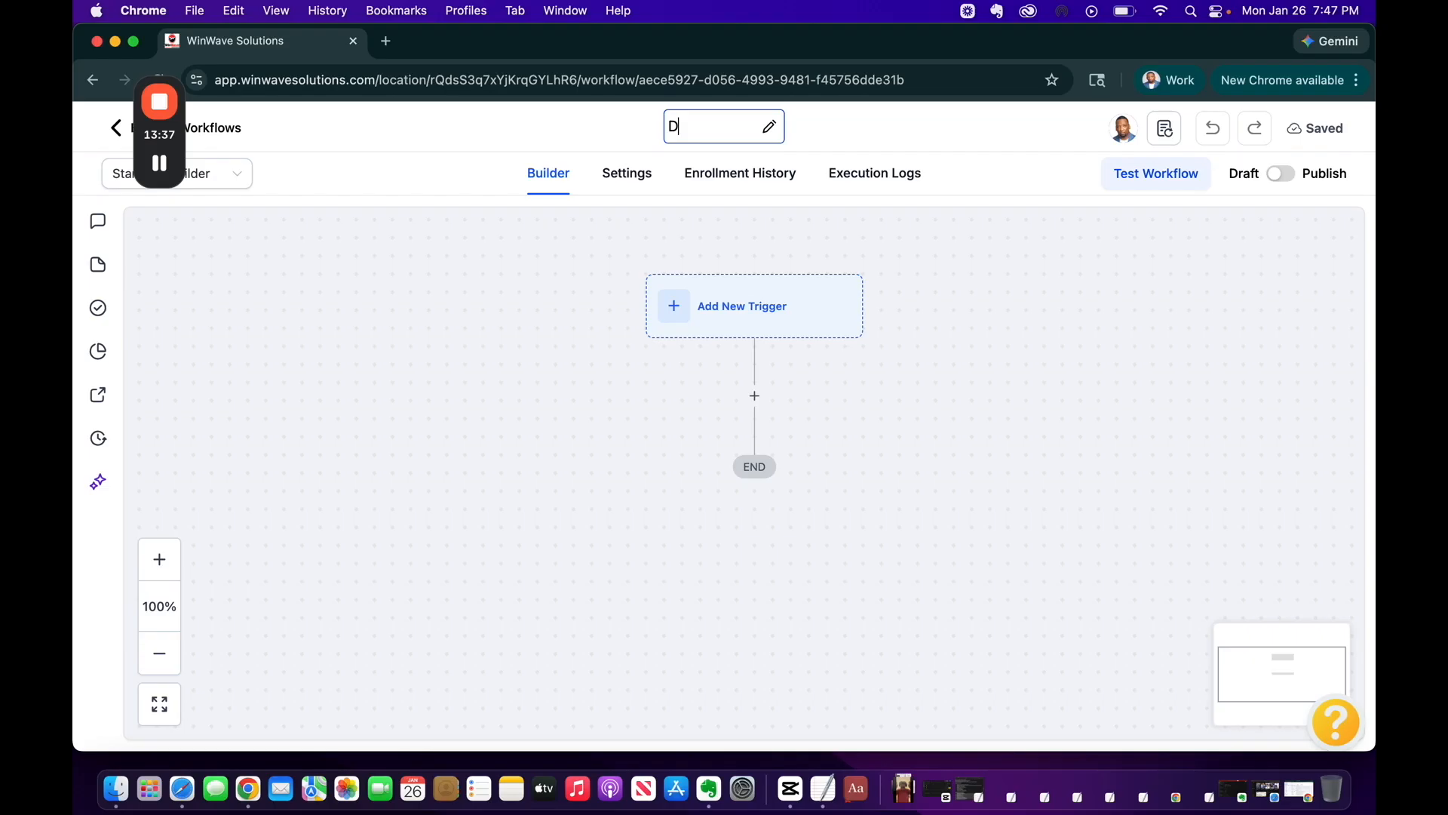
{"action": "type", "text": "ISCOVERY CA"}
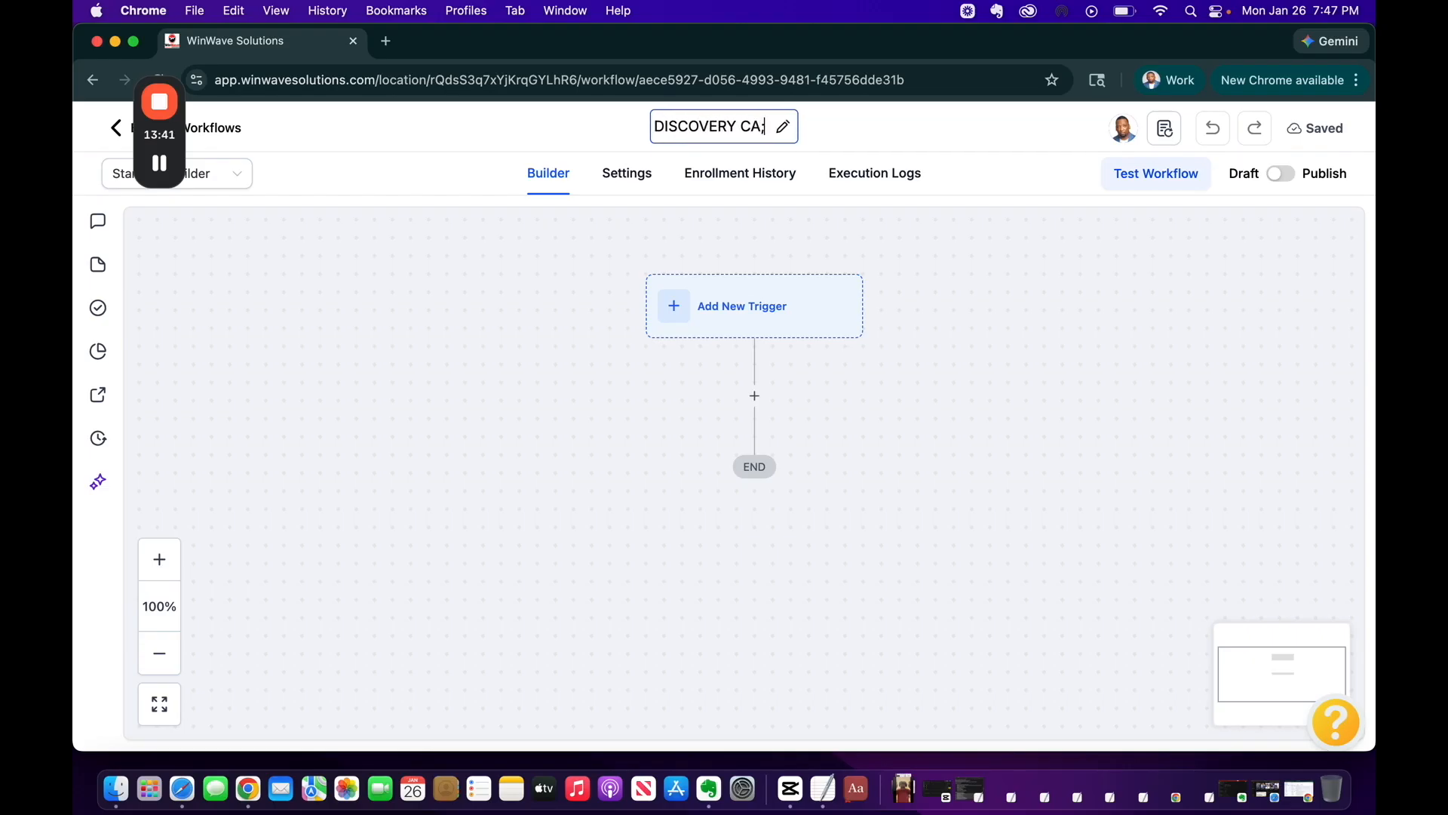
{"action": "type", "text": "LL"}
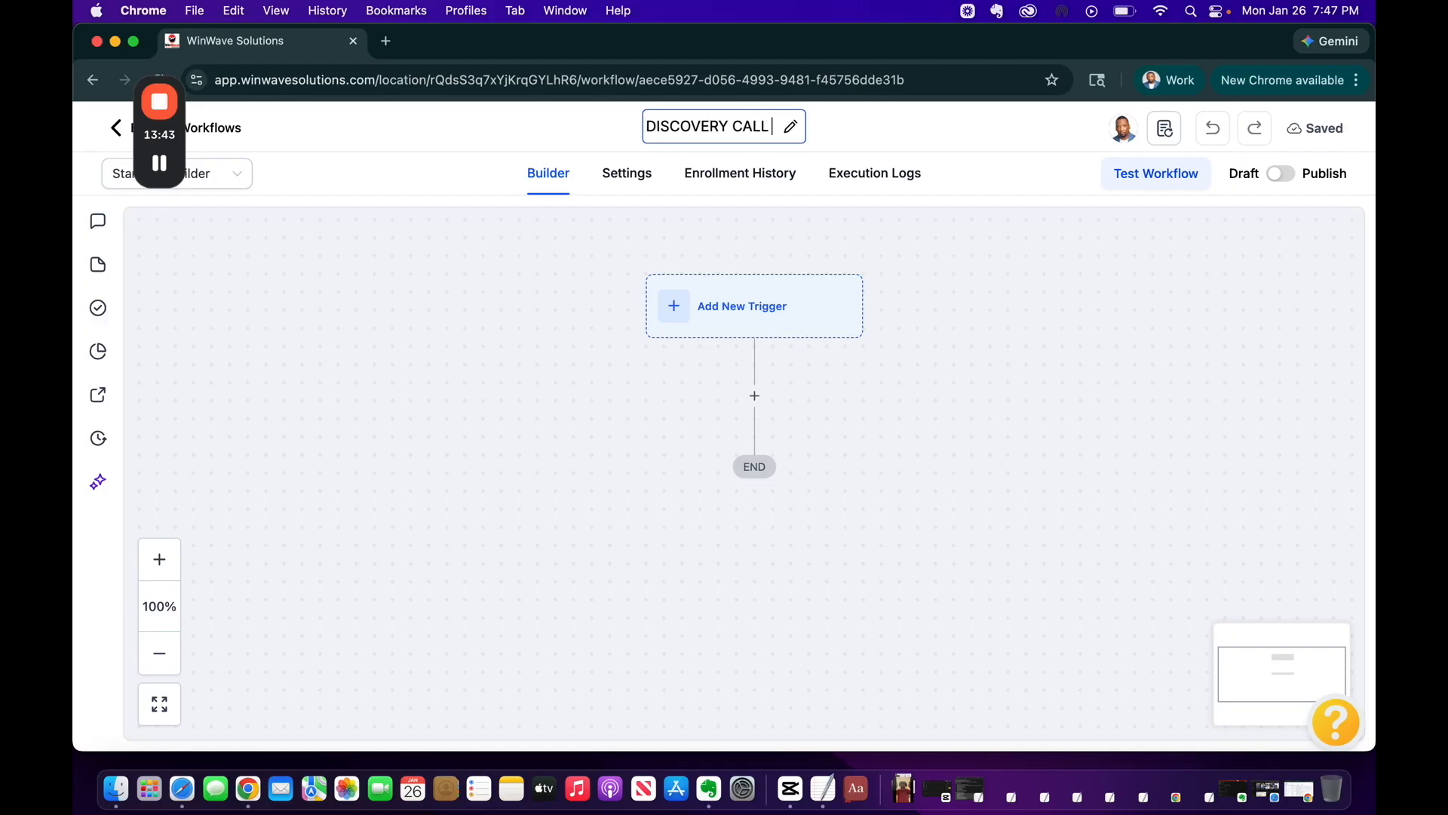
{"action": "type", "text": " WORKFLOW"}
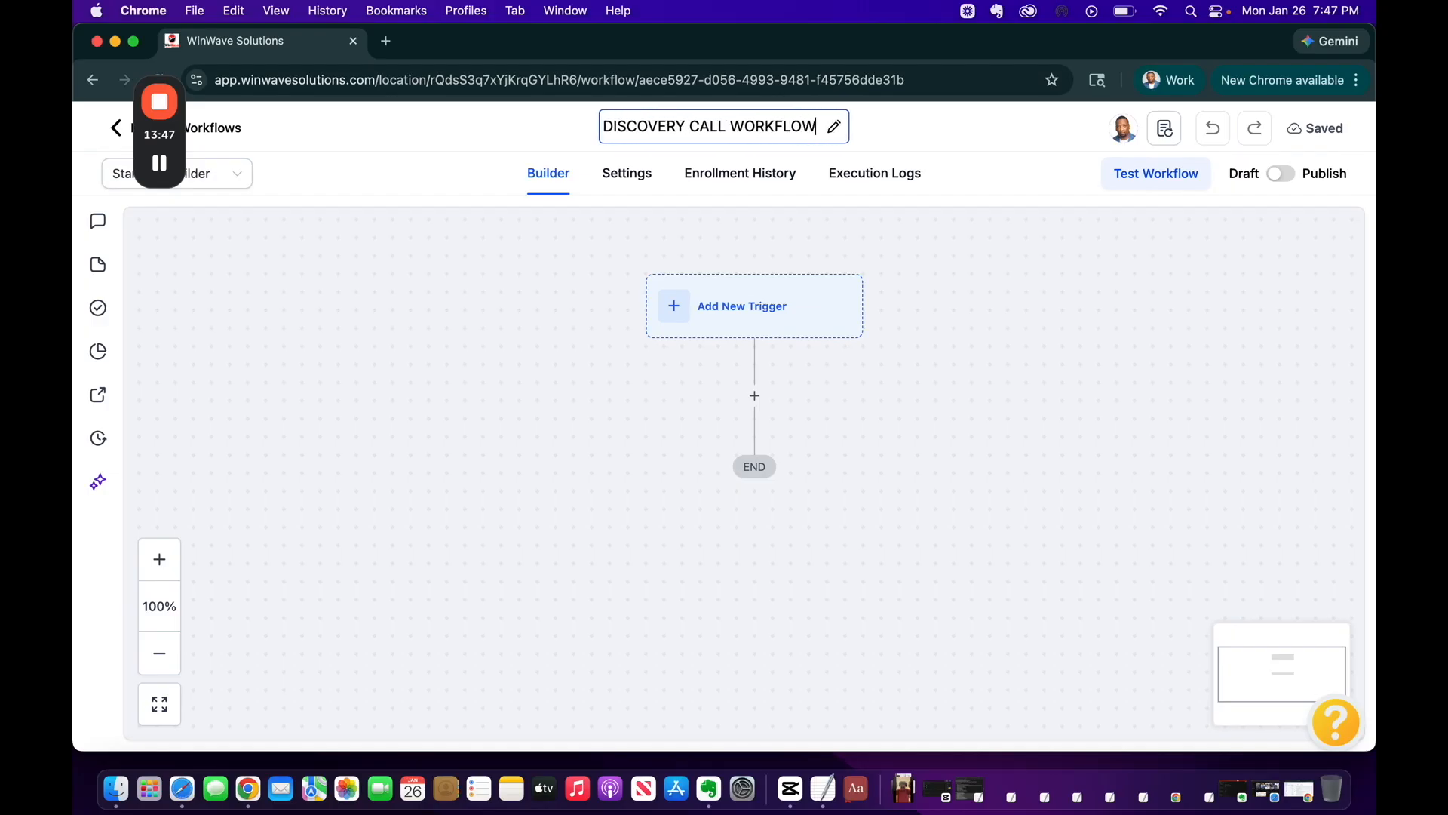
{"action": "left_click", "coordinate": [943, 350]}
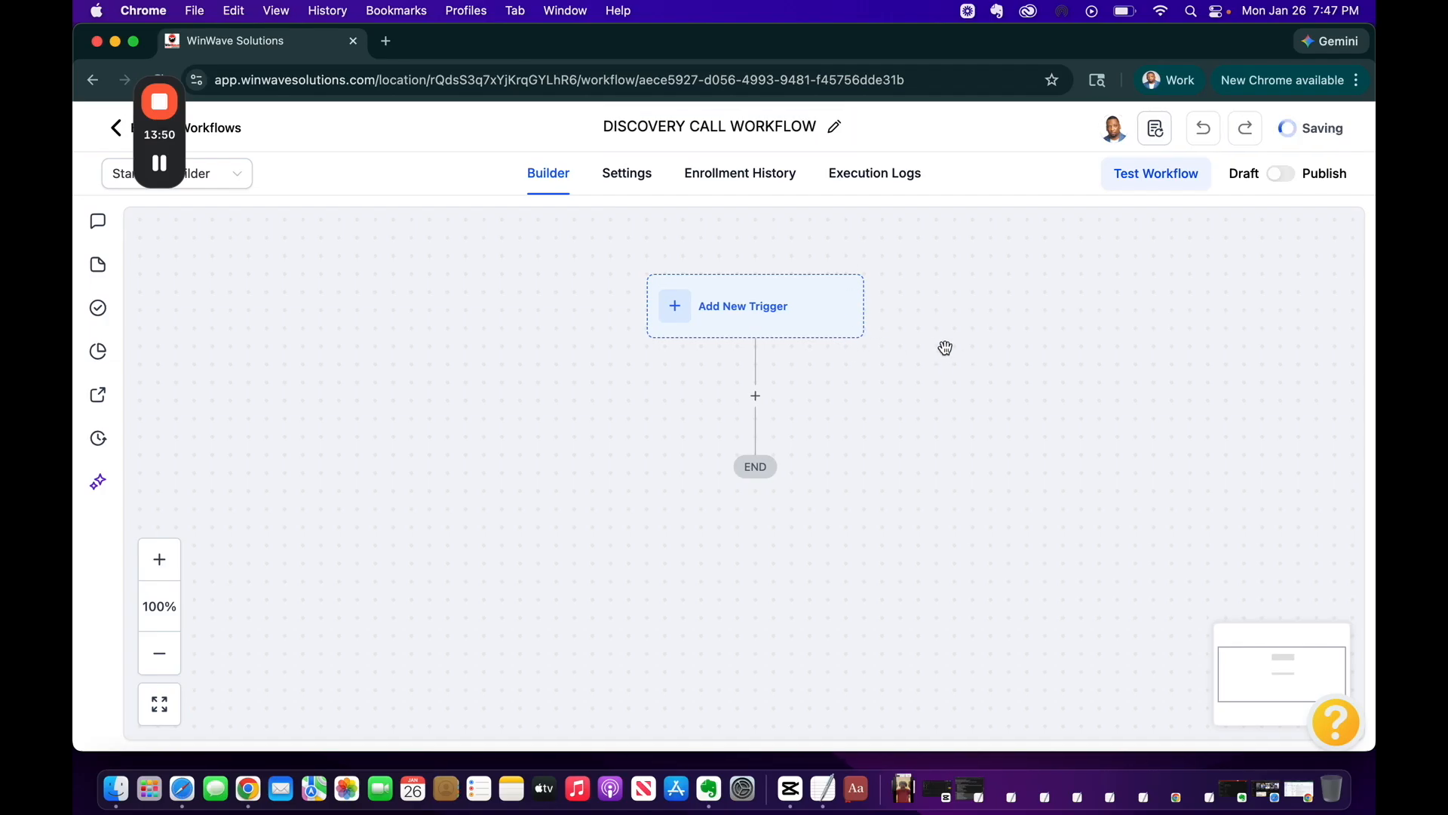
Add and save a Form Submitted trigger with the filter Form is Discovery Form
{"action": "left_click", "coordinate": [746, 315]}
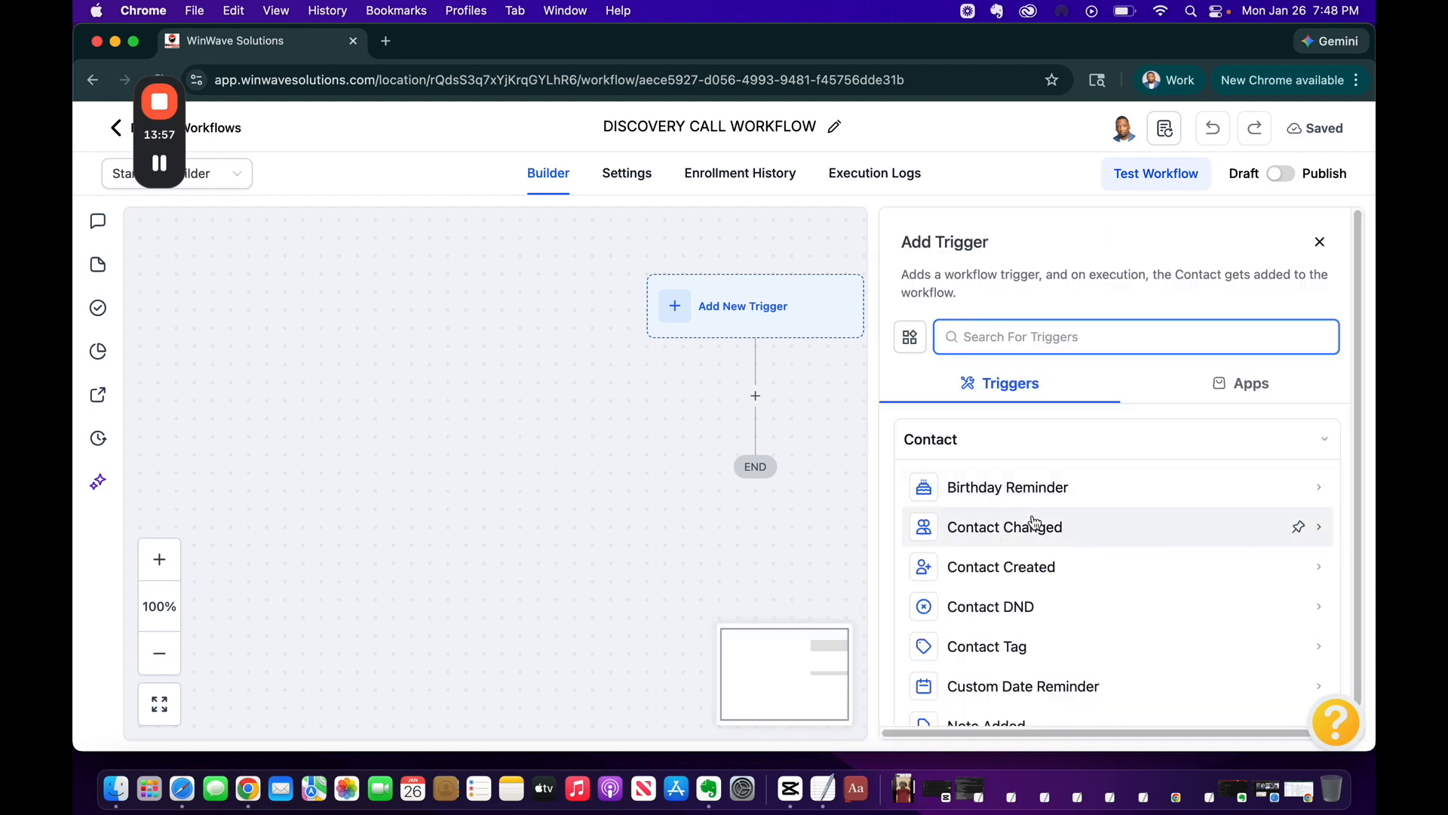
{"action": "type", "text": "for"}
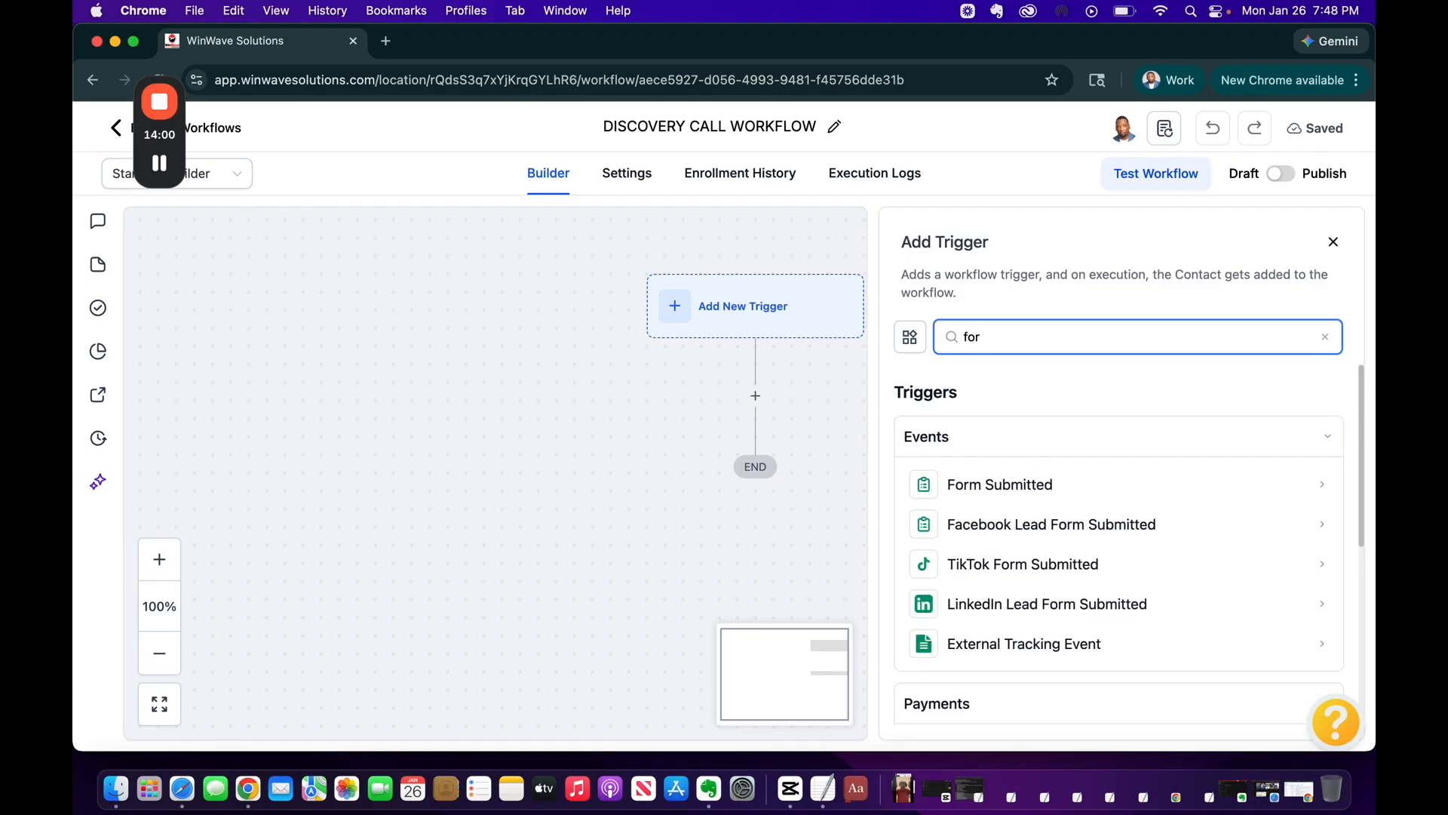
{"action": "left_click", "coordinate": [1003, 483]}
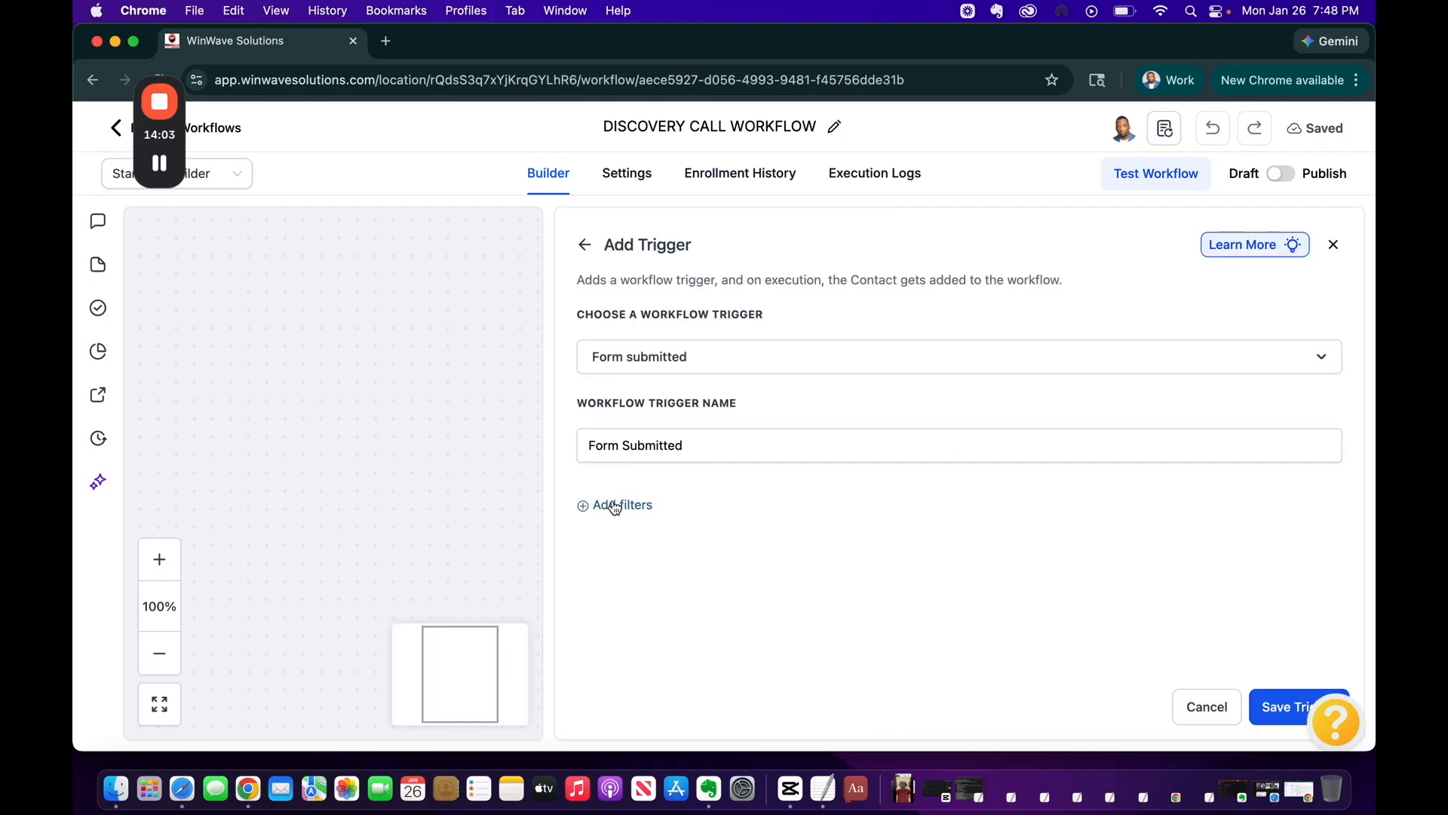
{"action": "left_click", "coordinate": [647, 513]}
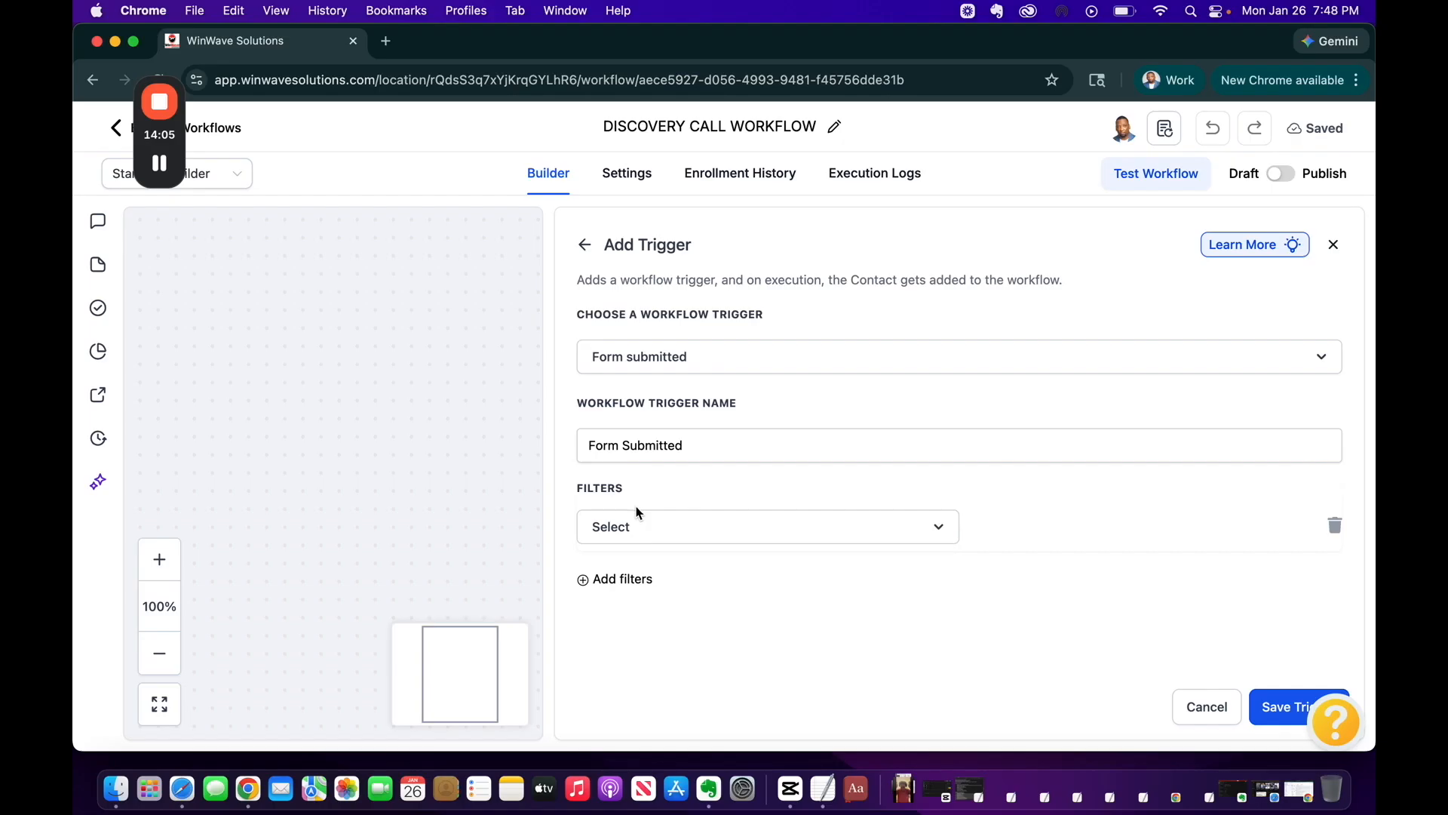
{"action": "left_click", "coordinate": [652, 527]}
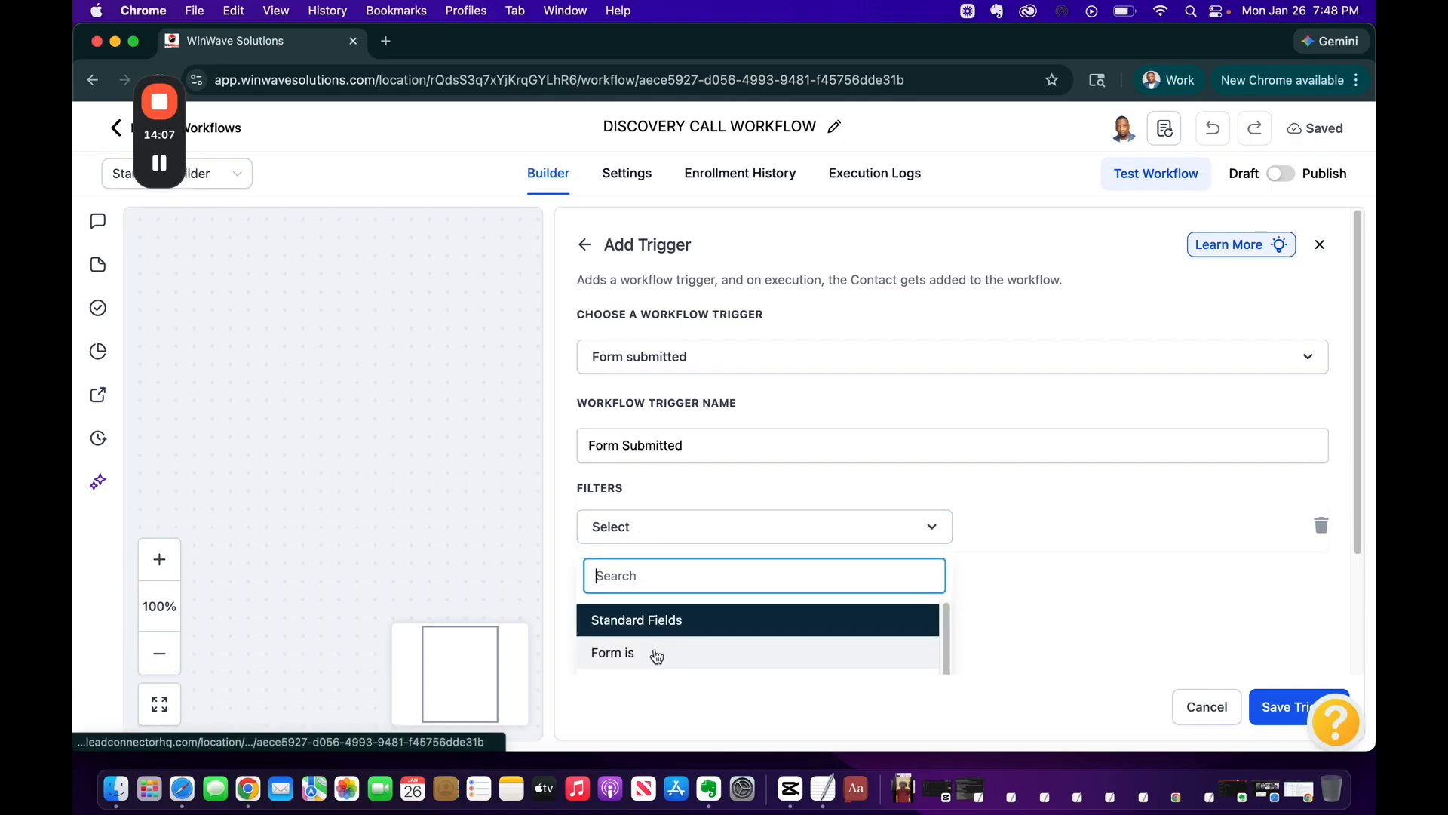
{"action": "left_click", "coordinate": [621, 653]}
{"action": "left_click", "coordinate": [1068, 529]}
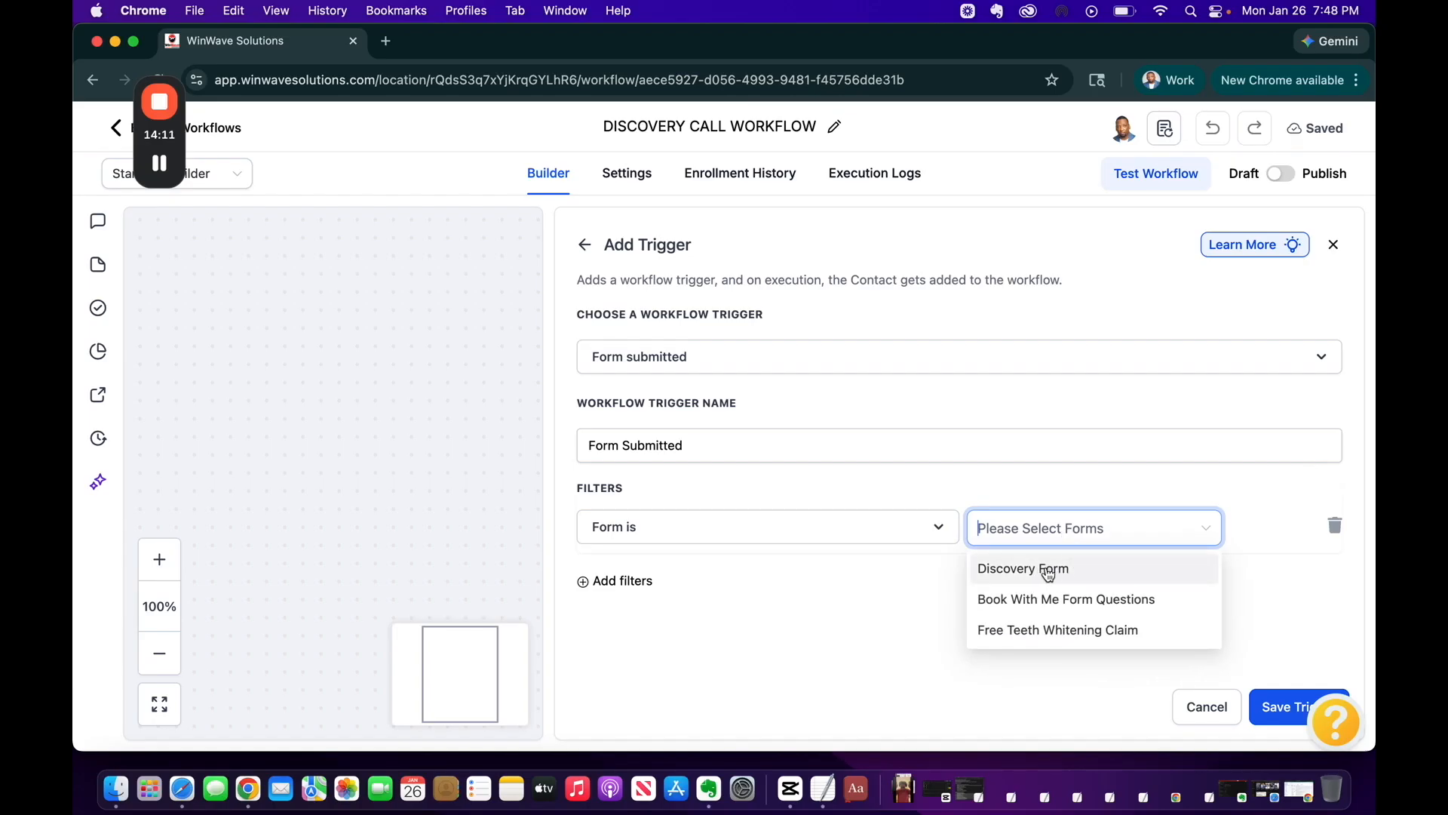
{"action": "left_click", "coordinate": [1051, 569]}
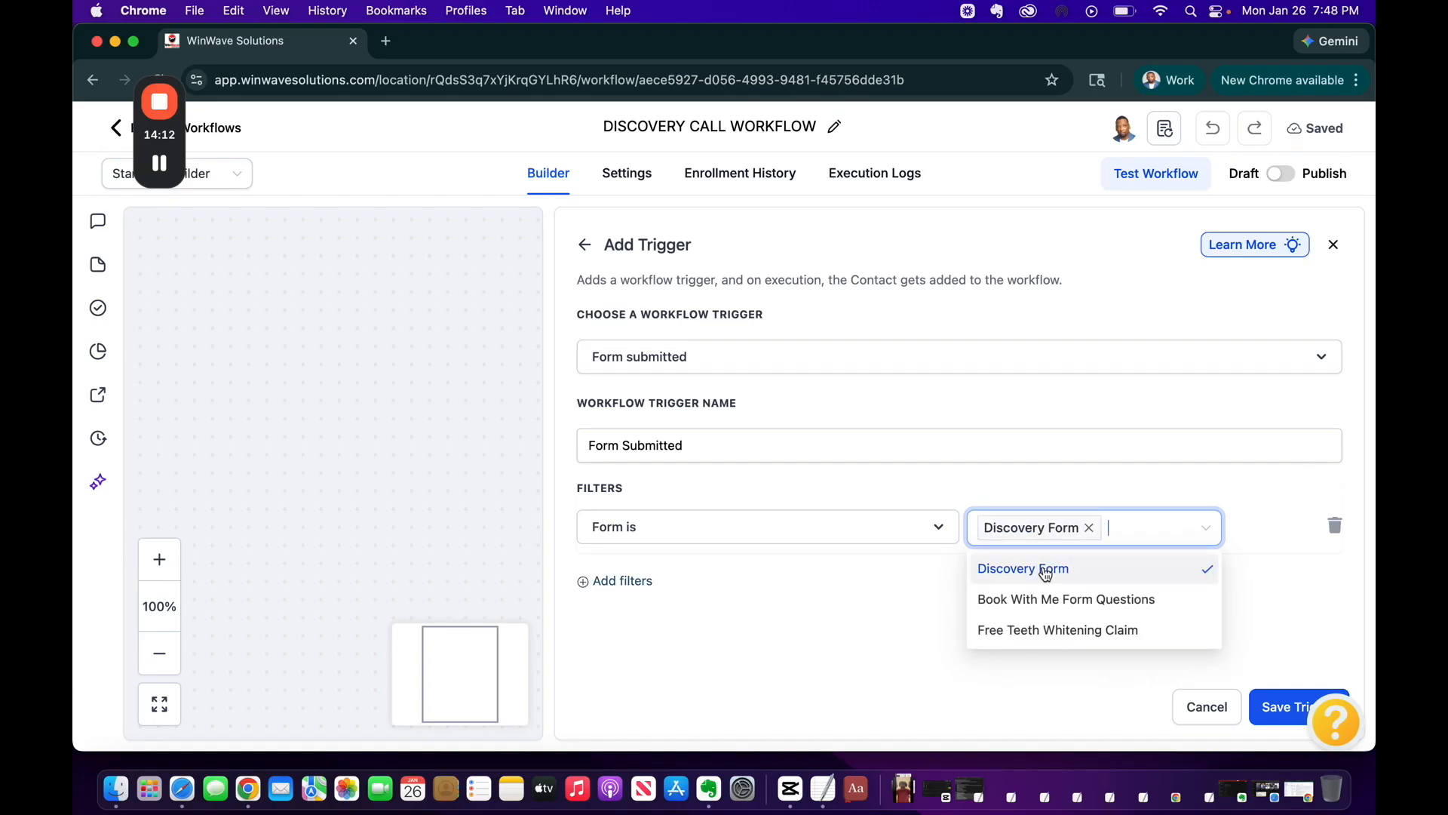
{"action": "left_click", "coordinate": [1296, 573]}
{"action": "left_click", "coordinate": [1275, 711]}
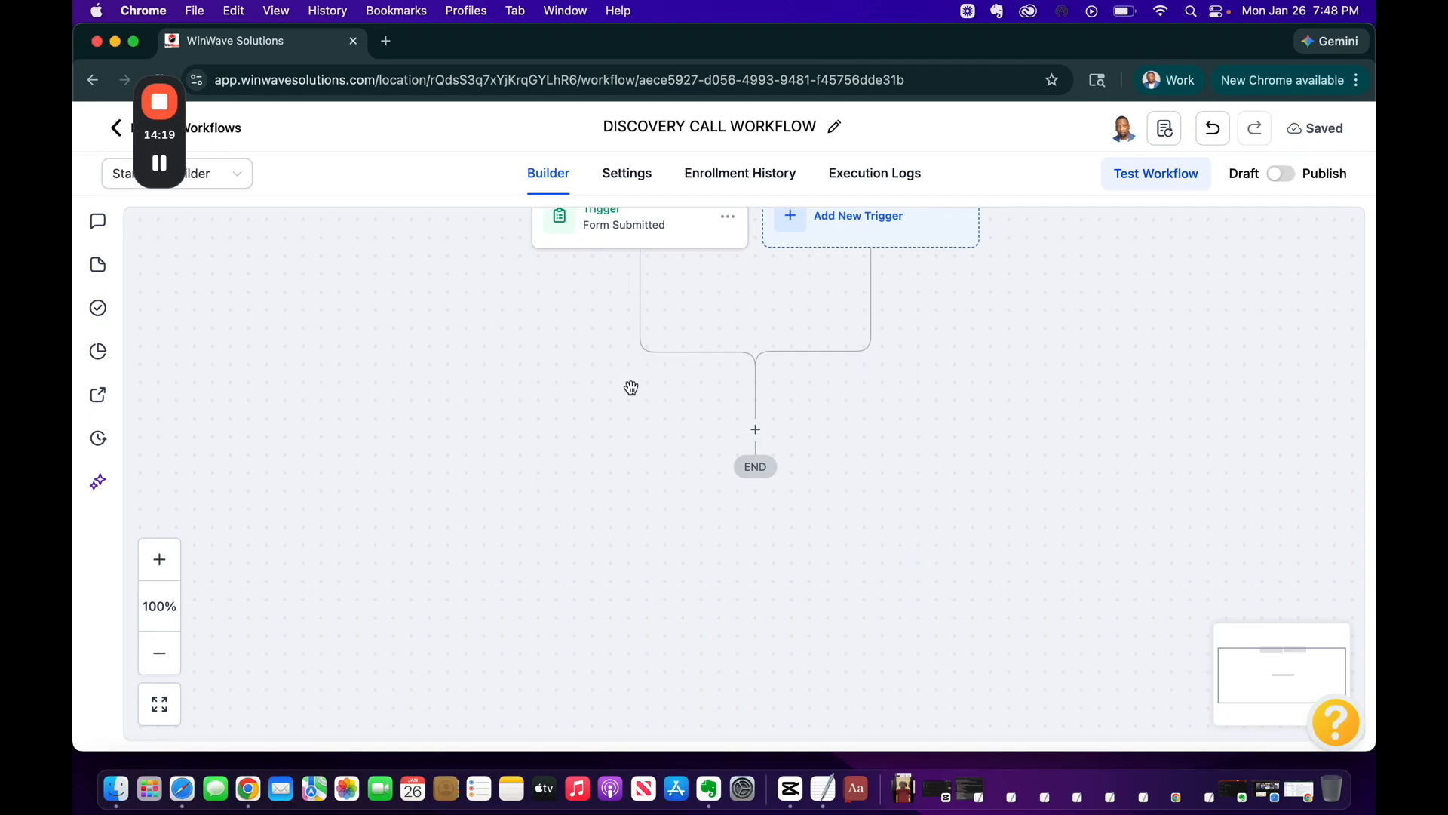
Add a Send Email action after the form trigger
{"action": "left_click", "coordinate": [757, 428]}
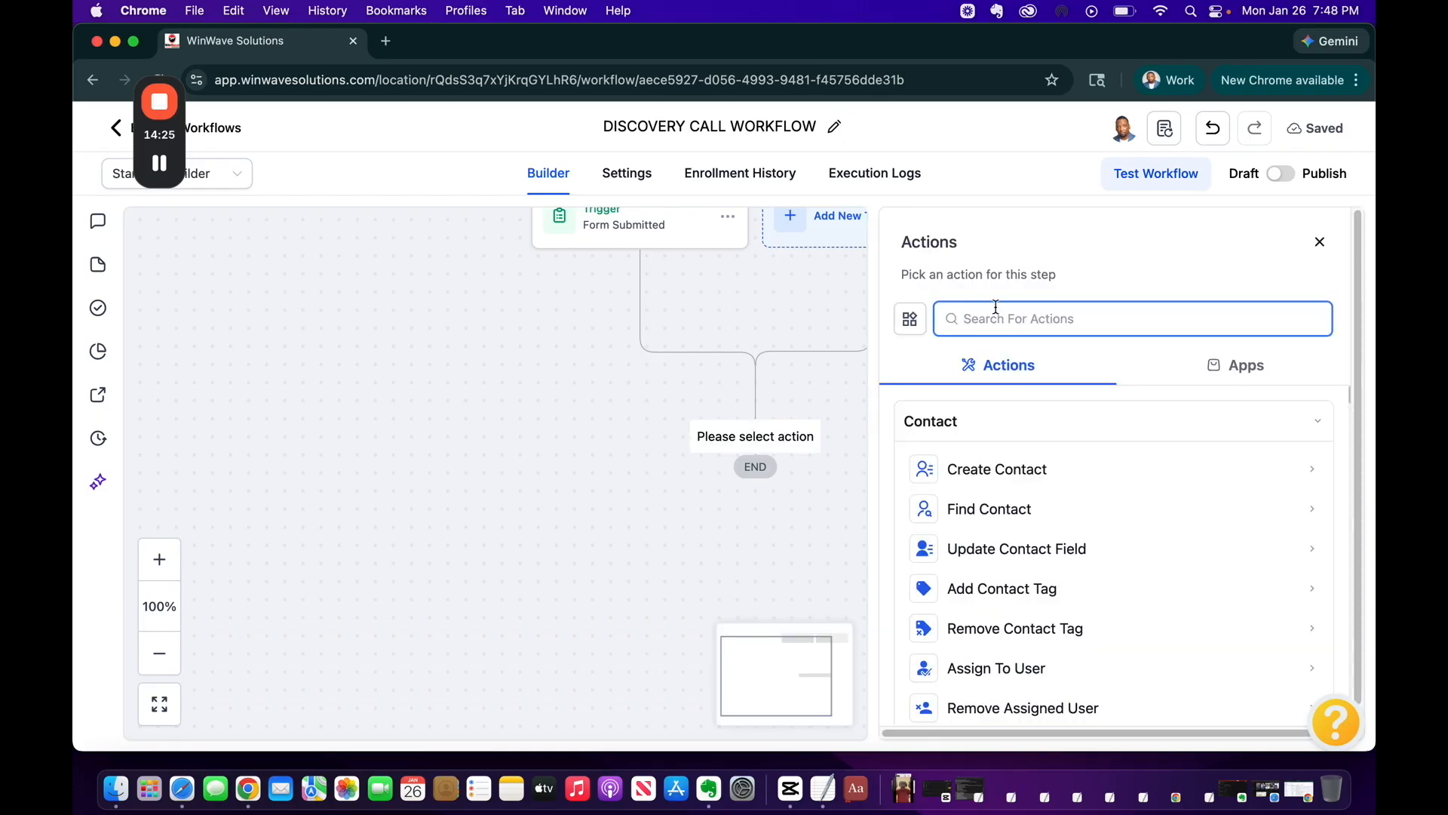
{"action": "type", "text": "email"}
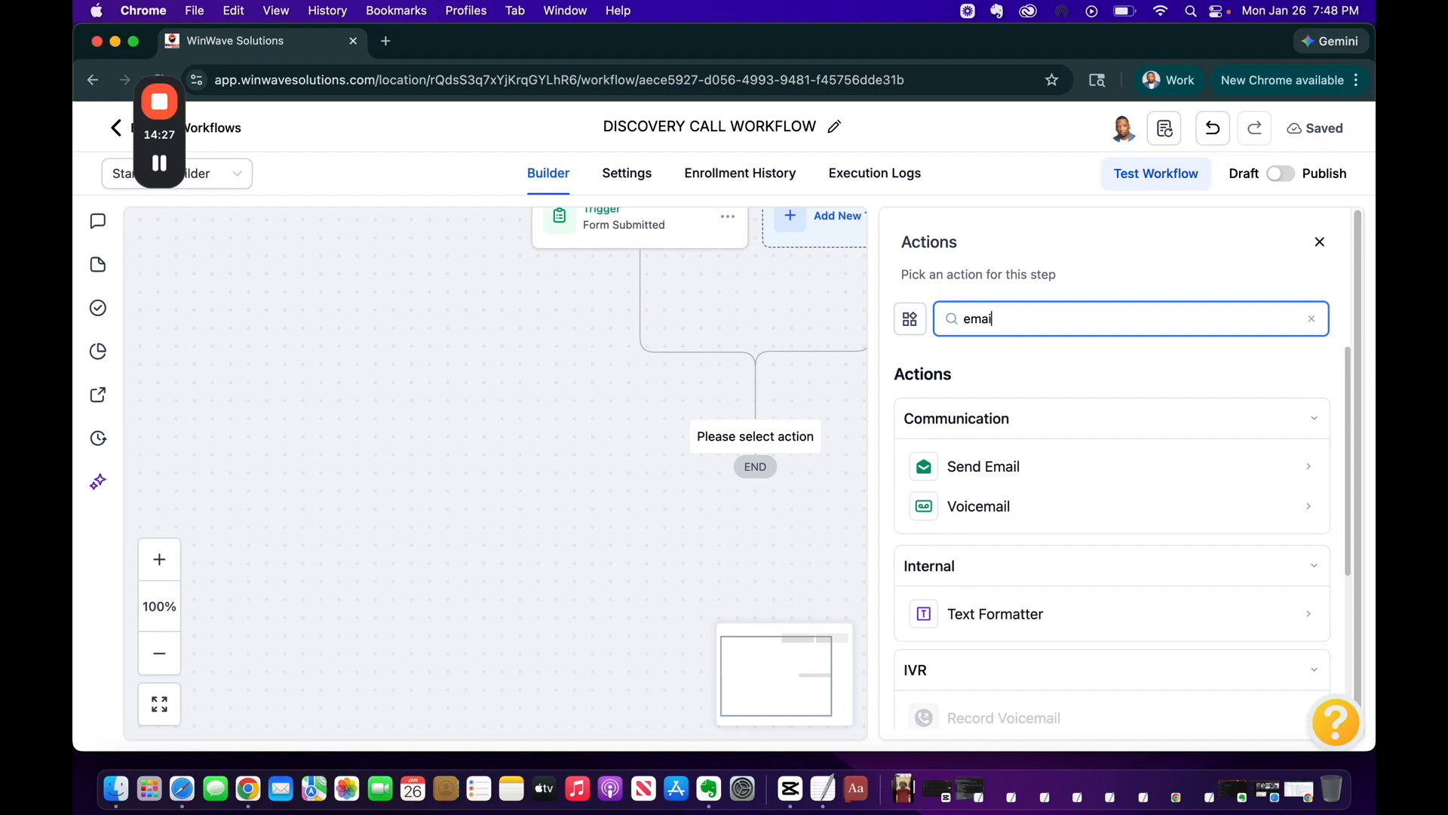
{"action": "left_click", "coordinate": [979, 460]}
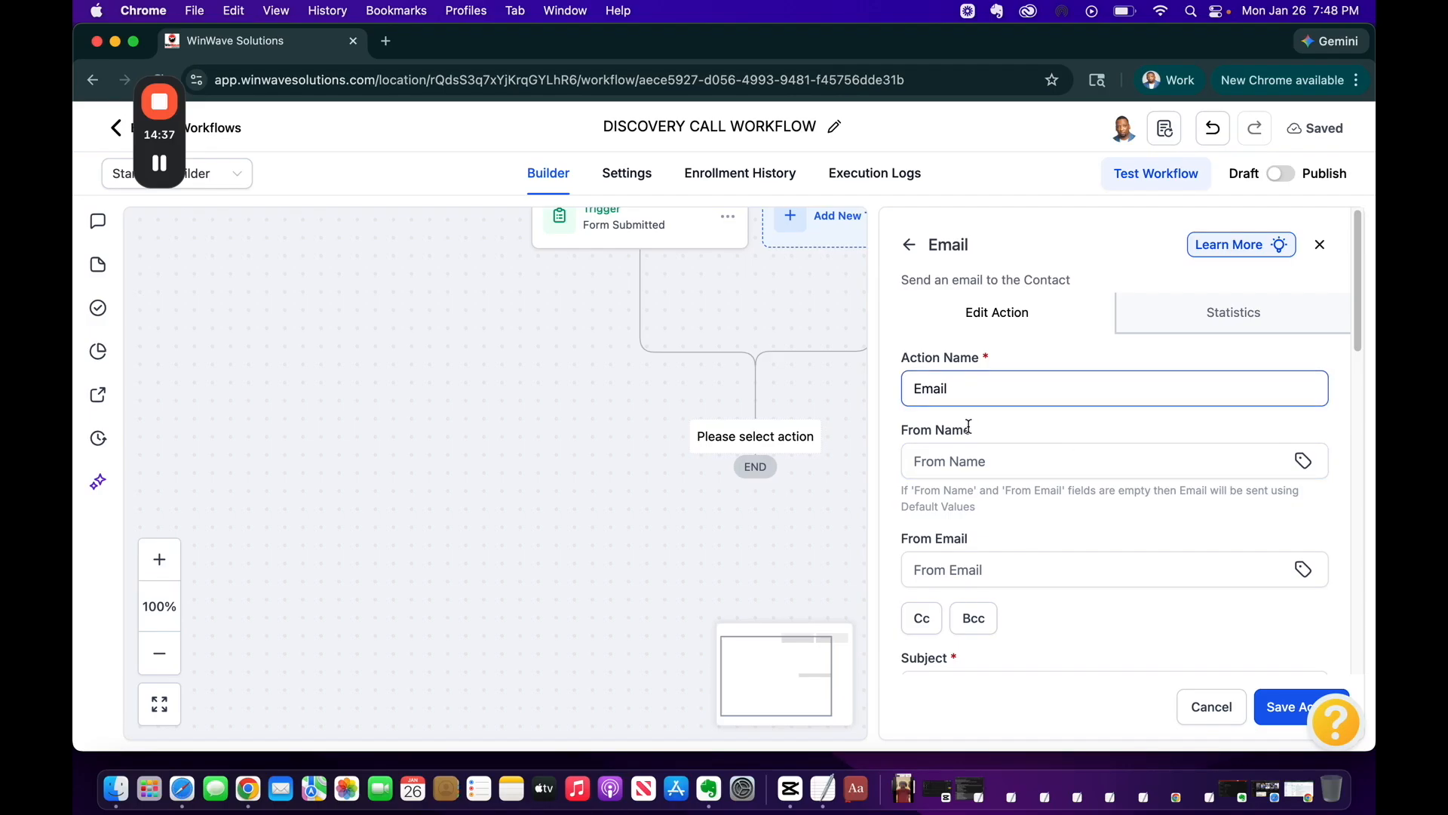
Fill in the sender's name and e-mail address as the email's From details
{"action": "left_click", "coordinate": [971, 453]}
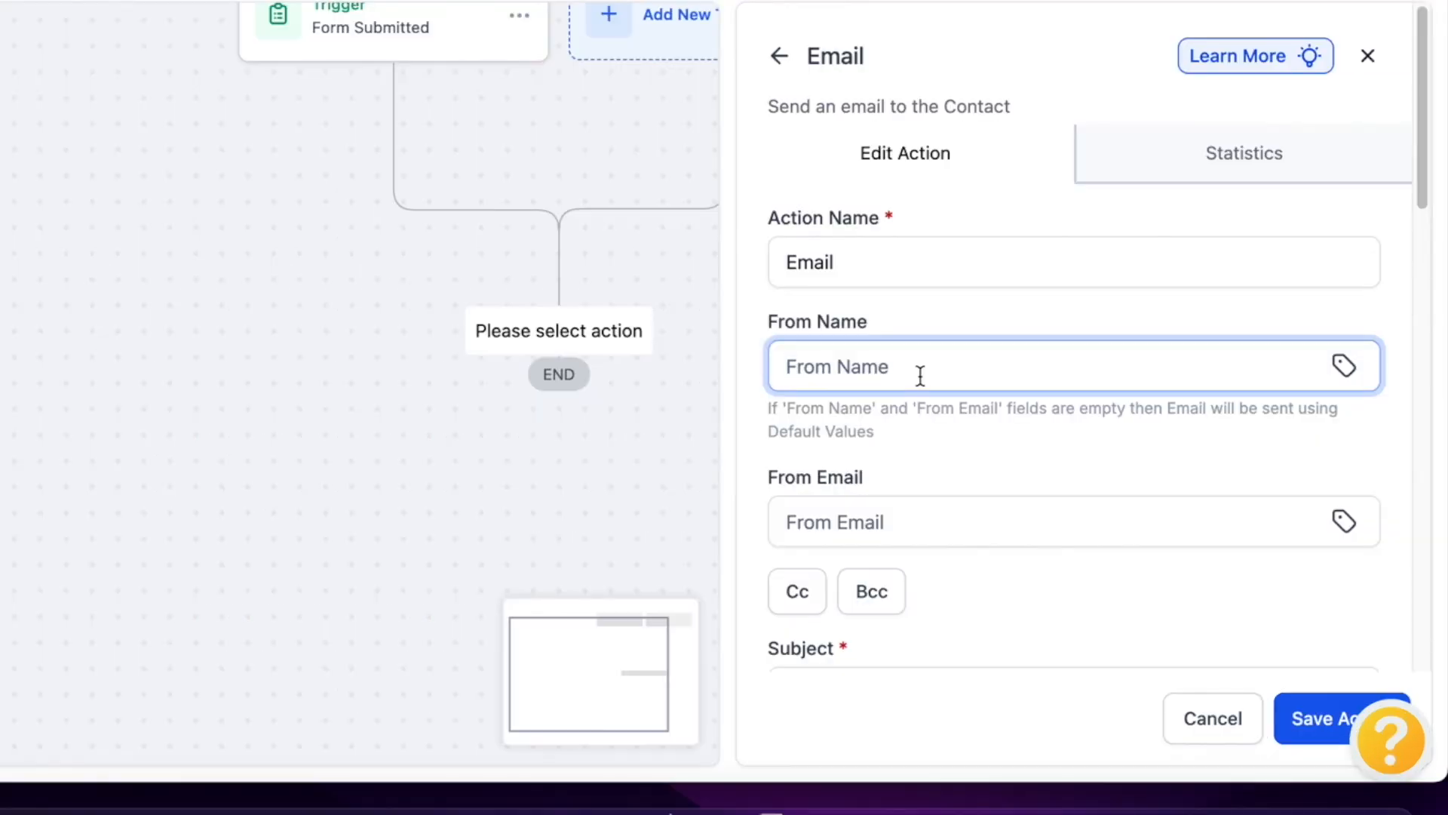
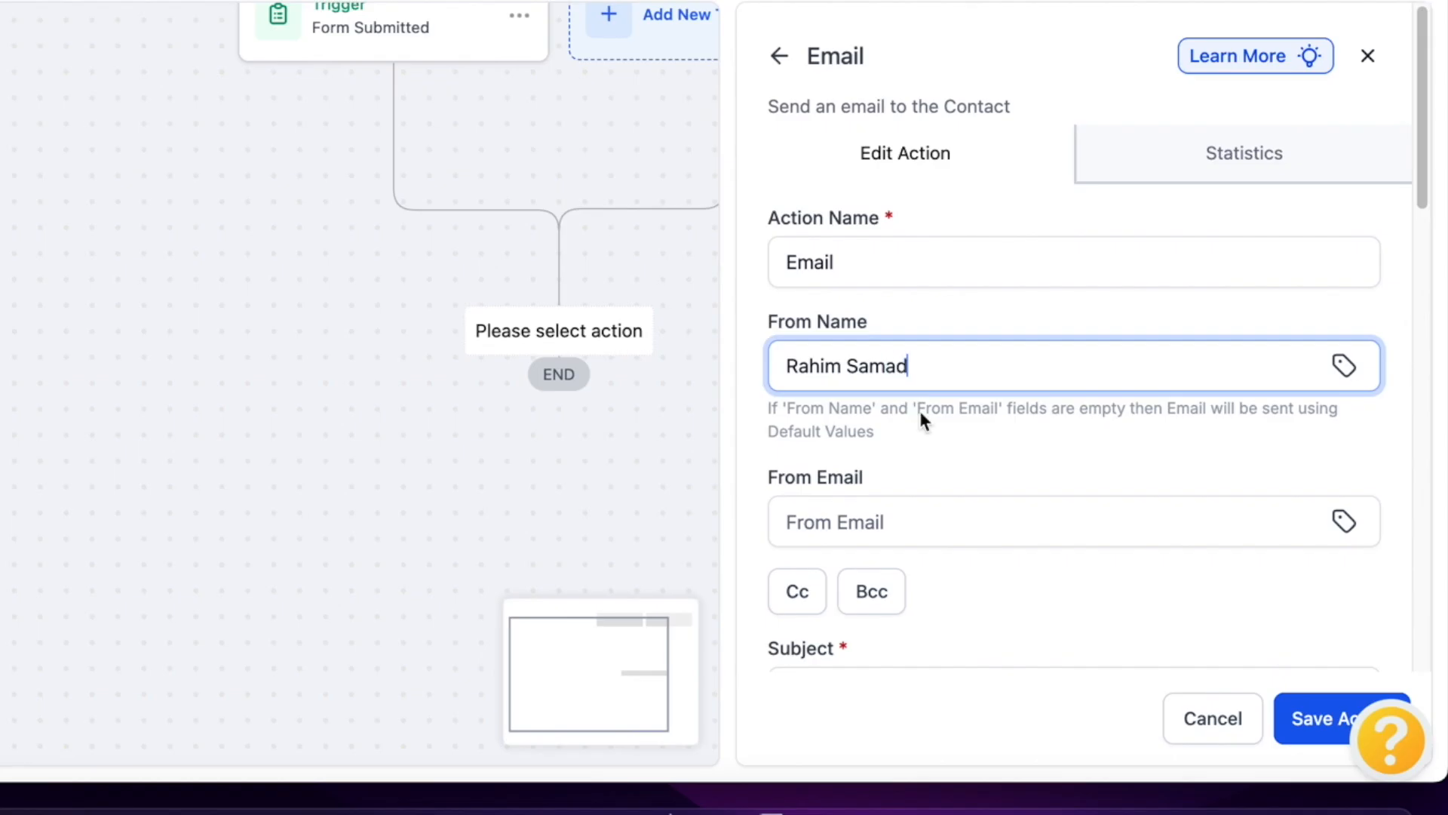
{"action": "scroll", "coordinate": [977, 492], "scroll_direction": "down", "scroll_amount": 3}
{"action": "left_click", "coordinate": [941, 382]}
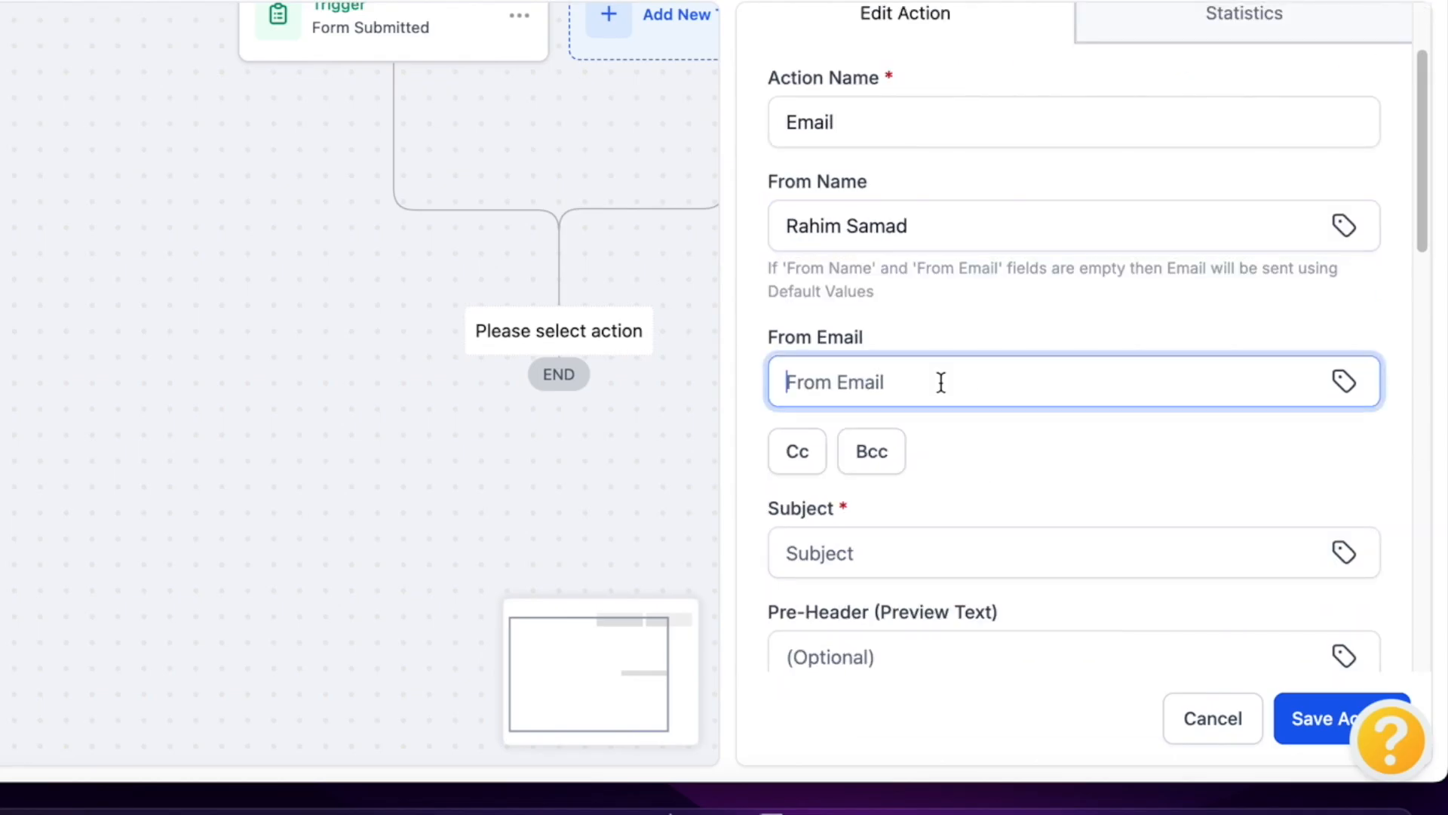
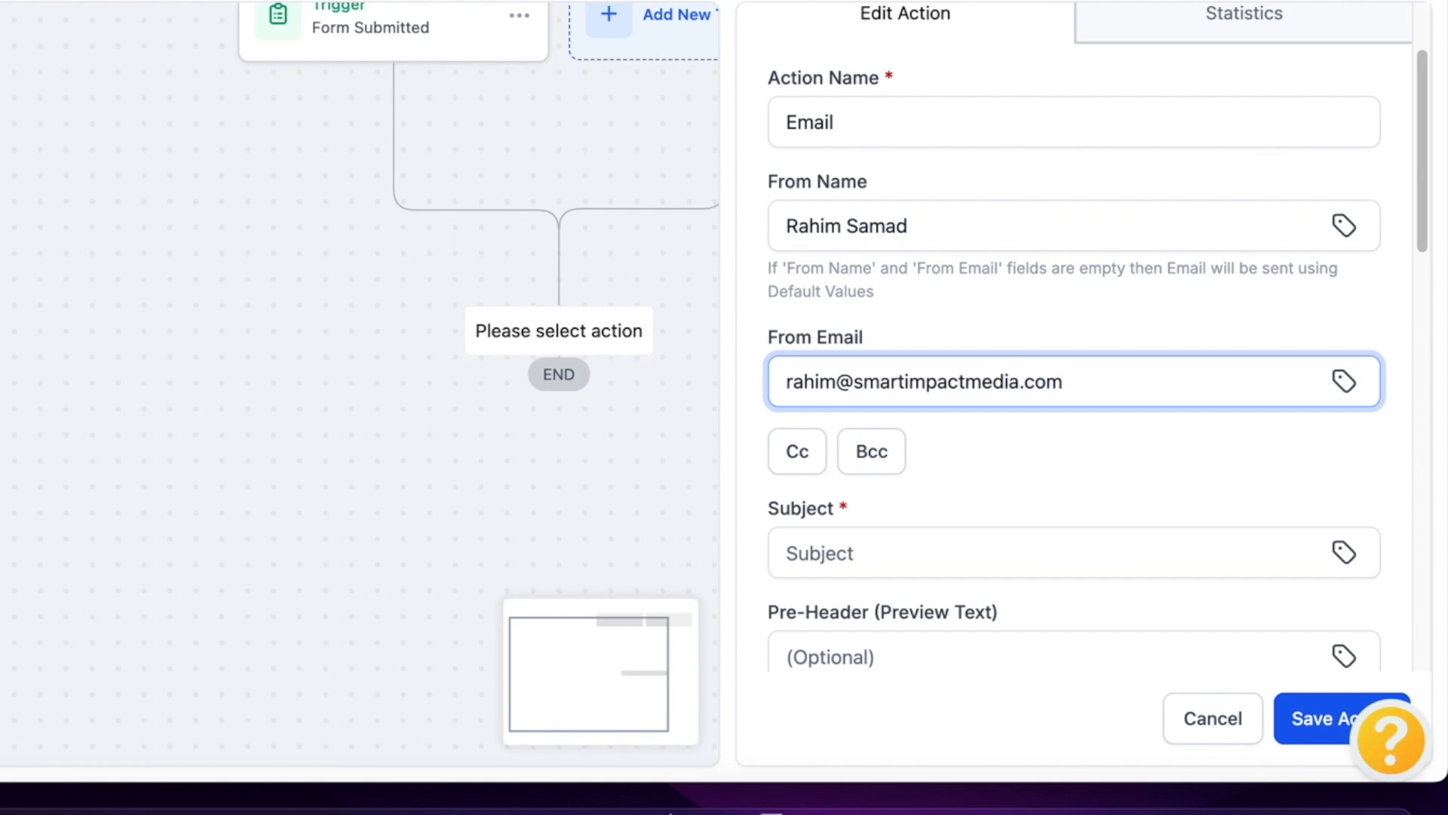
{"action": "scroll", "coordinate": [1201, 498], "scroll_direction": "down", "scroll_amount": 2}
{"action": "left_click", "coordinate": [998, 387]}
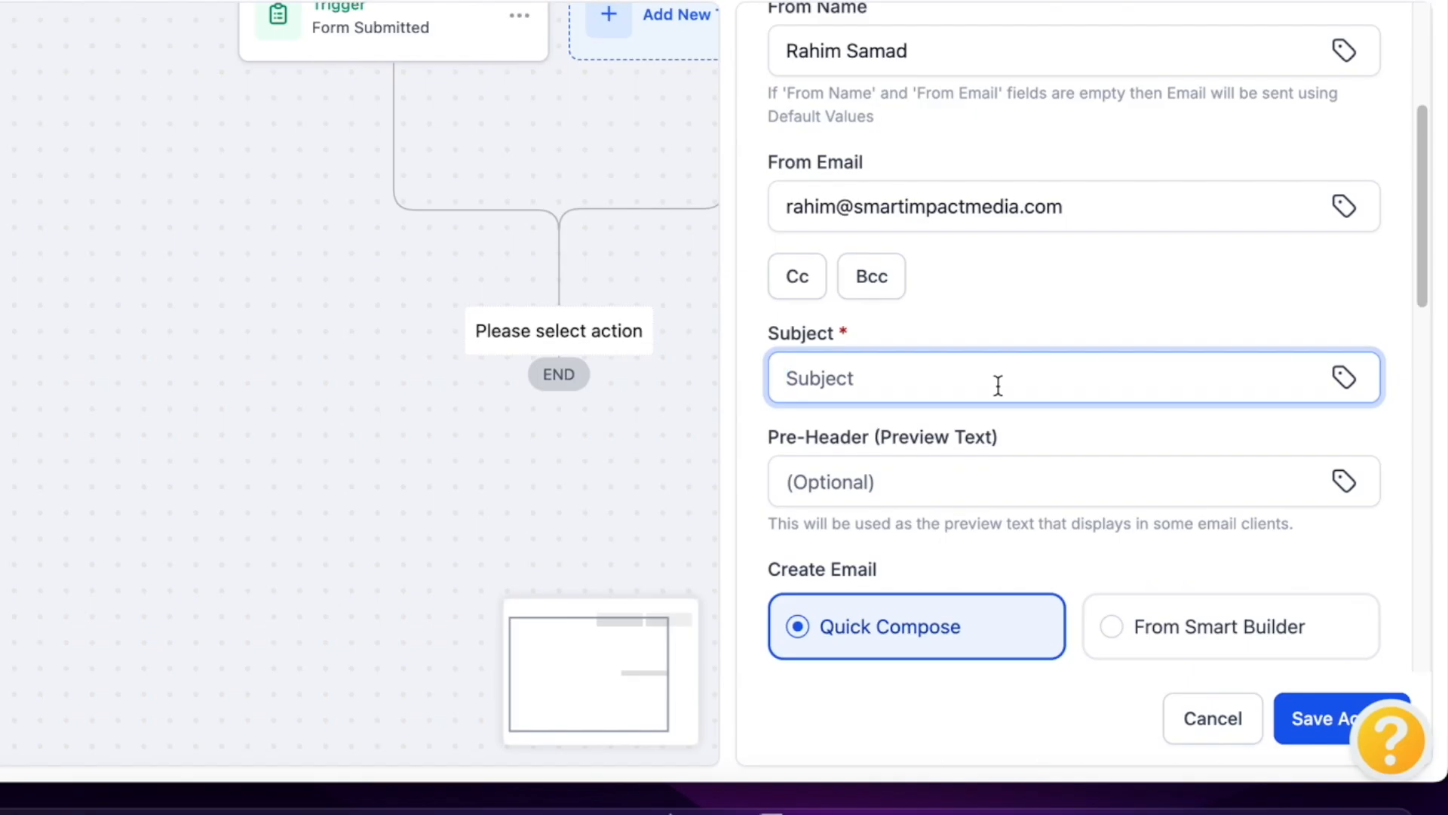
Enter the subject 'Confirmed! We received your inquiry' and scroll down to the message editor
{"action": "type", "text": "Confirmed! We "}
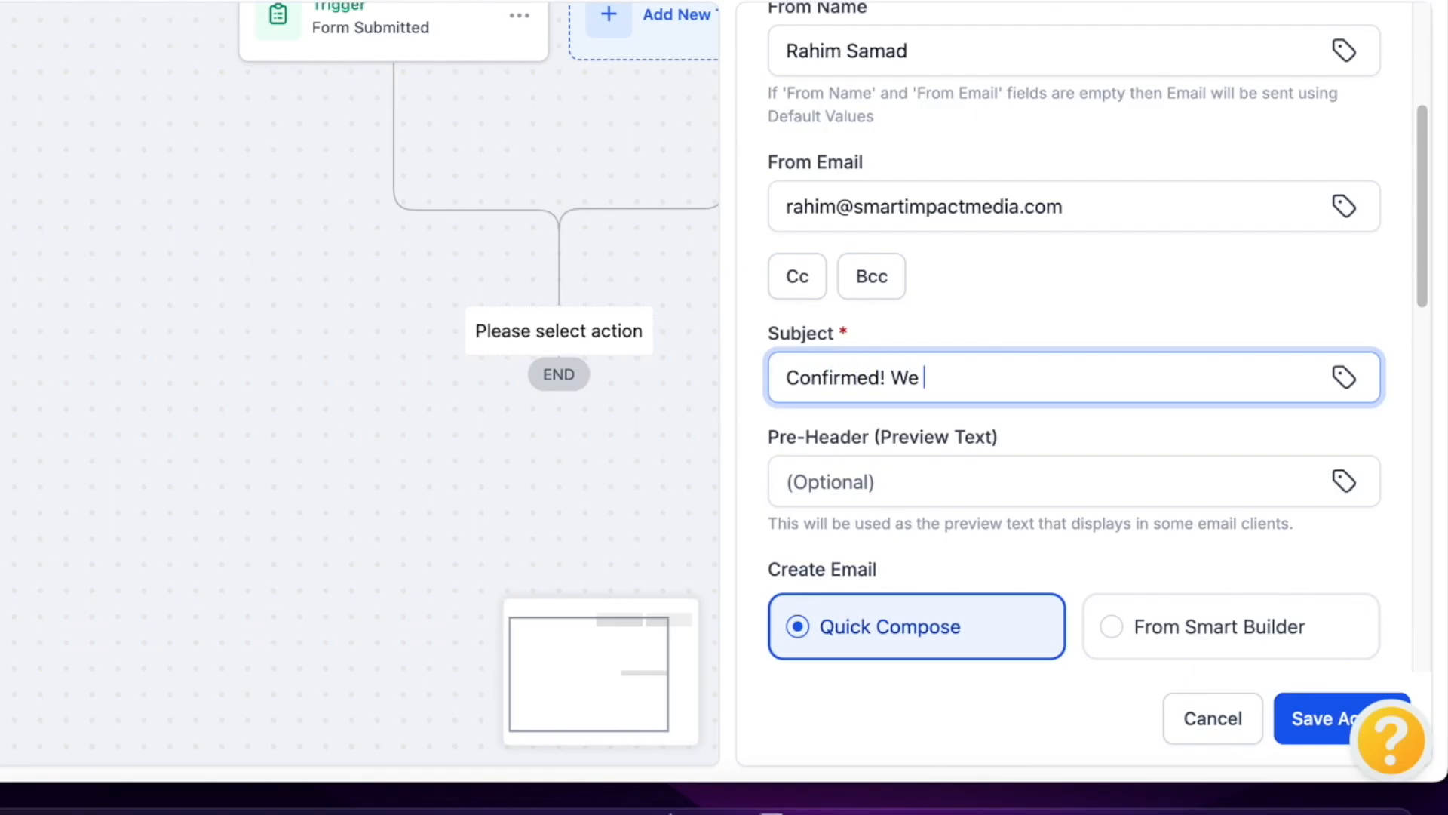
{"action": "type", "text": "received your inq"}
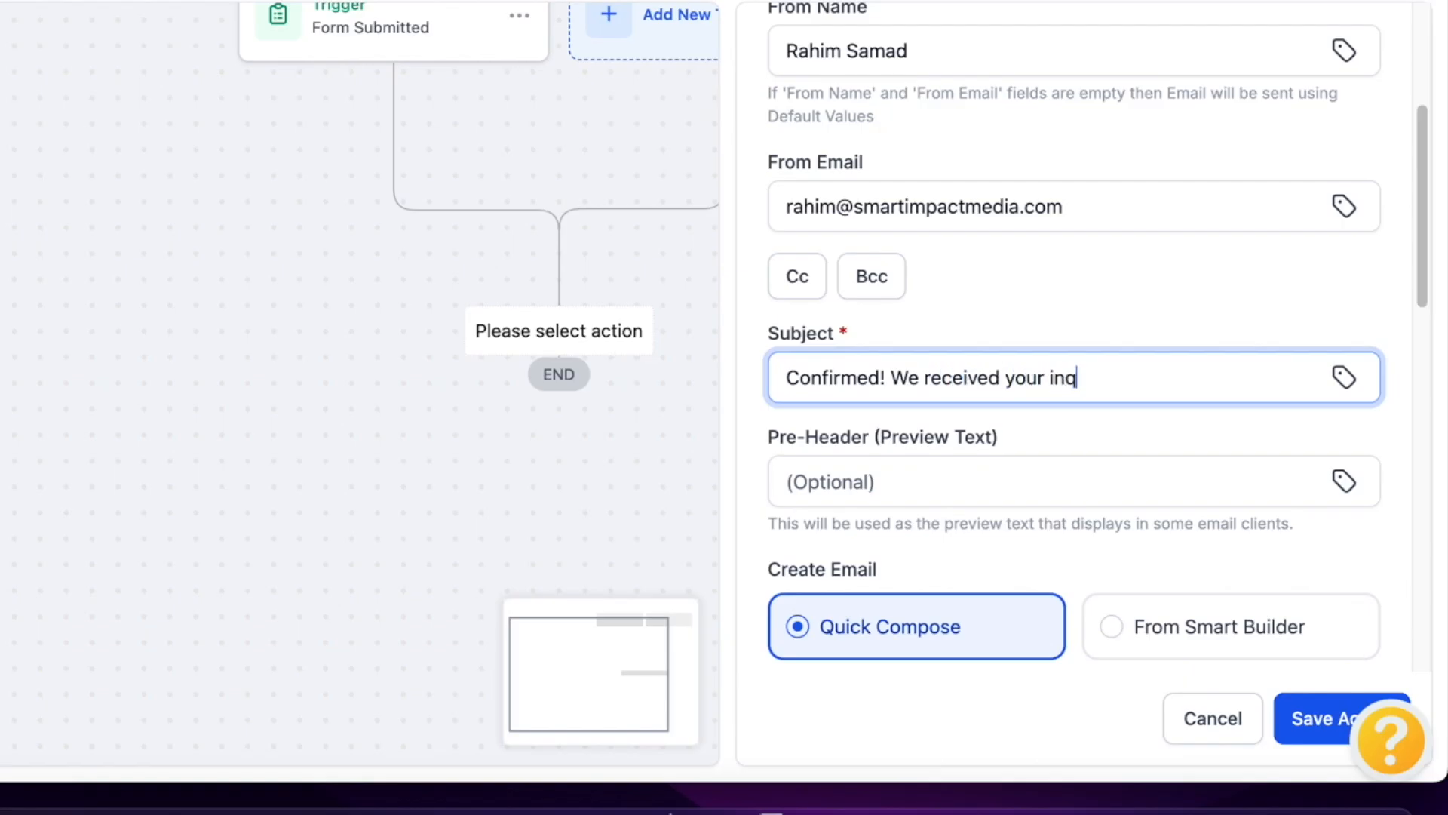
{"action": "type", "text": "uiry"}
{"action": "scroll", "coordinate": [1083, 450], "scroll_direction": "down", "scroll_amount": 5}
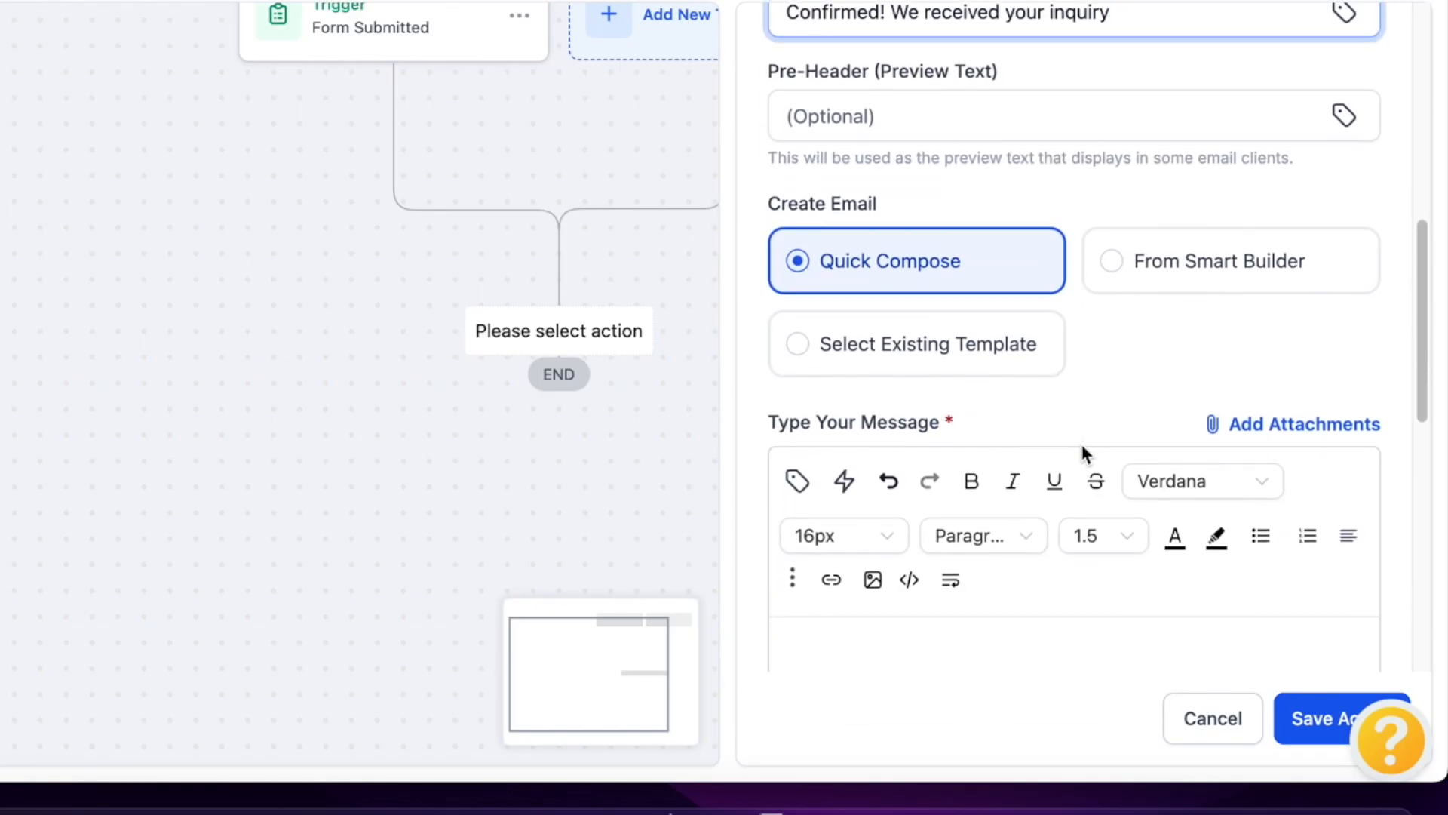
{"action": "scroll", "coordinate": [928, 246], "scroll_direction": "down", "scroll_amount": 3}
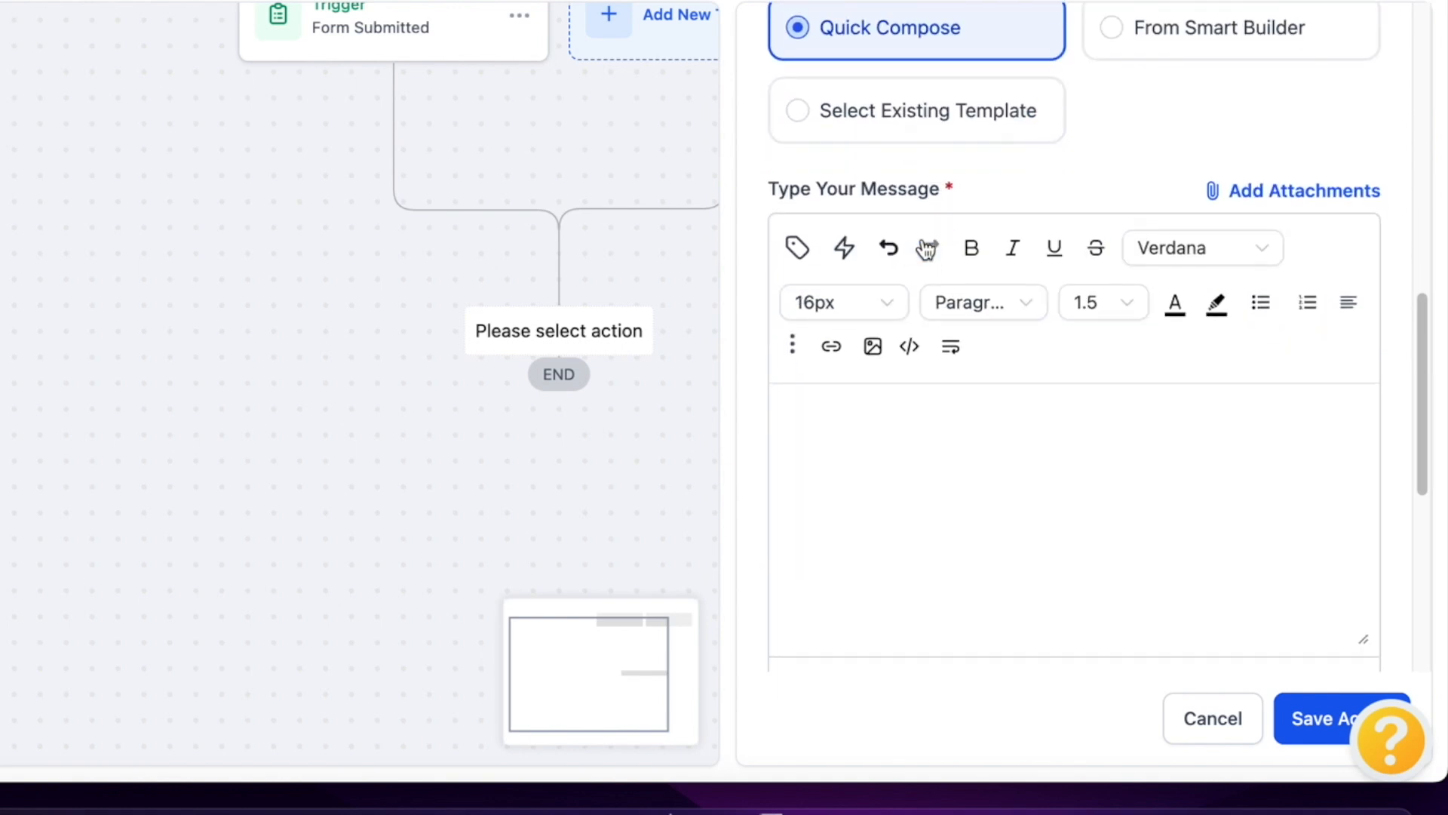
{"action": "scroll", "coordinate": [928, 249], "scroll_direction": "down", "scroll_amount": 1}
Start the email body with 'Hi {{contact.first_name}},' using the Contact > First Name merge field
{"action": "left_click", "coordinate": [871, 345]}
{"action": "type", "text": "Hi"}
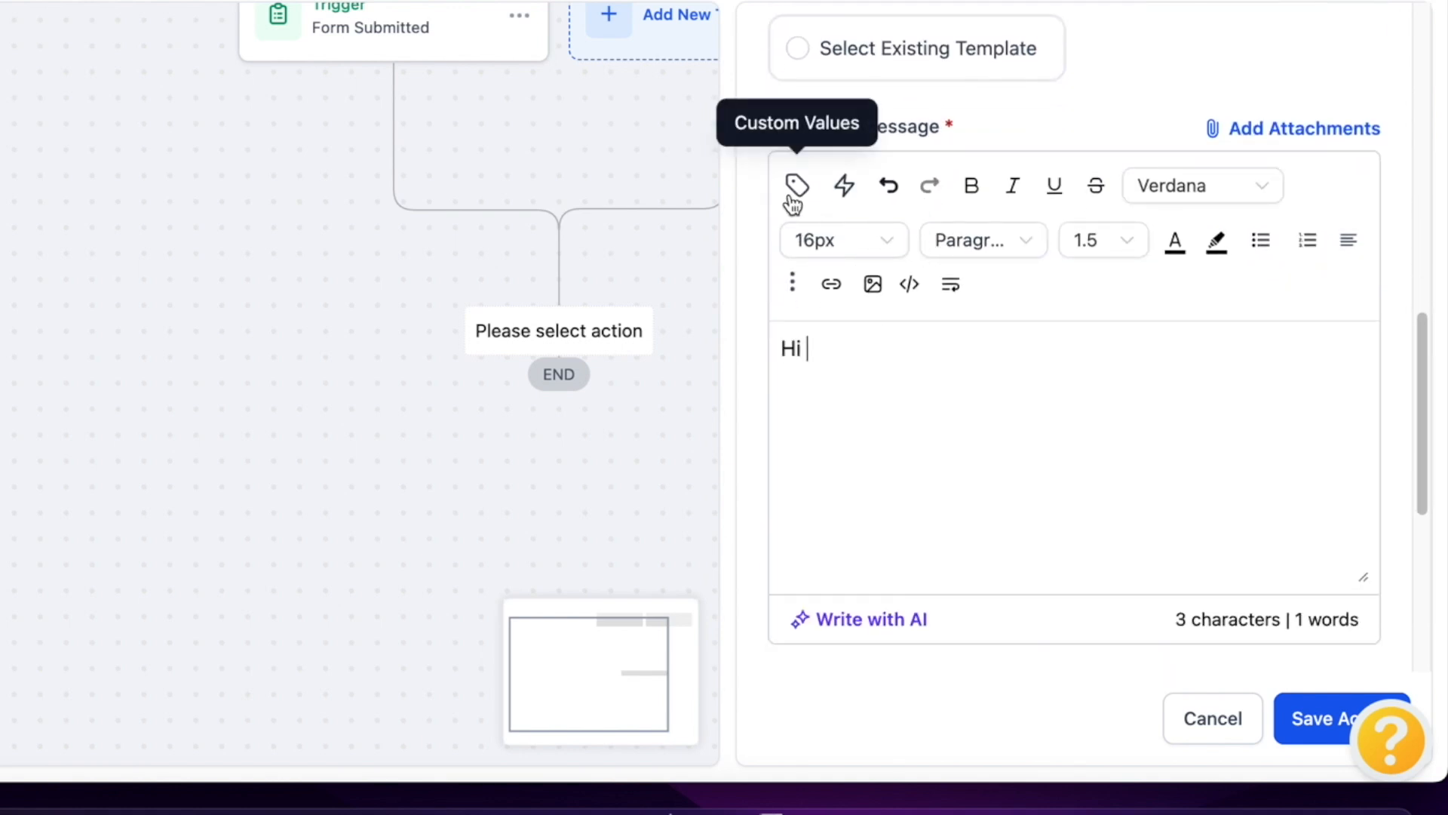
{"action": "left_click", "coordinate": [795, 200]}
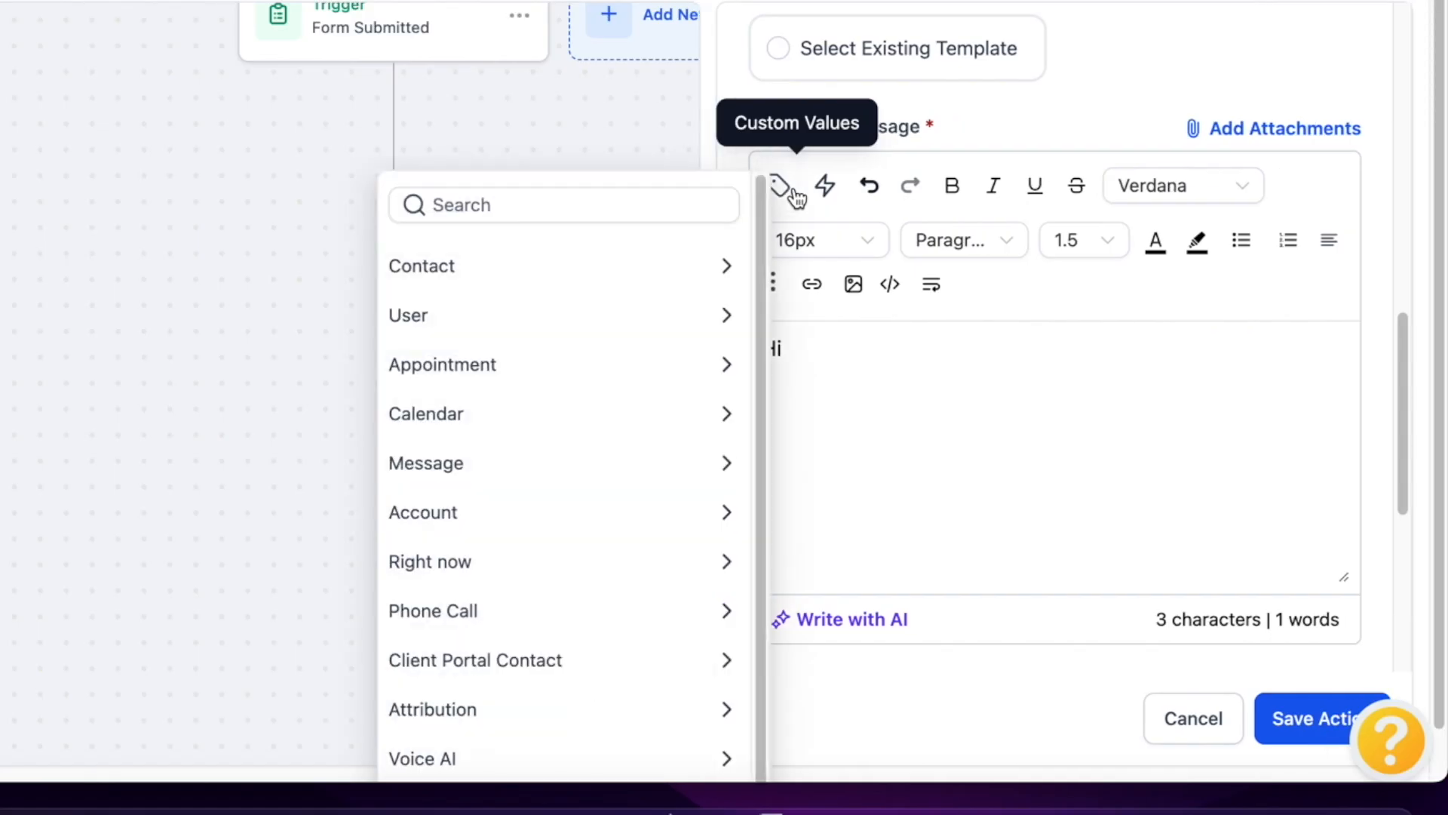
{"action": "left_click", "coordinate": [612, 255]}
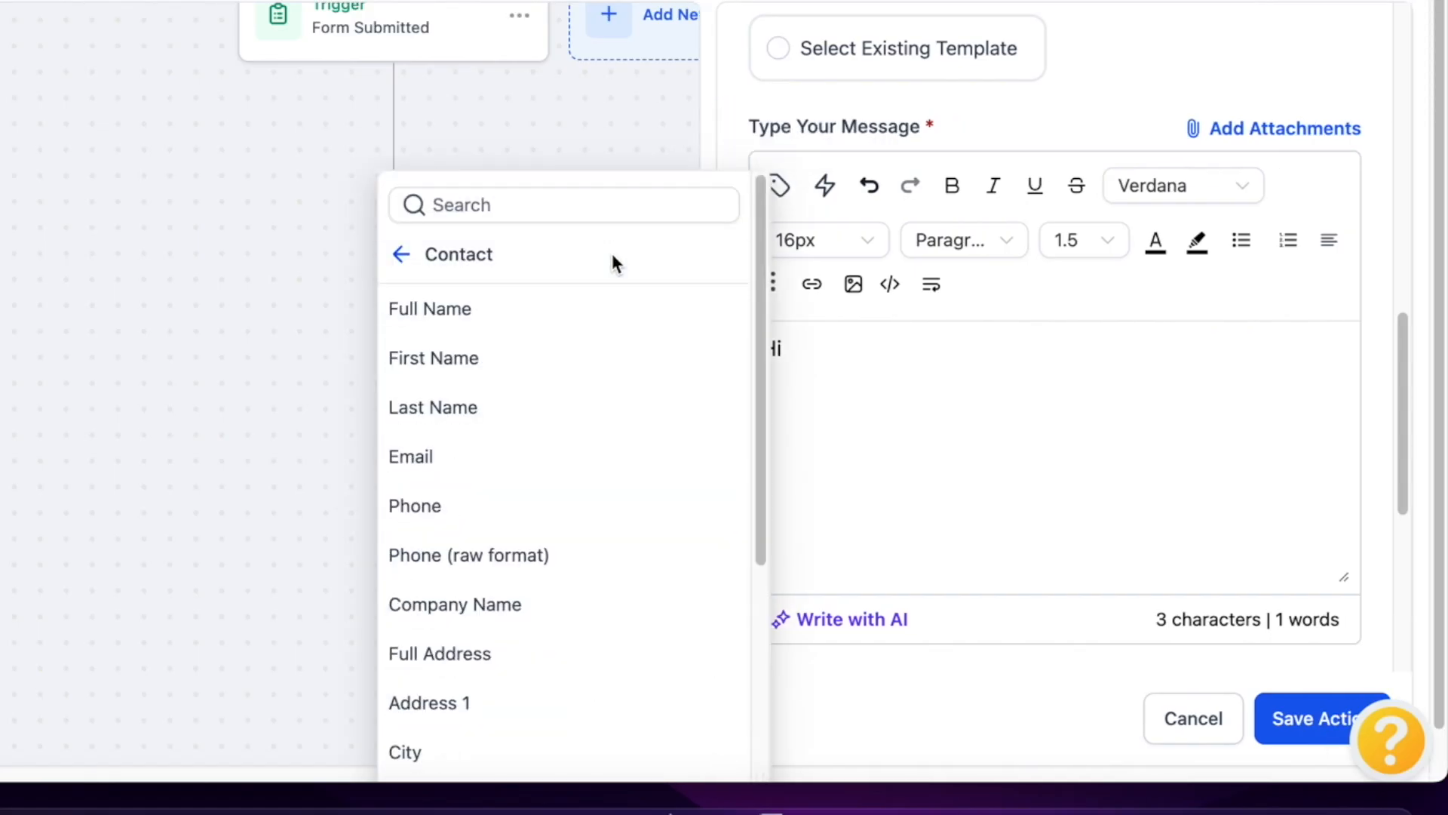
{"action": "left_click", "coordinate": [496, 355]}
{"action": "type", "text": ","}
{"action": "key", "text": "Return"}
{"action": "key", "text": "Return"}
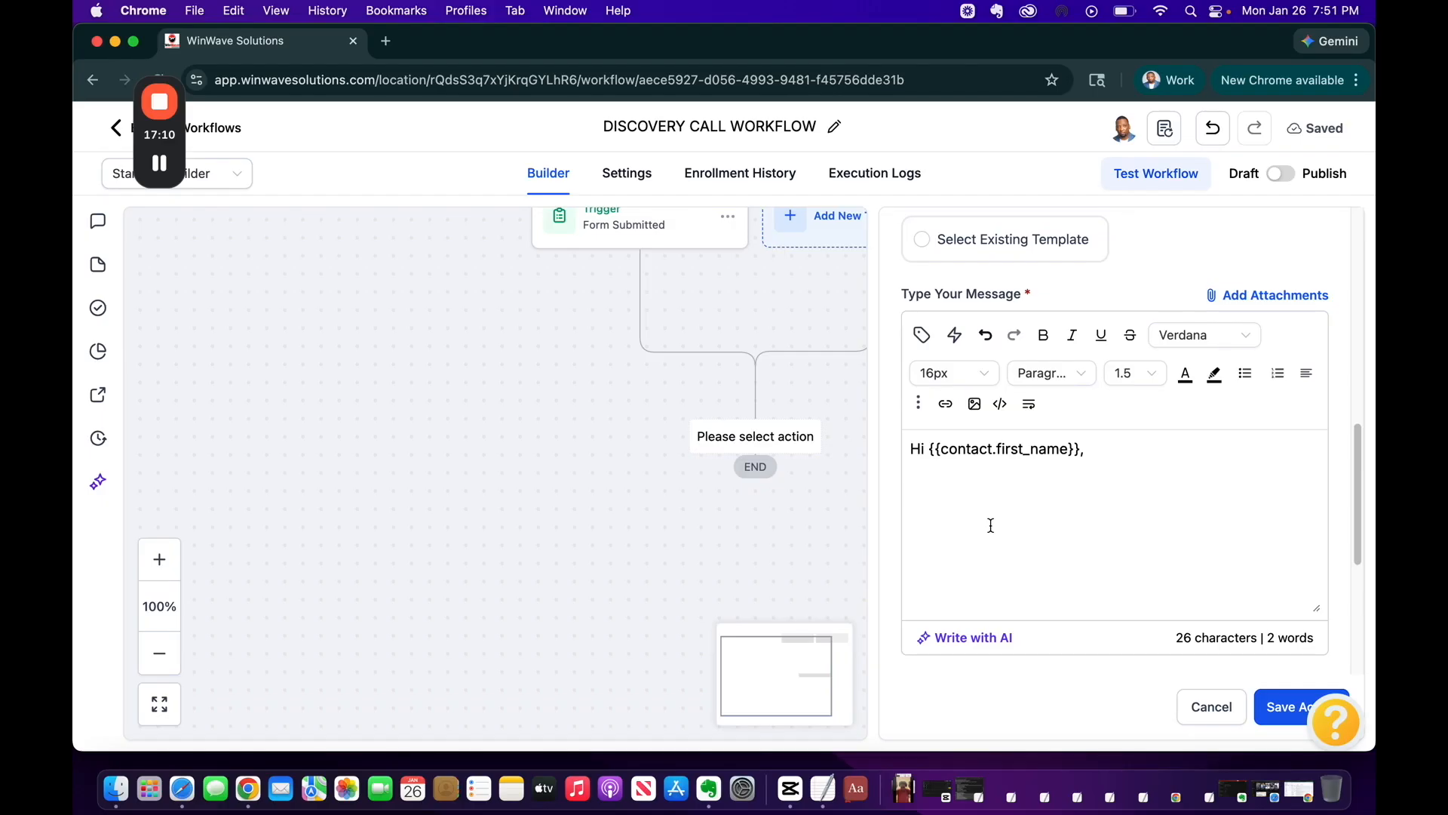
Add 'Click Here' text linked to the booking widget URL
{"action": "type", "text": "Clic"}
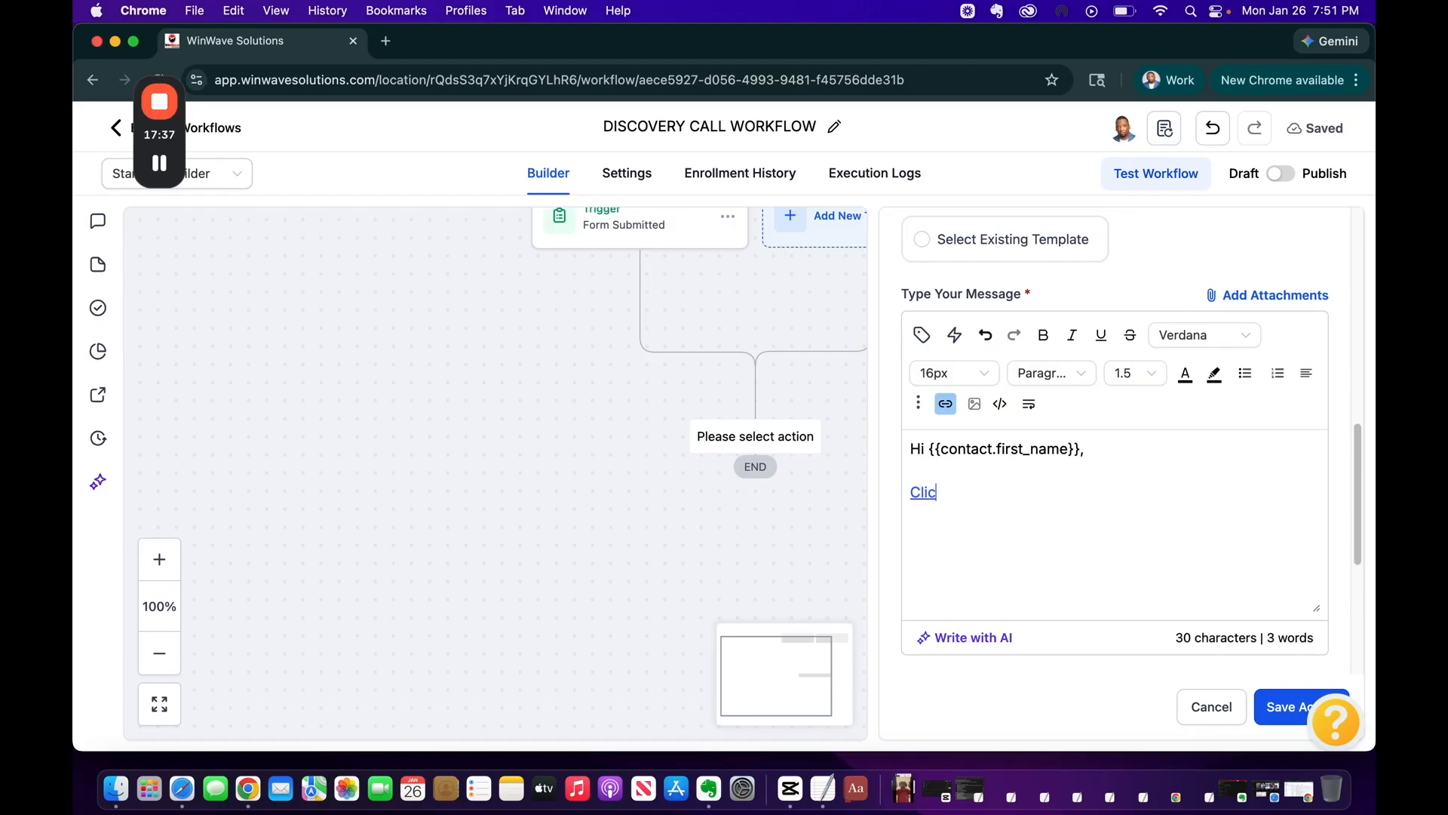
{"action": "type", "text": "k Here"}
{"action": "triple_click", "coordinate": [959, 509]}
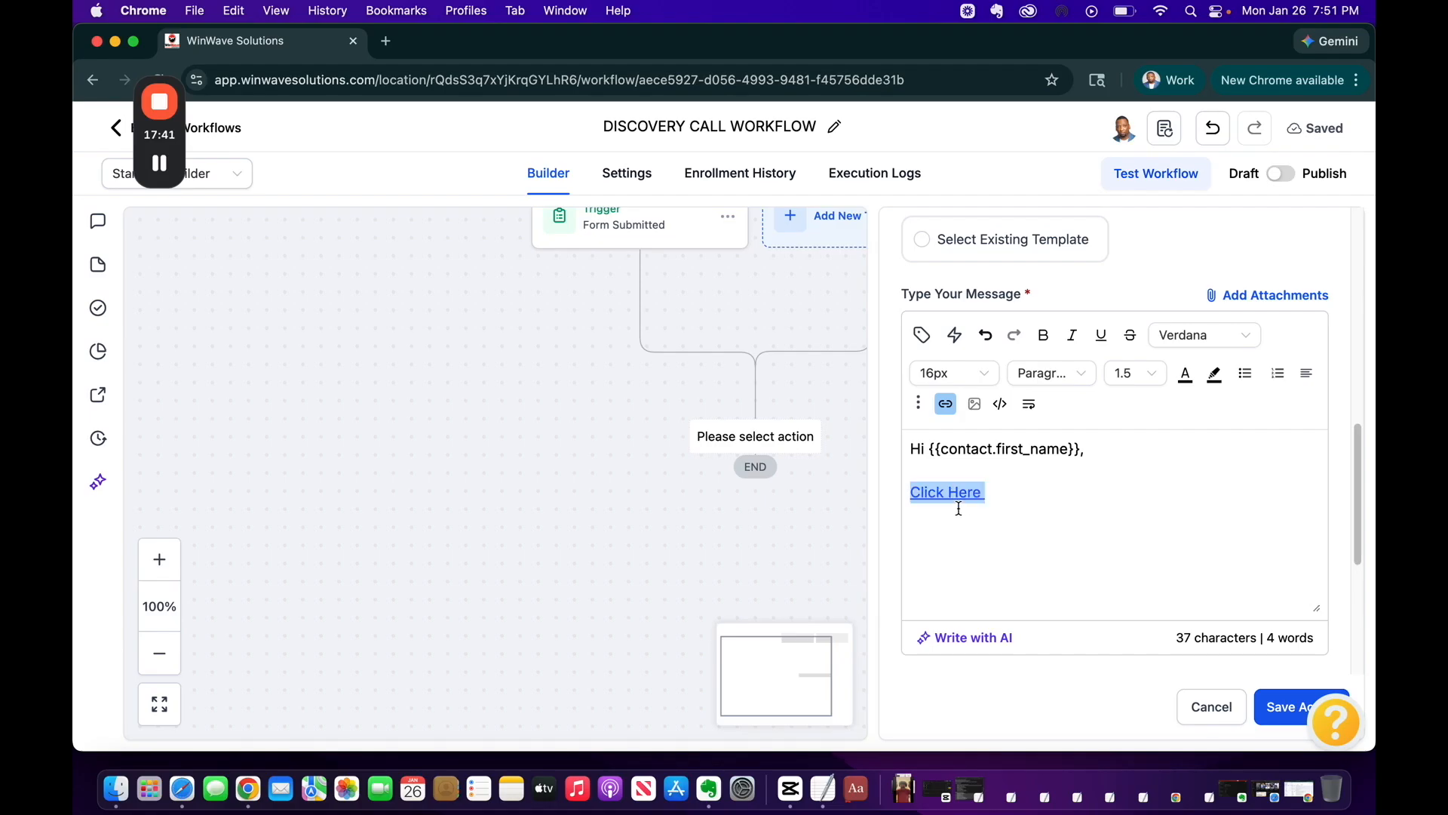
{"action": "left_click", "coordinate": [946, 403]}
{"action": "triple_click", "coordinate": [701, 348]}
{"action": "type", "text": "https://api.leadconnectorhq.com/widget/booking/u5nkBxTusA2IiEtALd6j"}
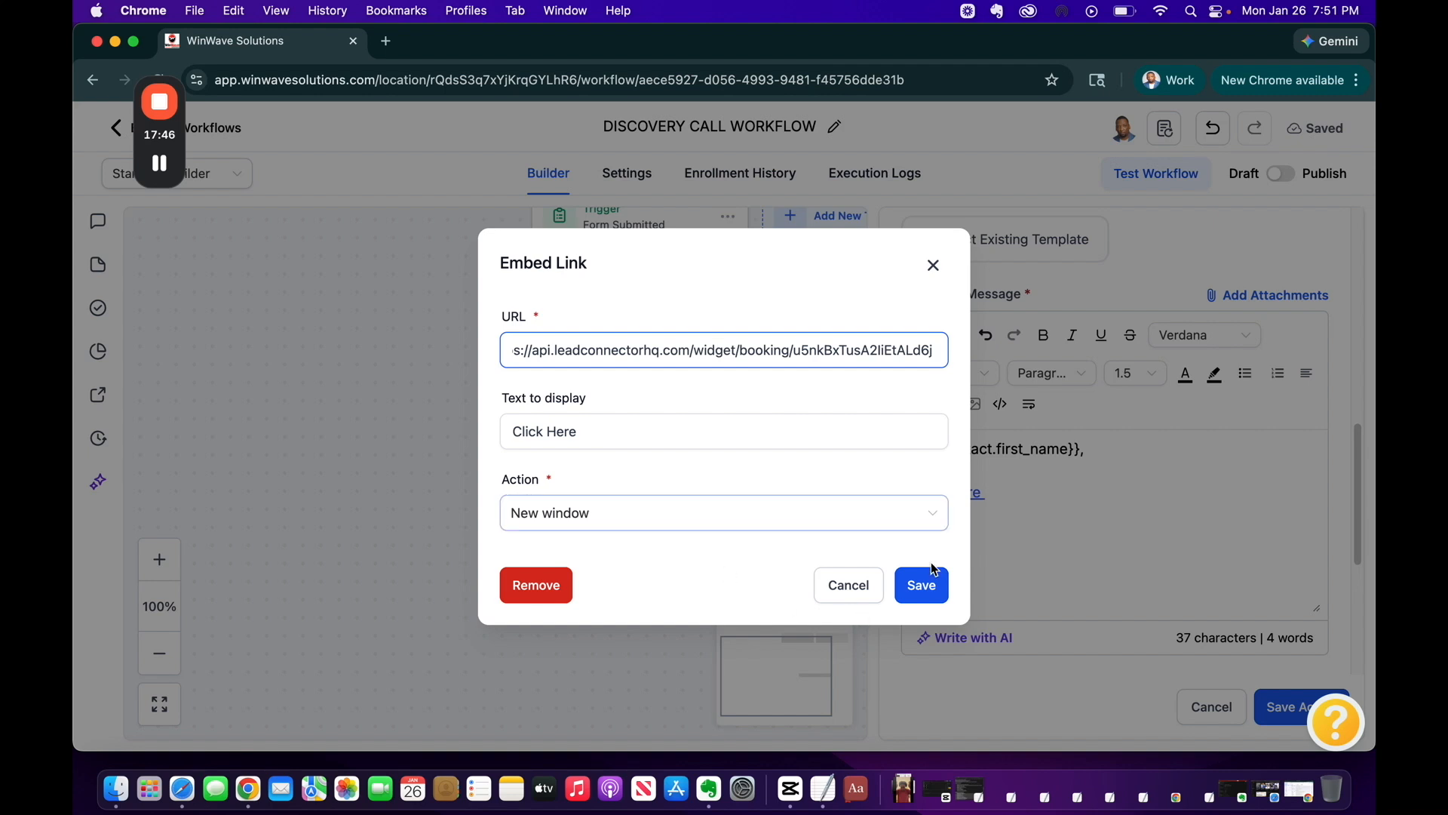
{"action": "left_click", "coordinate": [925, 585]}
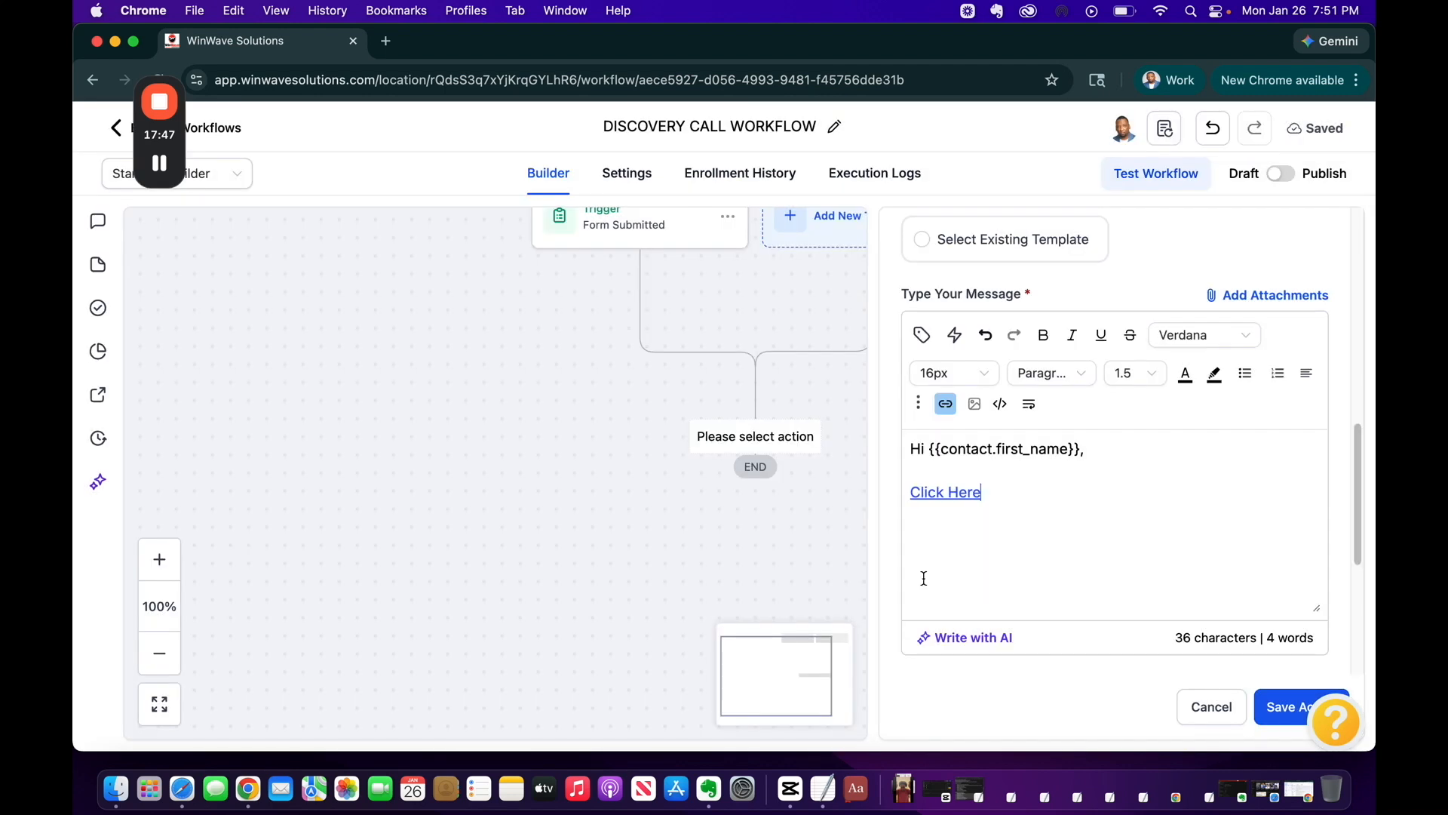
Type placeholder text on the line above the link and save the Email step
{"action": "left_click", "coordinate": [951, 470]}
{"action": "type", "text": "sghdjhfljg;hj'k"}
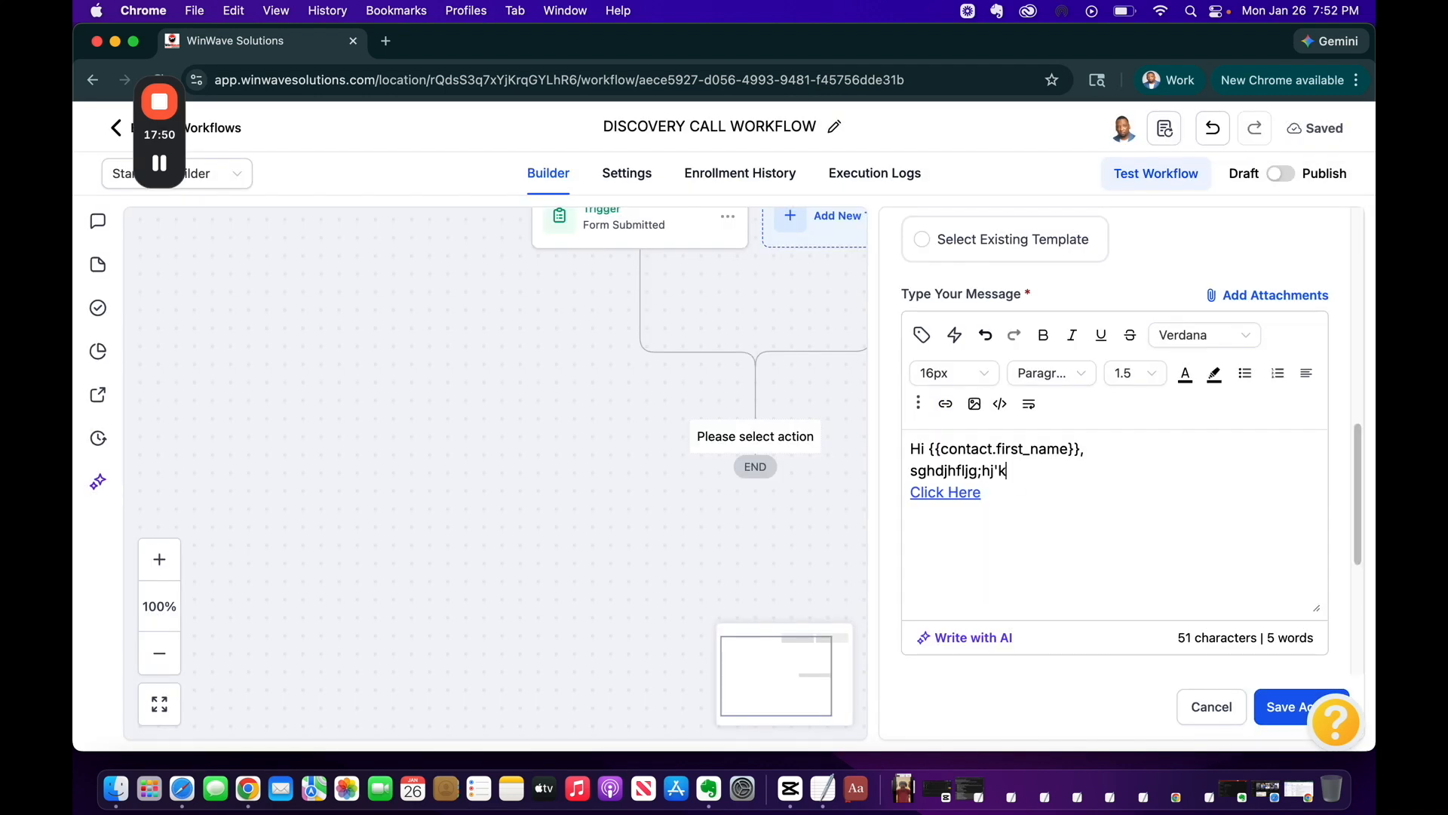
{"action": "key", "text": "Return"}
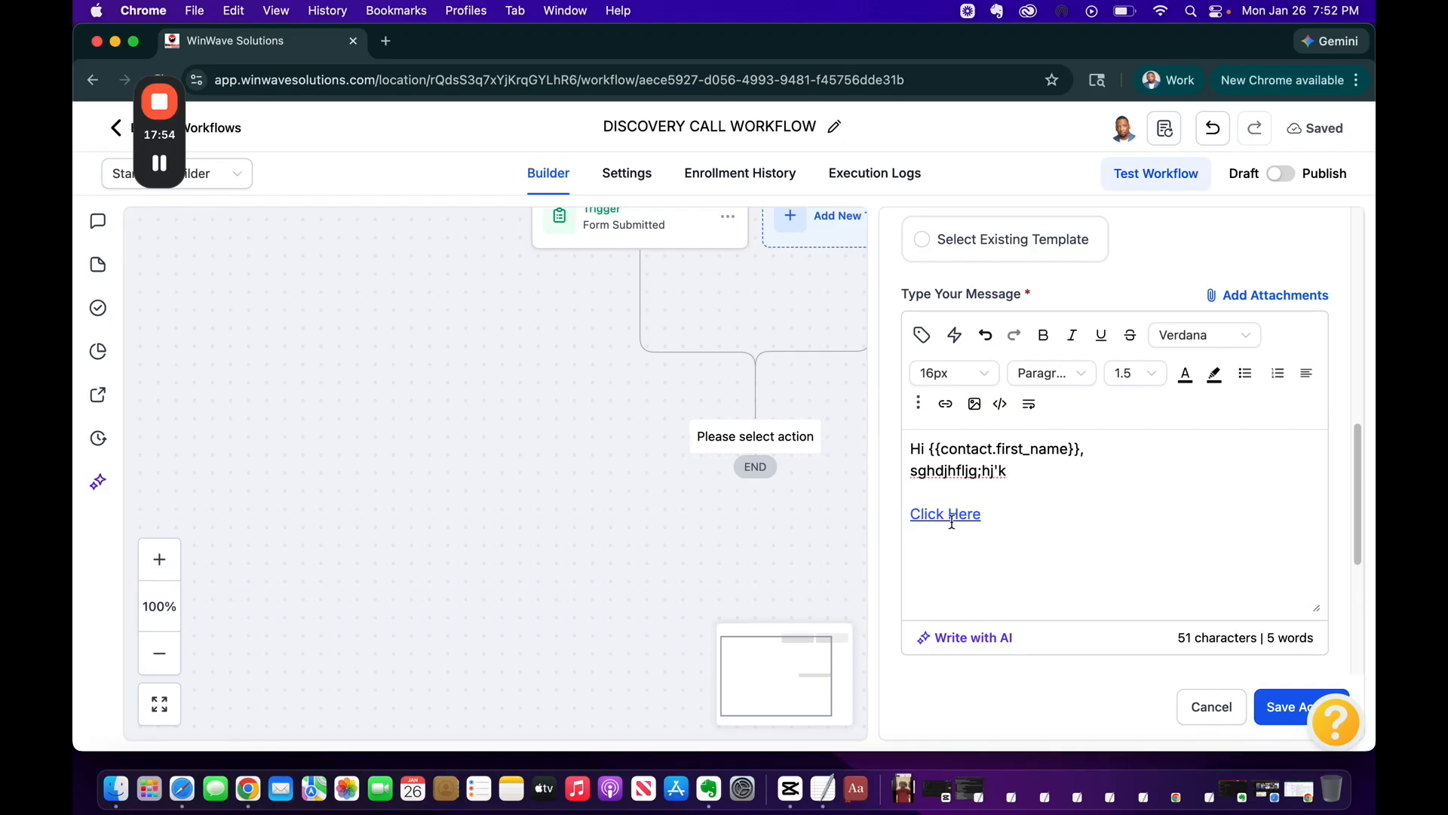
{"action": "left_click", "coordinate": [1268, 710]}
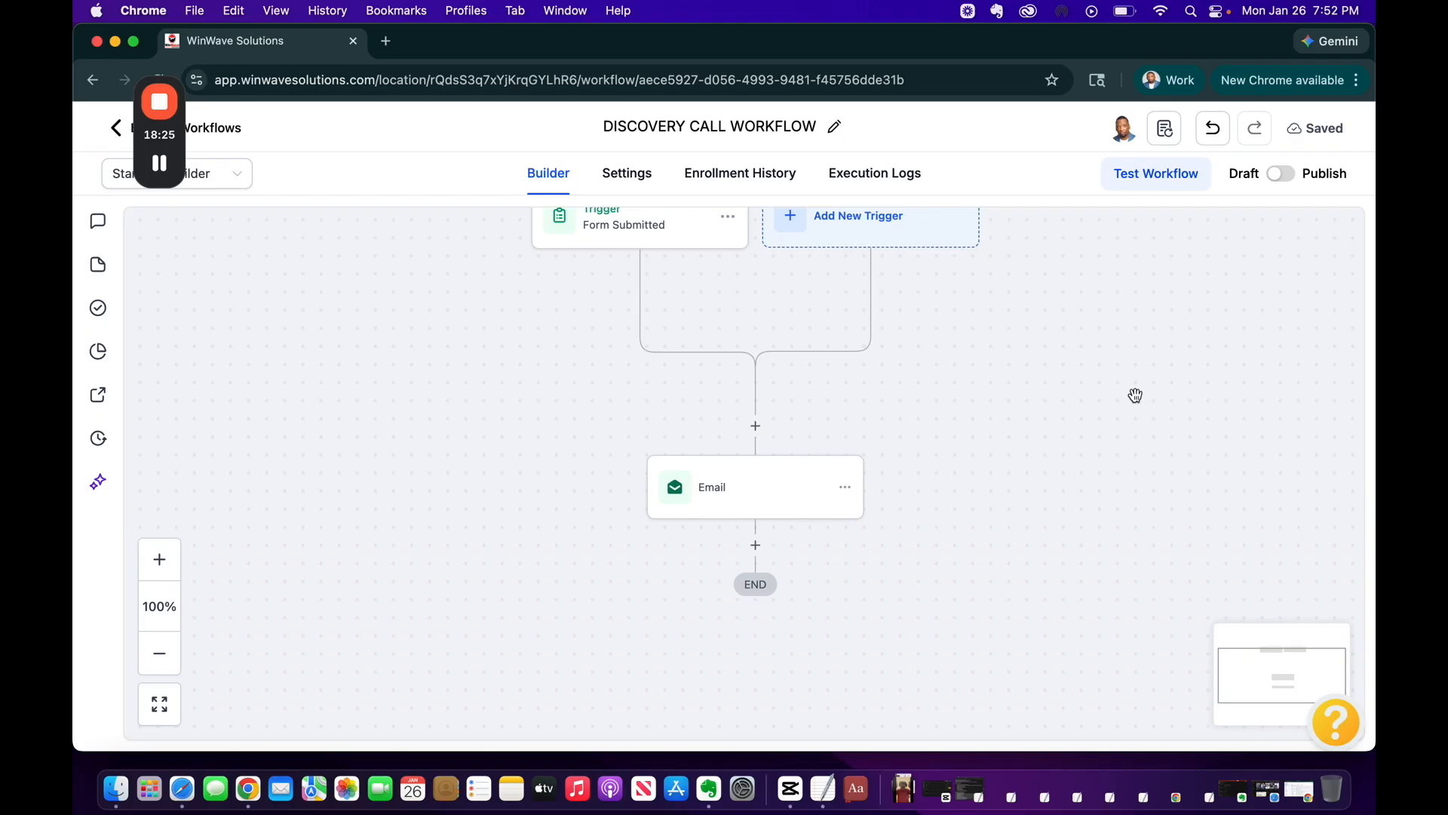
Add a Send SMS action after the Email step
{"action": "left_click", "coordinate": [755, 545]}
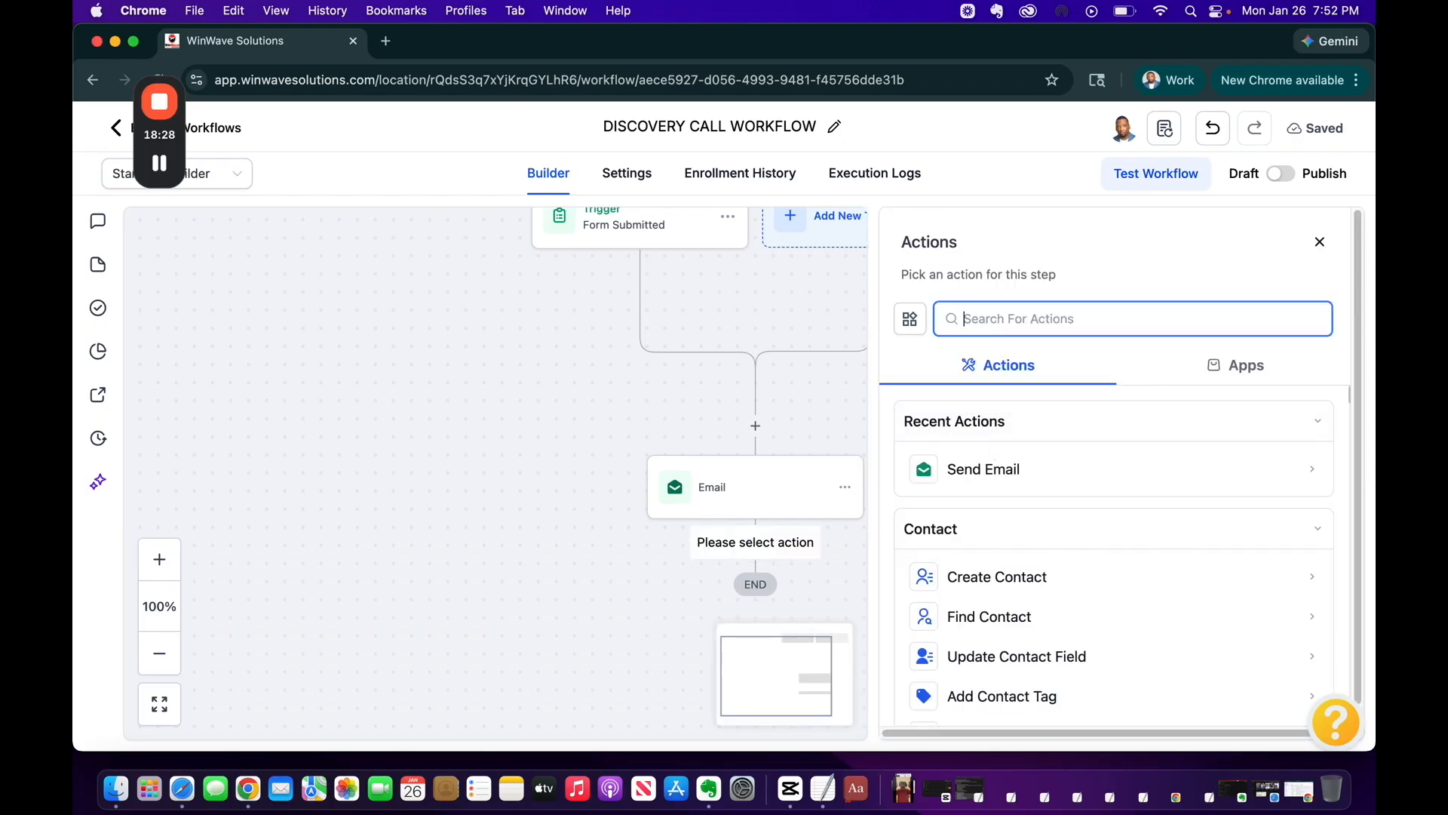
{"action": "type", "text": "sms"}
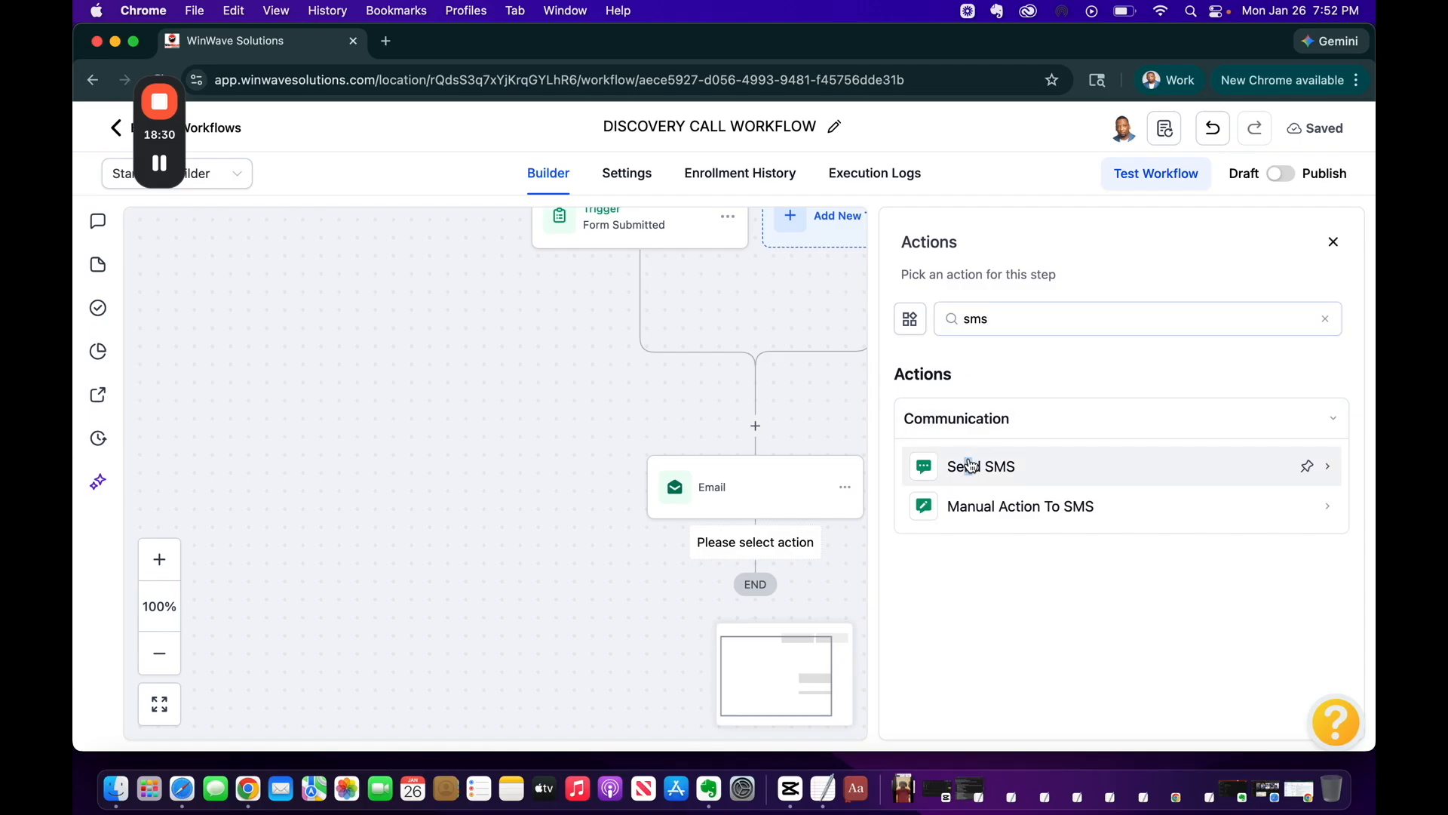
{"action": "left_click", "coordinate": [970, 465]}
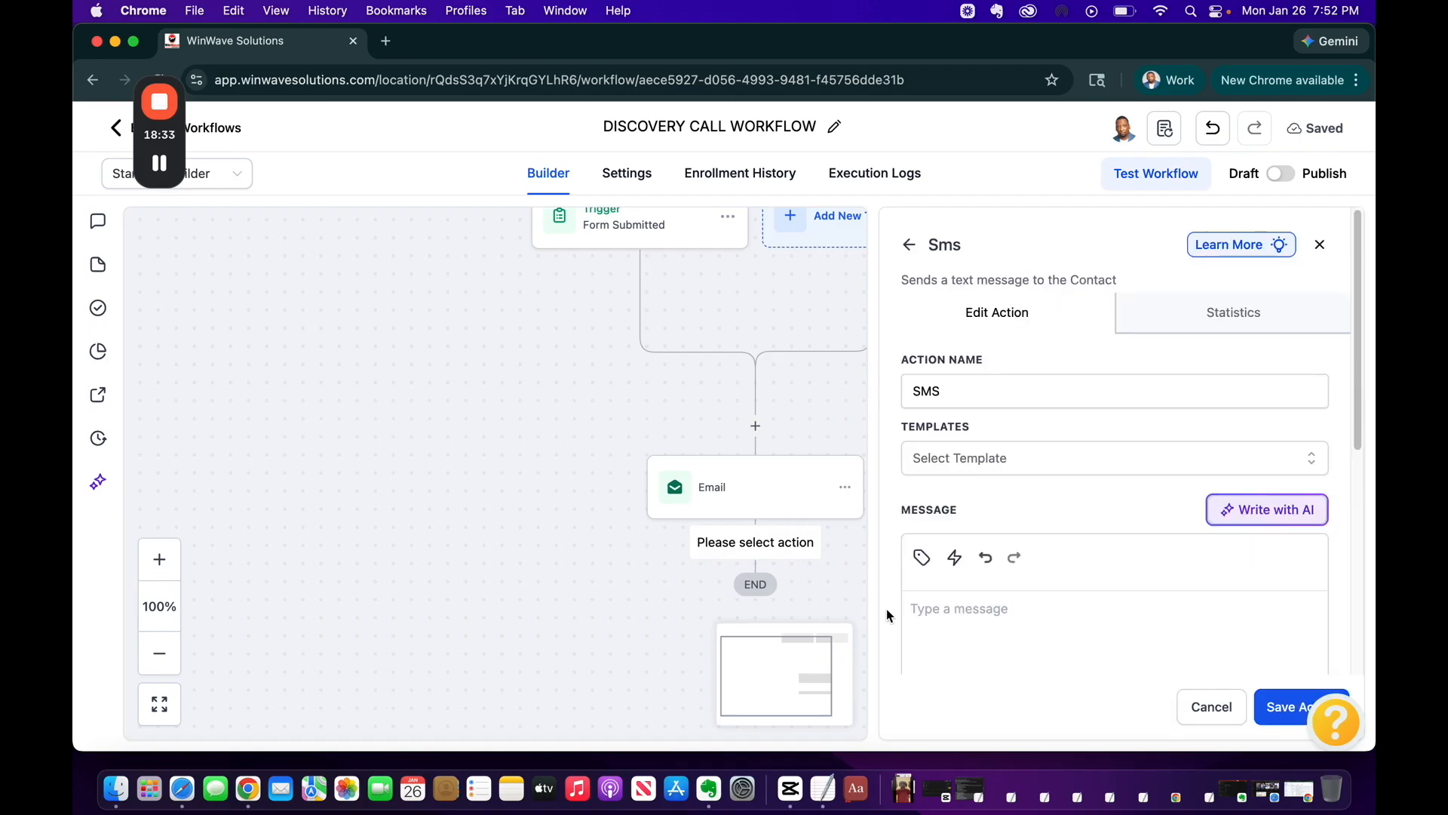
Write the SMS message 'Hi {{contact.first_name}},' and save the SMS step
{"action": "scroll", "coordinate": [989, 468], "scroll_direction": "down", "scroll_amount": 3}
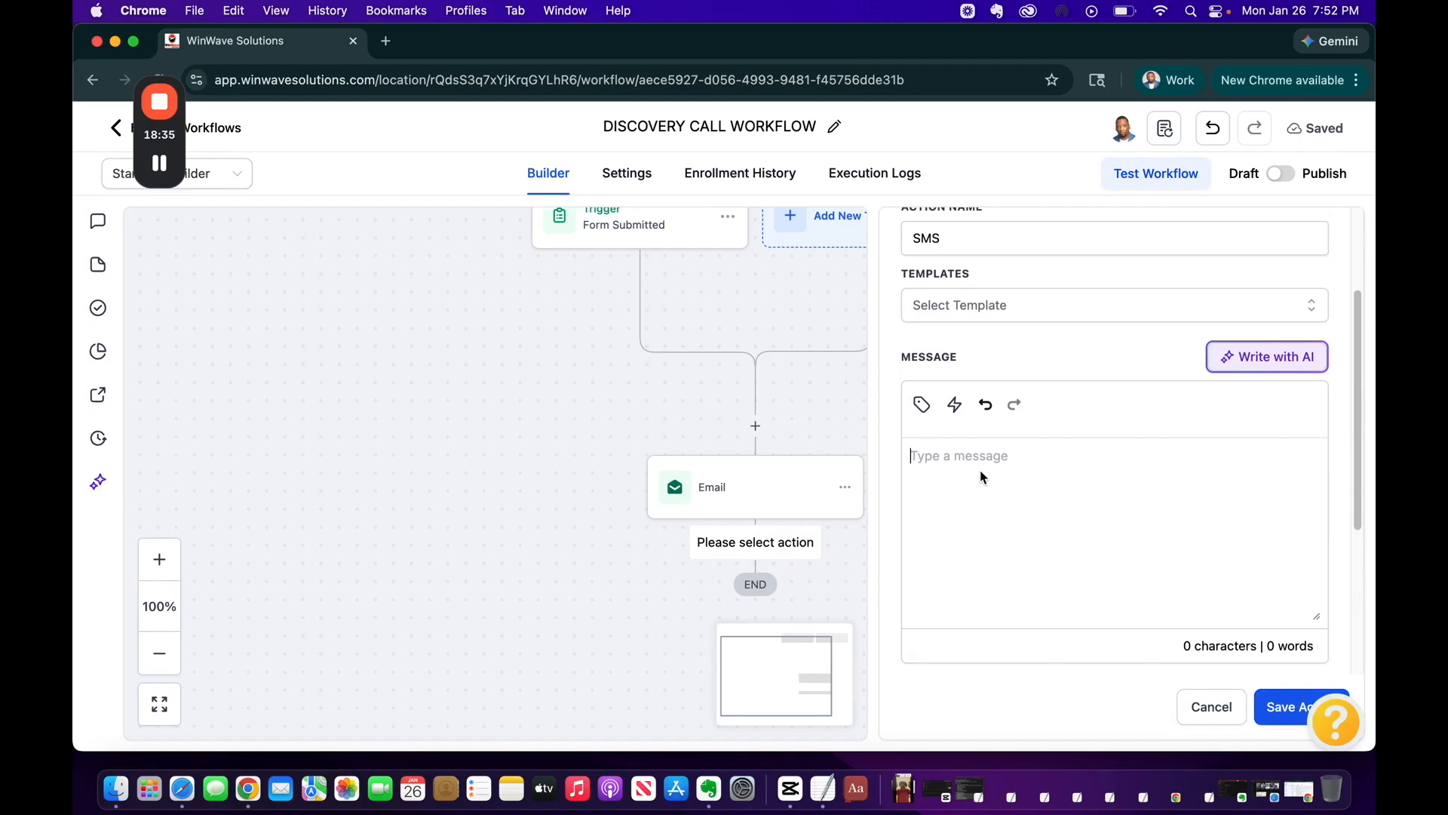
{"action": "left_click", "coordinate": [980, 469]}
{"action": "type", "text": "Hi"}
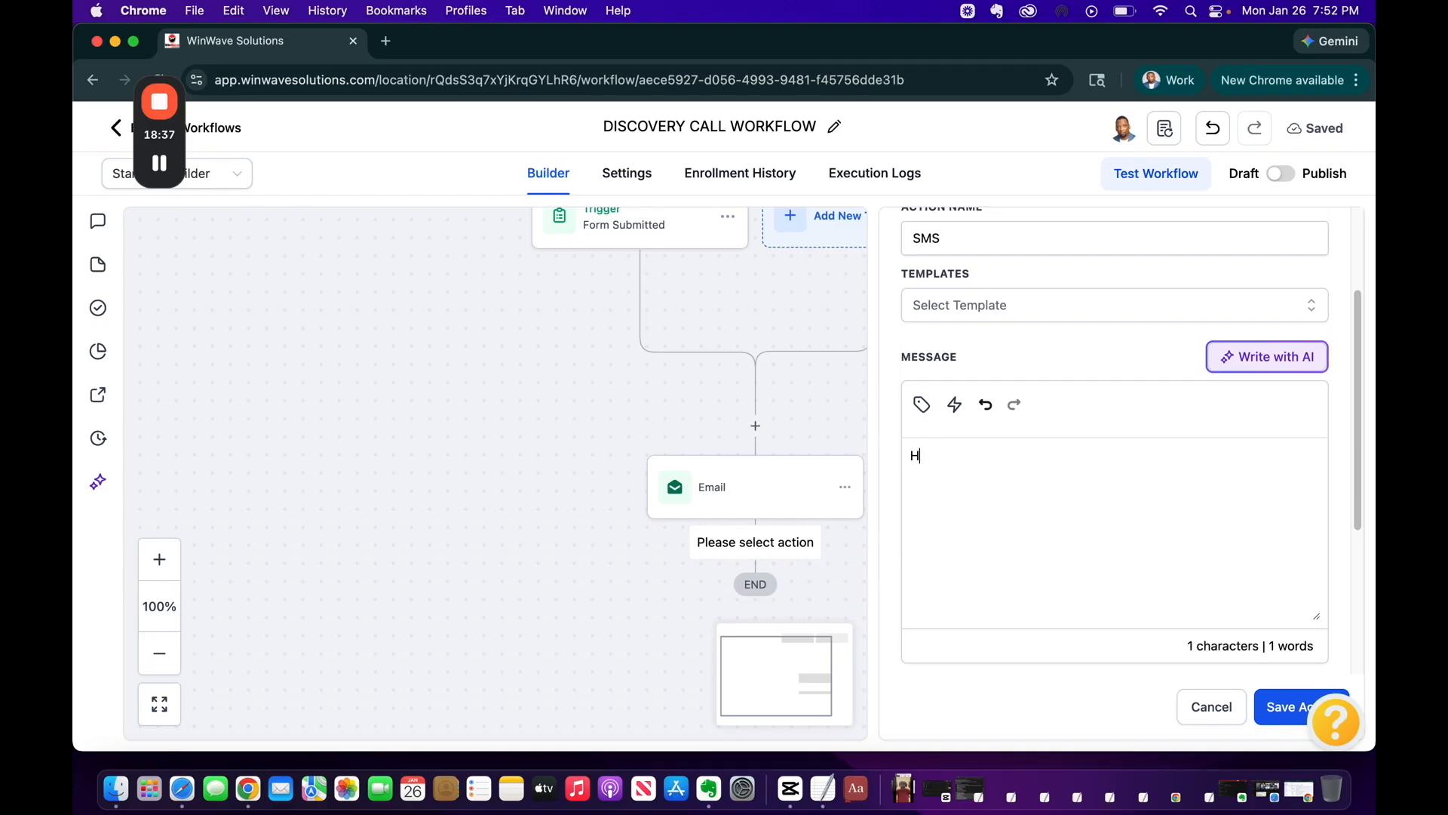
{"action": "left_click", "coordinate": [922, 404]}
{"action": "left_click", "coordinate": [750, 248]}
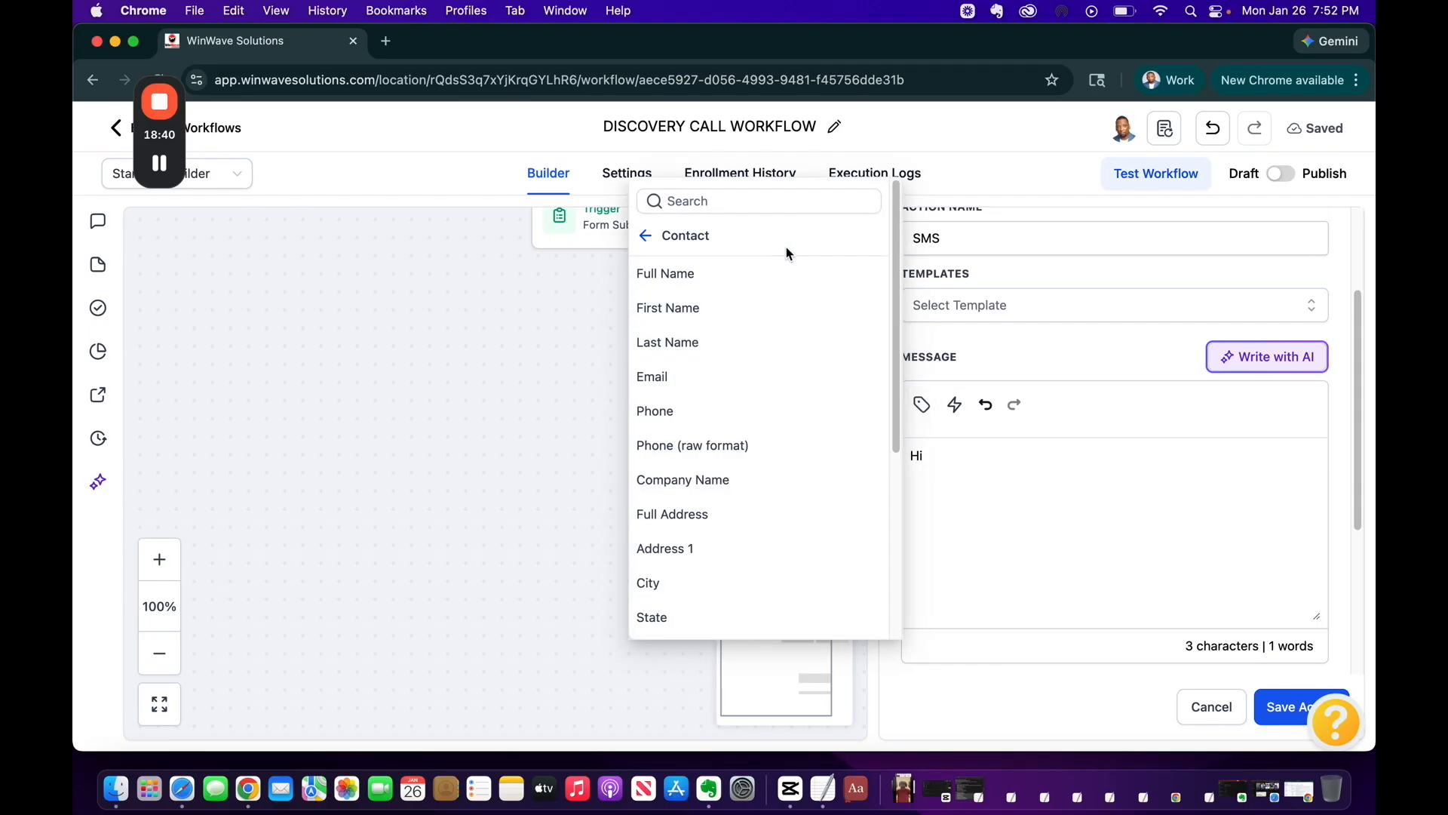
{"action": "left_click", "coordinate": [777, 301]}
{"action": "type", "text": ","}
{"action": "key", "text": "Return"}
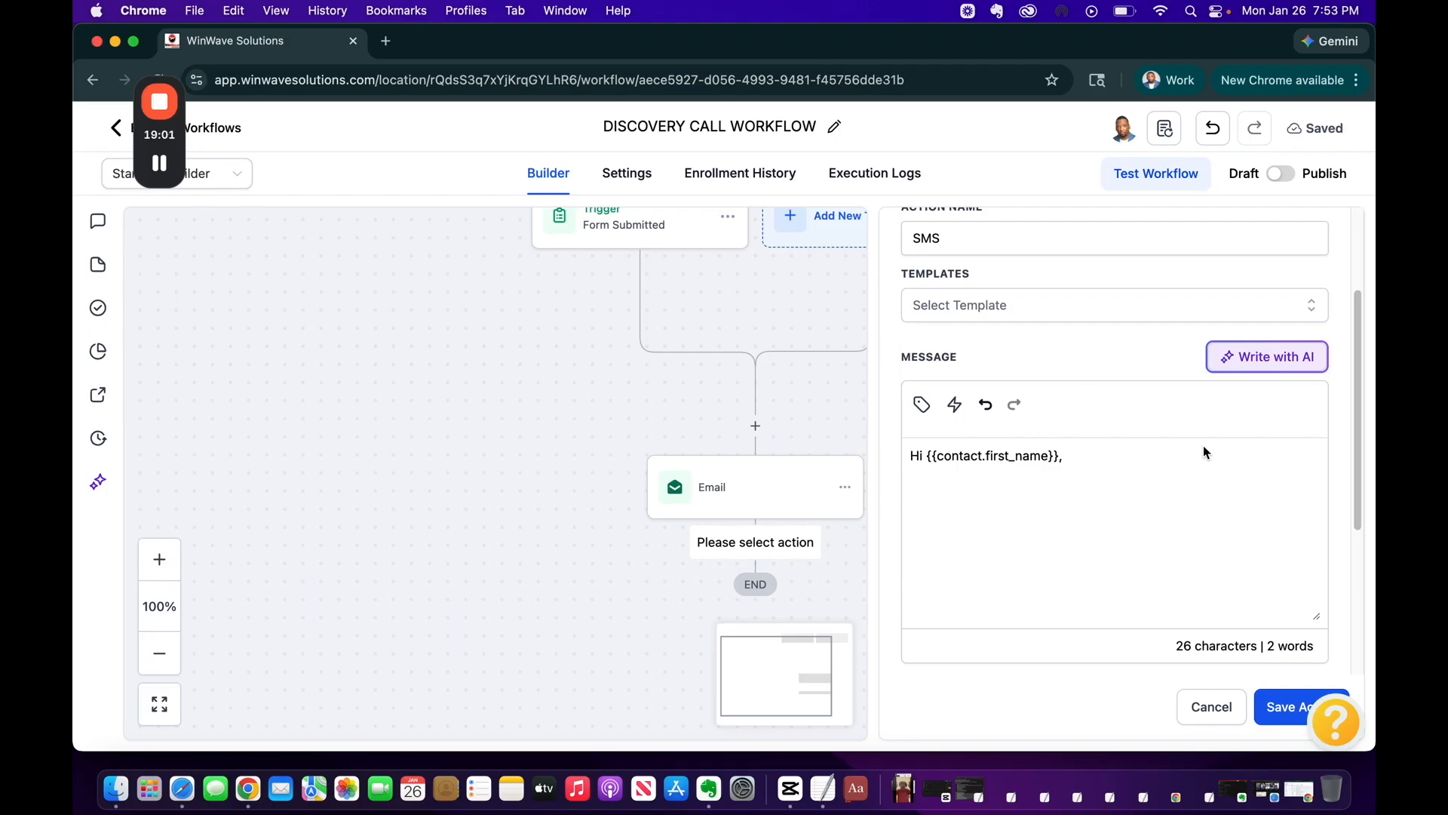
{"action": "scroll", "coordinate": [1199, 537], "scroll_direction": "down", "scroll_amount": 5}
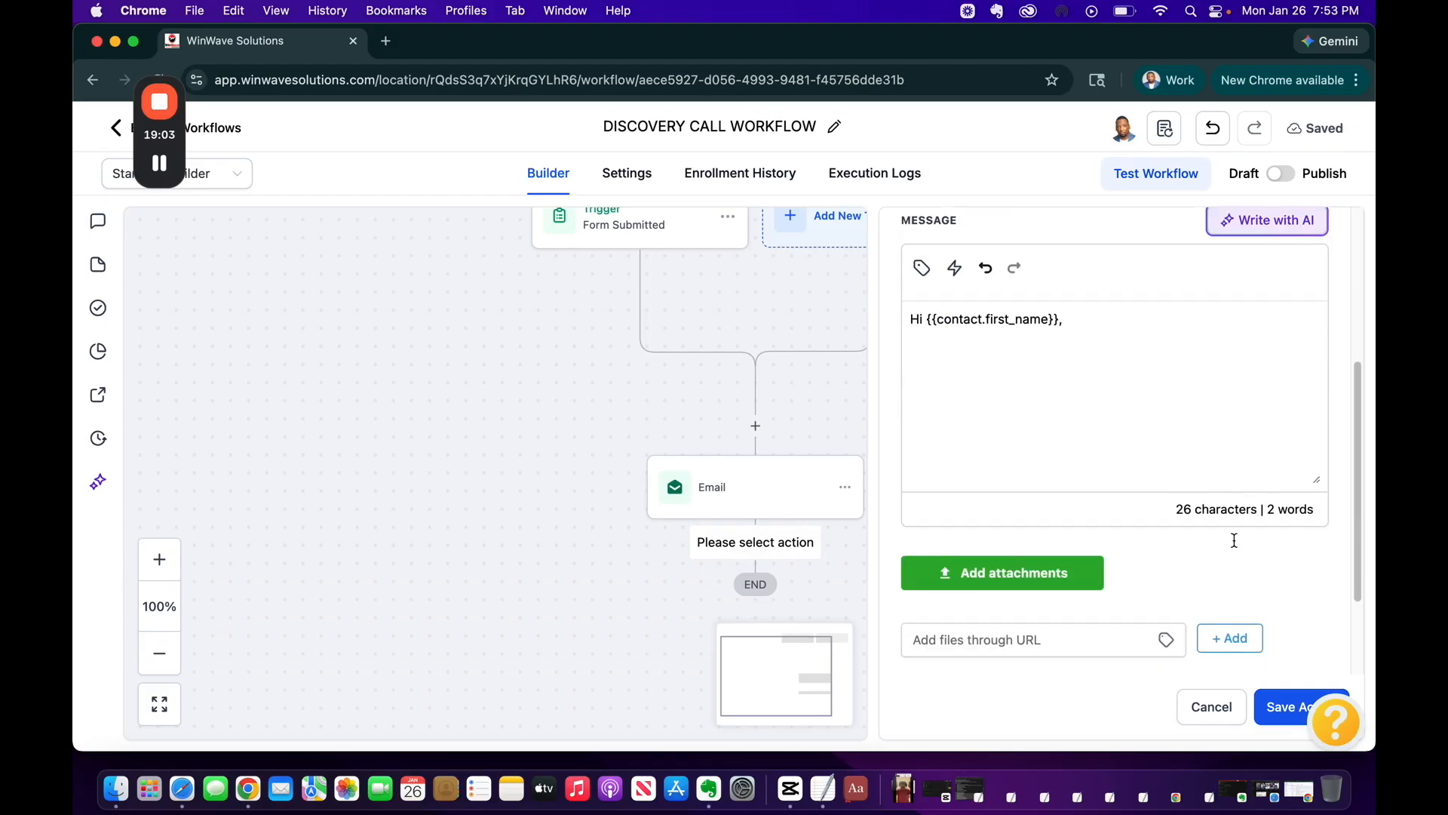
{"action": "scroll", "coordinate": [1235, 540], "scroll_direction": "up", "scroll_amount": 6}
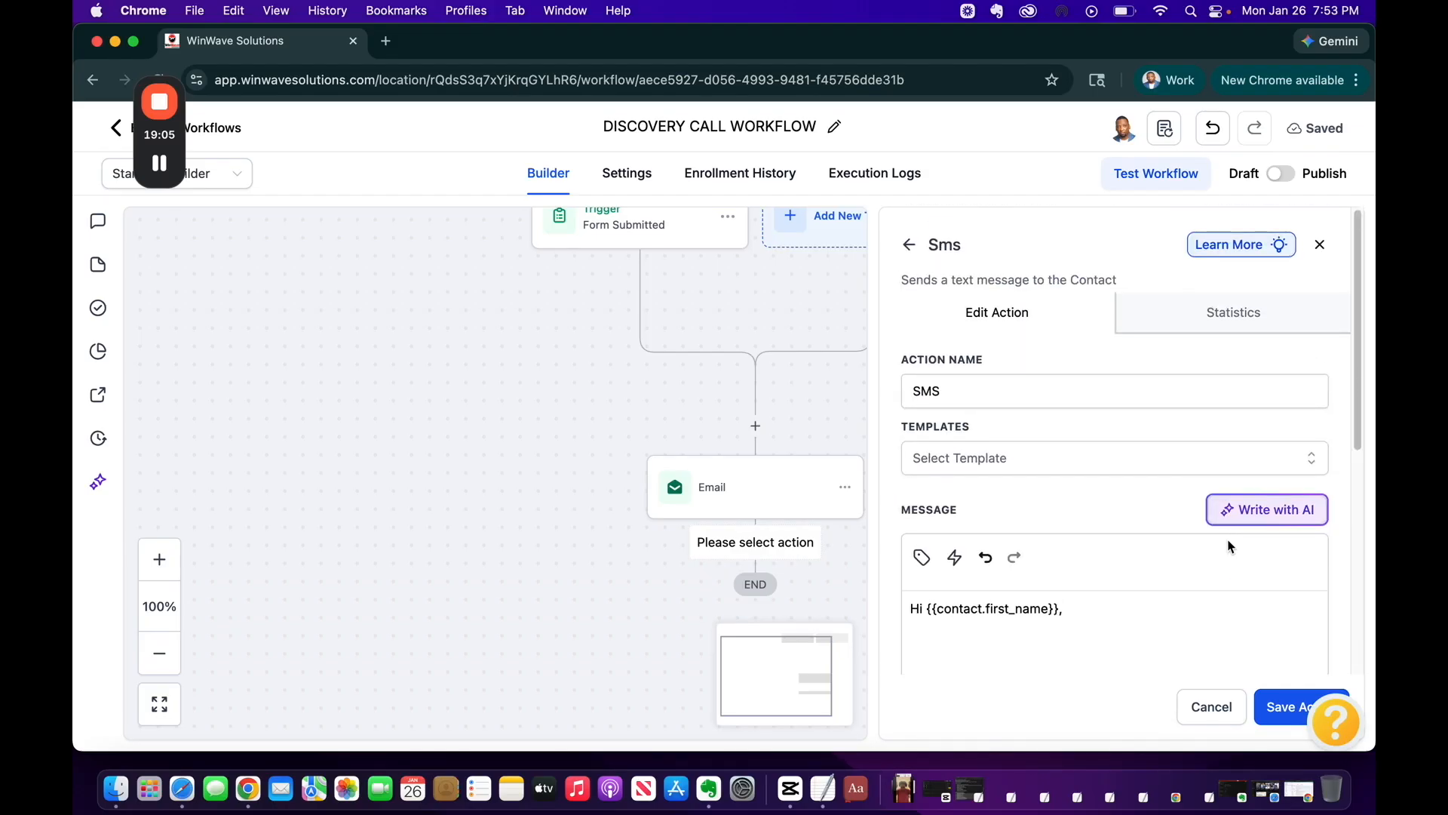
{"action": "scroll", "coordinate": [1196, 617], "scroll_direction": "down", "scroll_amount": 3}
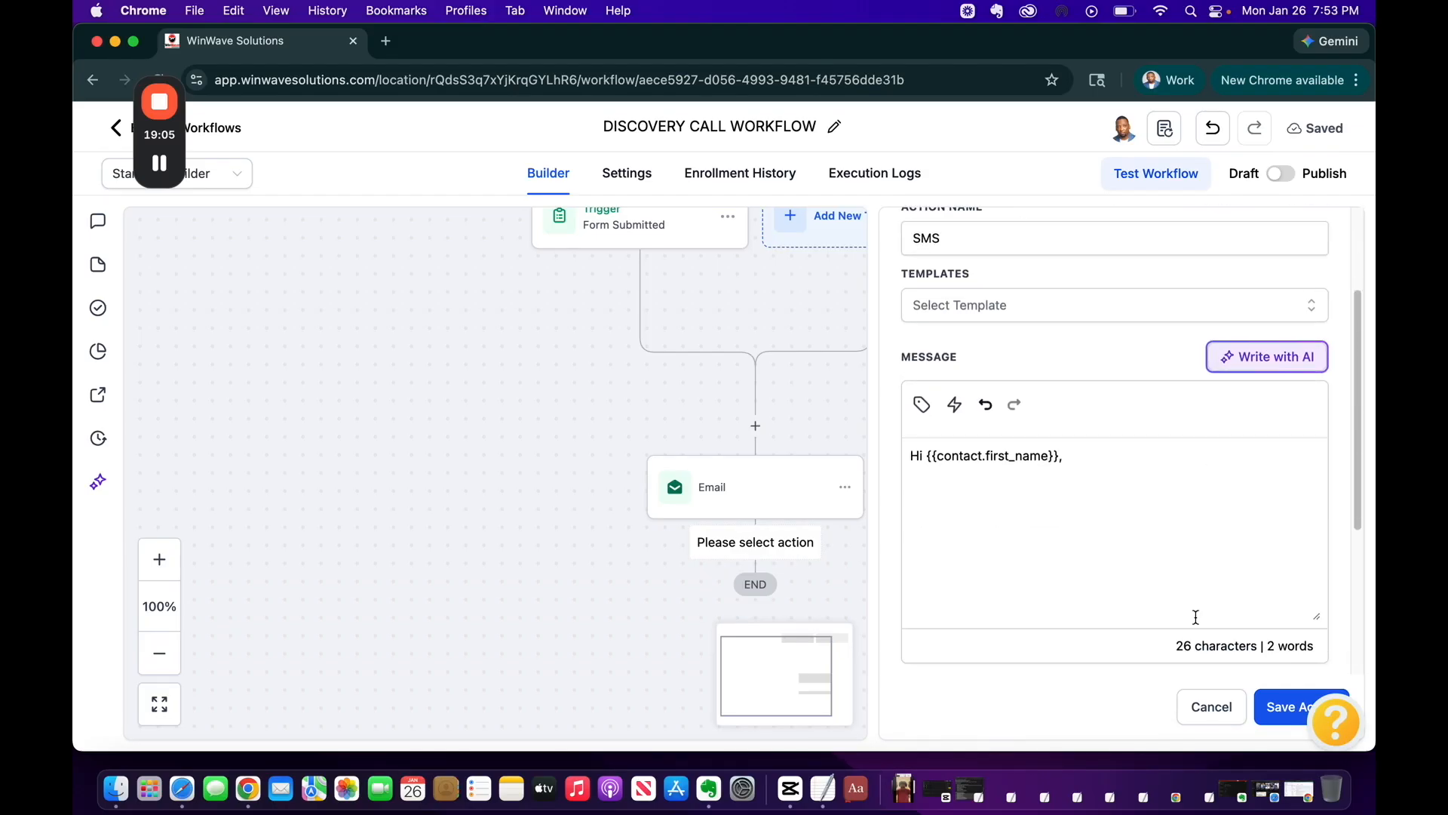
{"action": "left_click", "coordinate": [1264, 709]}
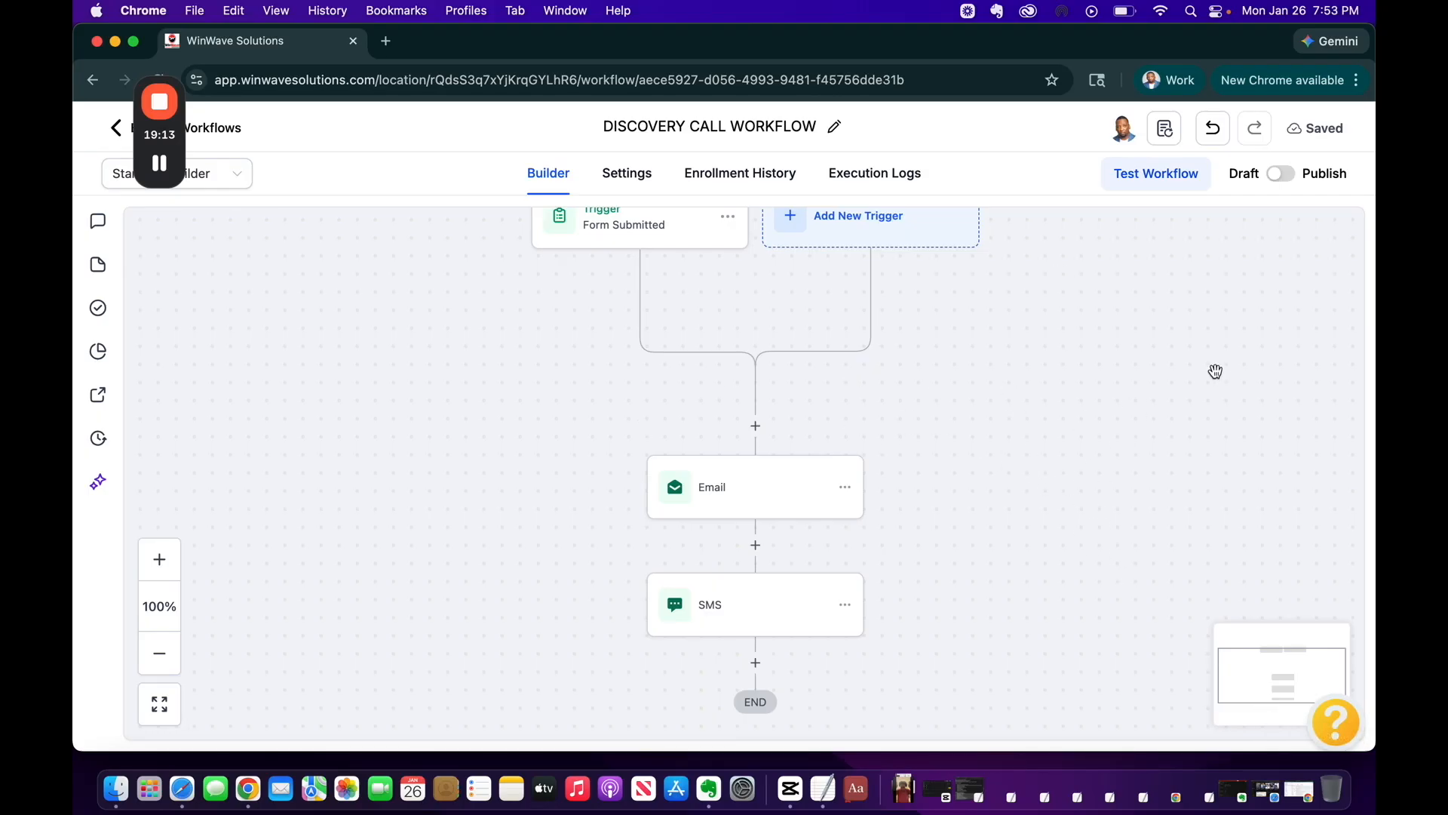
Switch the DISCOVERY CALL WORKFLOW from Draft to Publish and save it
{"action": "left_click", "coordinate": [1279, 175]}
{"action": "left_click", "coordinate": [1316, 129]}
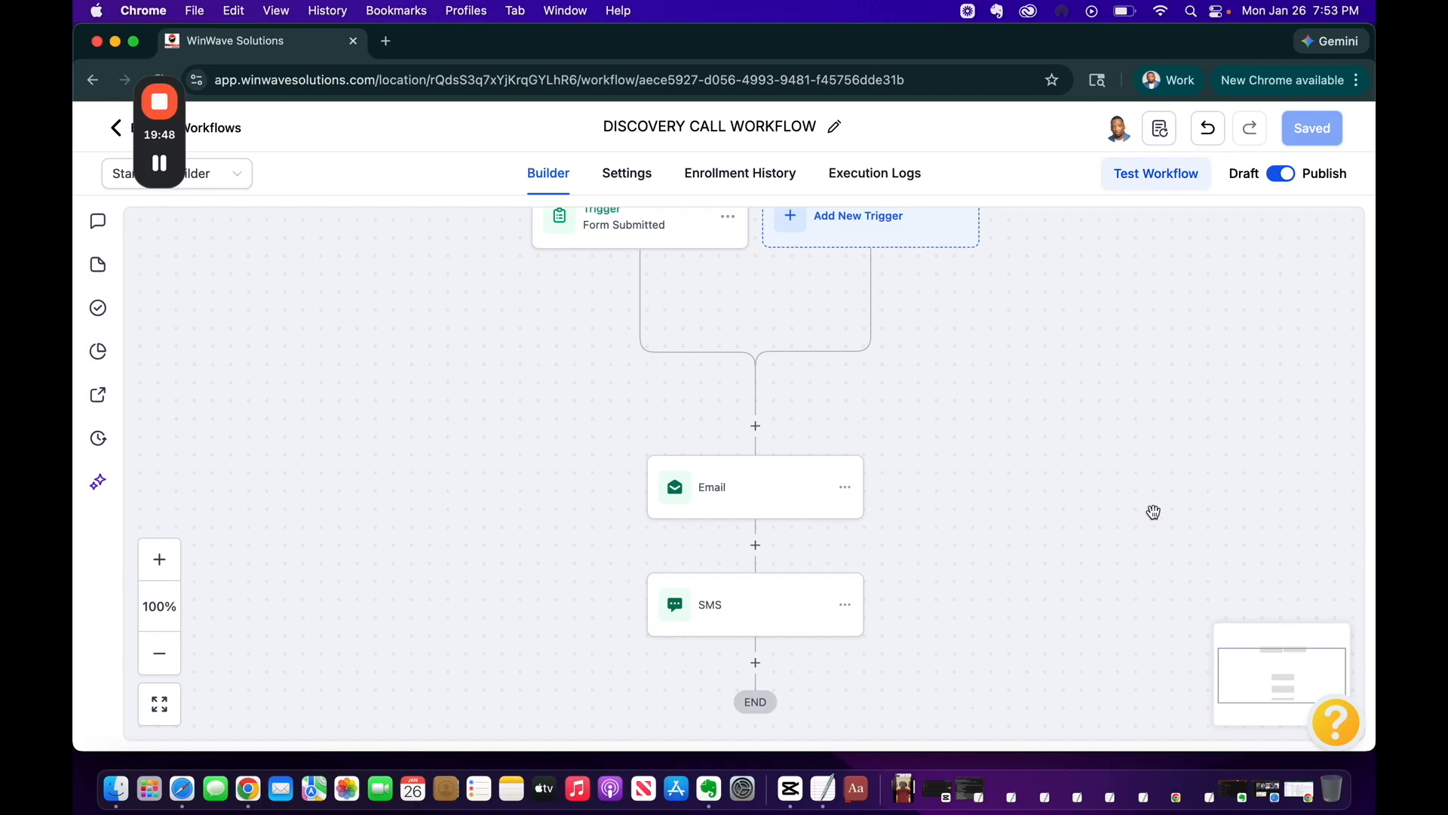
Go to Sites > Forms and preview the Discovery Form from its actions menu
{"action": "left_click", "coordinate": [114, 130]}
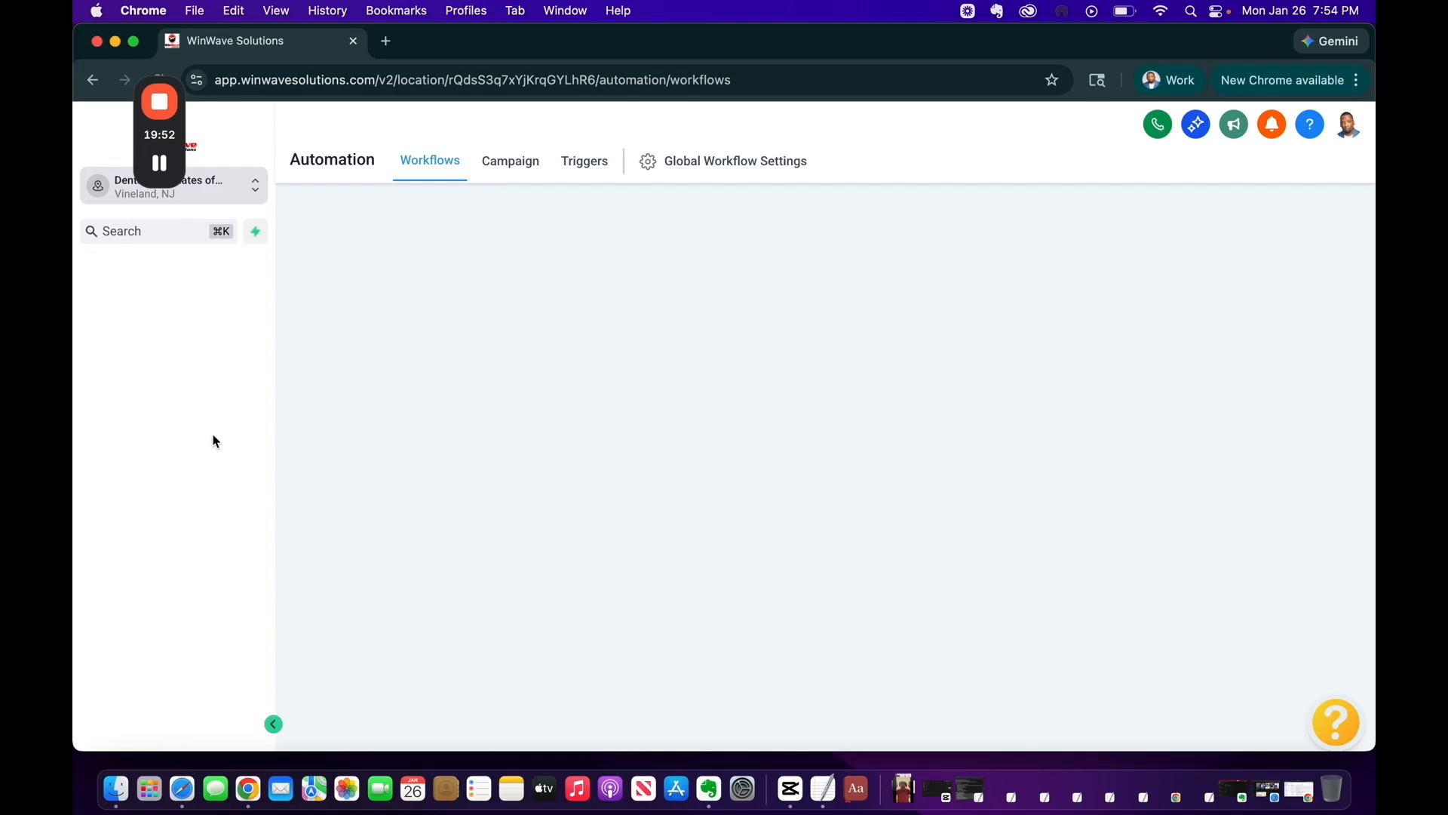
{"action": "scroll", "coordinate": [245, 628], "scroll_direction": "down", "scroll_amount": 2}
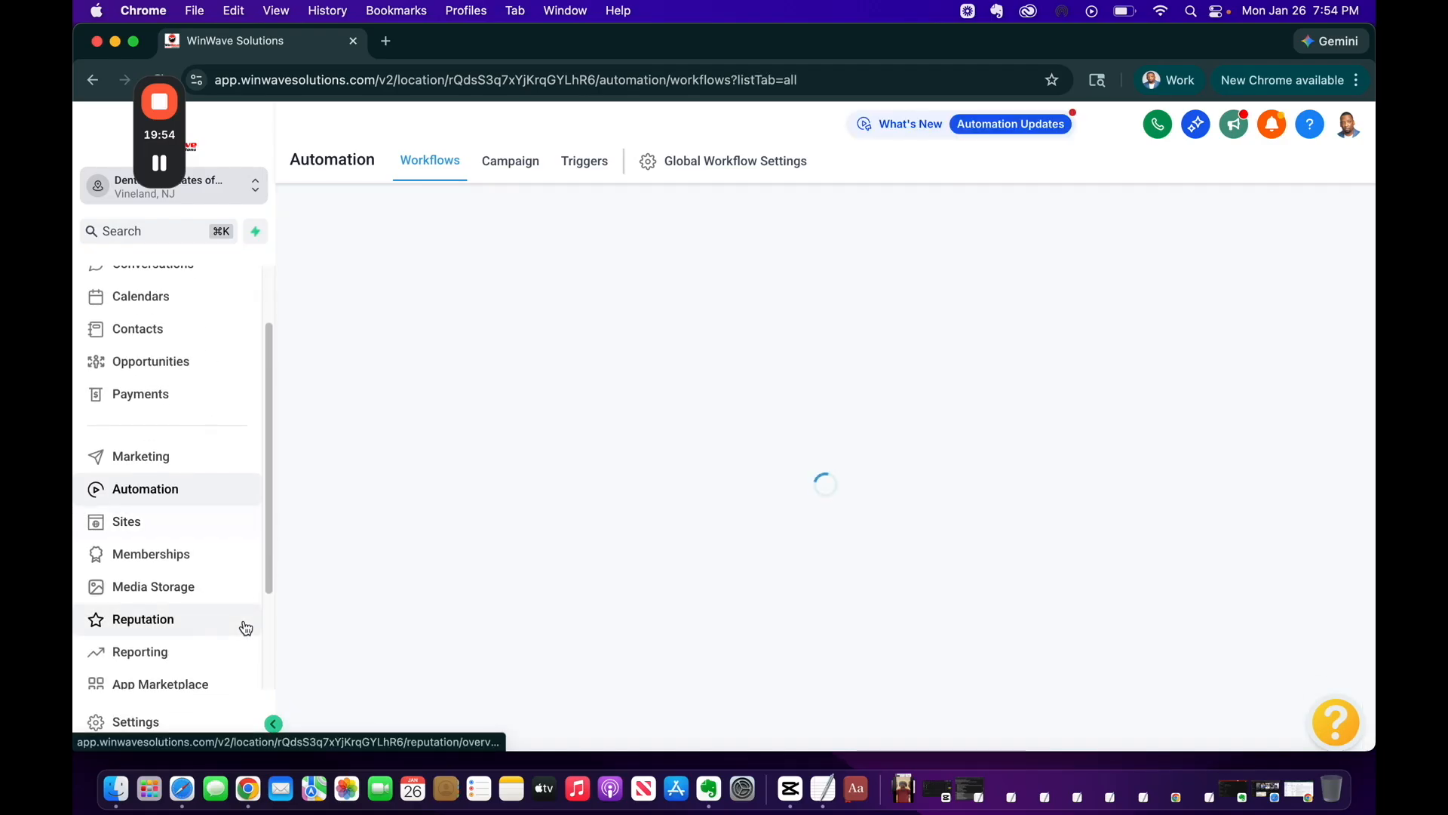
{"action": "left_click", "coordinate": [165, 525]}
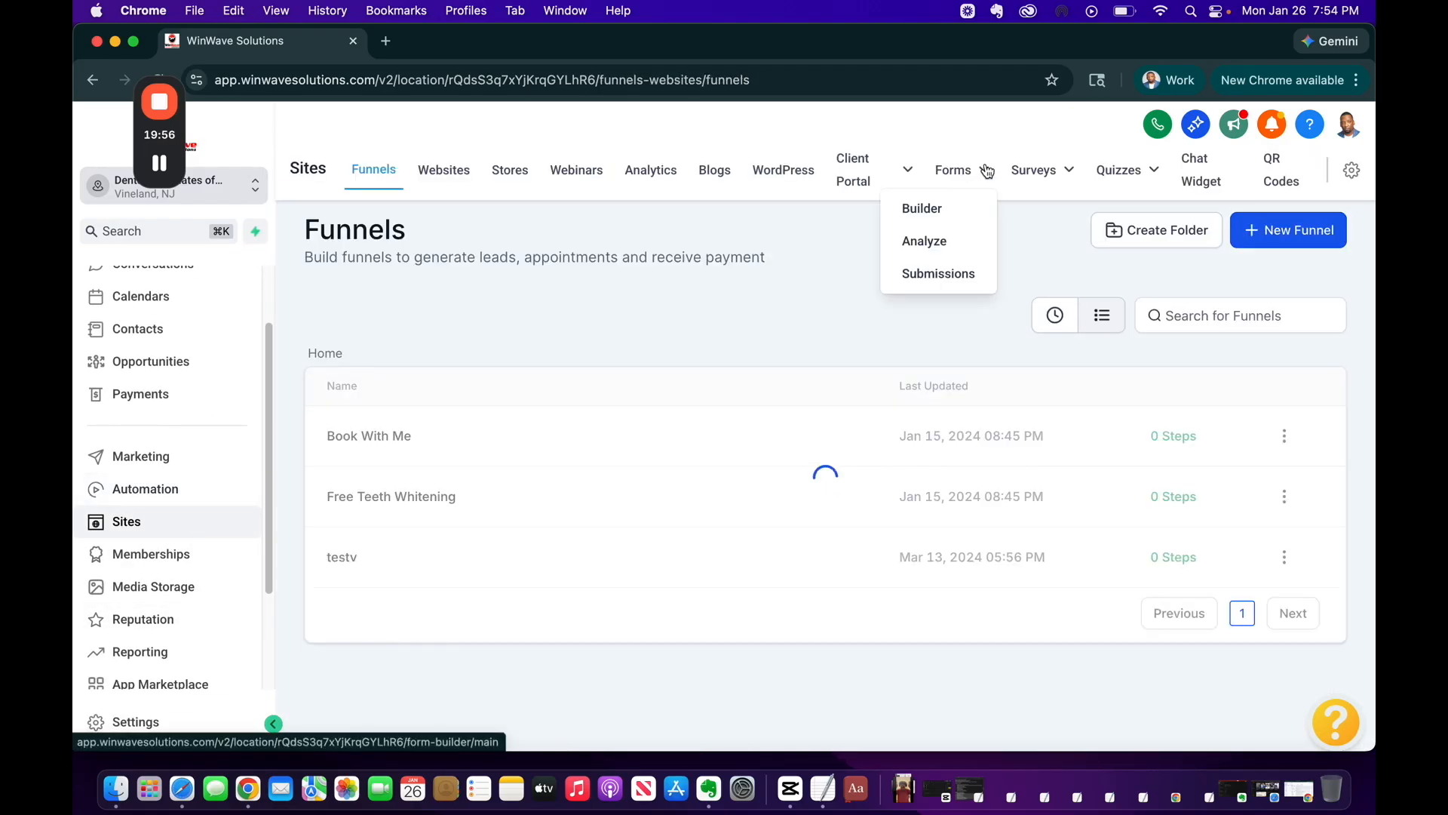
{"action": "left_click", "coordinate": [962, 170]}
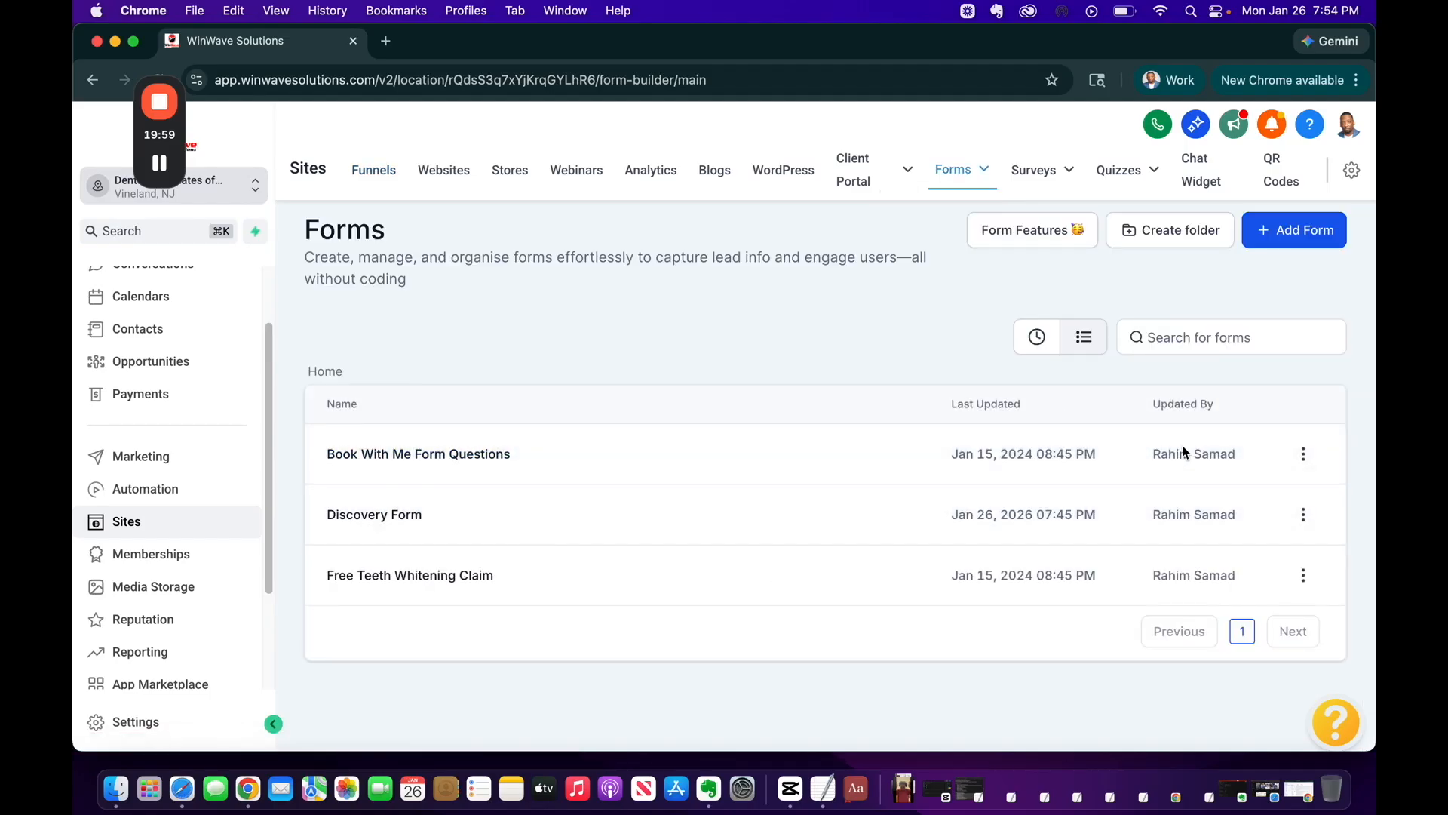
{"action": "left_click", "coordinate": [1303, 514]}
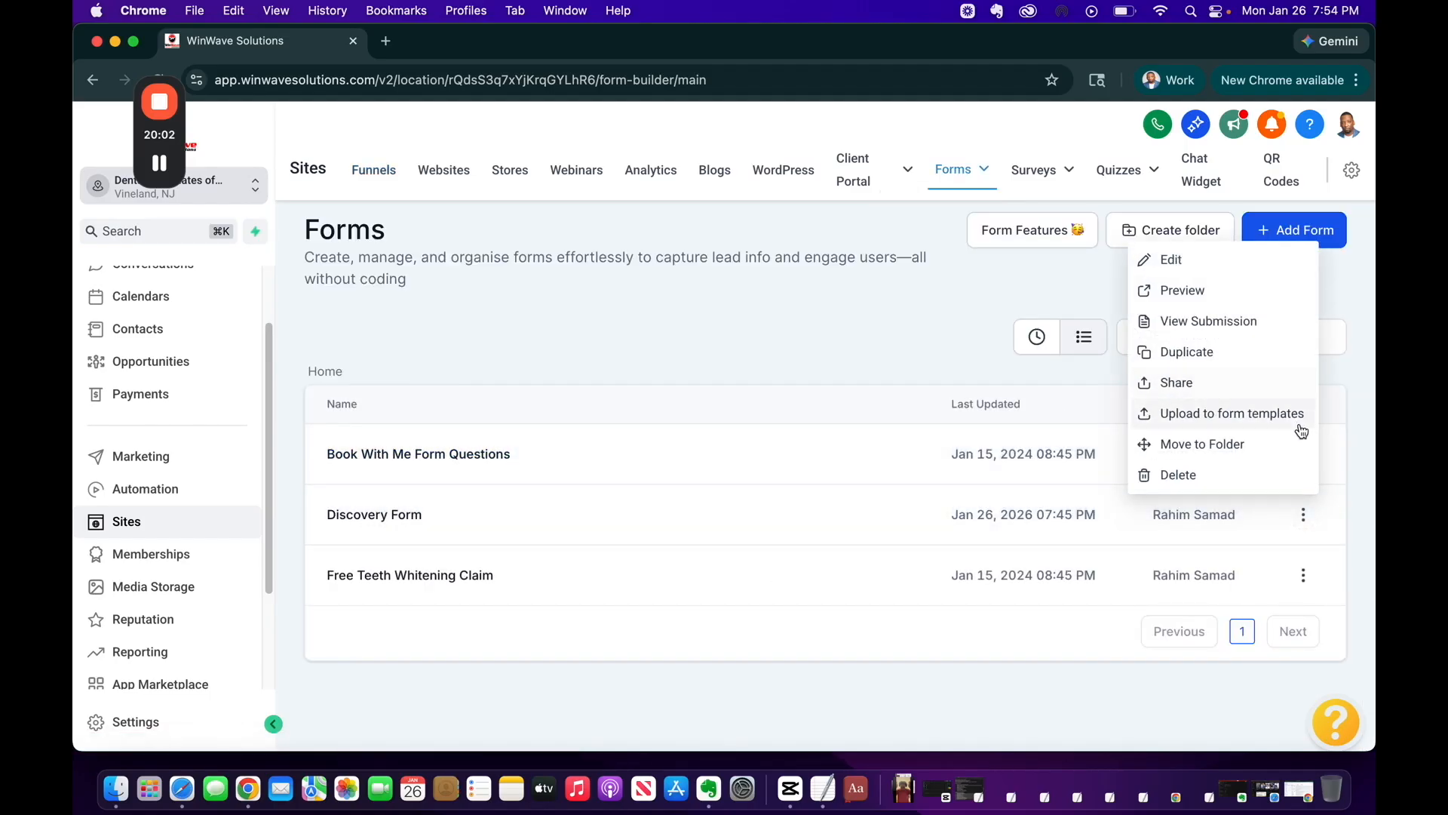
{"action": "left_click", "coordinate": [1190, 295]}
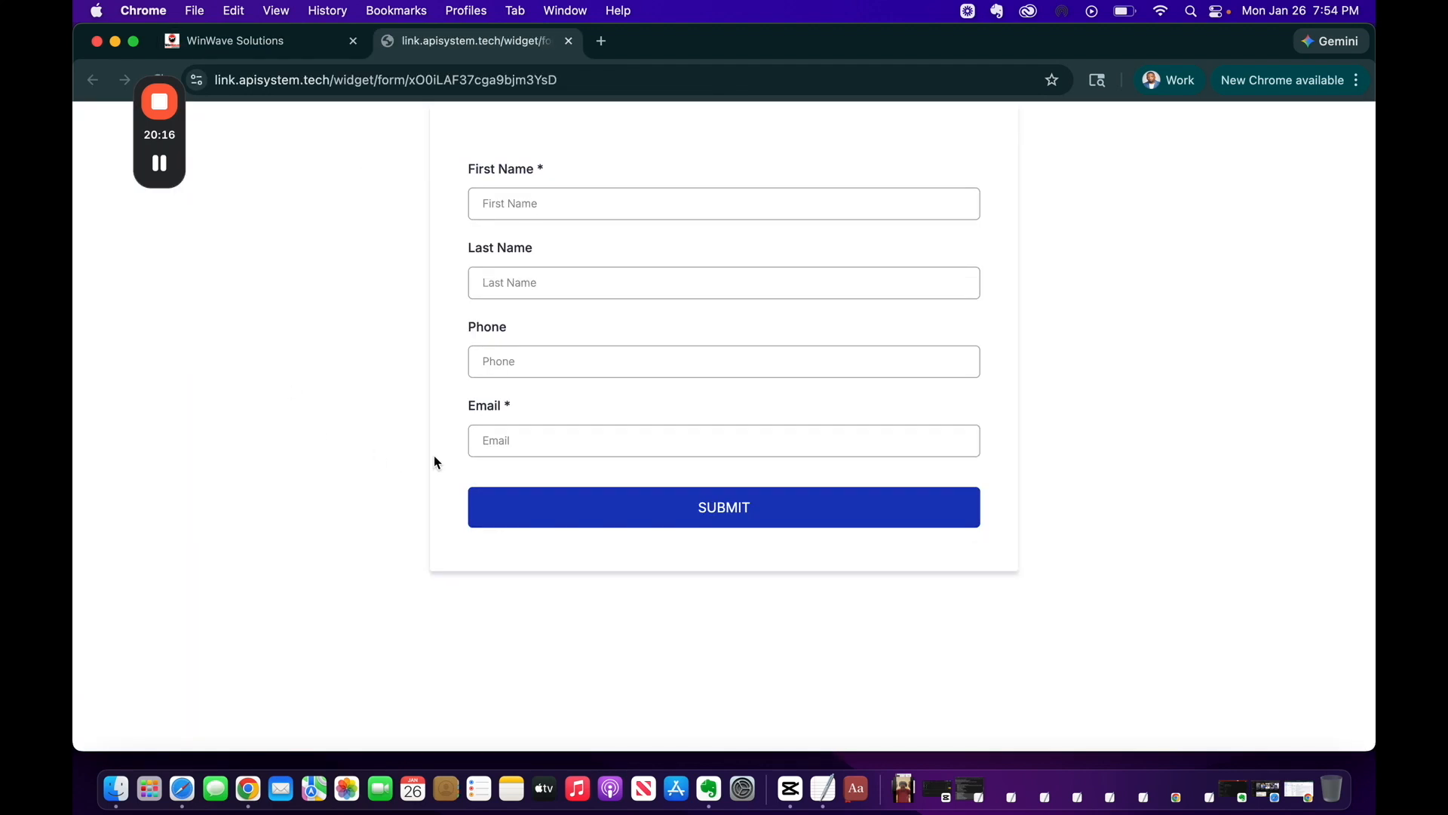
Fill in the test contact's first name, last name, phone and saved e-mail, then submit
{"action": "left_click", "coordinate": [541, 207]}
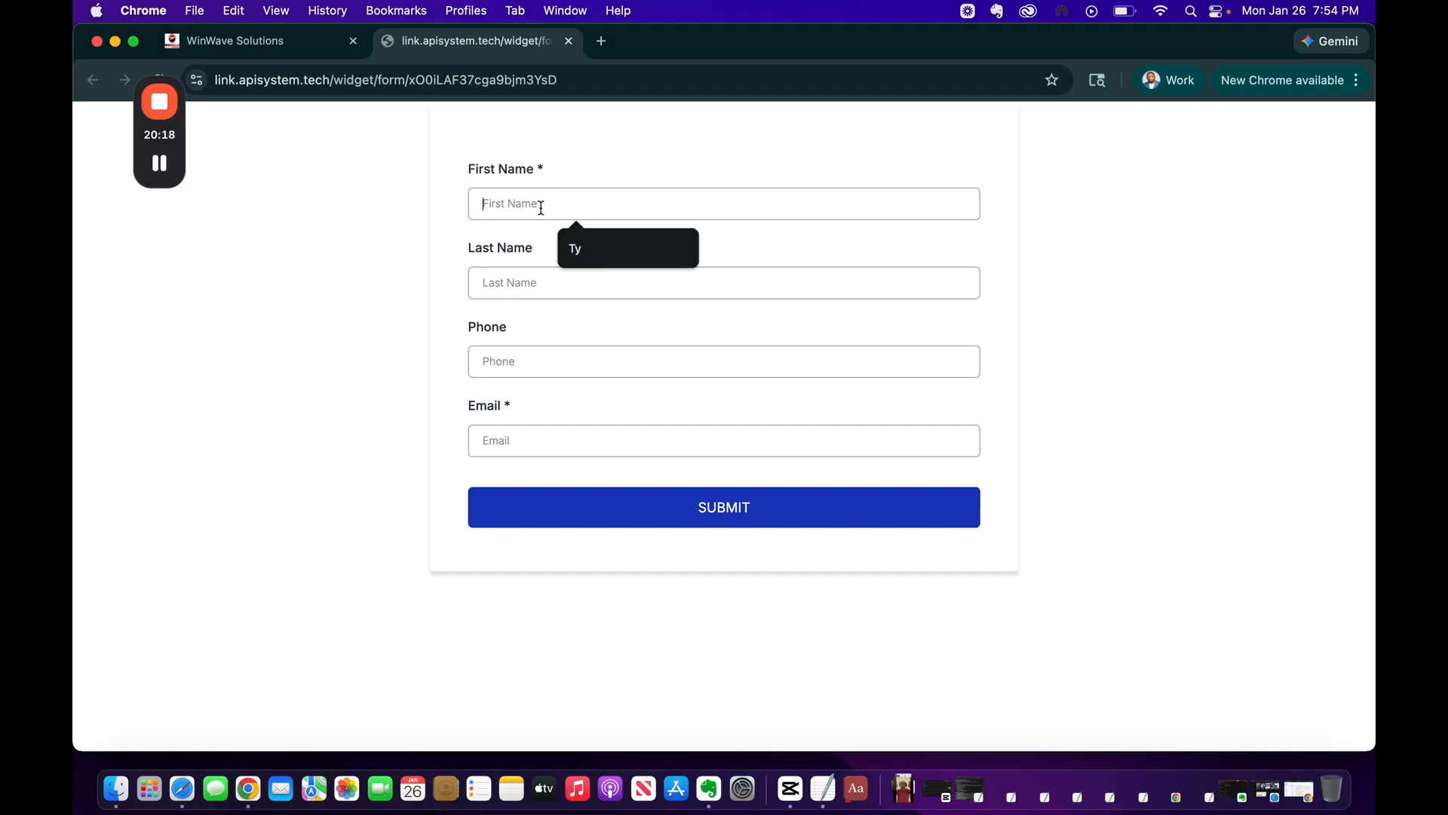
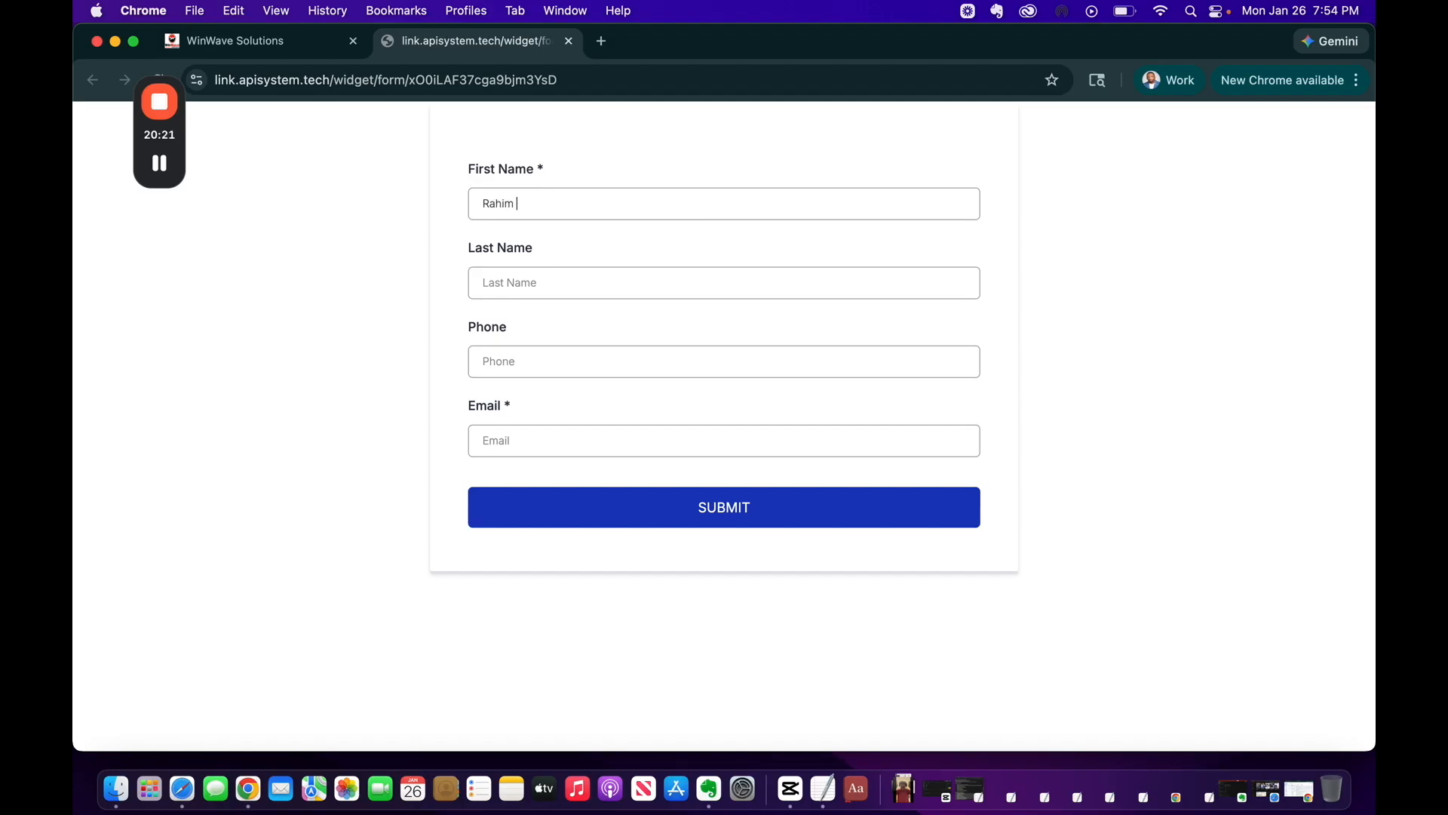
{"action": "left_click", "coordinate": [537, 273]}
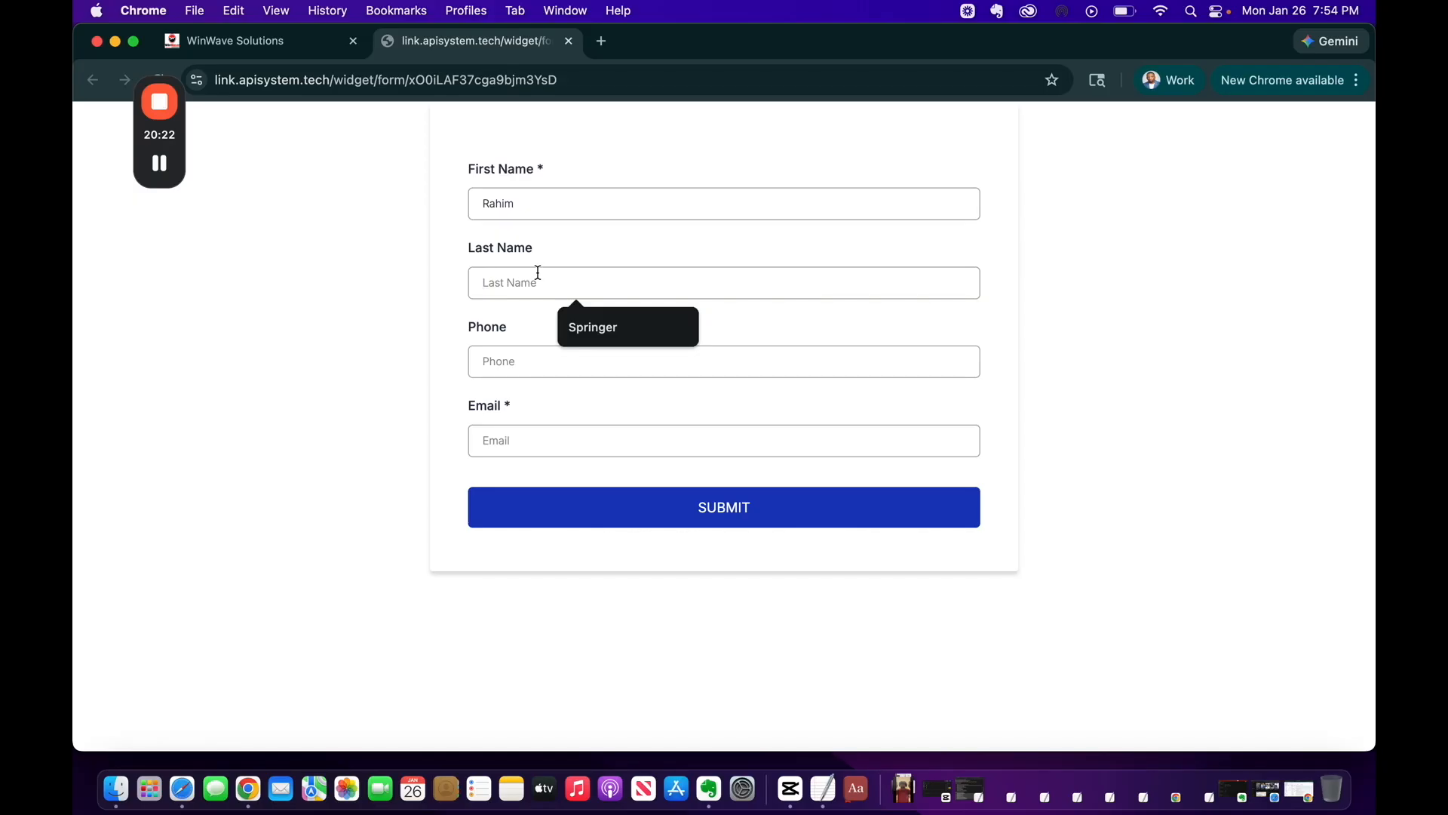
{"action": "left_click", "coordinate": [527, 357]}
{"action": "type", "text": "5558887777"}
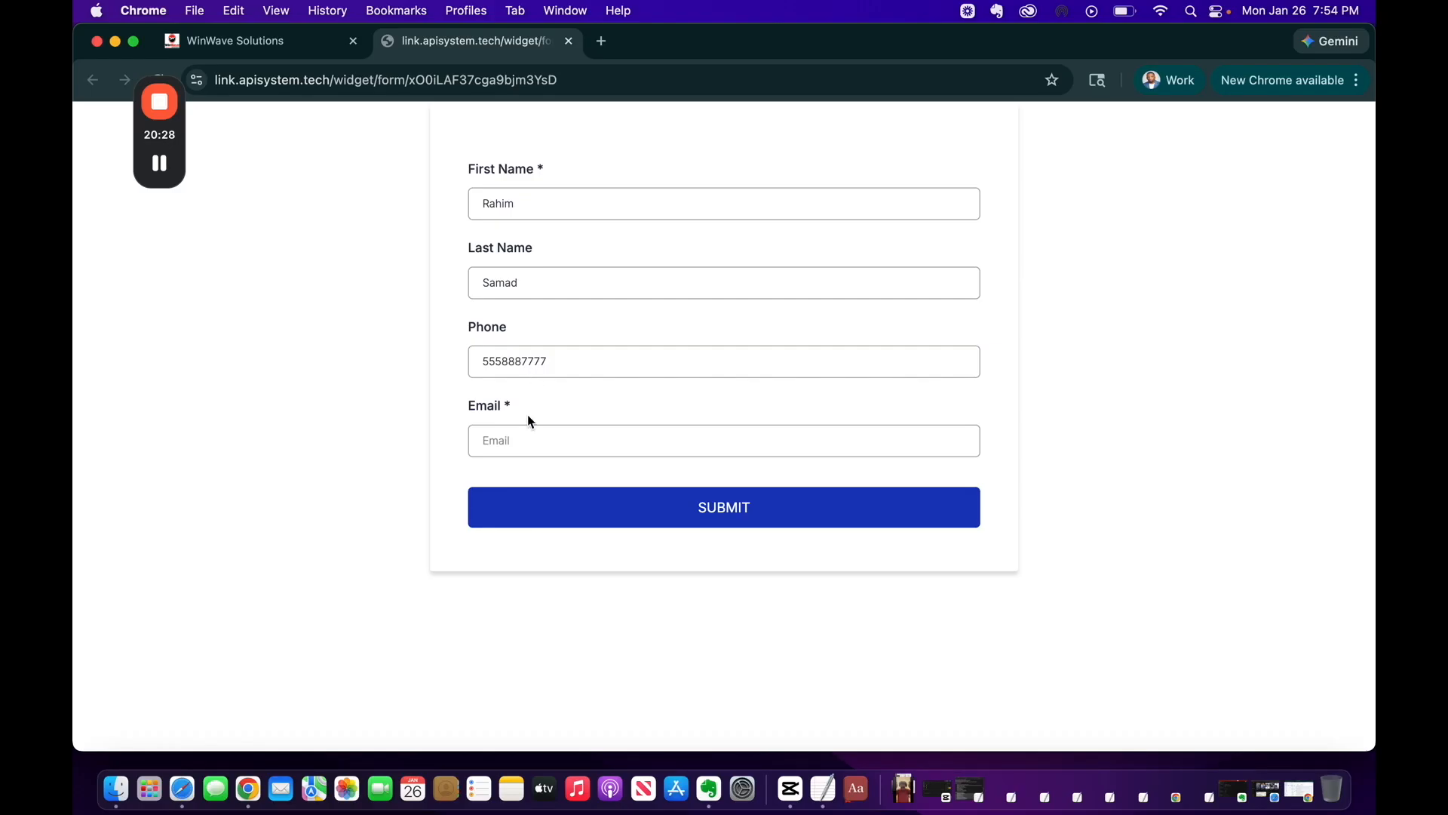
{"action": "left_click", "coordinate": [513, 443]}
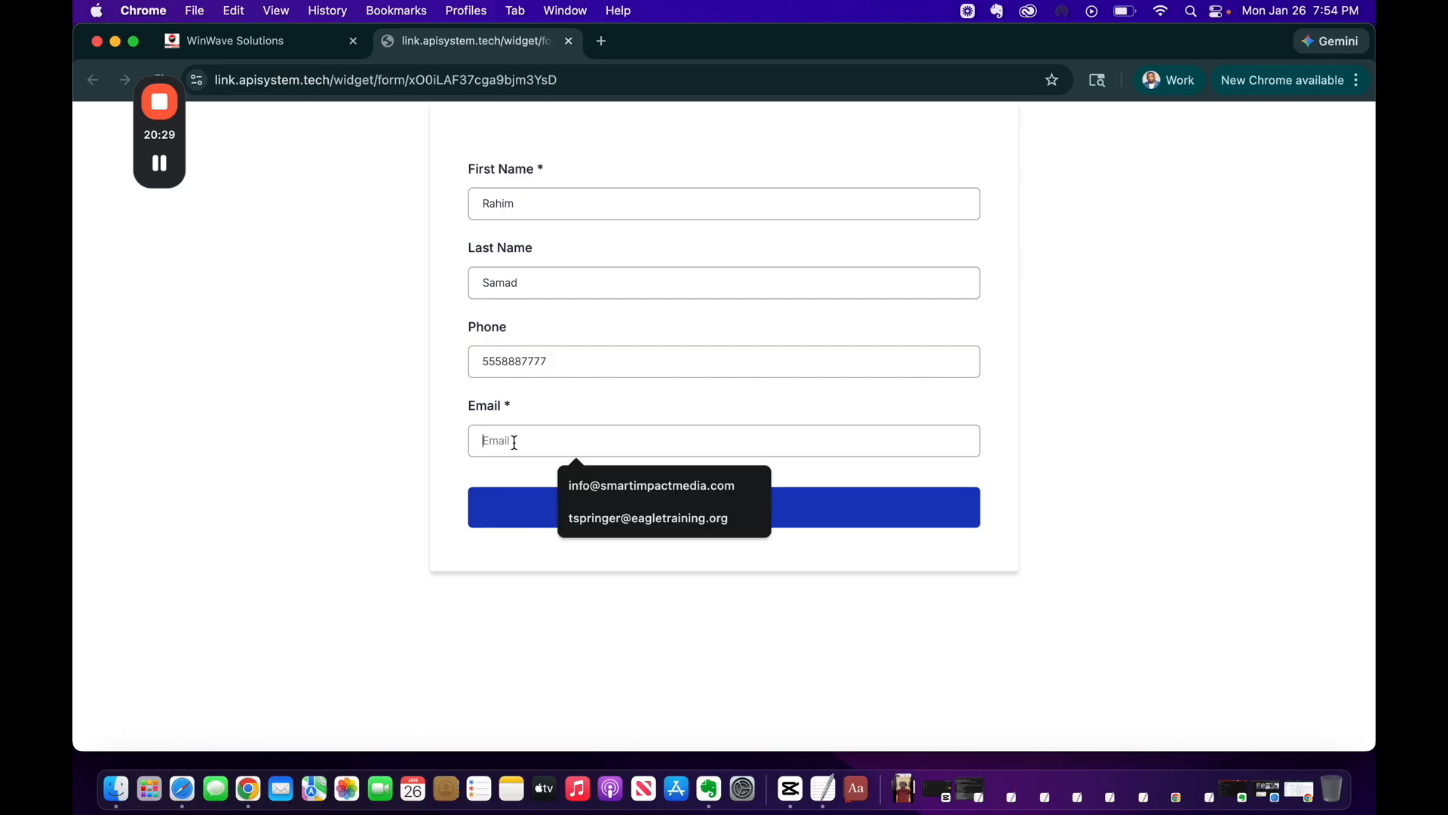
{"action": "left_click", "coordinate": [616, 485]}
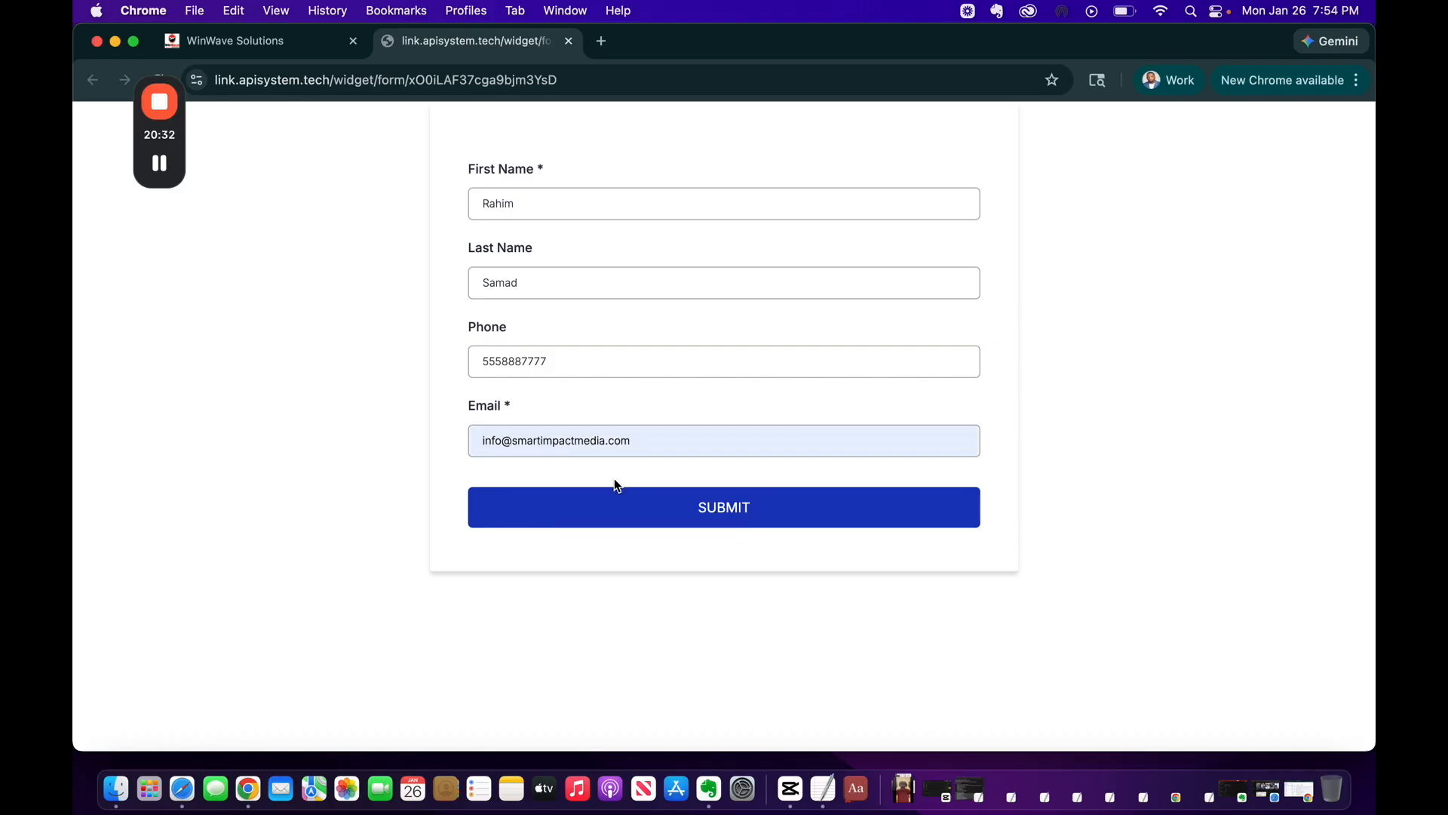
{"action": "left_click", "coordinate": [620, 510]}
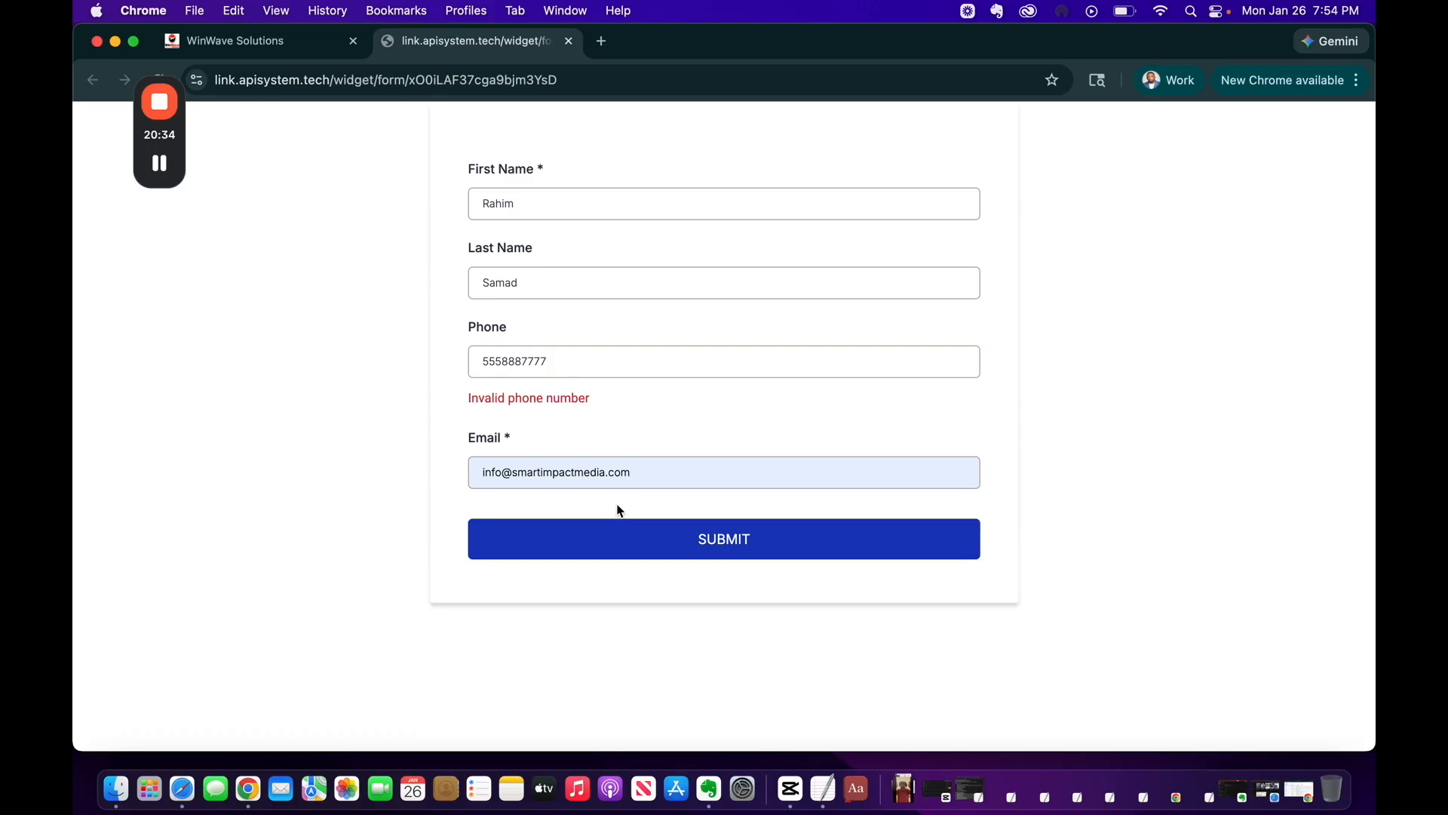
Correct the phone number's area code and resubmit the form
{"action": "left_click_drag", "start_coordinate": [502, 361], "coordinate": [469, 368]}
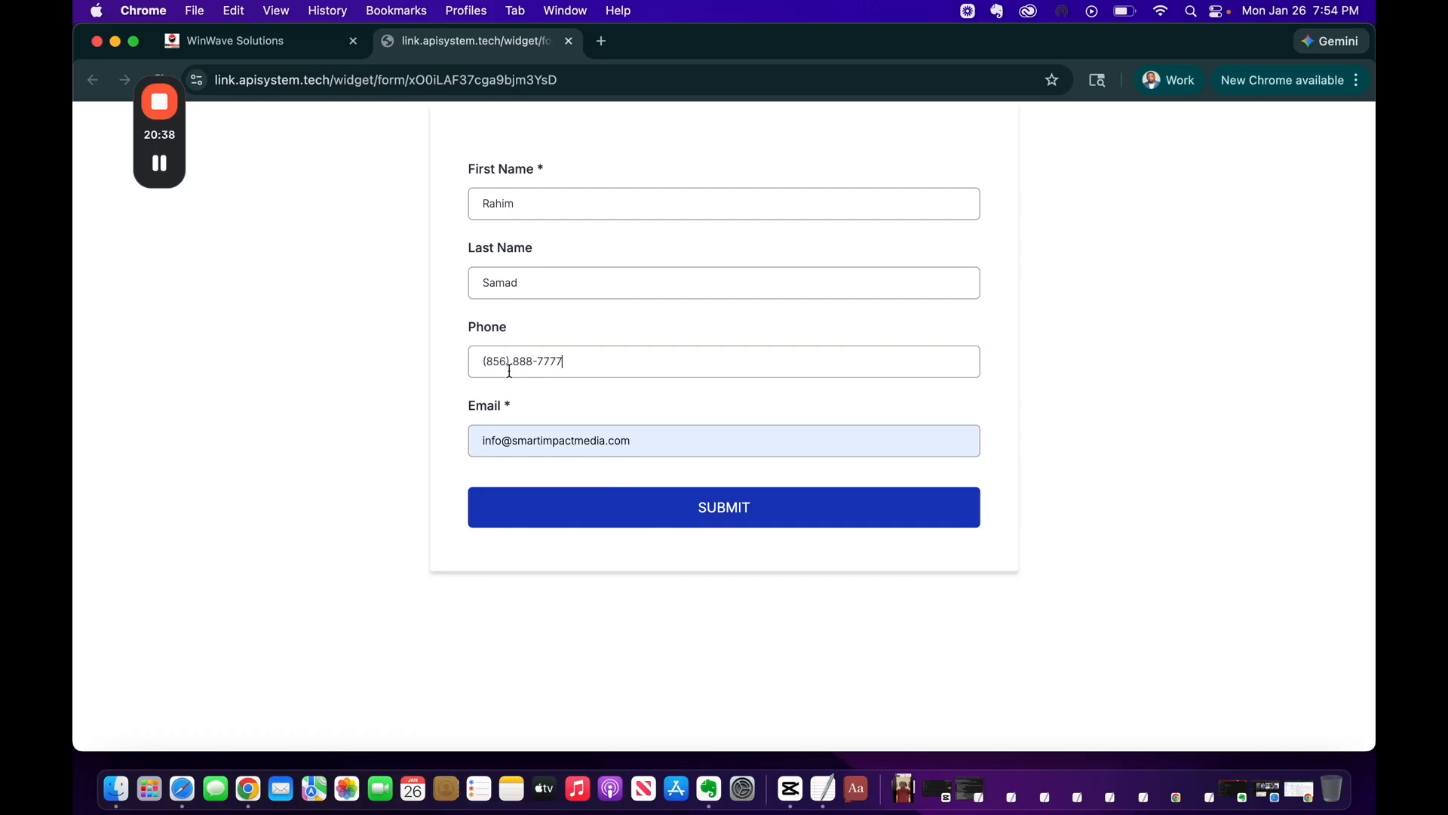
{"action": "left_click", "coordinate": [612, 502]}
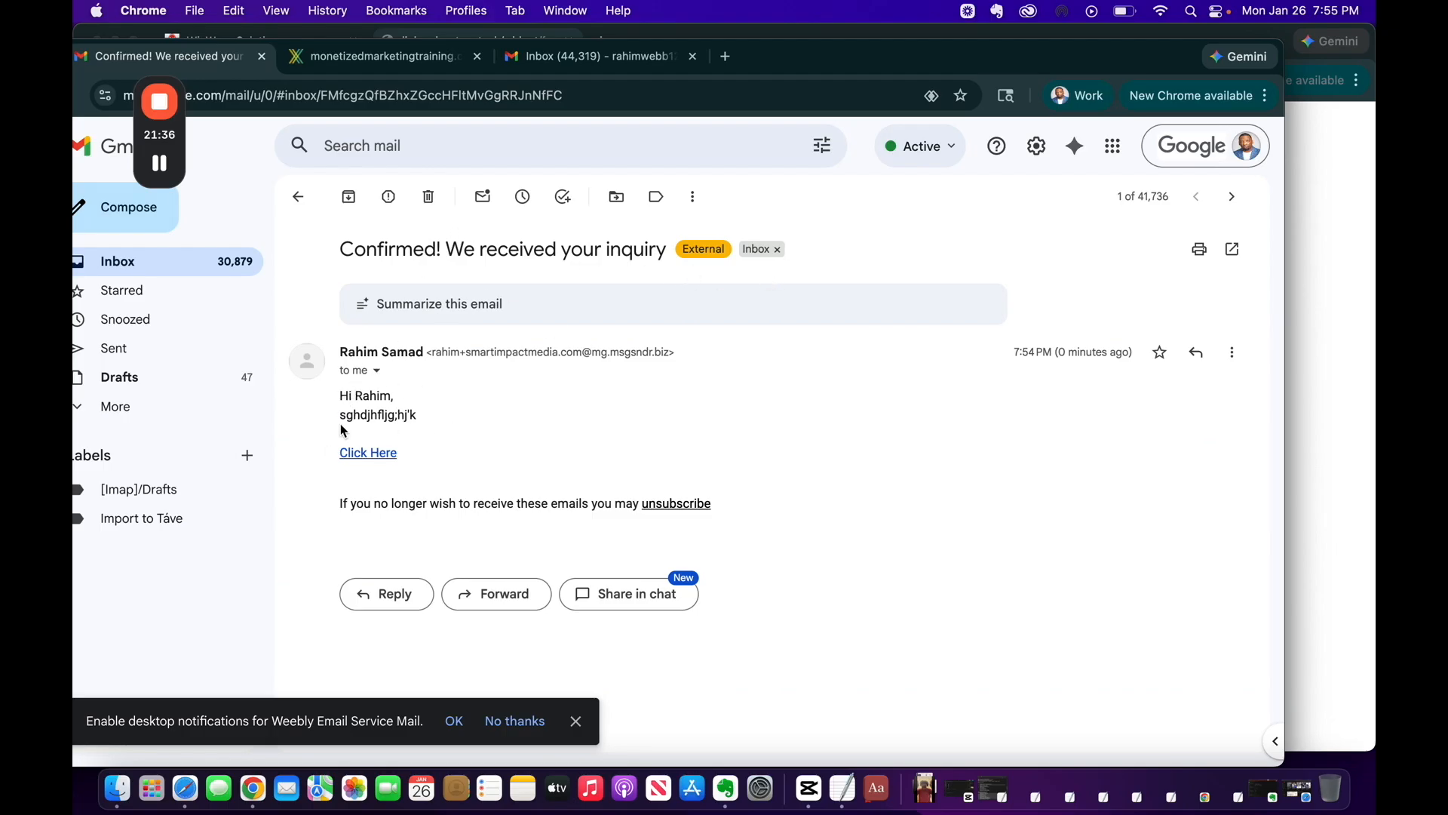
Follow the Click Here link in the confirmation email
{"action": "left_click", "coordinate": [365, 454]}
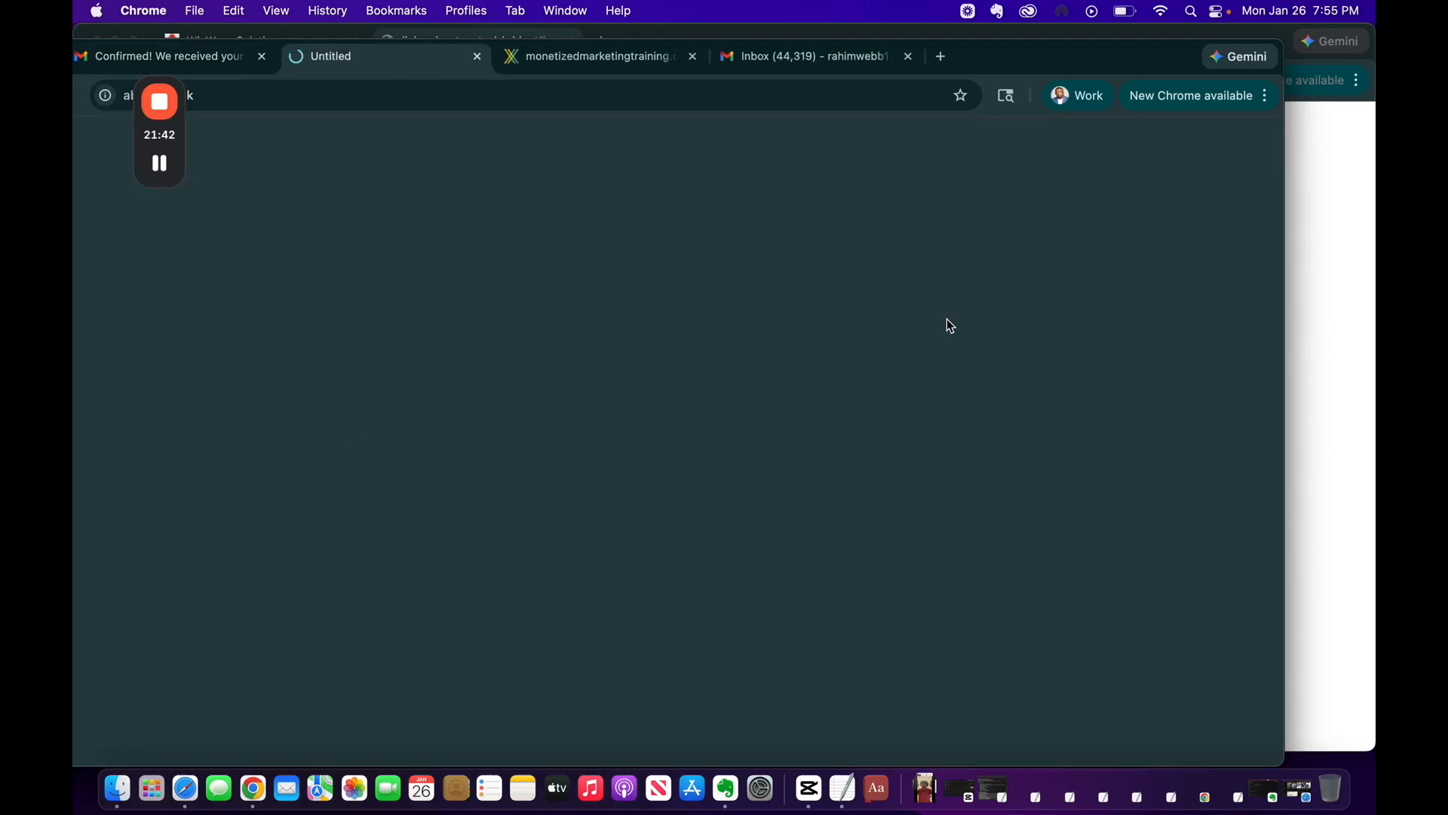
Move the Discovery Calendar booking window aside and minimize it
{"action": "left_click_drag", "start_coordinate": [1055, 57], "coordinate": [1110, 52]}
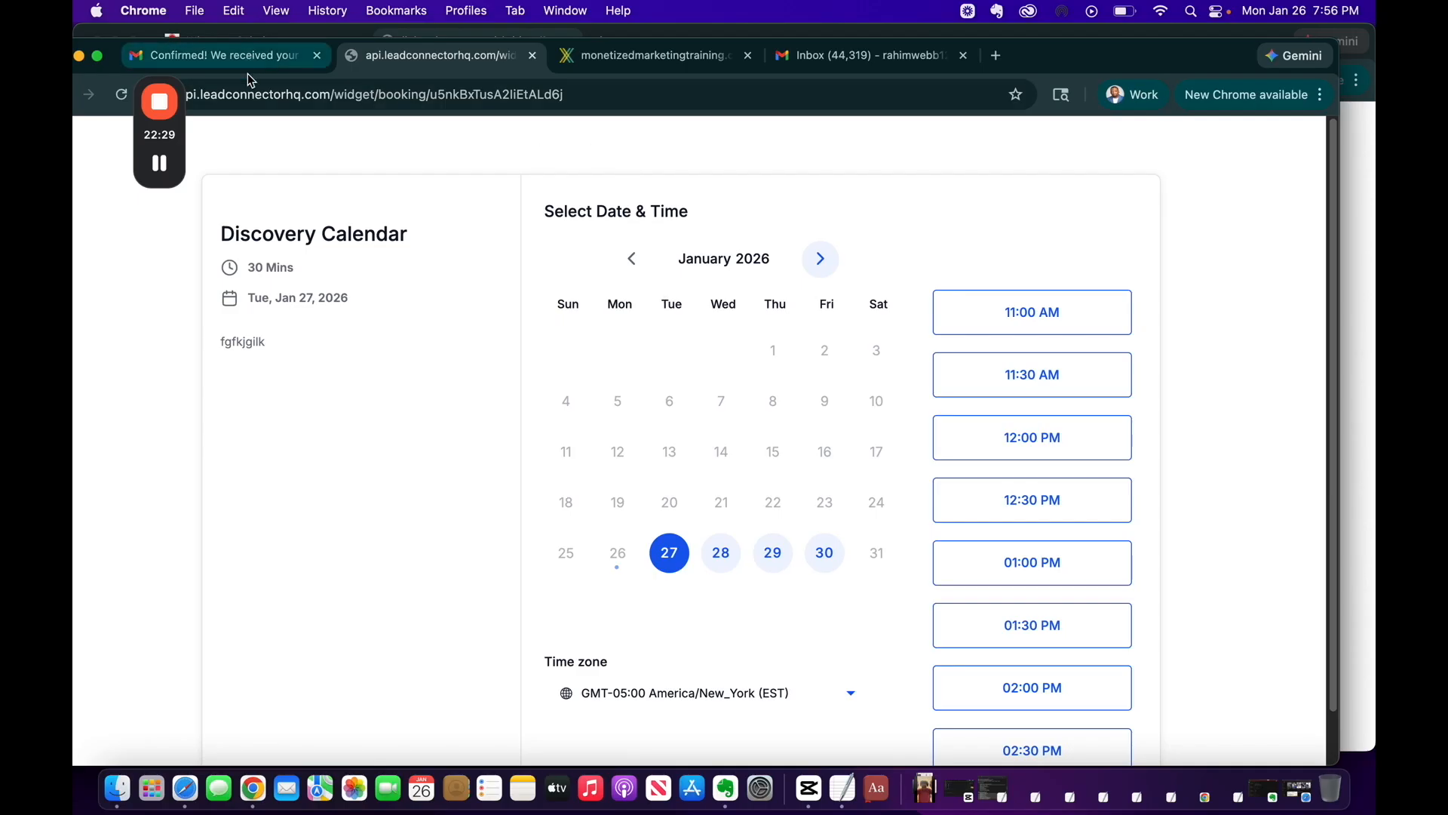
{"action": "left_click", "coordinate": [78, 56]}
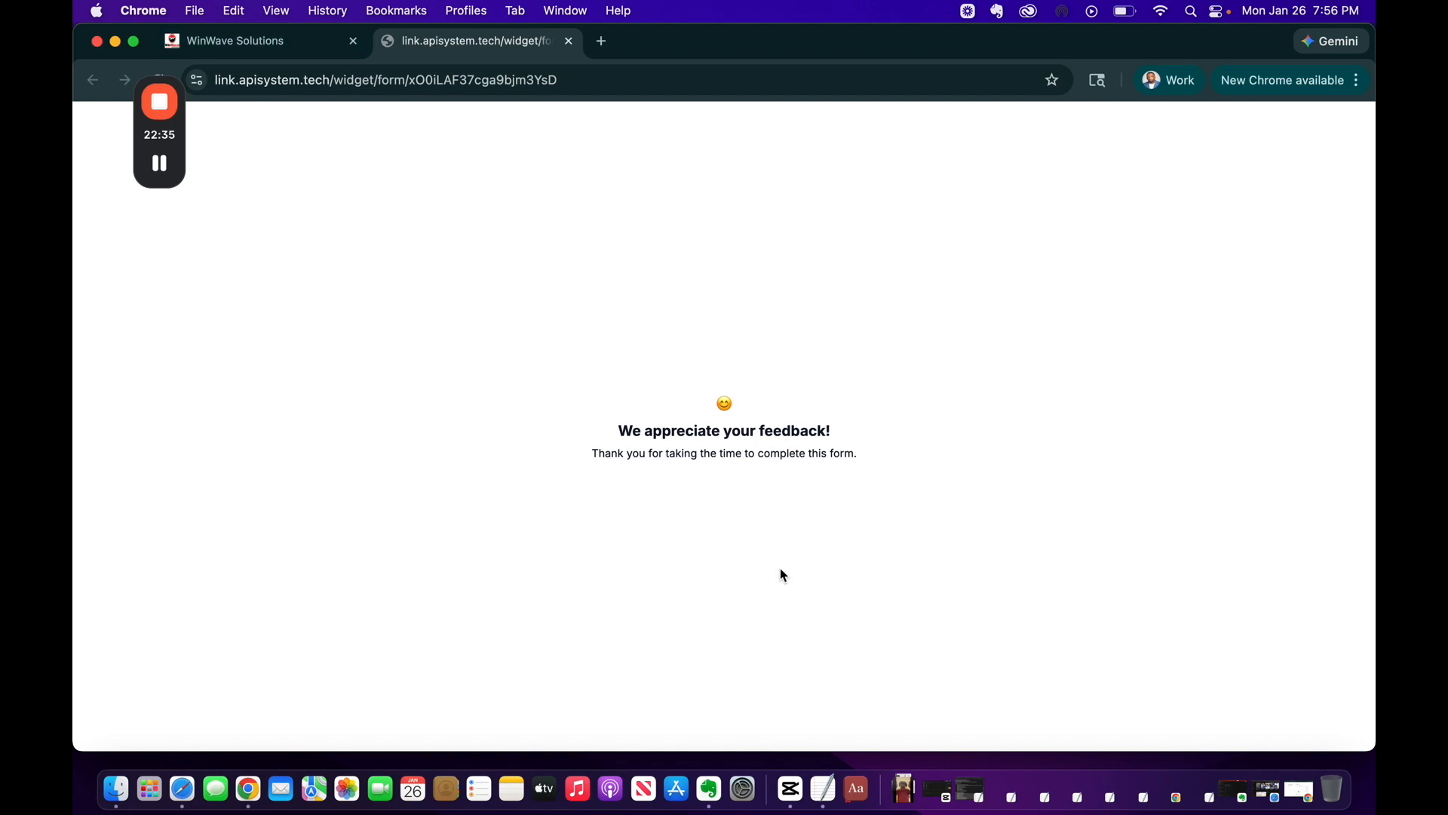
Open the Discovery Form's settings, showing its 'We appreciate your feedback!' on-submit message
{"action": "left_click", "coordinate": [237, 41]}
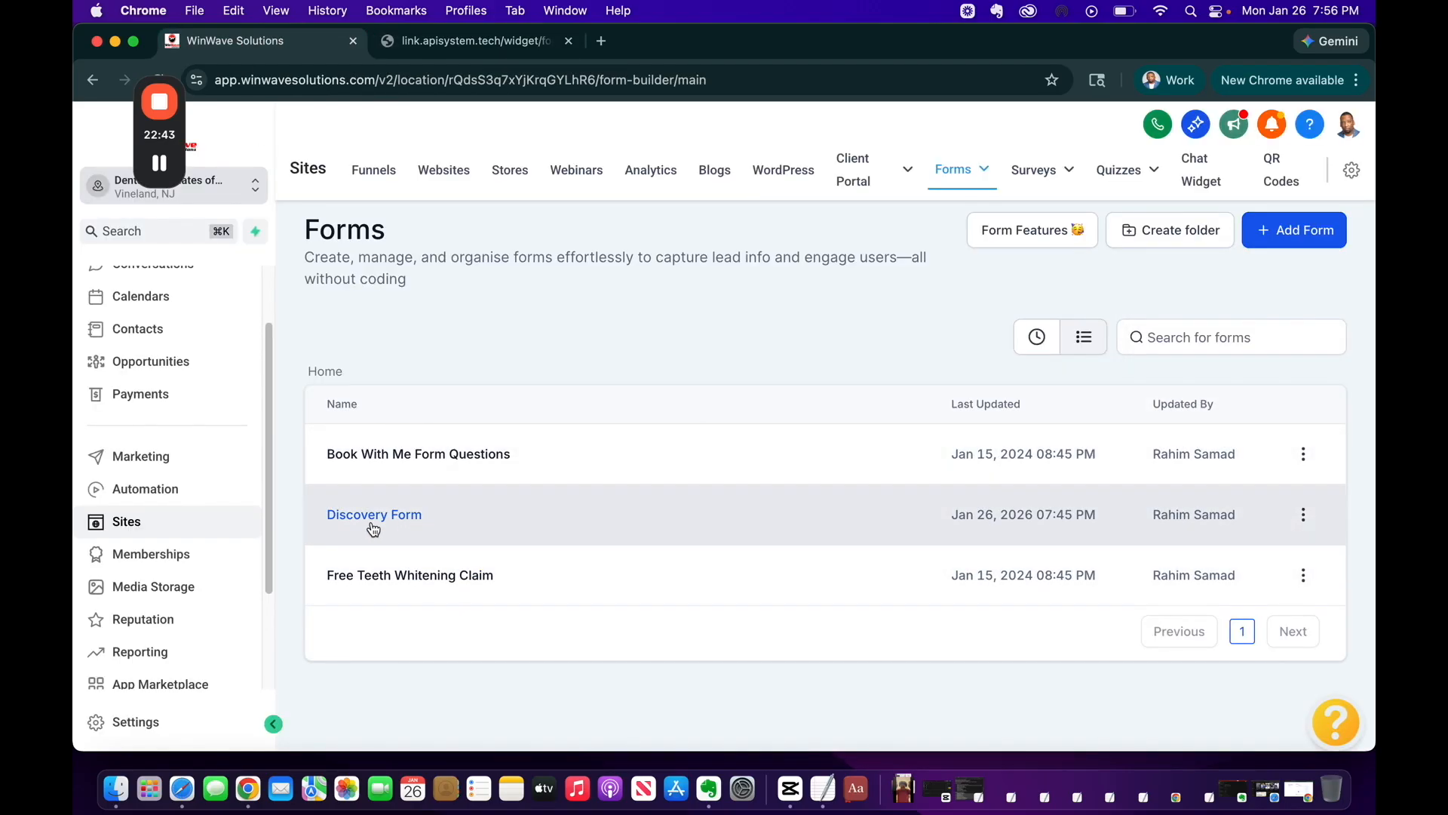
{"action": "left_click", "coordinate": [372, 527]}
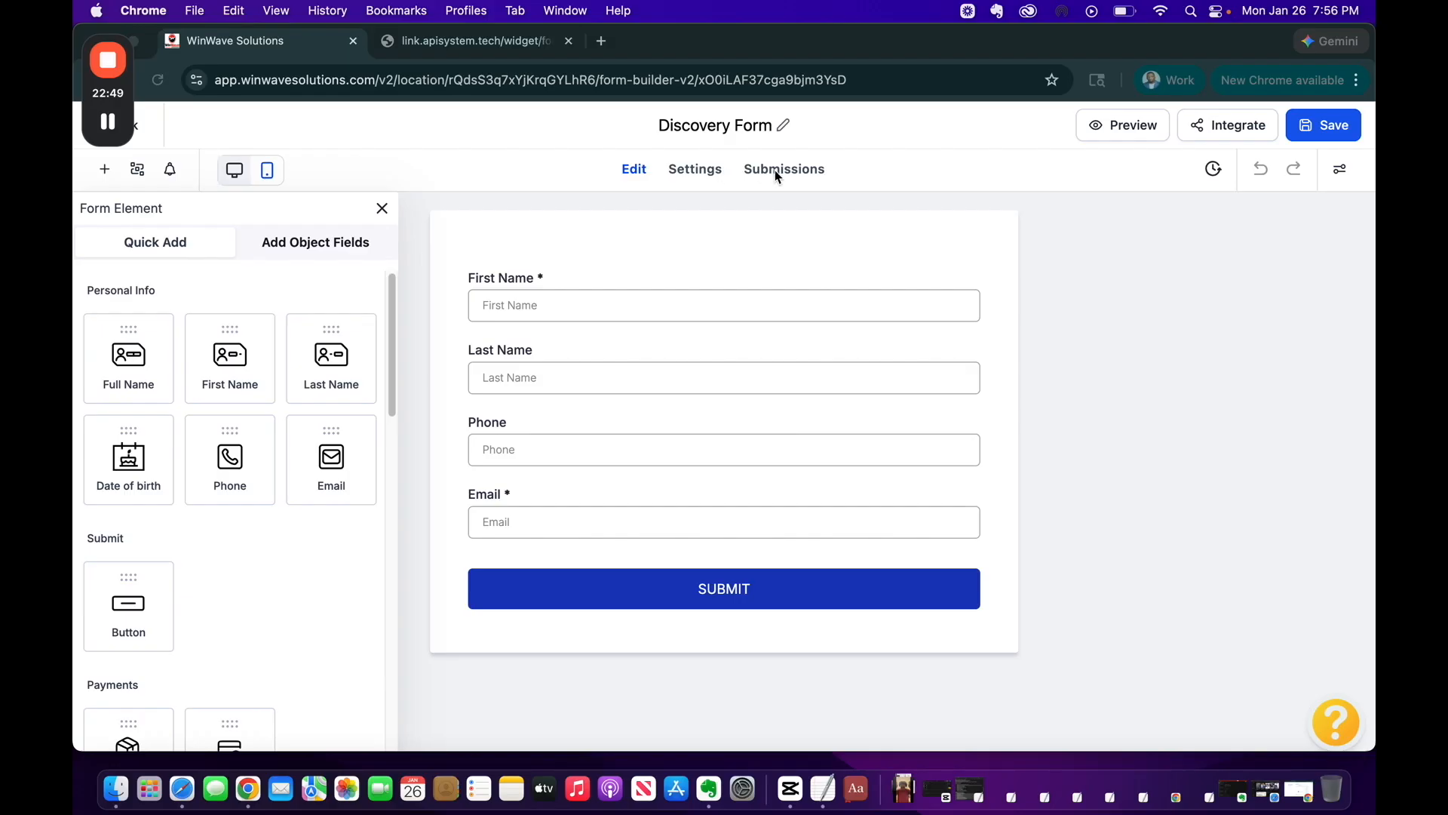
{"action": "left_click", "coordinate": [700, 175]}
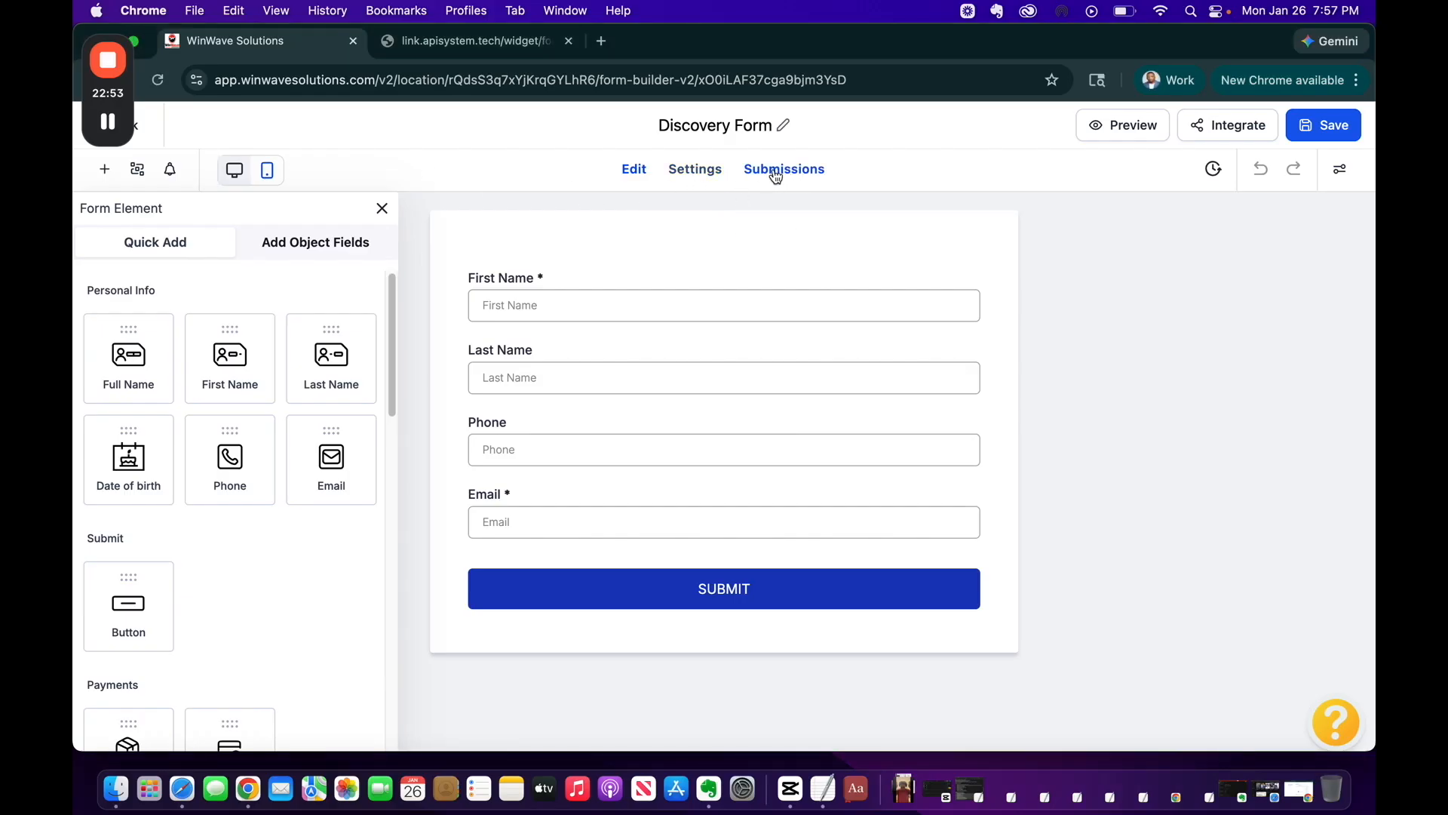
{"action": "left_click", "coordinate": [715, 174]}
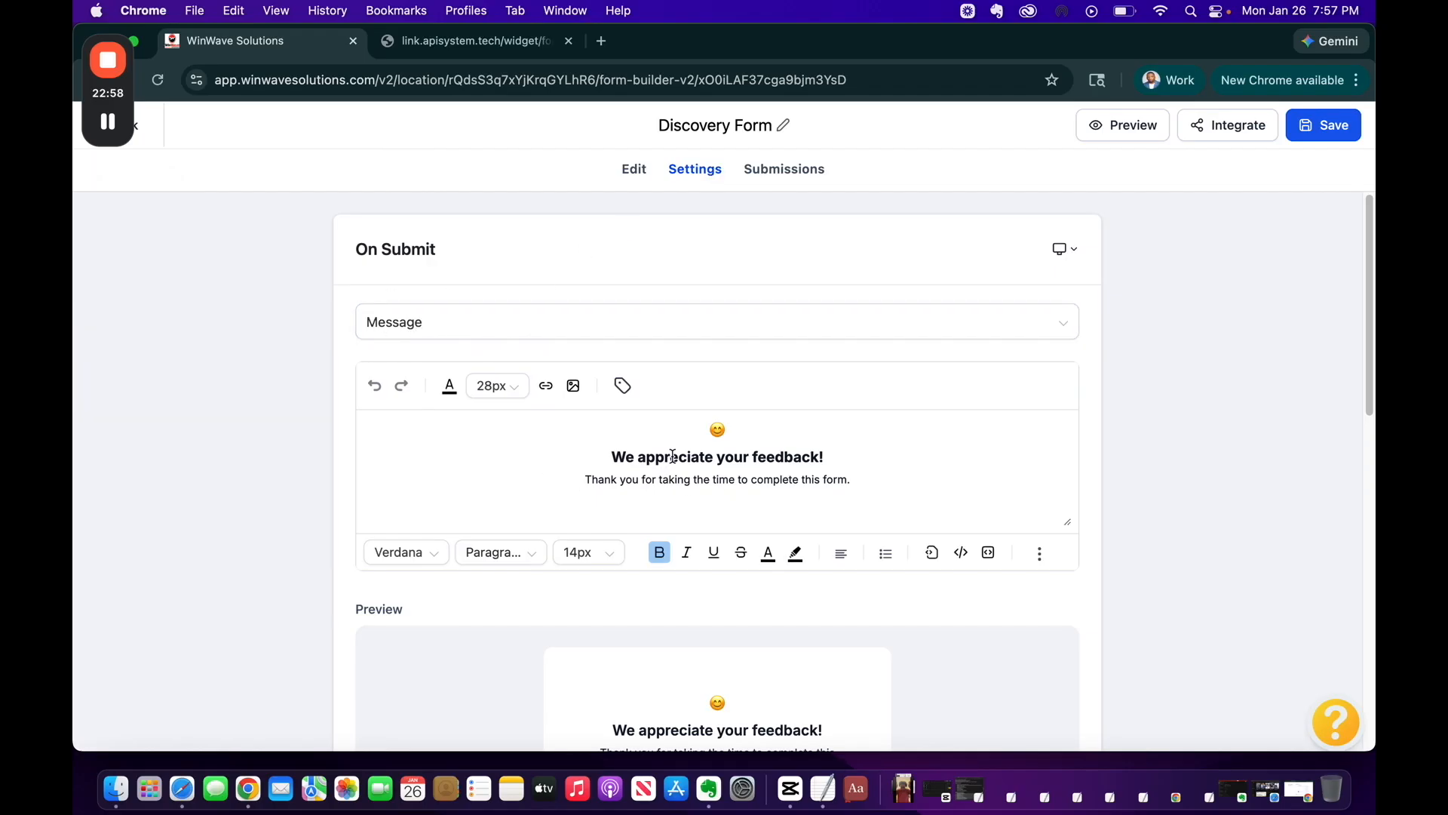
Replace the thank-you heading with 'THANK YOU!!' and start a new line
{"action": "scroll", "coordinate": [672, 456], "scroll_direction": "down", "scroll_amount": 3}
{"action": "triple_click", "coordinate": [723, 376]}
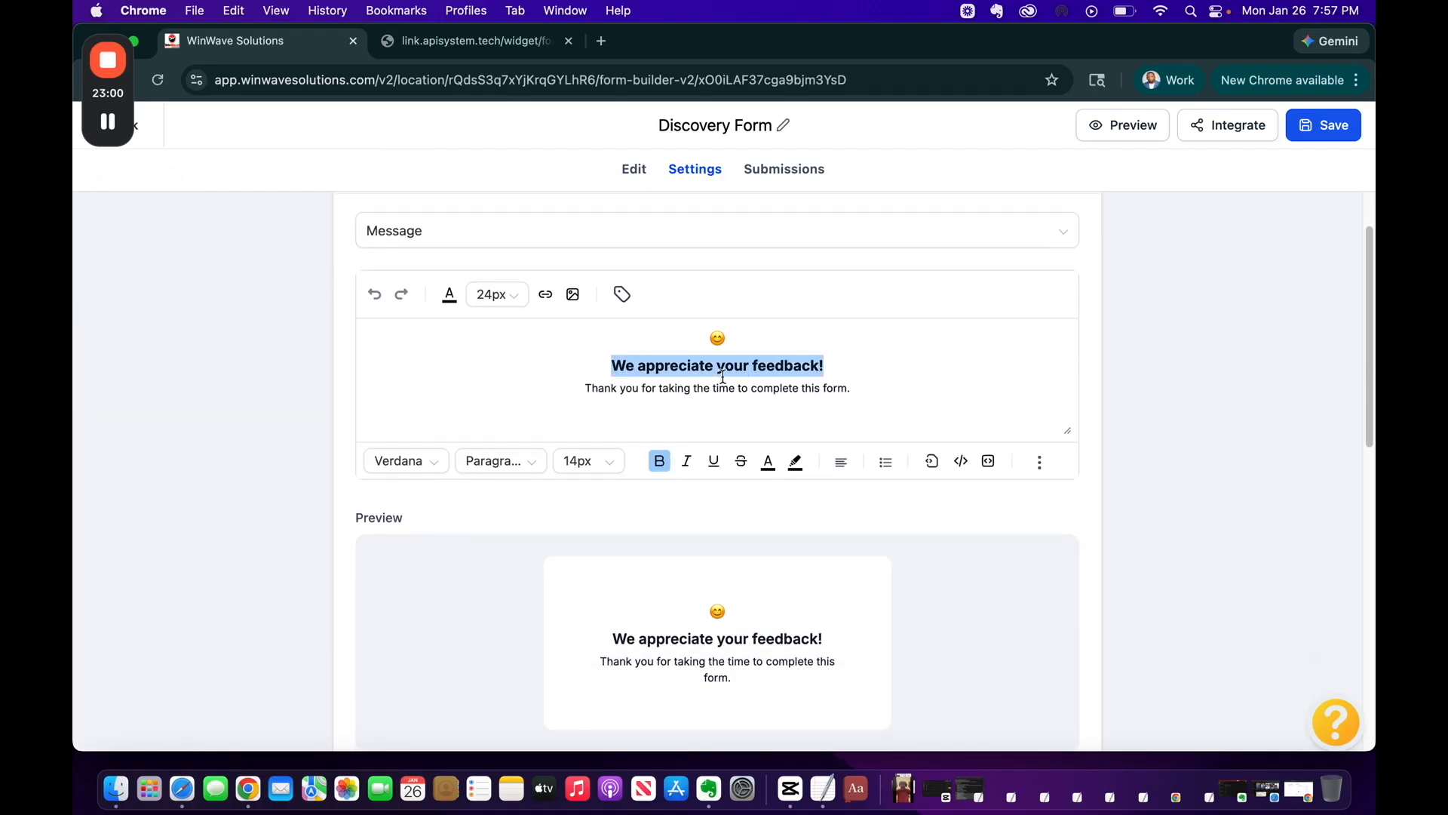
{"action": "type", "text": "THANK"}
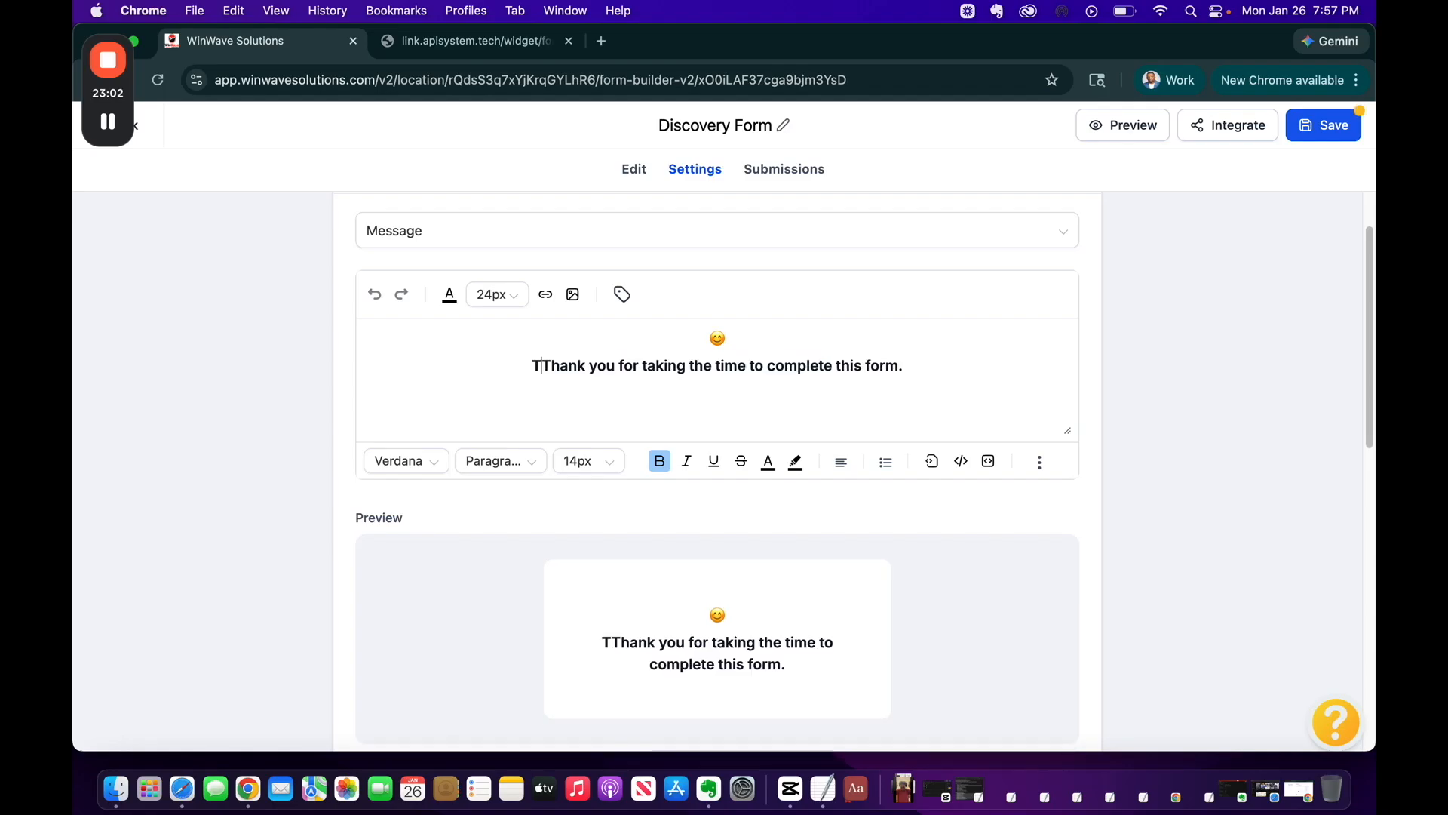
{"action": "type", "text": " YOU"}
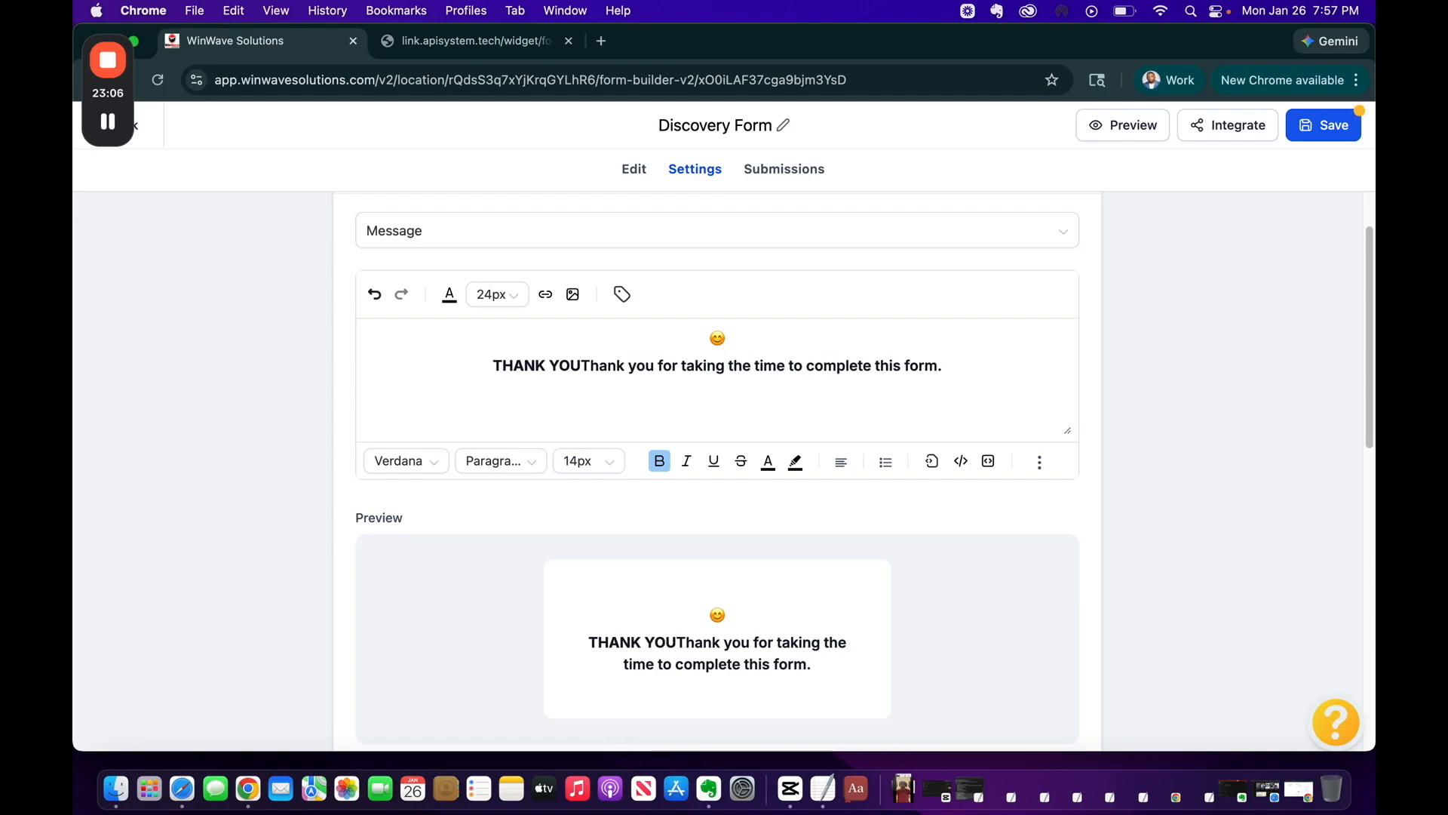
{"action": "type", "text": "!!"}
{"action": "key", "text": "Return"}
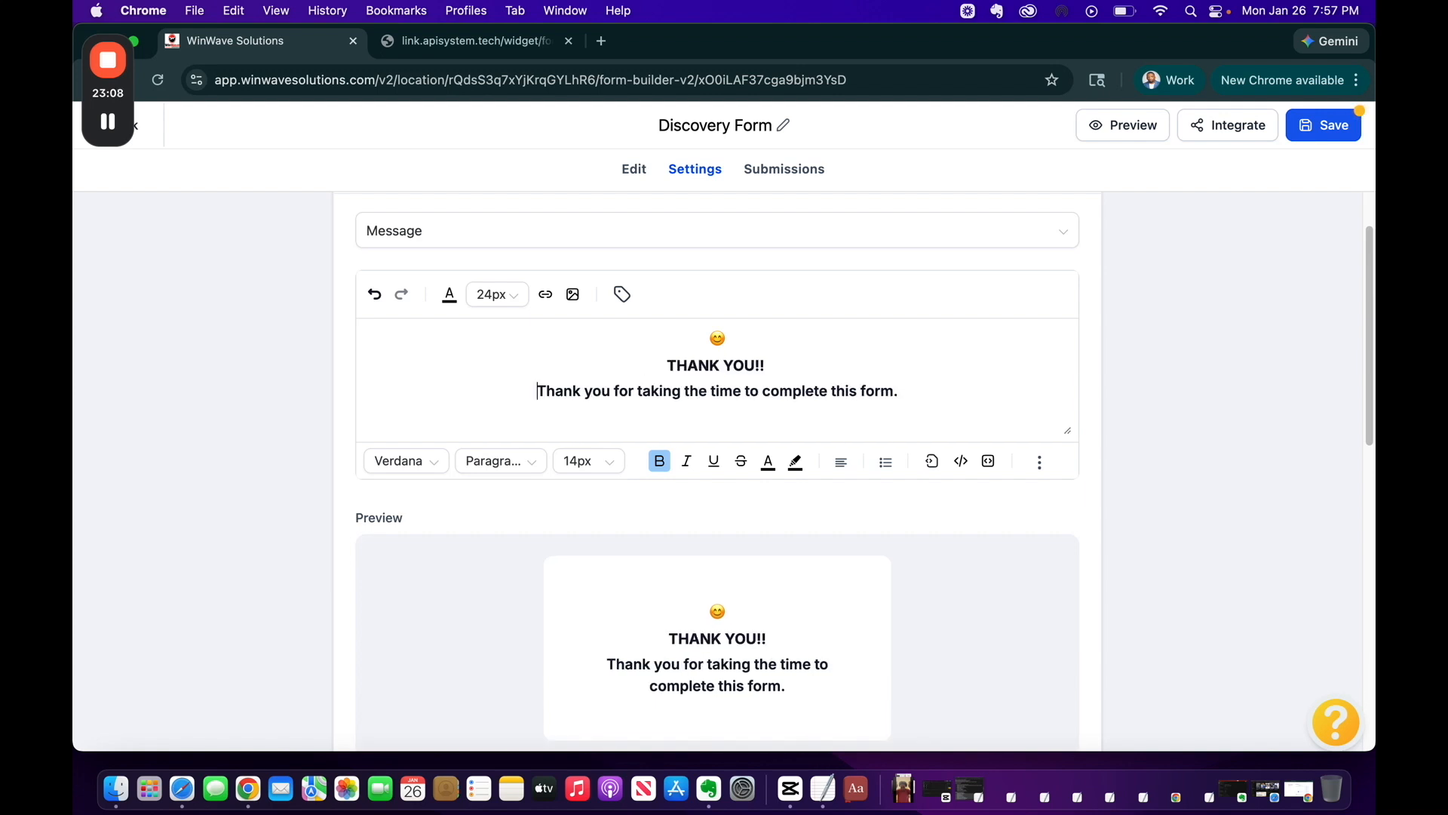
Change the second line to 'We Appreciate you completing this form.' and save the form
{"action": "triple_click", "coordinate": [632, 389]}
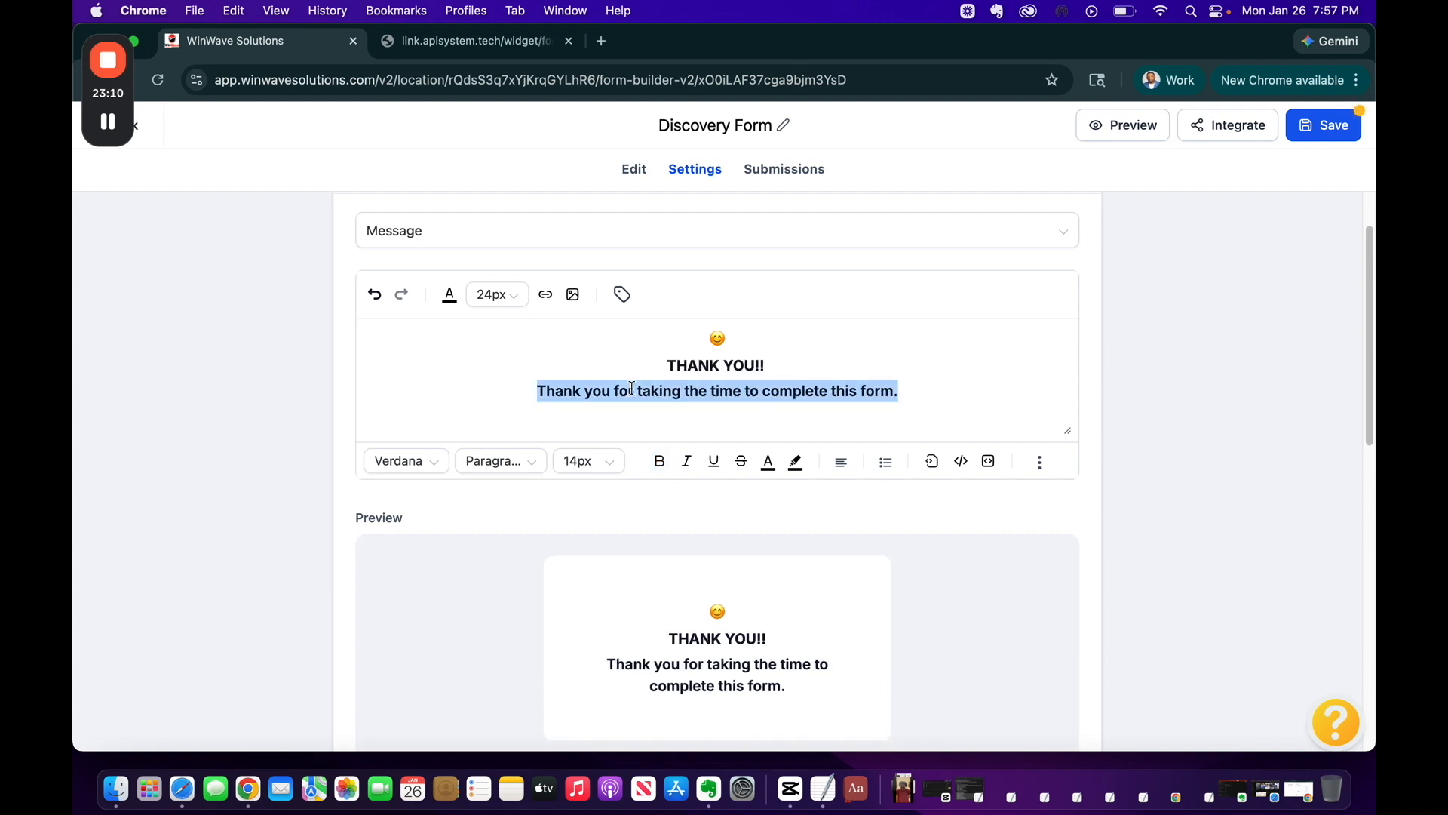
{"action": "type", "text": "We App"}
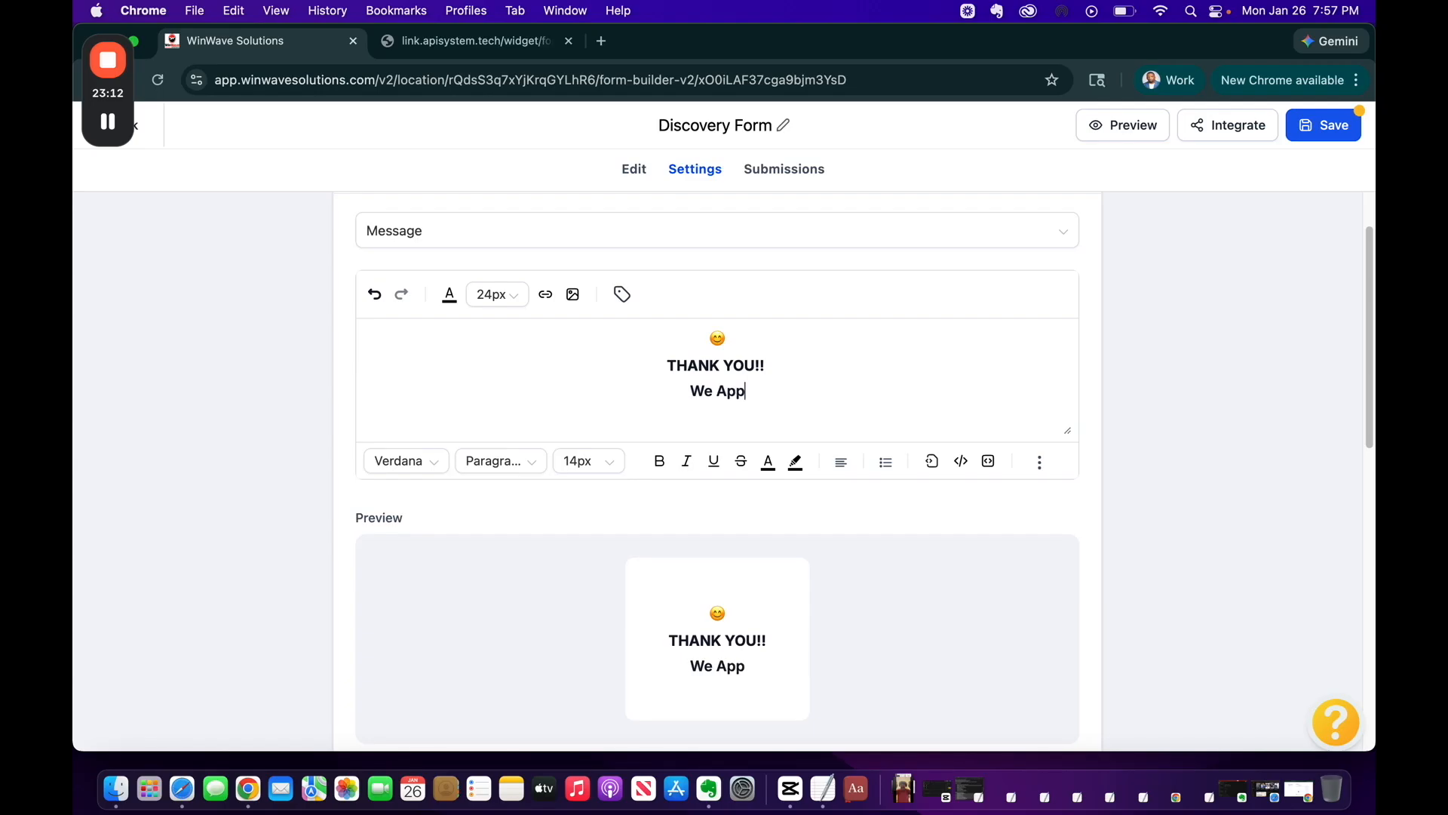
{"action": "type", "text": "reciate "}
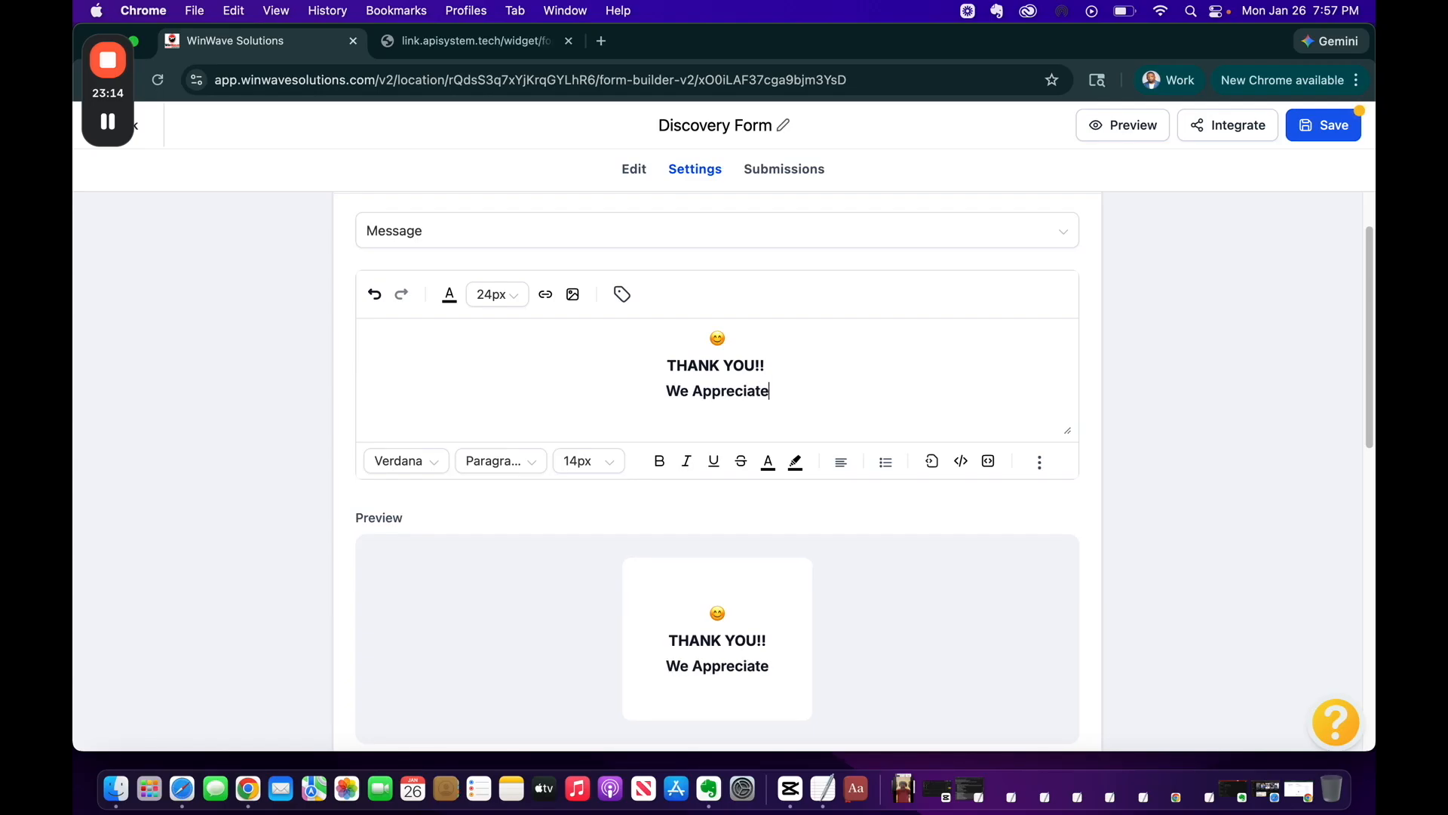
{"action": "type", "text": "you "}
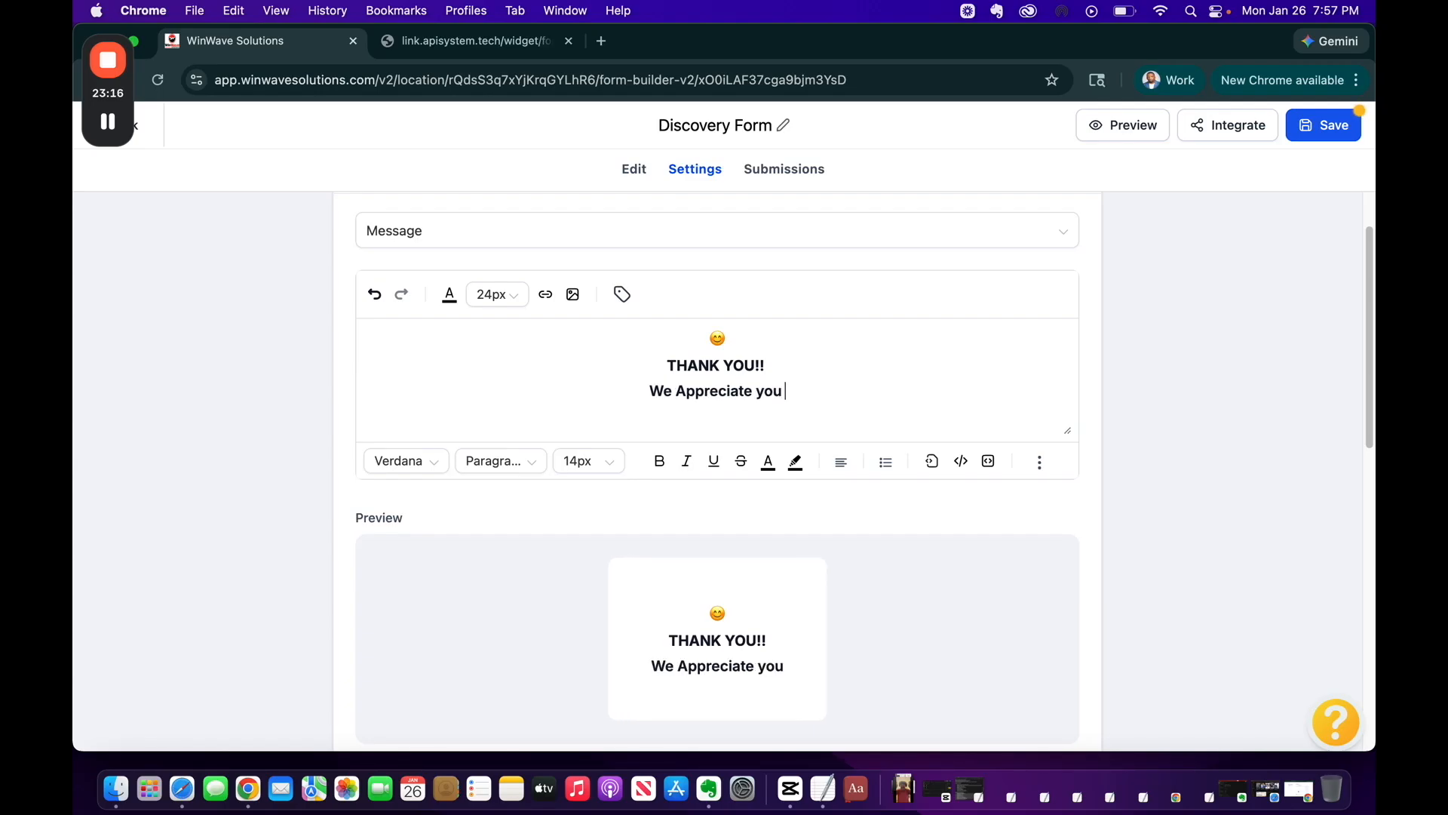
{"action": "type", "text": "completing "}
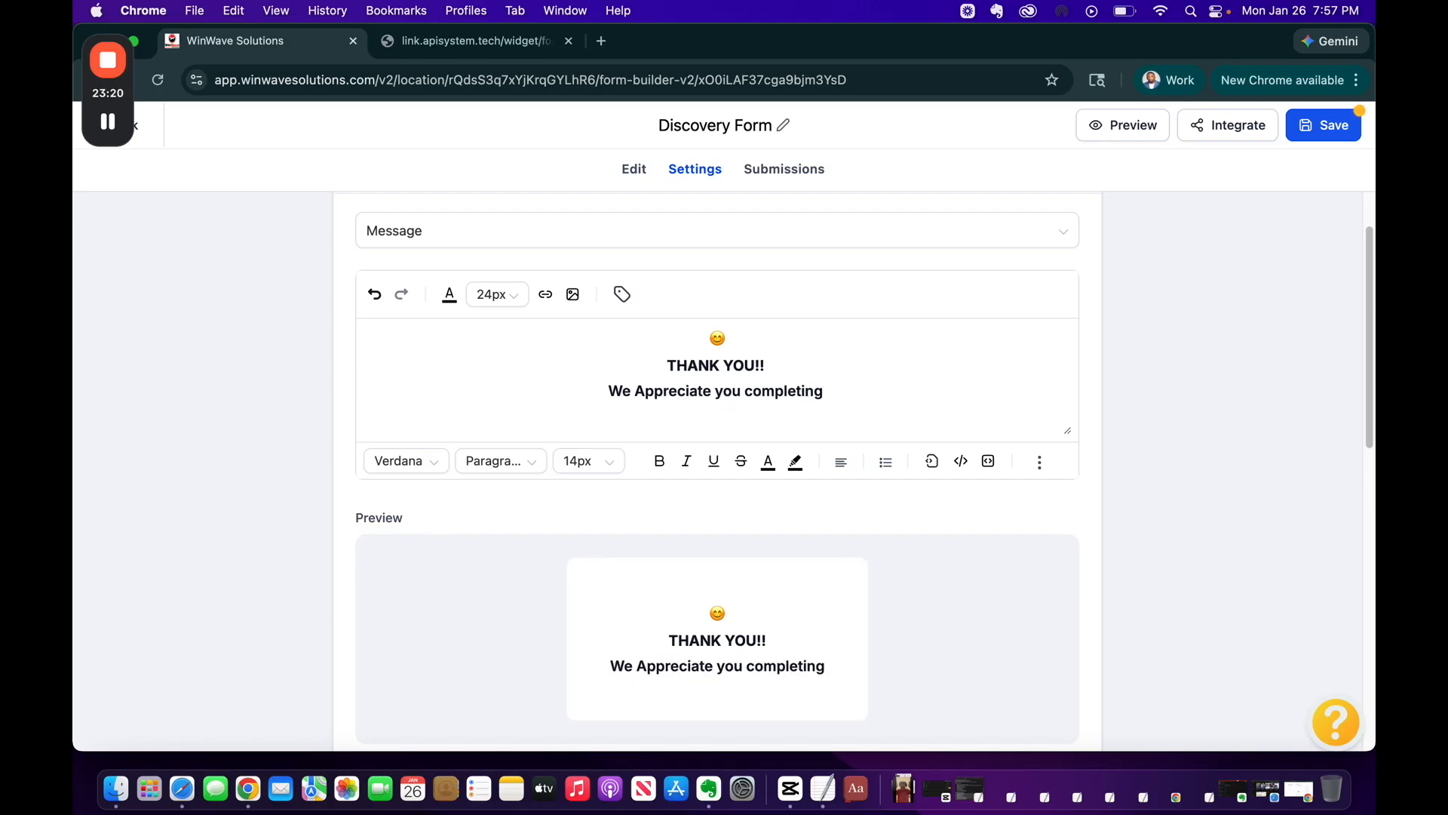
{"action": "type", "text": "this "}
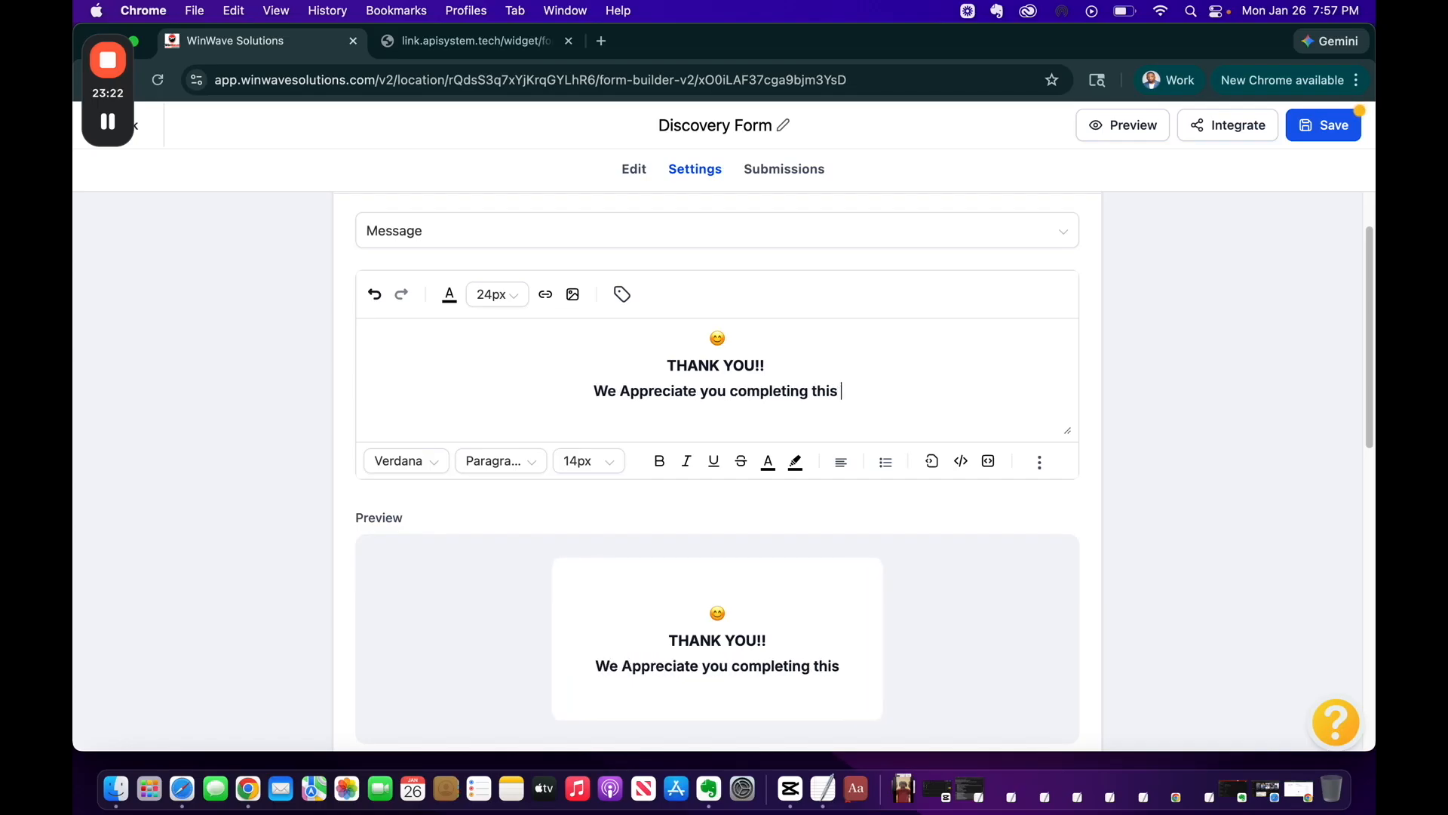
{"action": "type", "text": "form."}
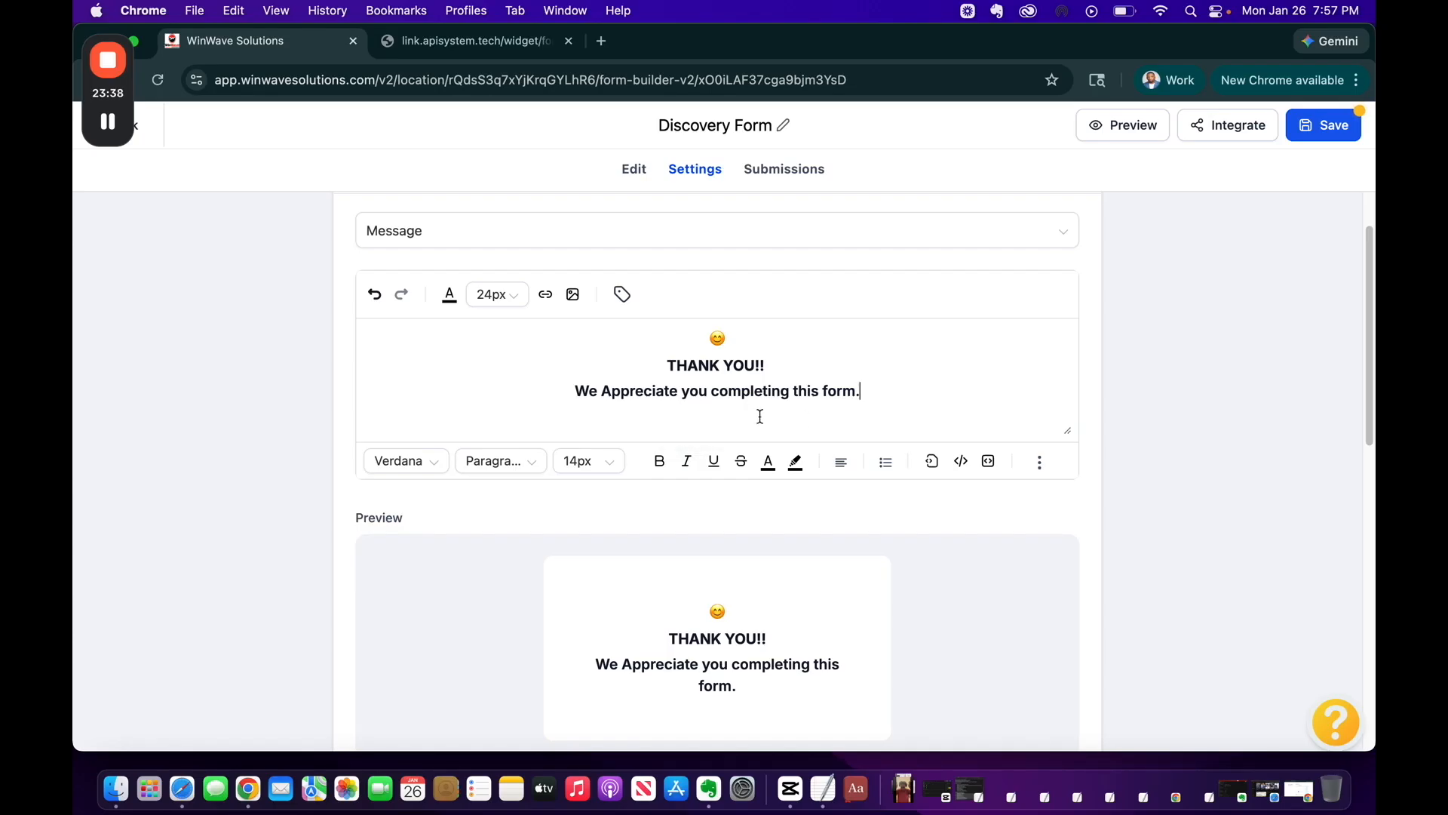
{"action": "left_click", "coordinate": [1358, 130]}
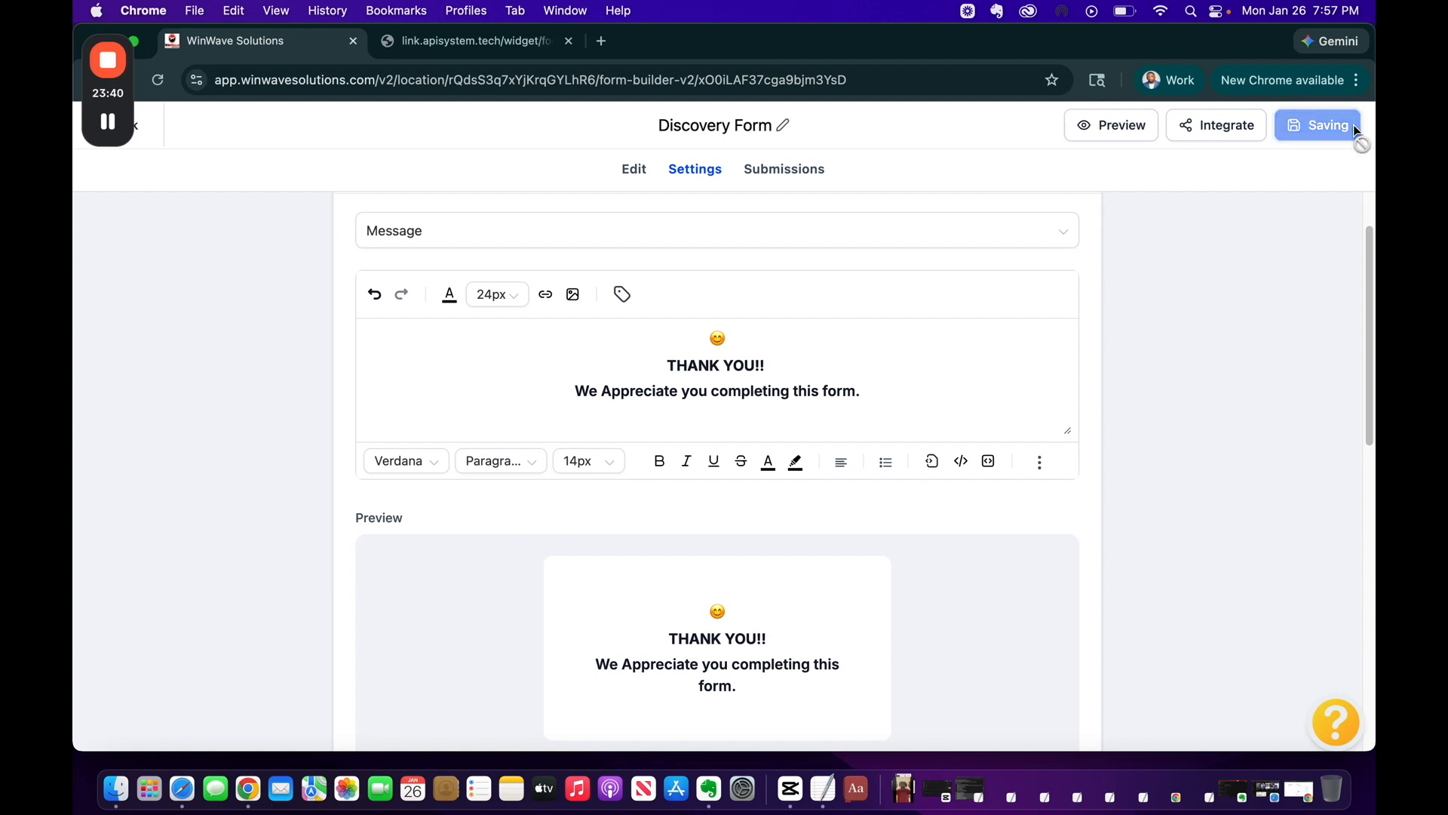